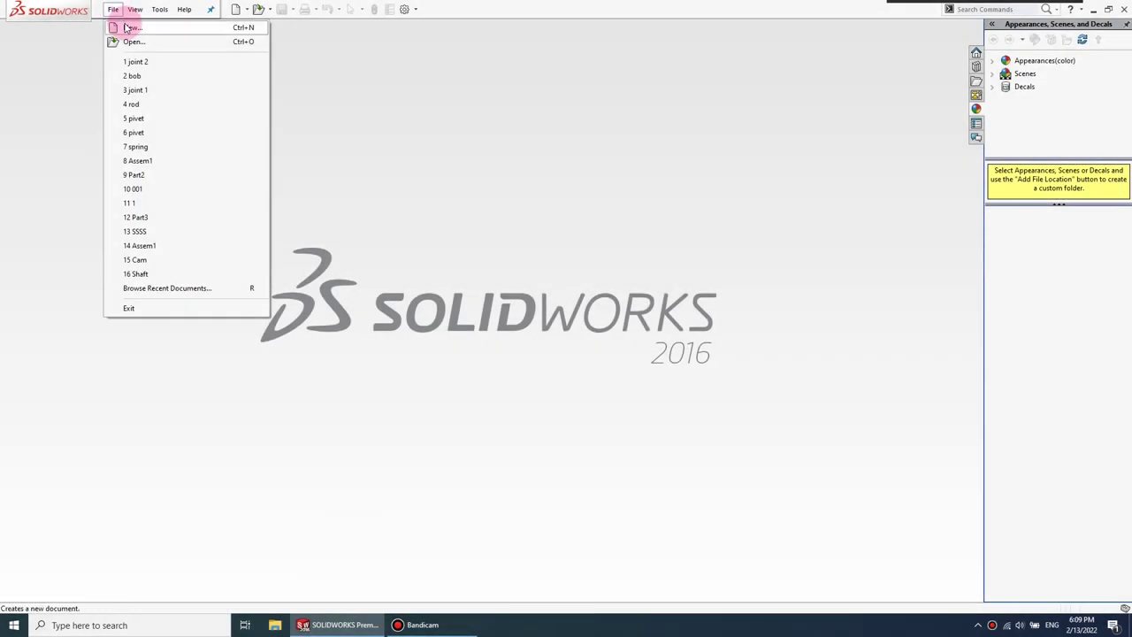
- Create a new part document and turn the Front Plane face-on
left_click(124, 28)
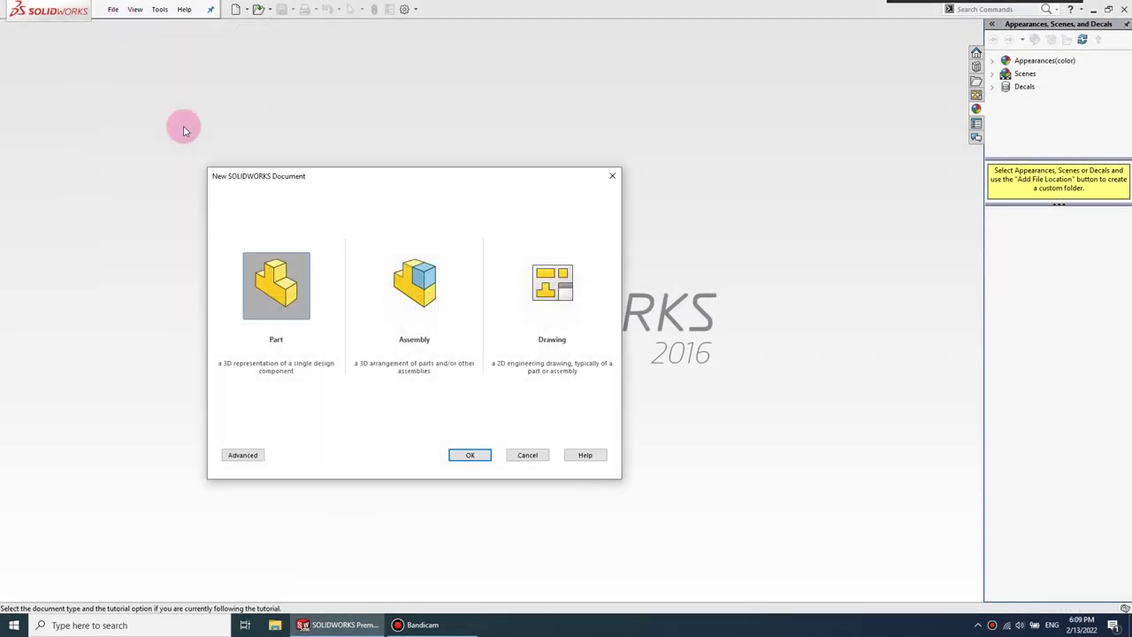
left_click(469, 454)
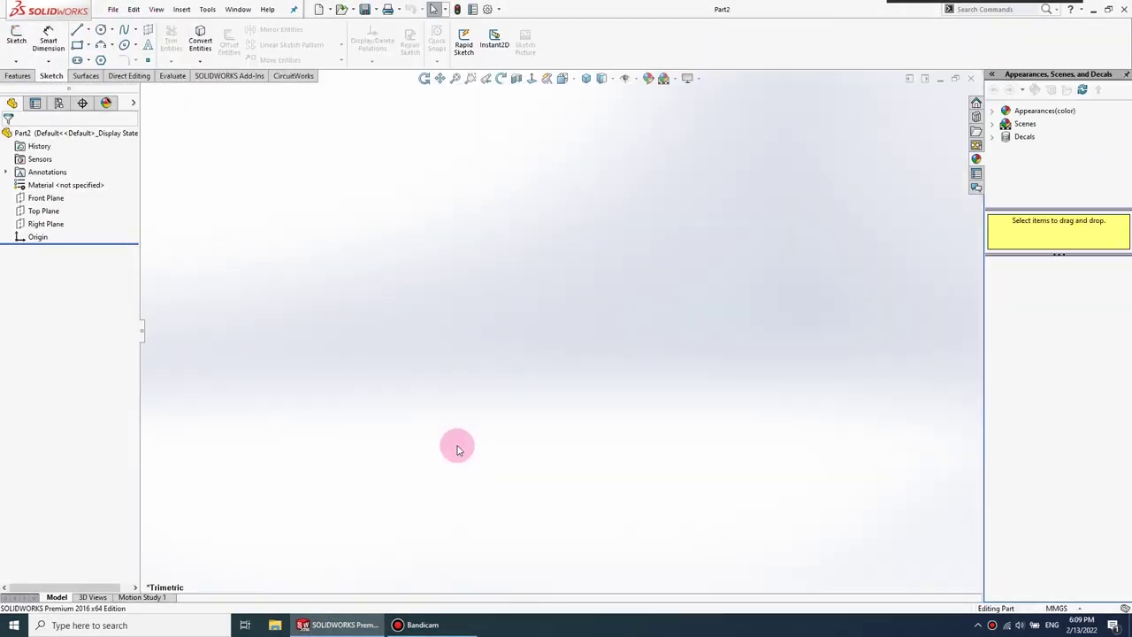
left_click(44, 198)
left_click(531, 80)
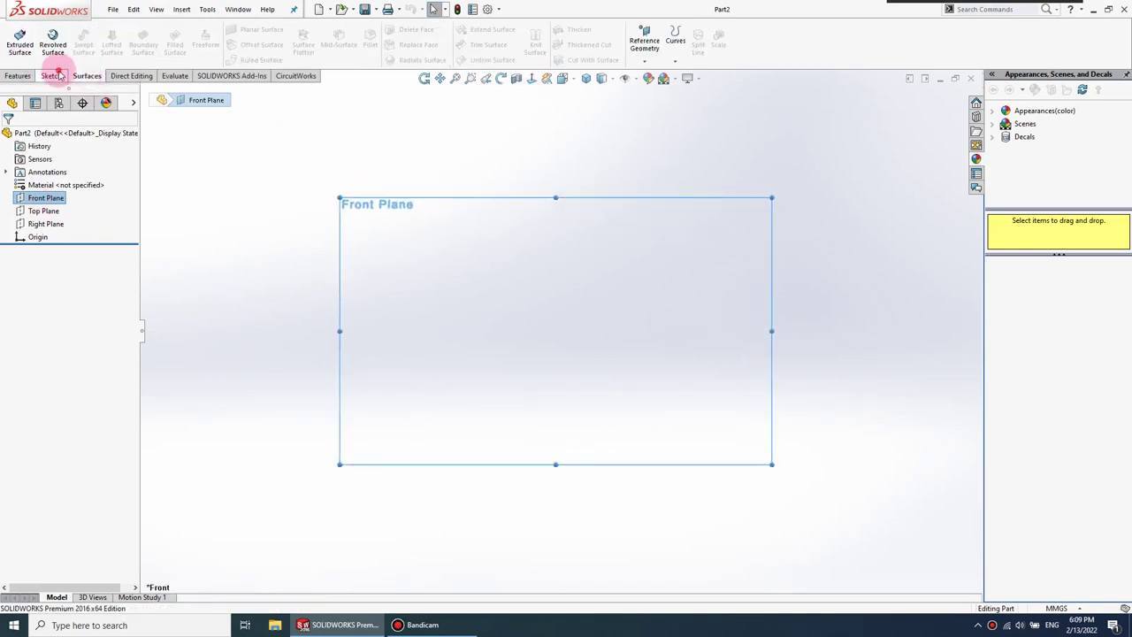
- On the Front Plane, draw a top line from the origin, a half-circle arc and short closing lines
left_click(16, 38)
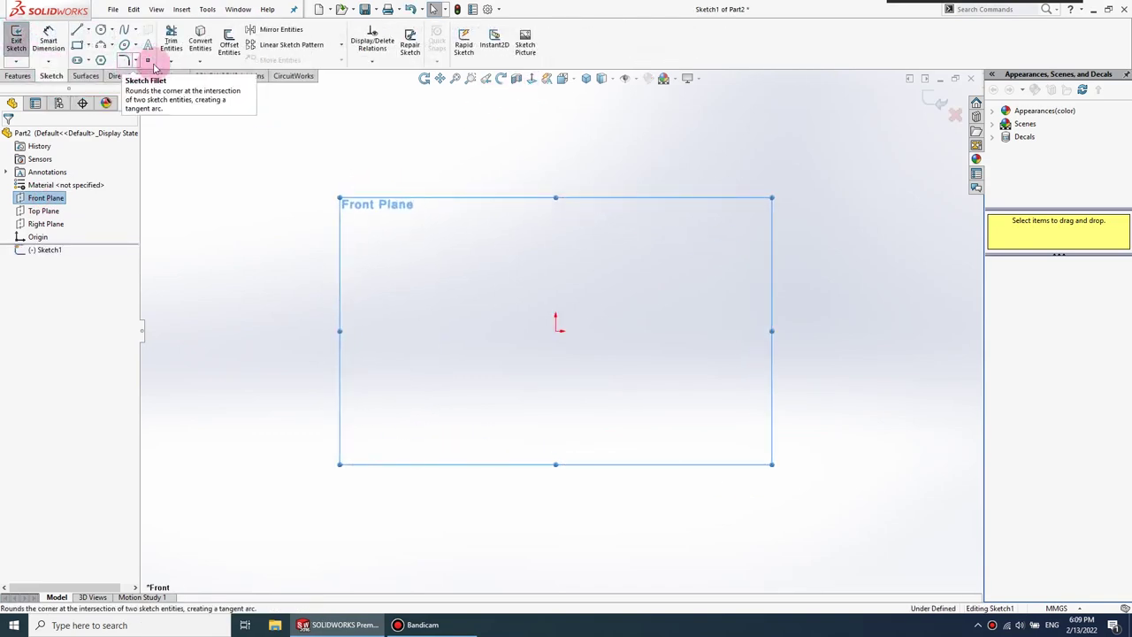
left_click(89, 46)
left_click(89, 29)
left_click(103, 51)
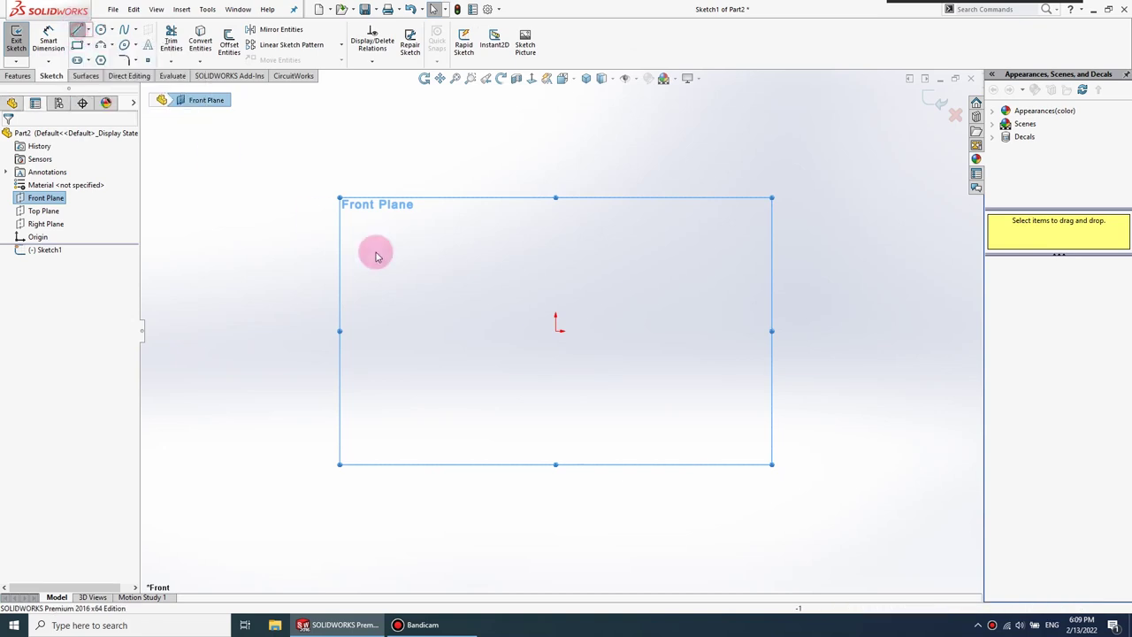
left_click(556, 332)
left_click(646, 331)
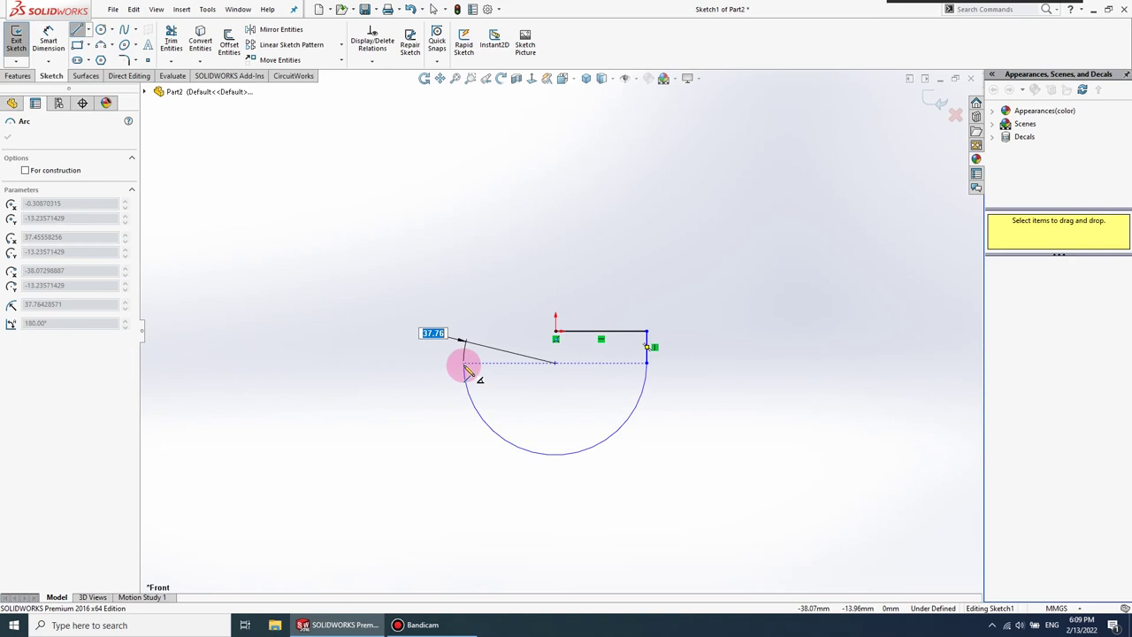
left_click(464, 364)
left_click(464, 331)
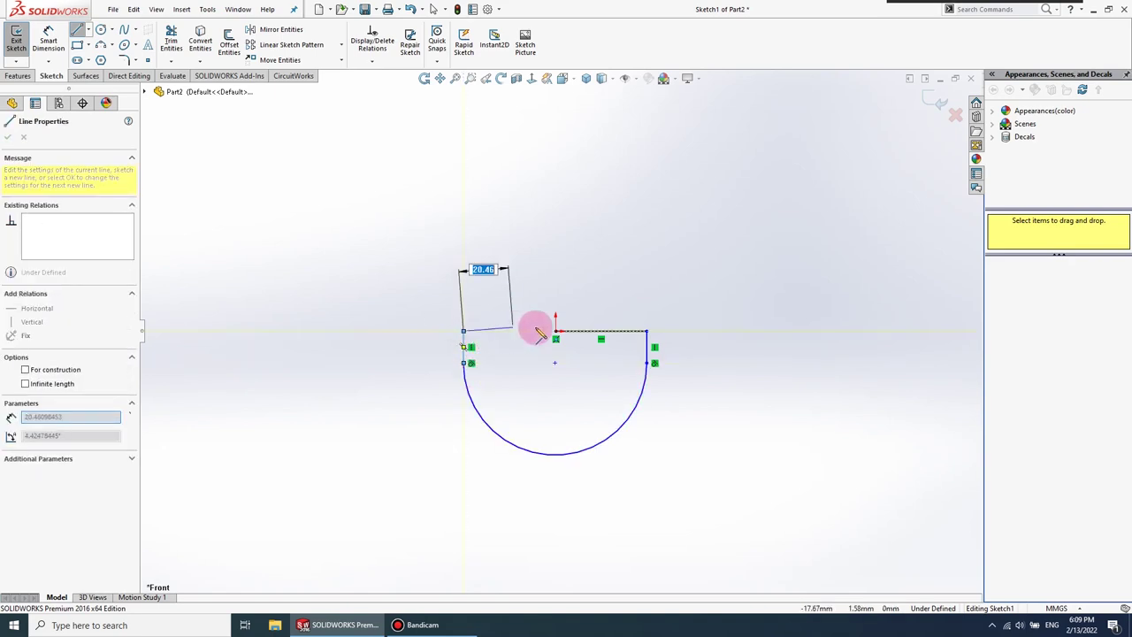
left_click(556, 331)
right_click(455, 307)
left_click(482, 315)
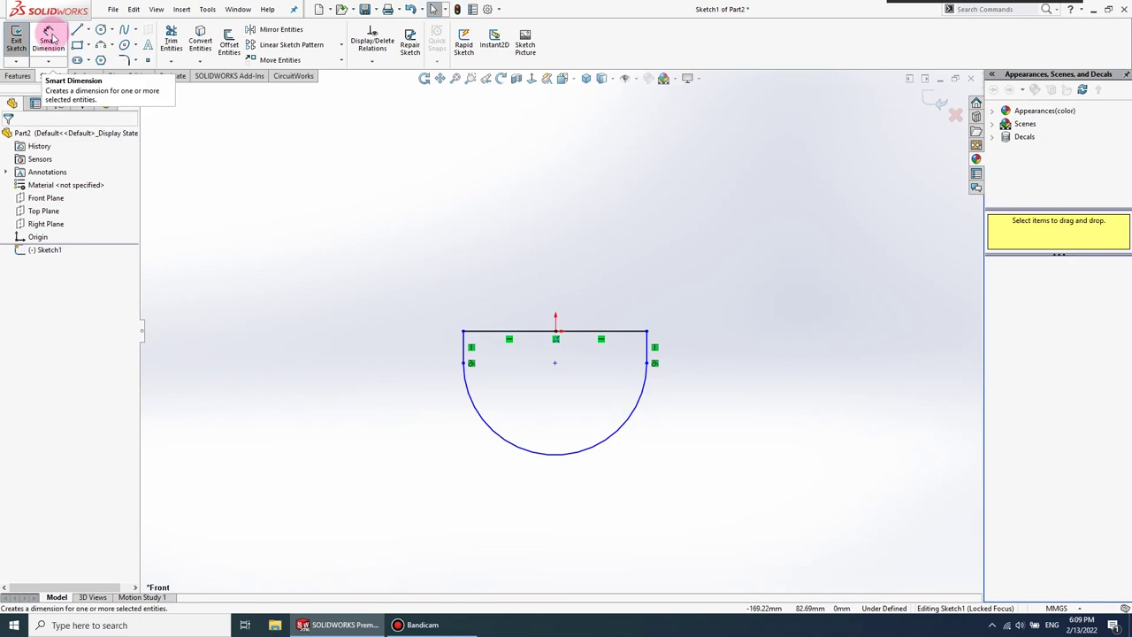
- Dimension both halves of the top line to 25
left_click(51, 38)
left_click(588, 332)
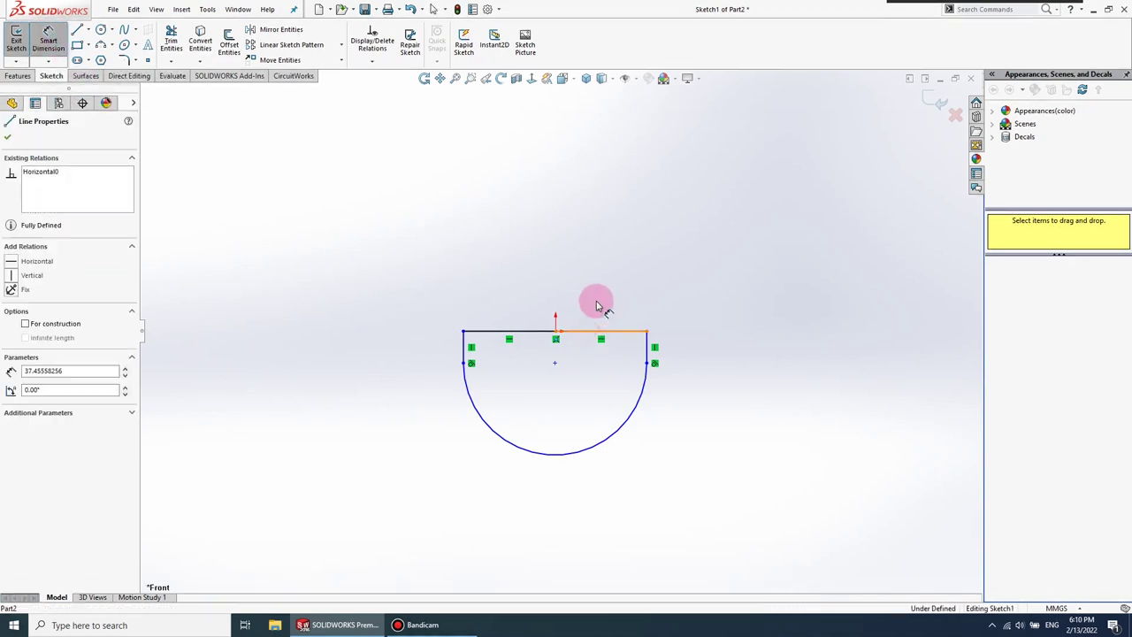
left_click(591, 298)
type("25")
key("Return")
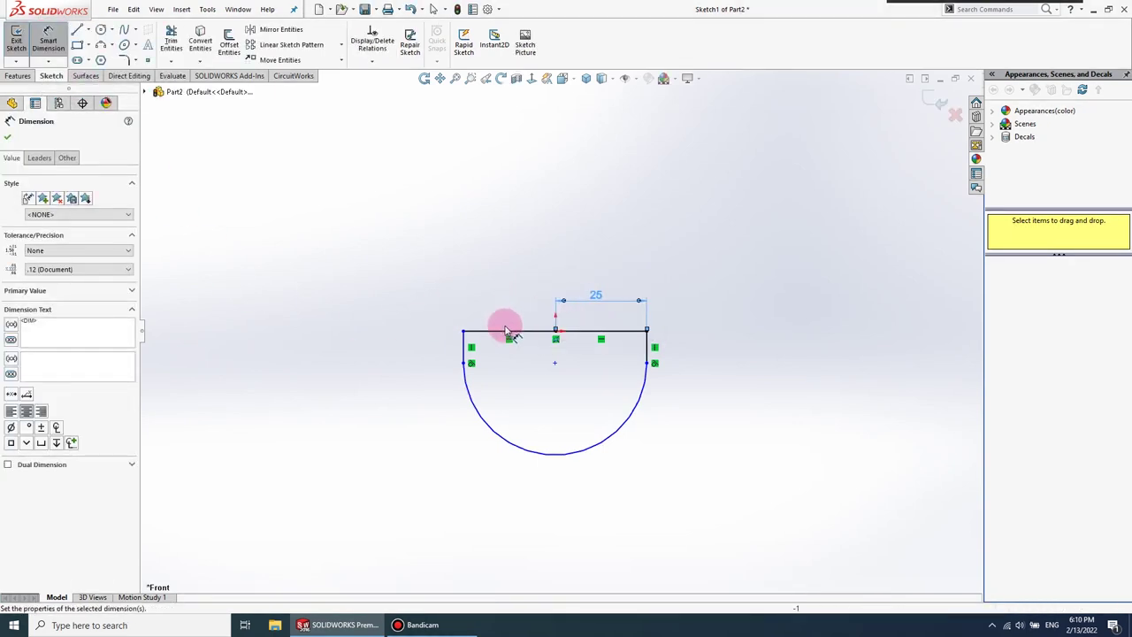
left_click(508, 331)
left_click(505, 304)
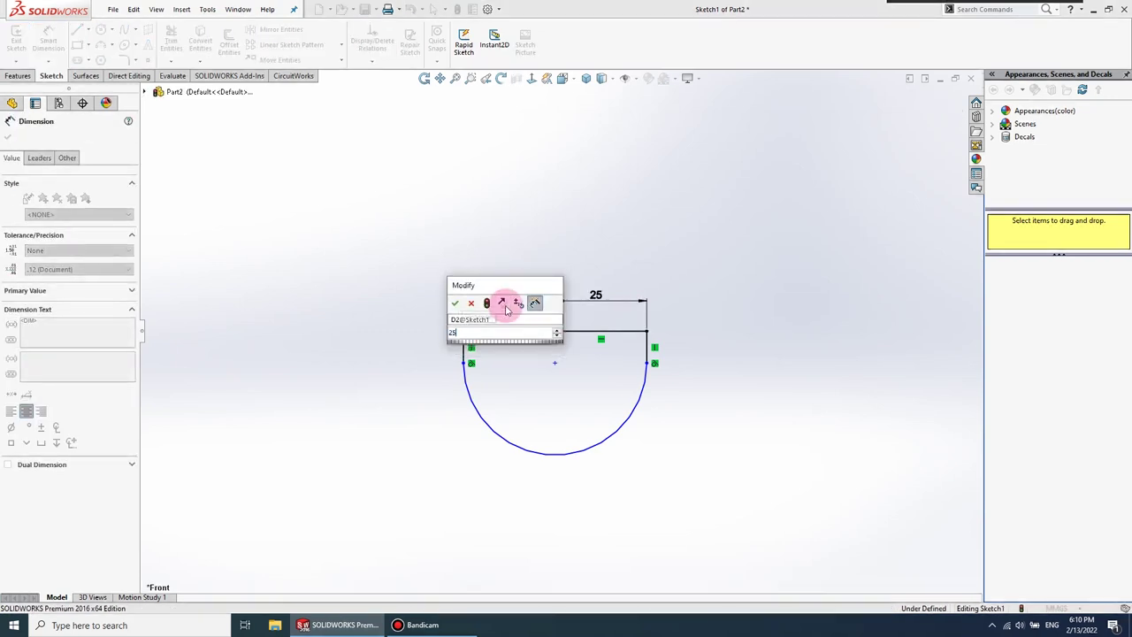
key("Return")
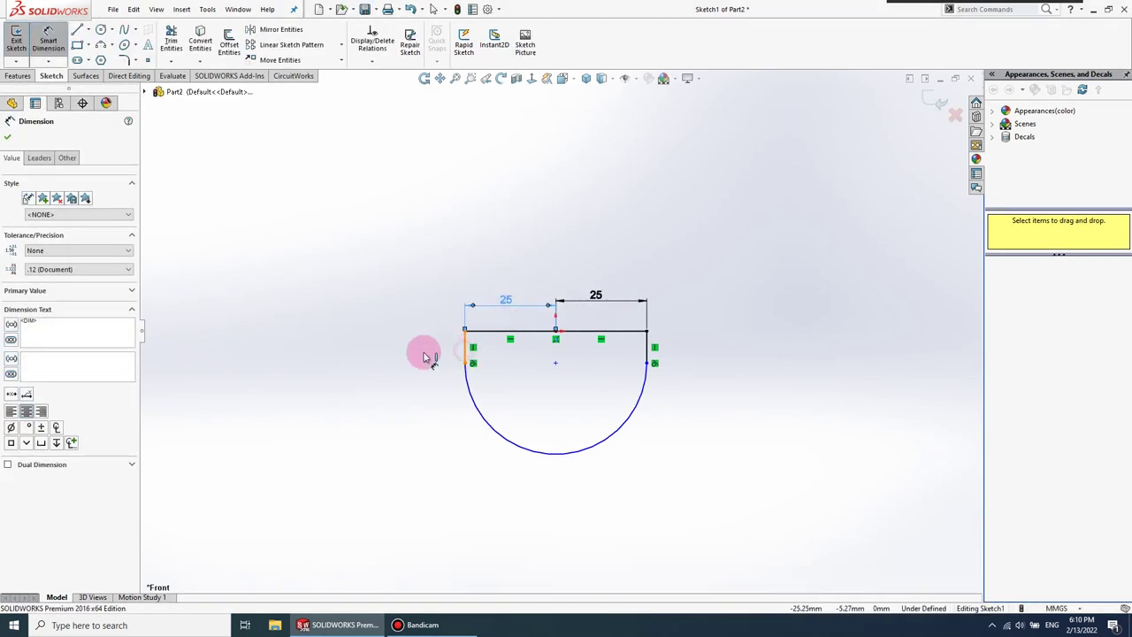
- Set the short left side to 5 and discard the redundant right-side dimension
left_click(395, 352)
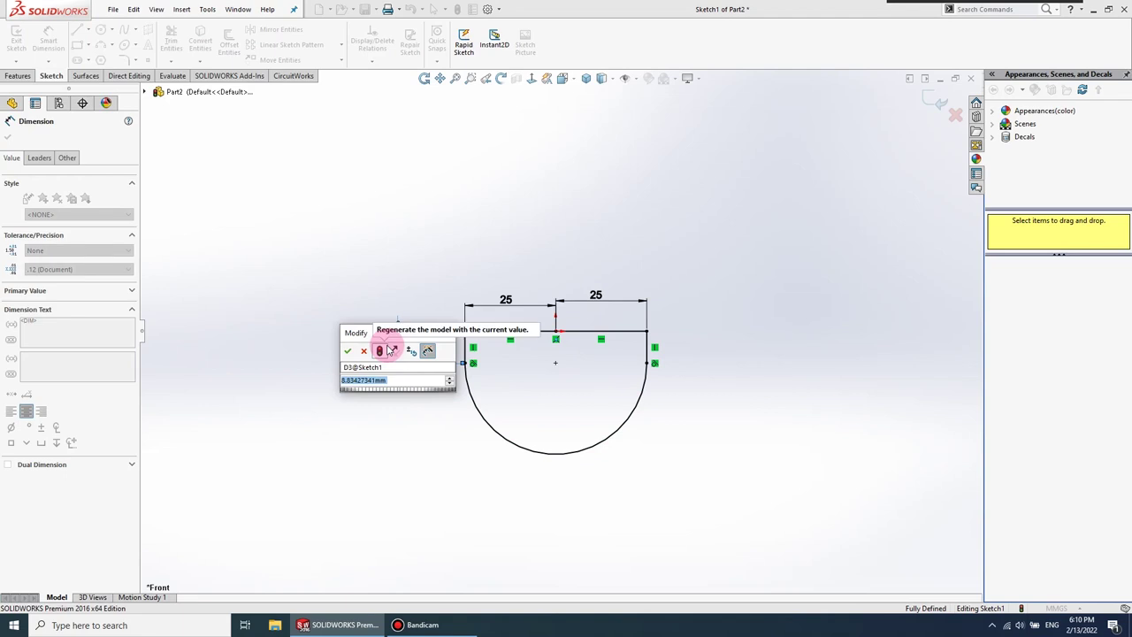
left_click(357, 339)
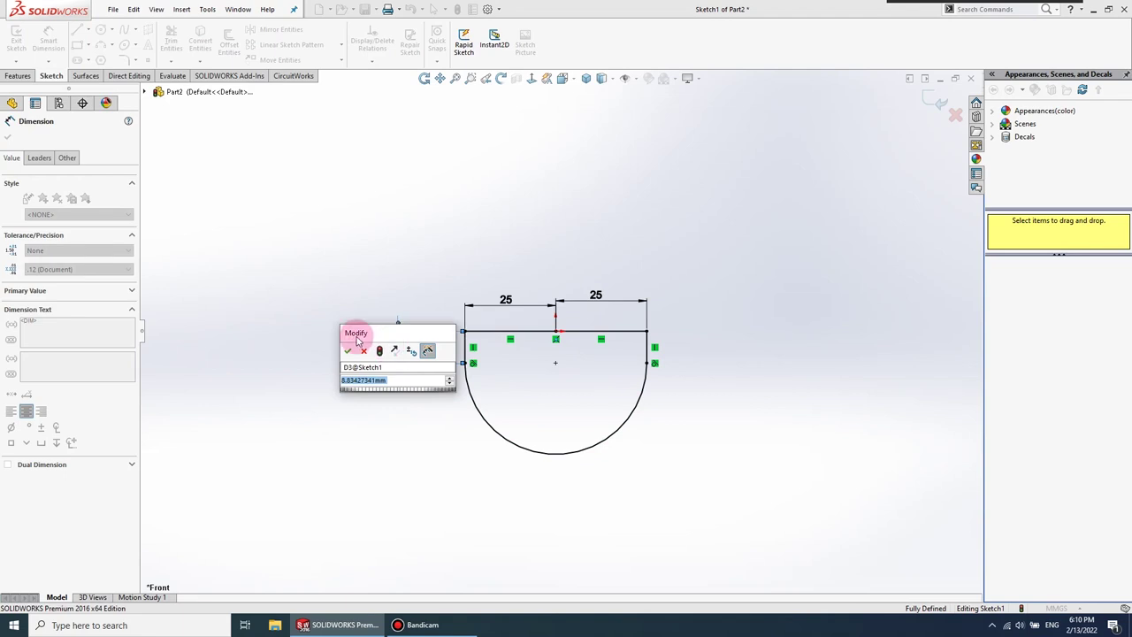
type("5")
key("Return")
left_click(622, 360)
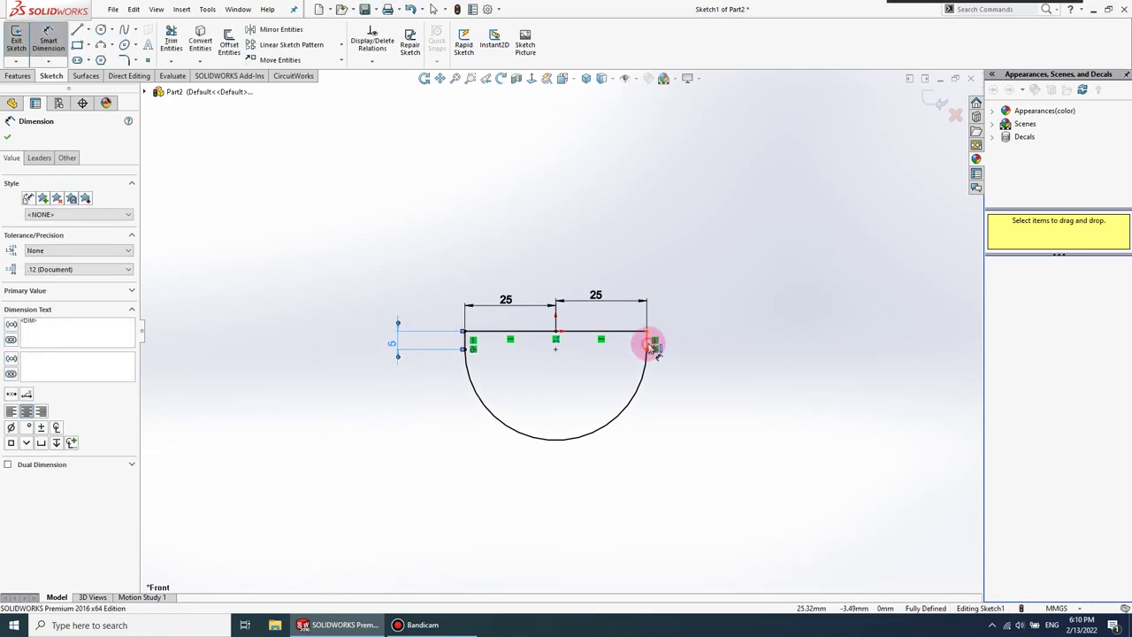
left_click(721, 341)
left_click(644, 341)
left_click(430, 340)
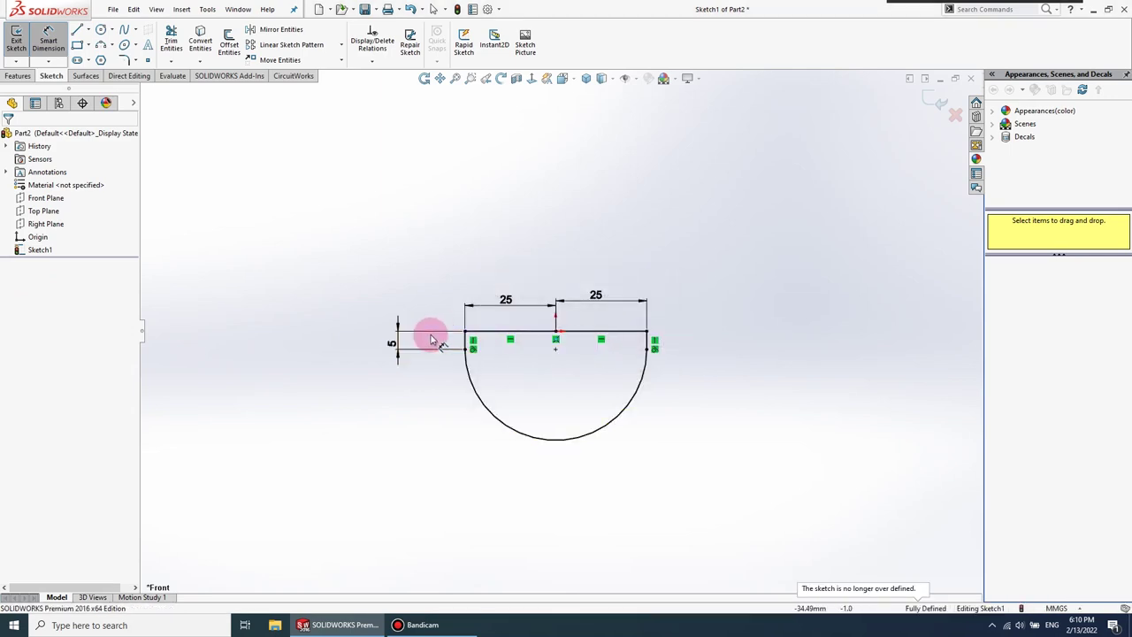
left_click(11, 77)
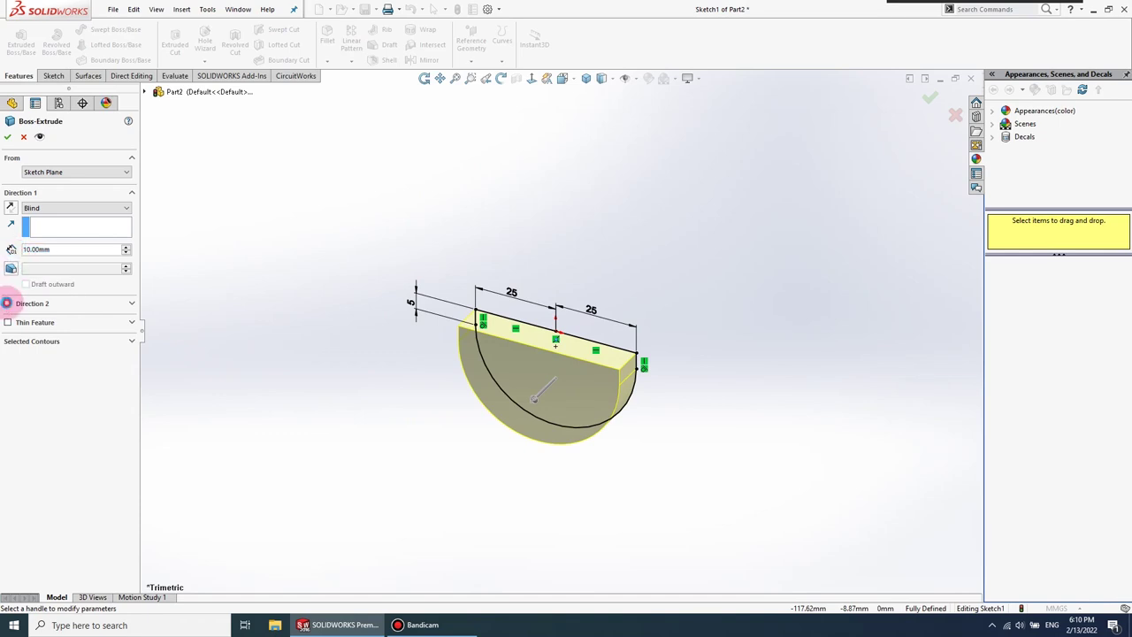
- Extrude the half-round profile 10 mm Blind in both directions as Boss-Extrude1
left_click(7, 304)
left_click(7, 136)
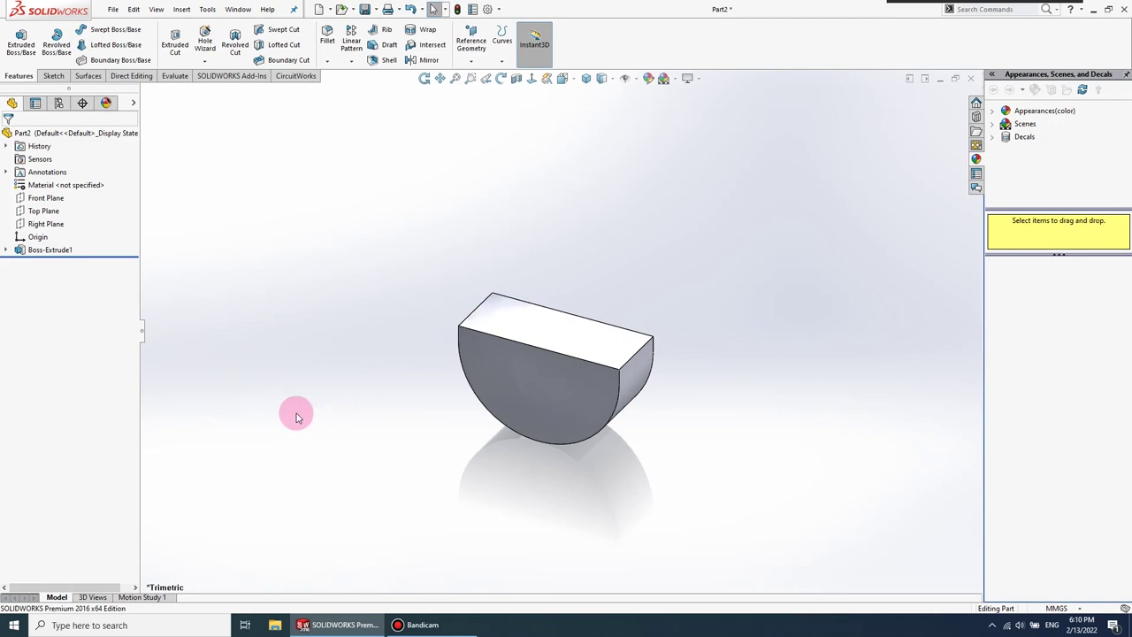
- Open a face-on sketch on the Right Plane and draw a tall corner rectangle over the part's side
left_click(55, 227)
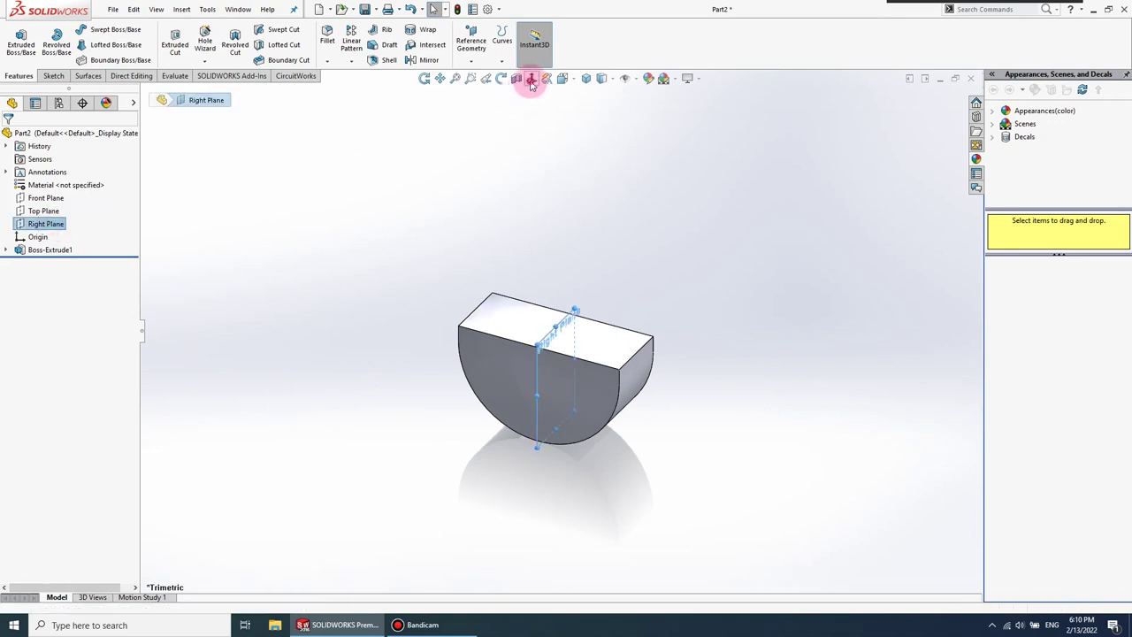
left_click(532, 79)
left_click(54, 76)
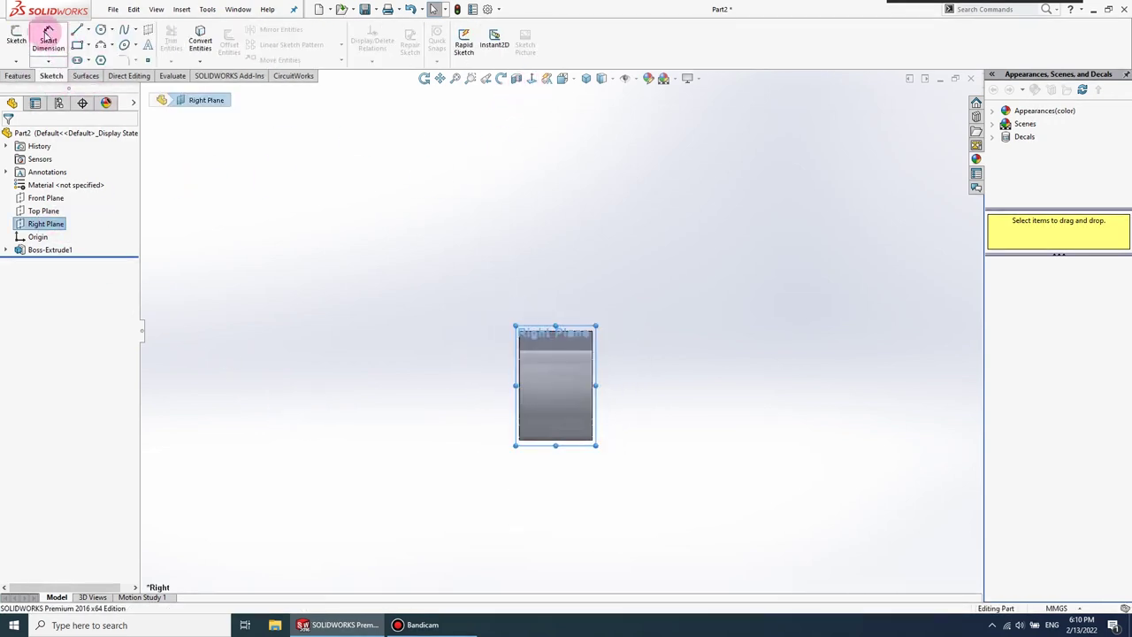
left_click(15, 33)
left_click(77, 44)
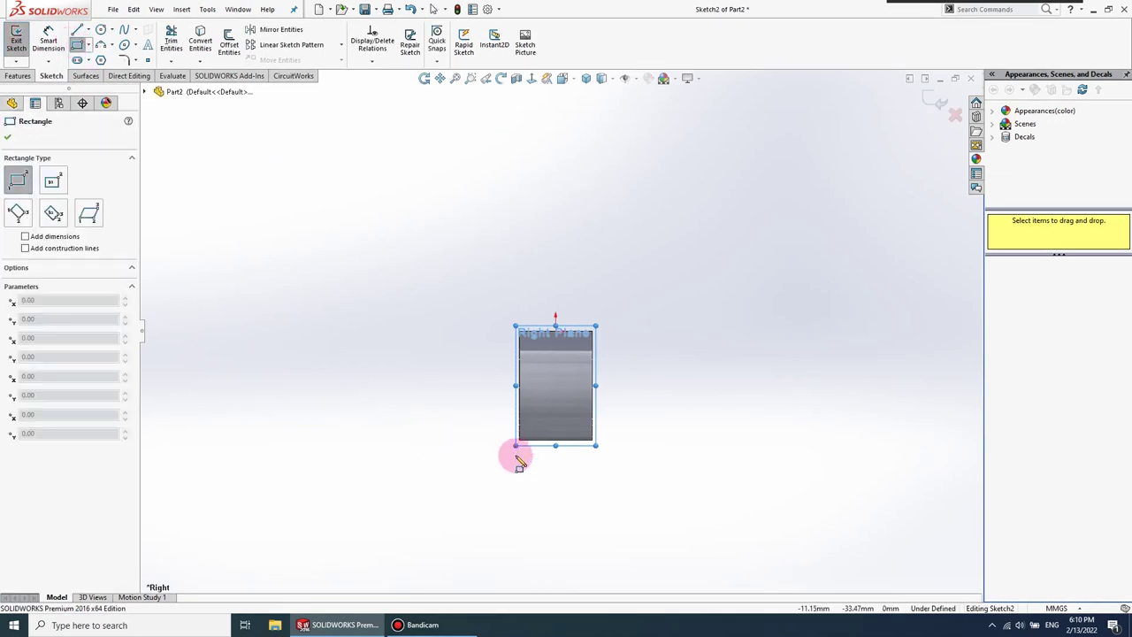
left_click_drag(533, 461, 584, 353)
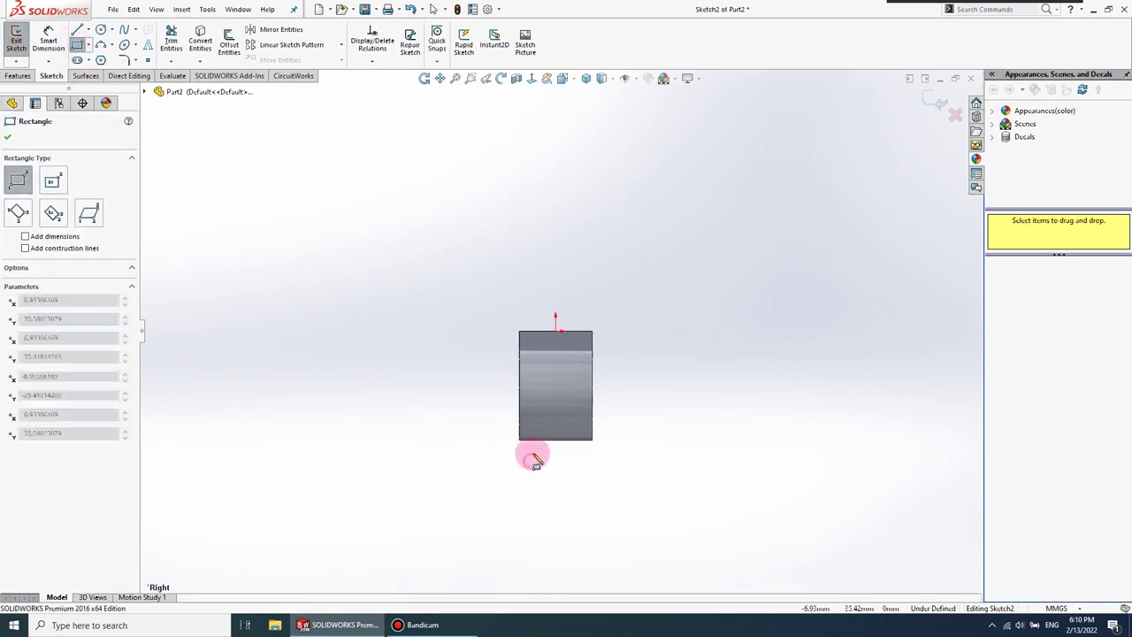
left_click(584, 352)
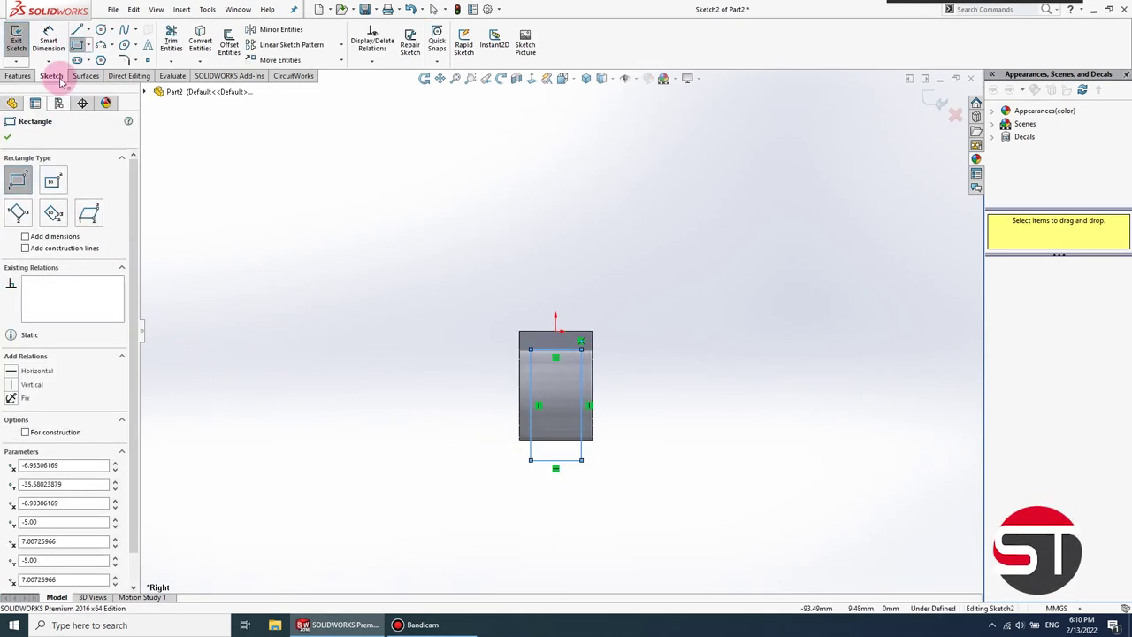
left_click(48, 40)
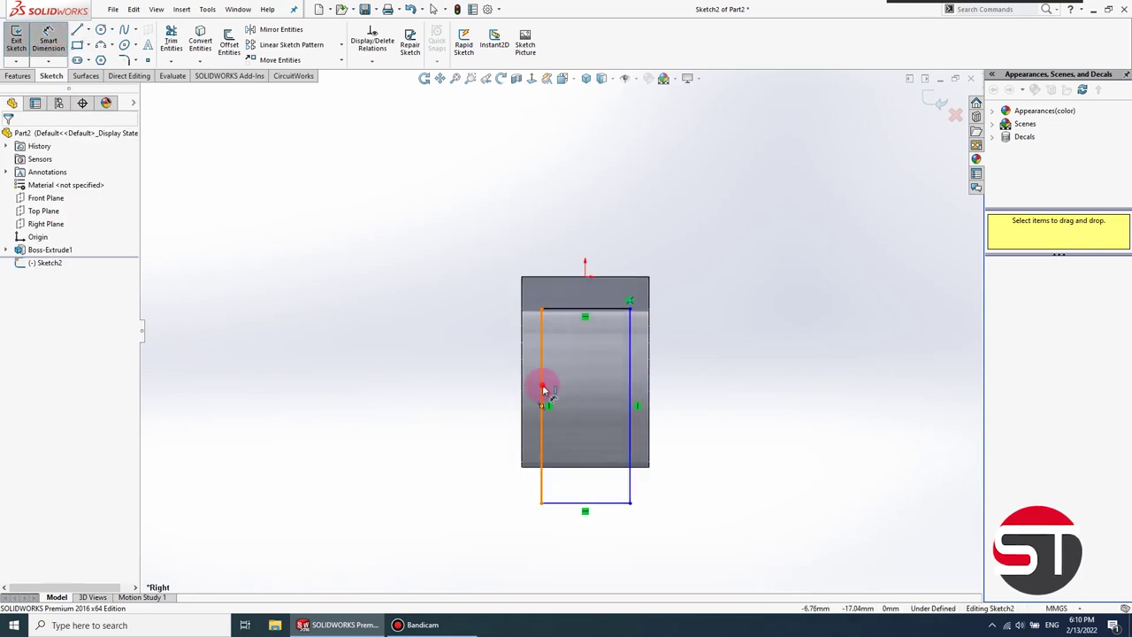
- Dimension the rectangle's sides 5 in from the block's left and right edges
left_click(544, 390)
left_click(522, 384)
left_click(435, 447)
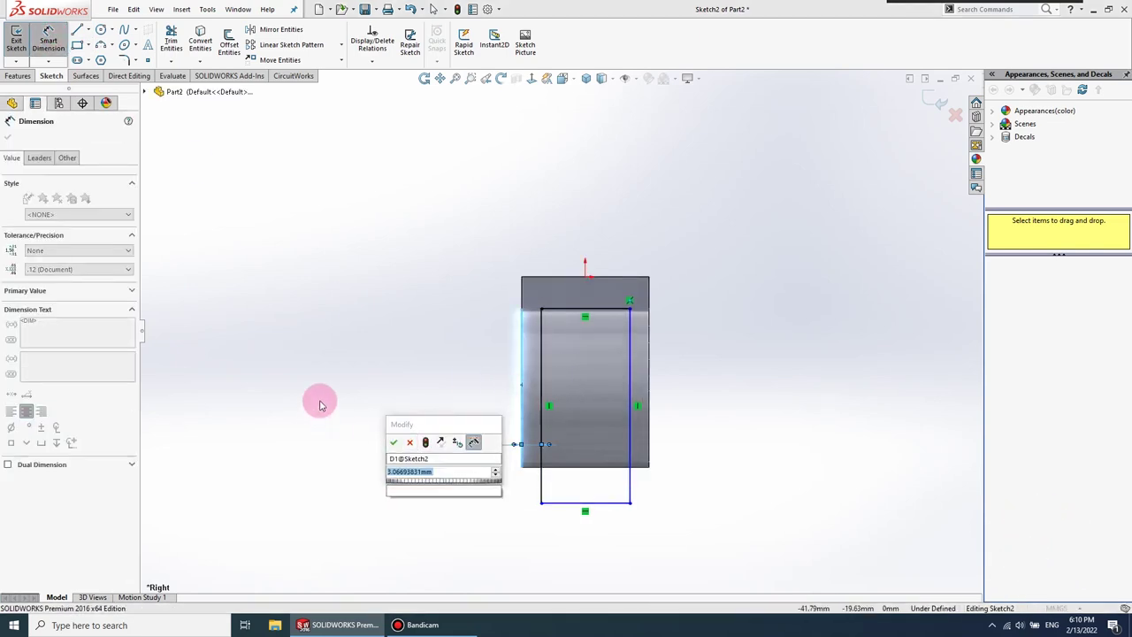
type("5")
key("Return")
left_click(643, 383)
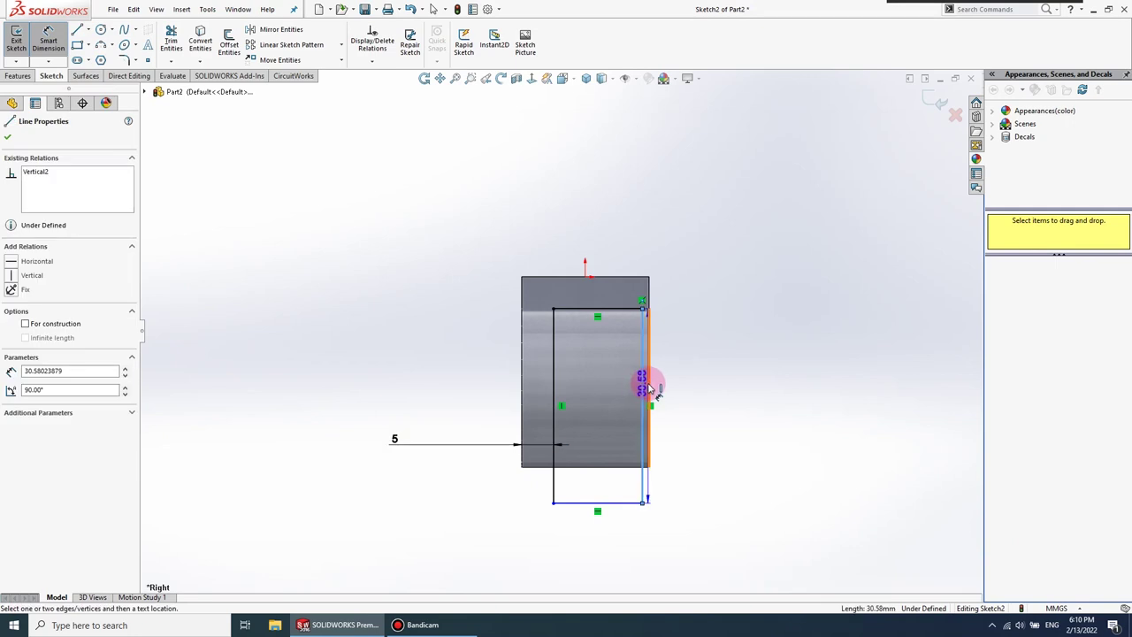
left_click(650, 390)
left_click(720, 488)
type("5")
key("Return")
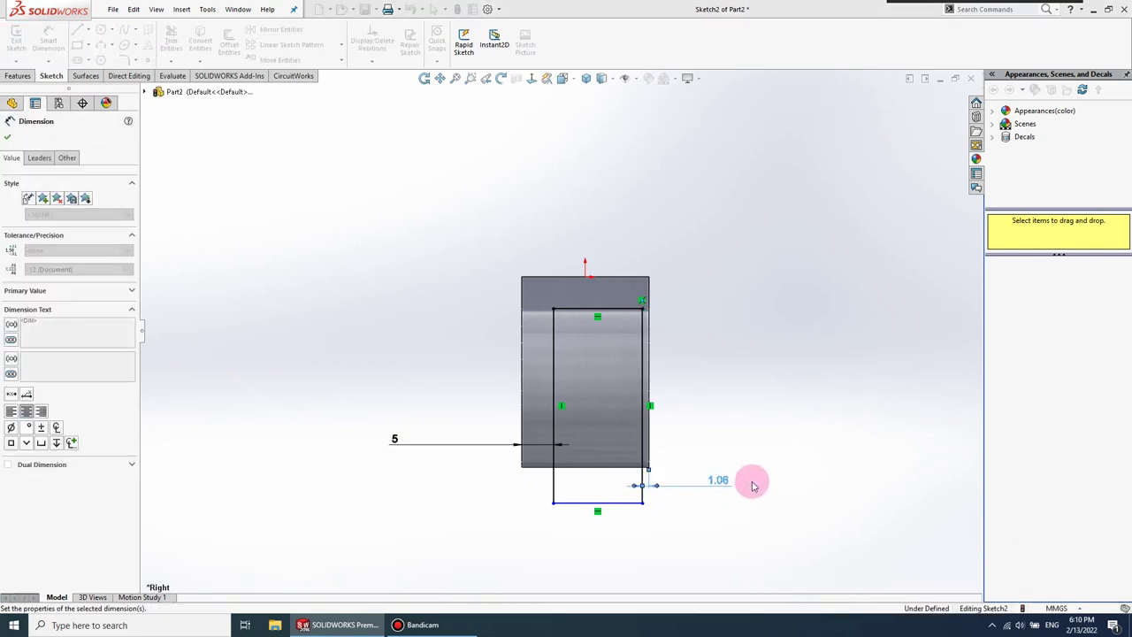
- Discard the redundant dimension to the rectangle's top edge
left_click(607, 279)
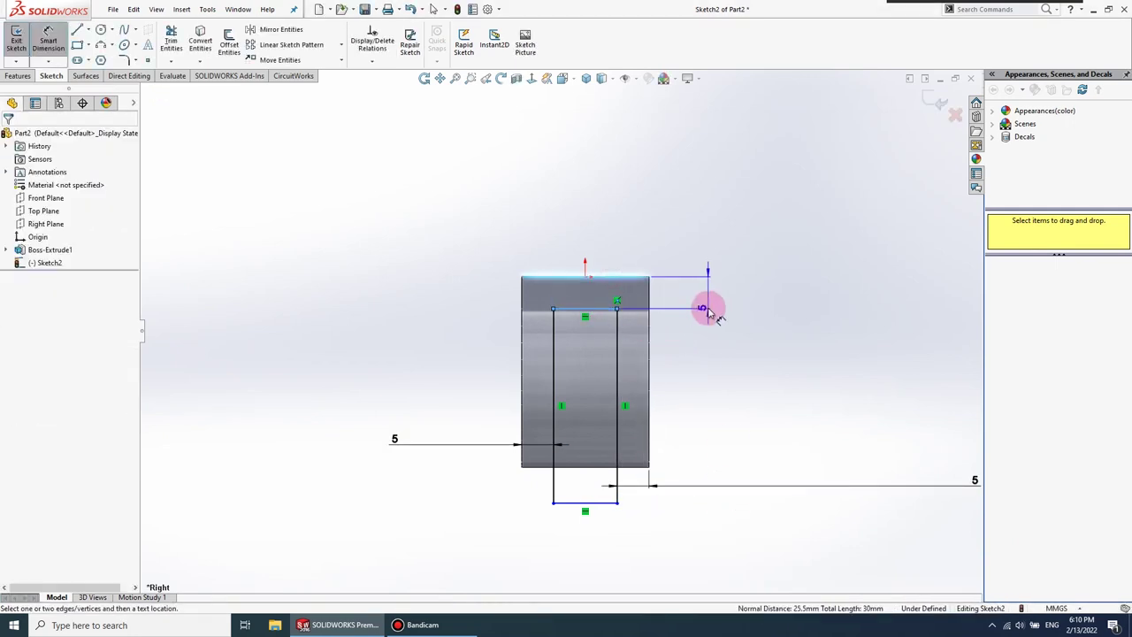
left_click(708, 310)
left_click(645, 344)
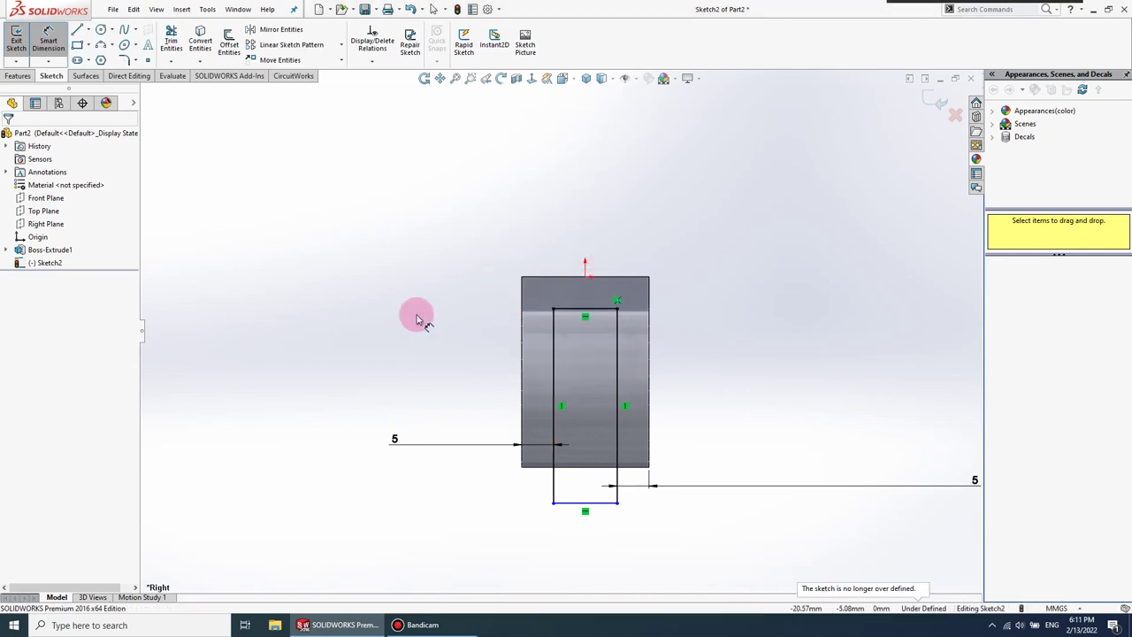
left_click(20, 76)
- Cut the rectangle Through All in both directions, then start a sketch on the half-round face
left_click(176, 50)
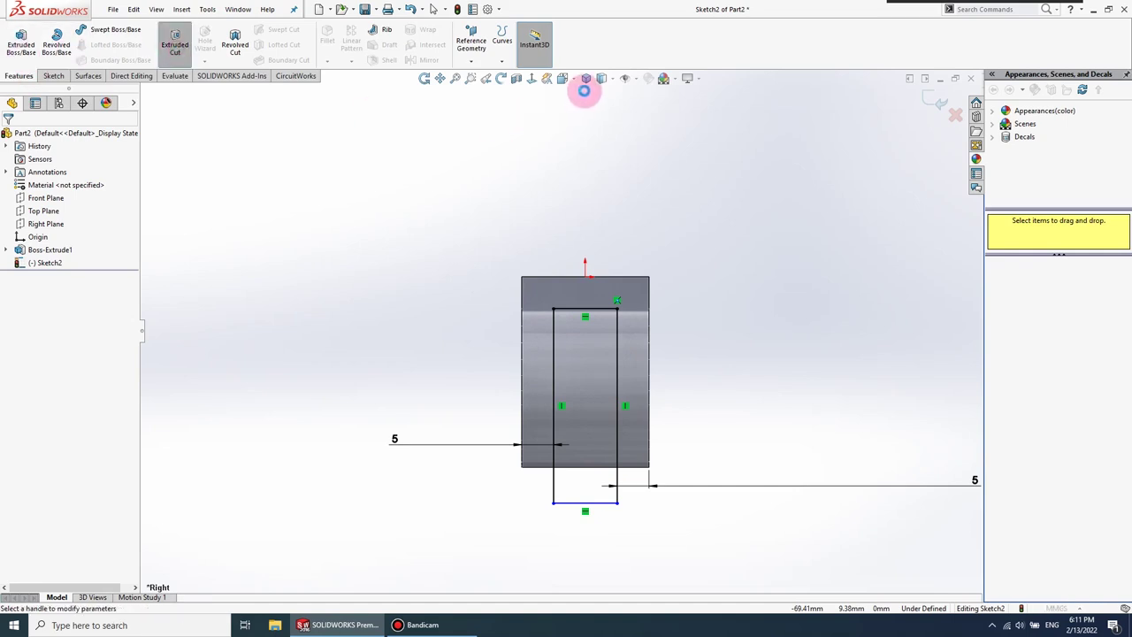
left_click(586, 78)
left_click(45, 203)
left_click(46, 222)
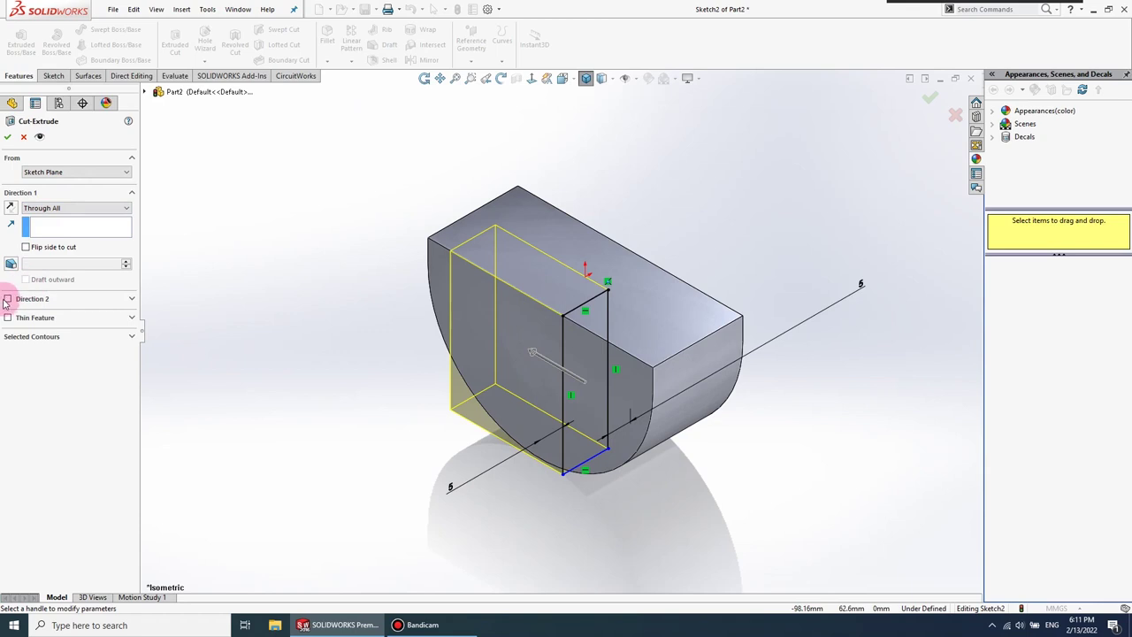
left_click(8, 301)
left_click(8, 136)
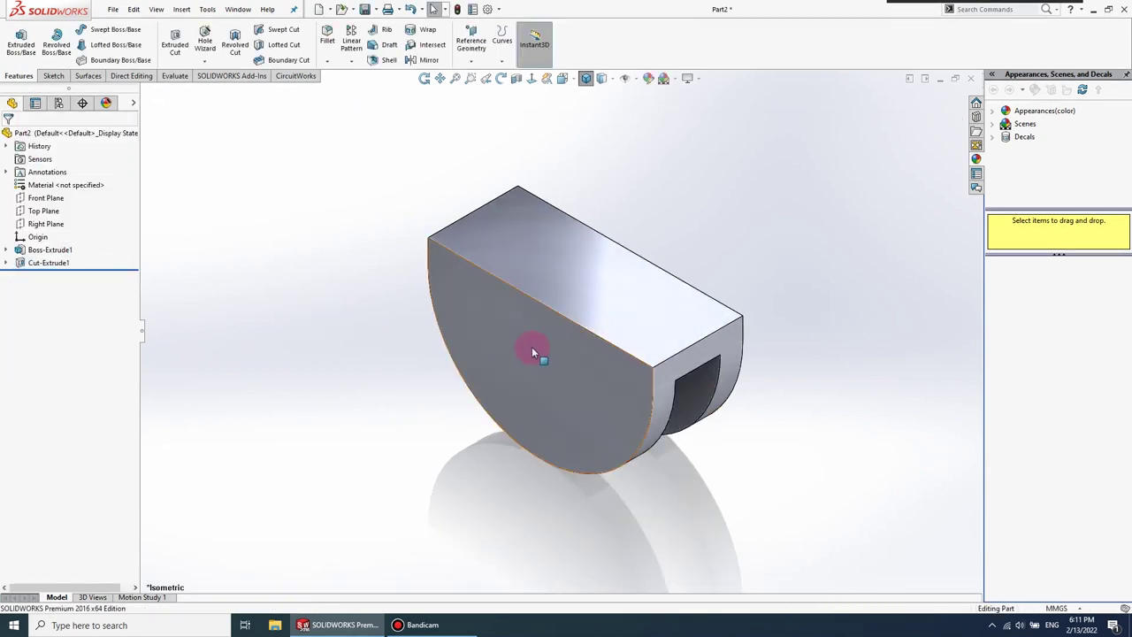
right_click(523, 347)
left_click(560, 301)
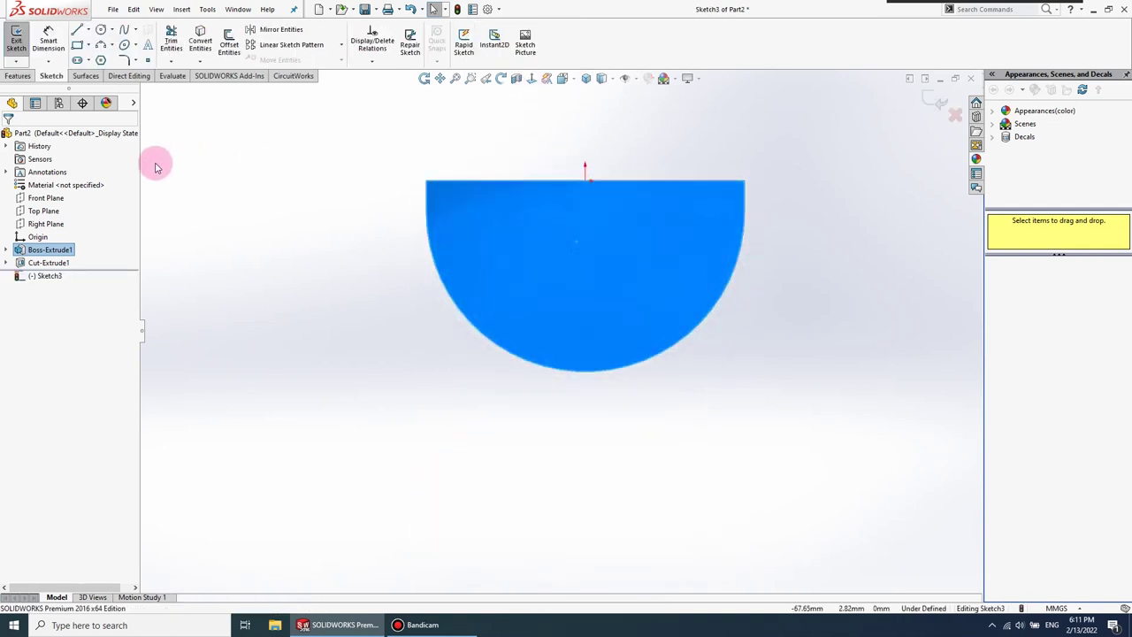
- Draw a circle on the half-round face and begin dimensioning it
left_click(101, 31)
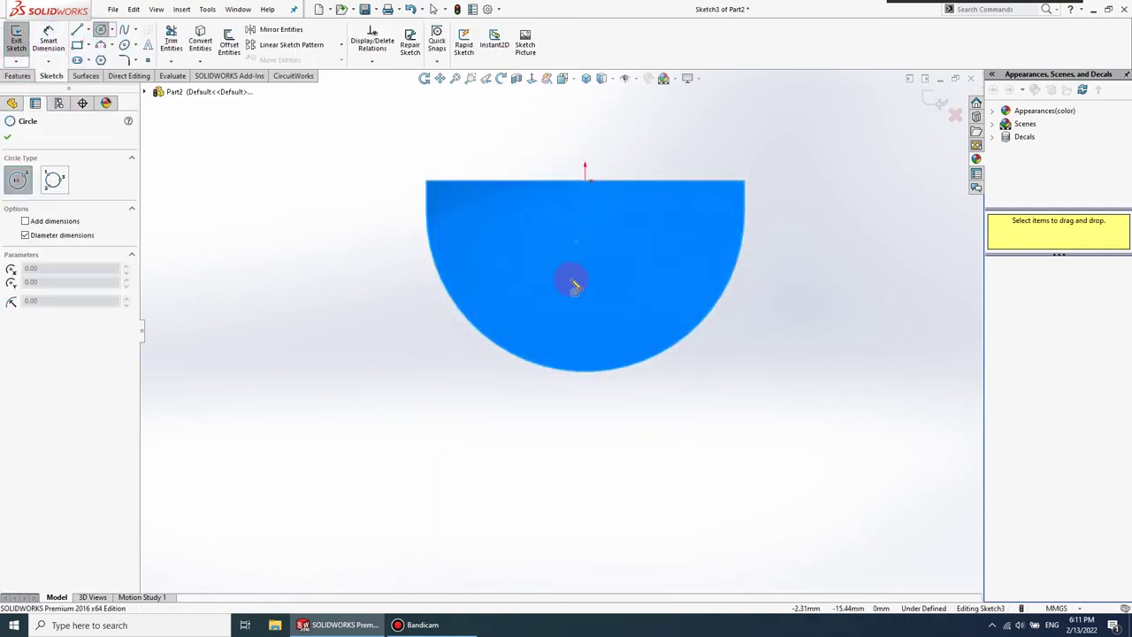
left_click(587, 292)
left_click(617, 278)
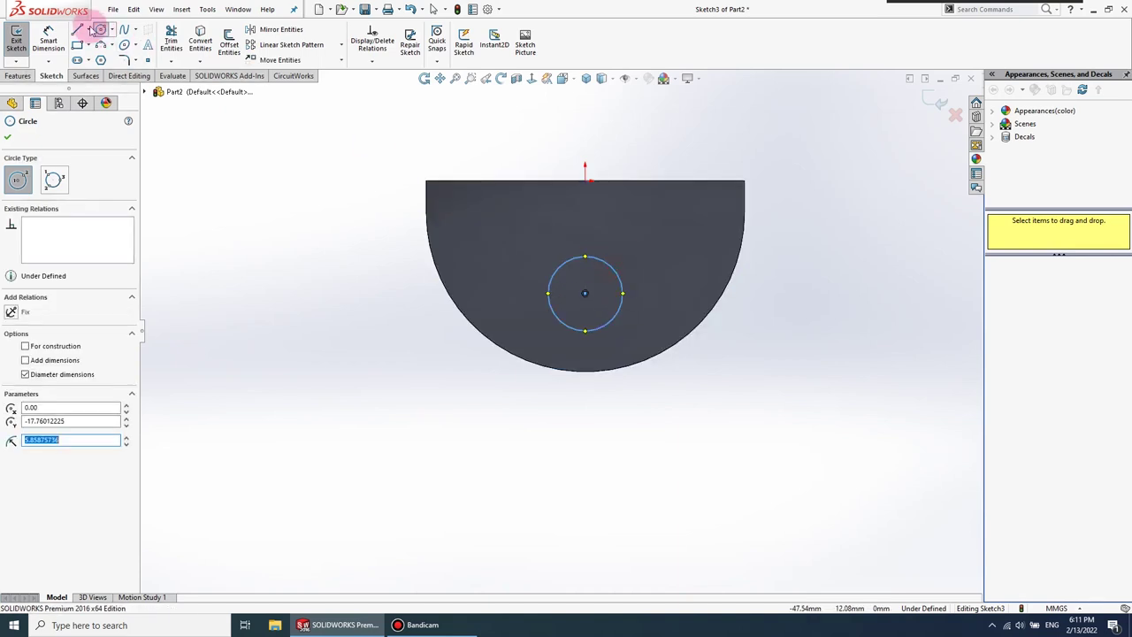
left_click(48, 39)
left_click(596, 187)
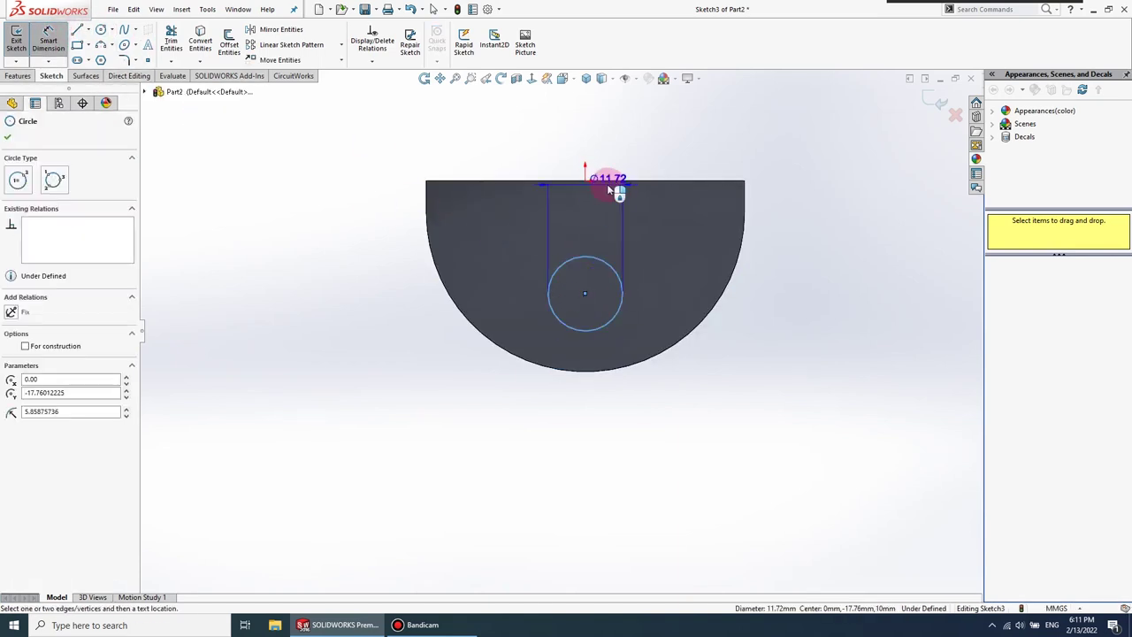
- Place the circle's centre 15 below the top edge and set its diameter to 10
left_click(612, 182)
left_click(783, 222)
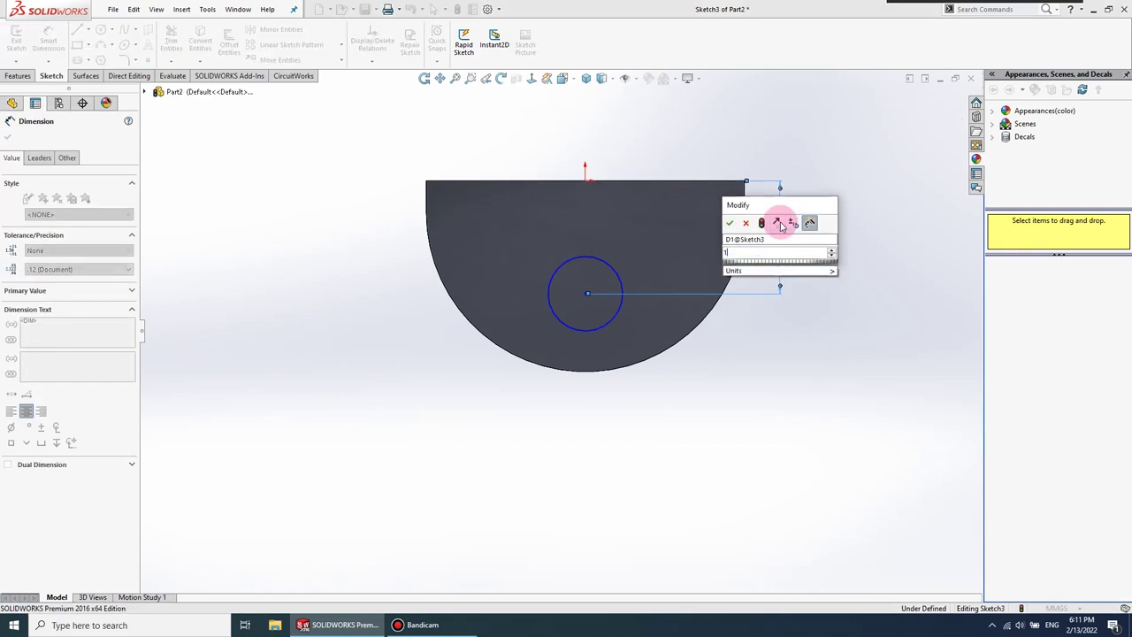
left_click(731, 222)
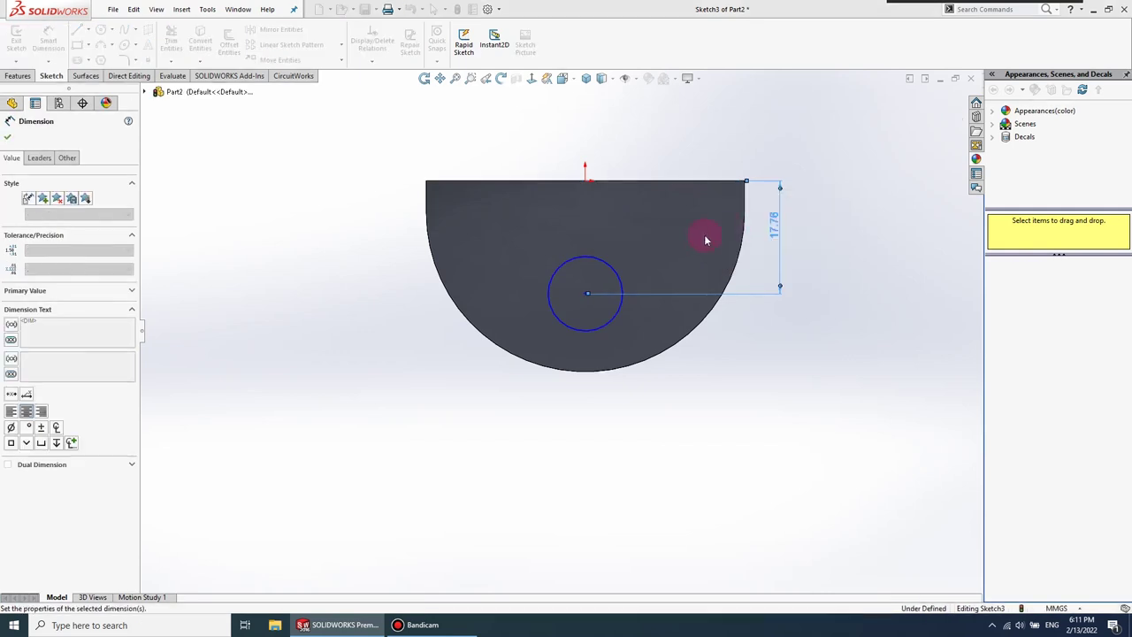
left_click(562, 313)
left_click(475, 383)
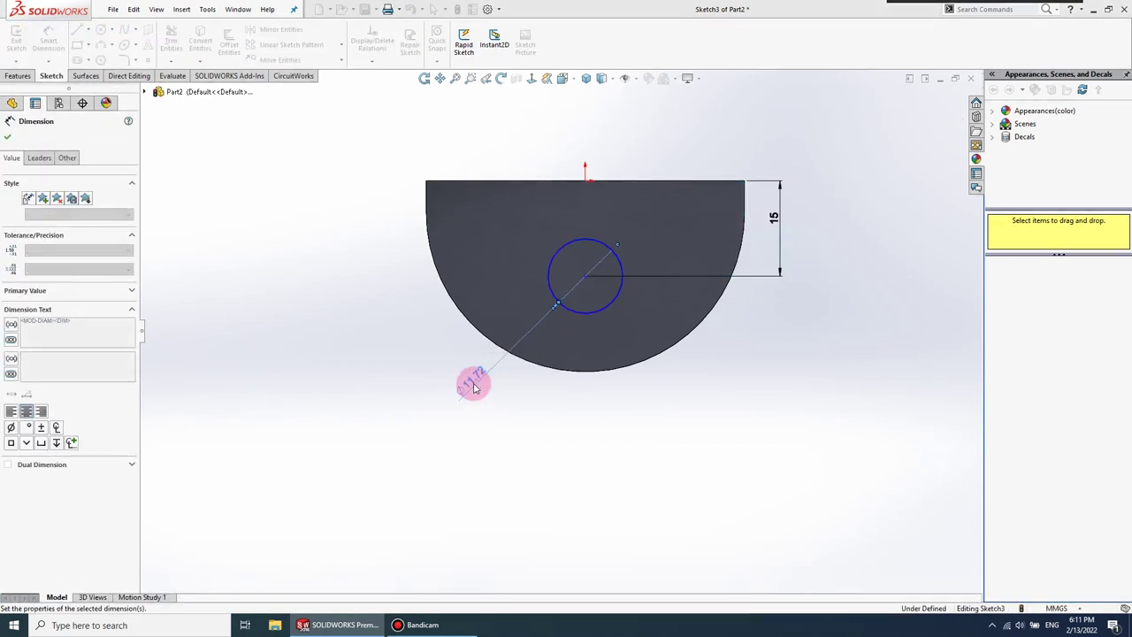
type("10")
key("Return")
- Dimension the circle's centre 25 from the right edge
left_click(617, 268)
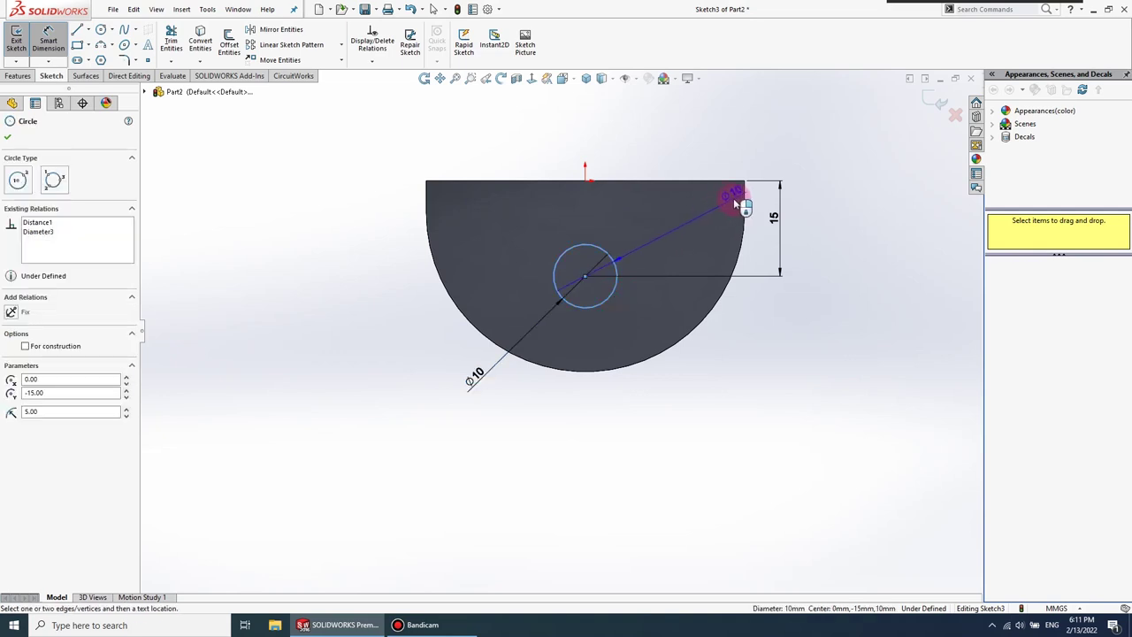
left_click(745, 204)
left_click(708, 399)
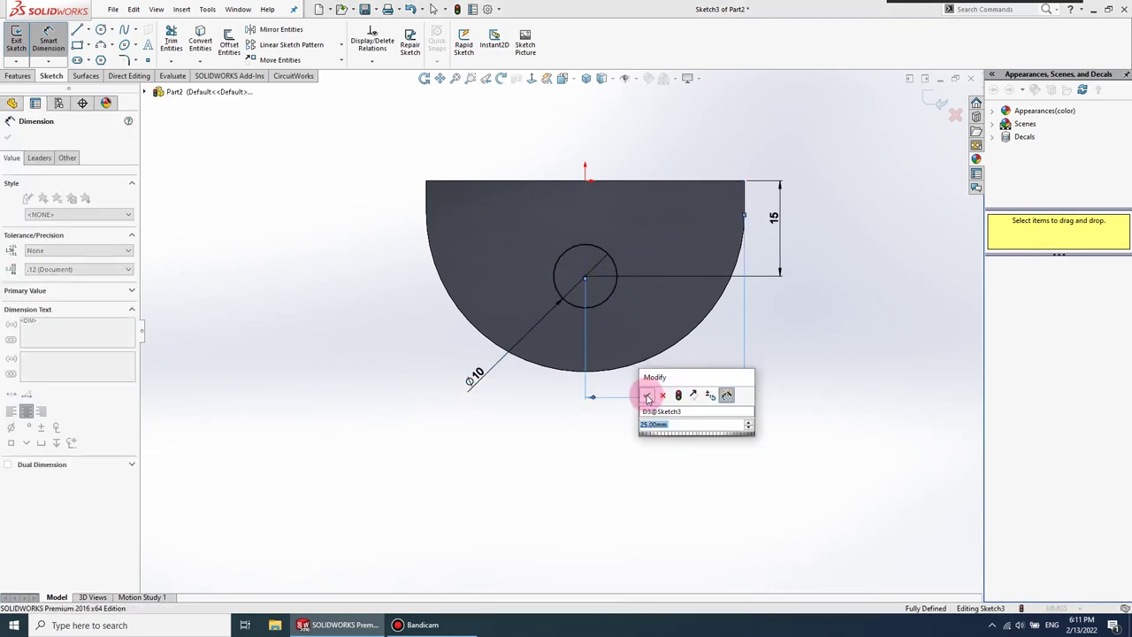
left_click(587, 367)
left_click(347, 305)
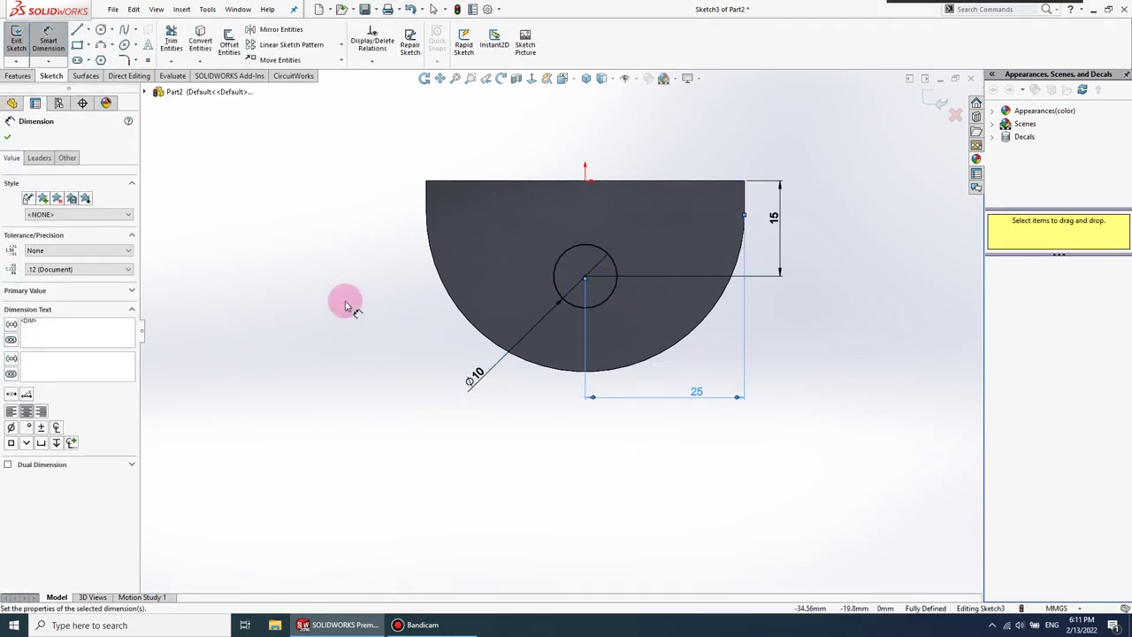
left_click(6, 139)
left_click(23, 76)
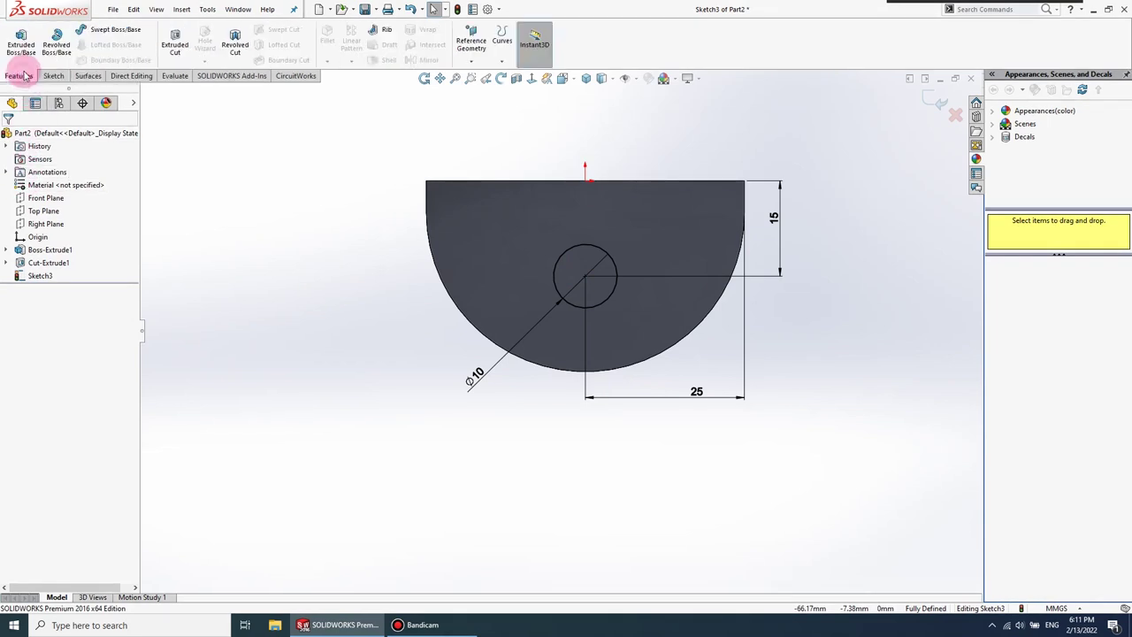
- Cut the Ø10 circle Through All as Cut-Extrude2
left_click(172, 50)
left_click(585, 79)
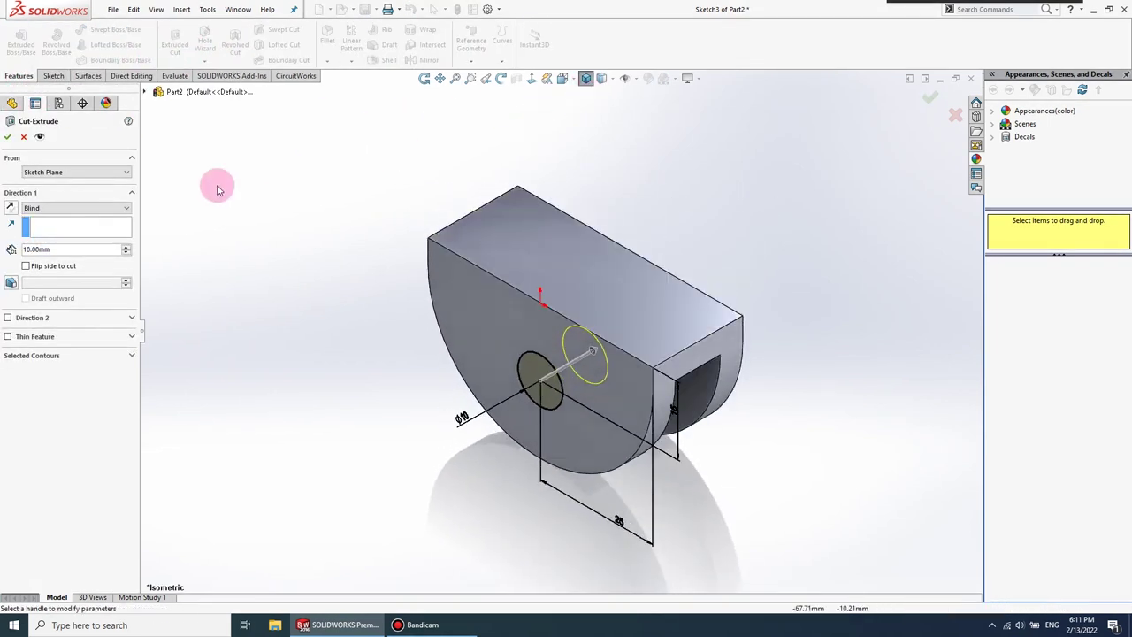
left_click(64, 208)
left_click(58, 225)
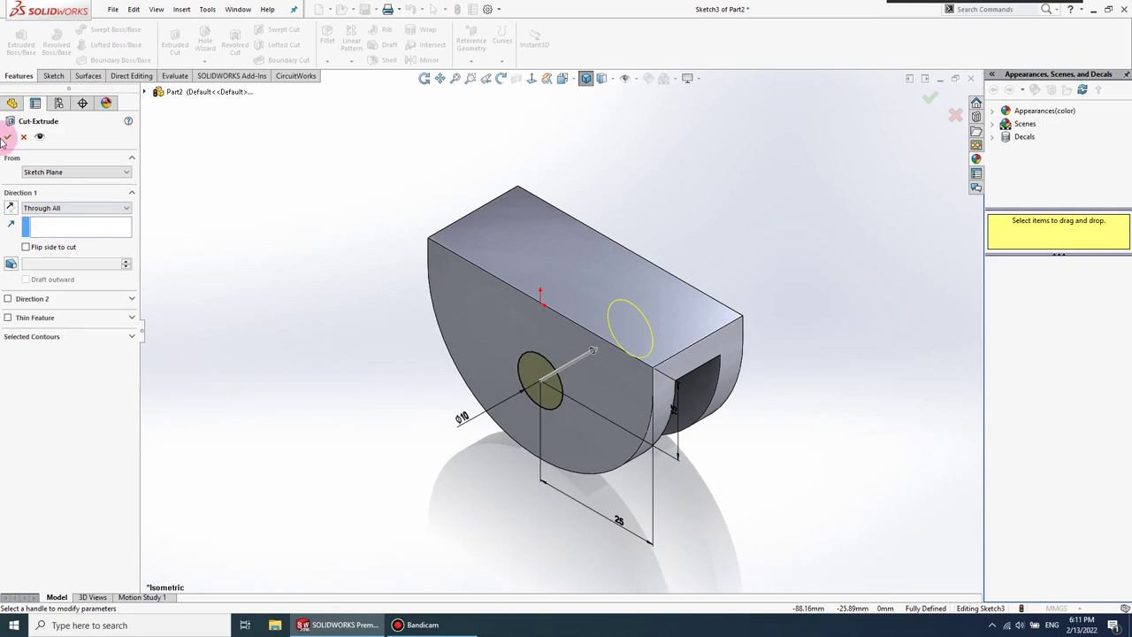
left_click(7, 137)
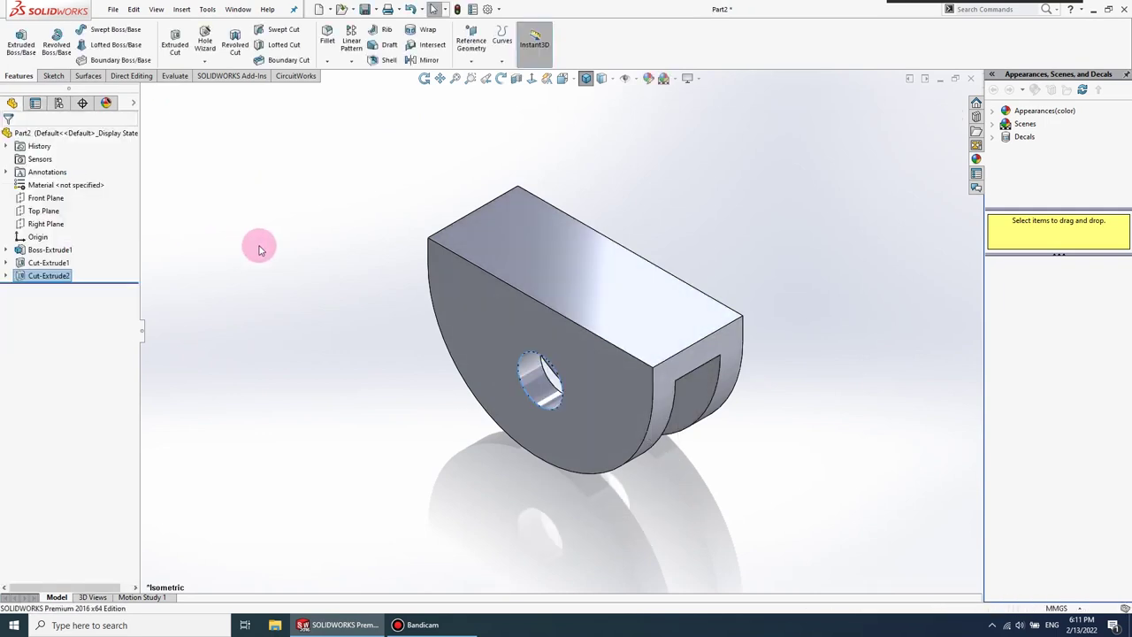
mouse_move(437, 184)
middle_mouse_down()
mouse_move(481, 210)
mouse_move(399, 286)
mouse_move(468, 229)
mouse_move(554, 236)
mouse_move(658, 274)
mouse_move(698, 319)
middle_mouse_up()
- Apply a red (RGB 255, 0, 0) colour appearance to the whole part
right_click(529, 323)
left_click(621, 281)
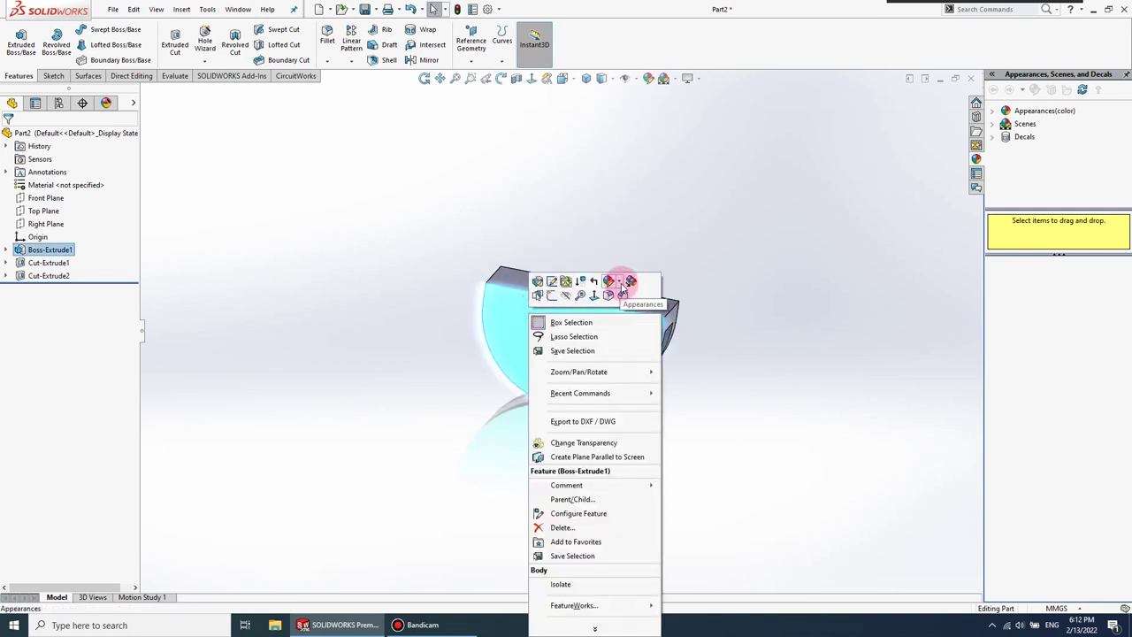
left_click(628, 345)
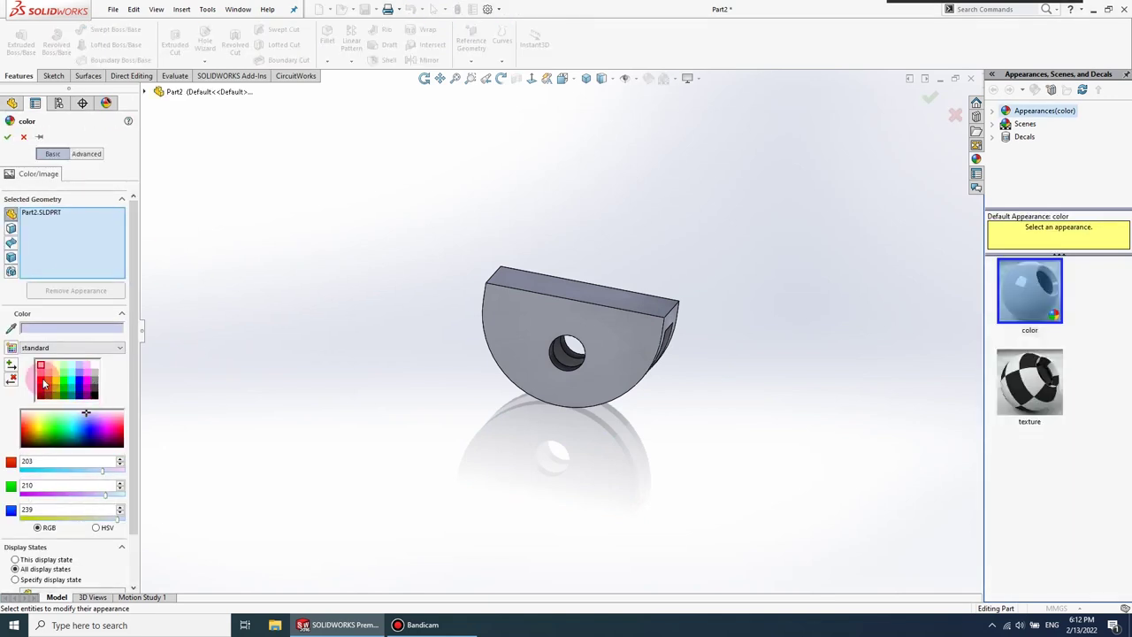
left_click(44, 382)
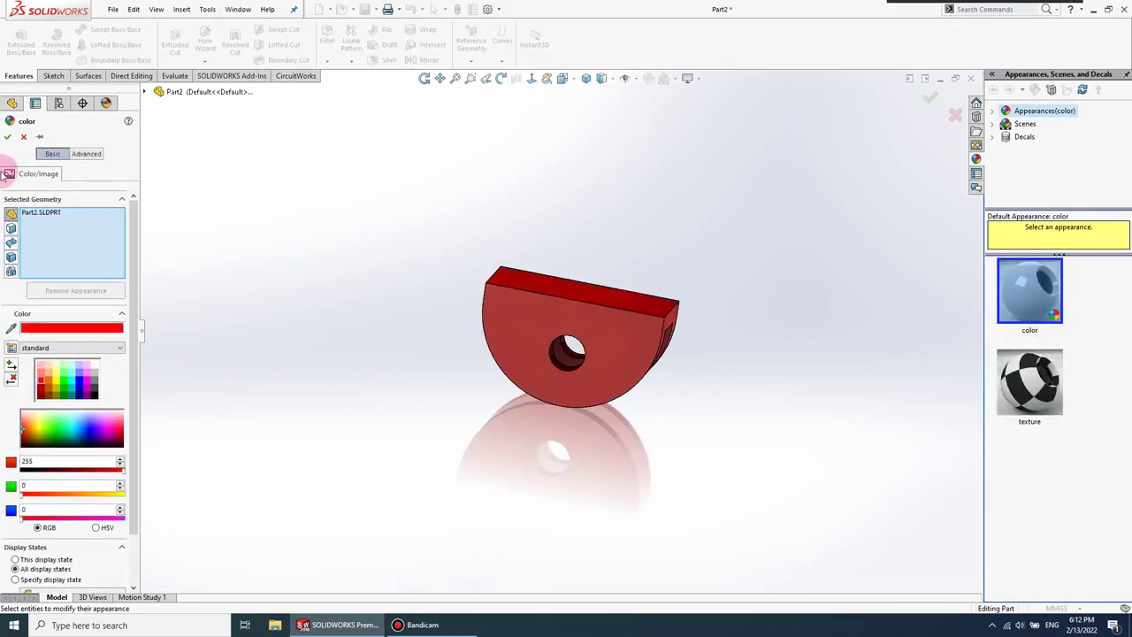
left_click(9, 139)
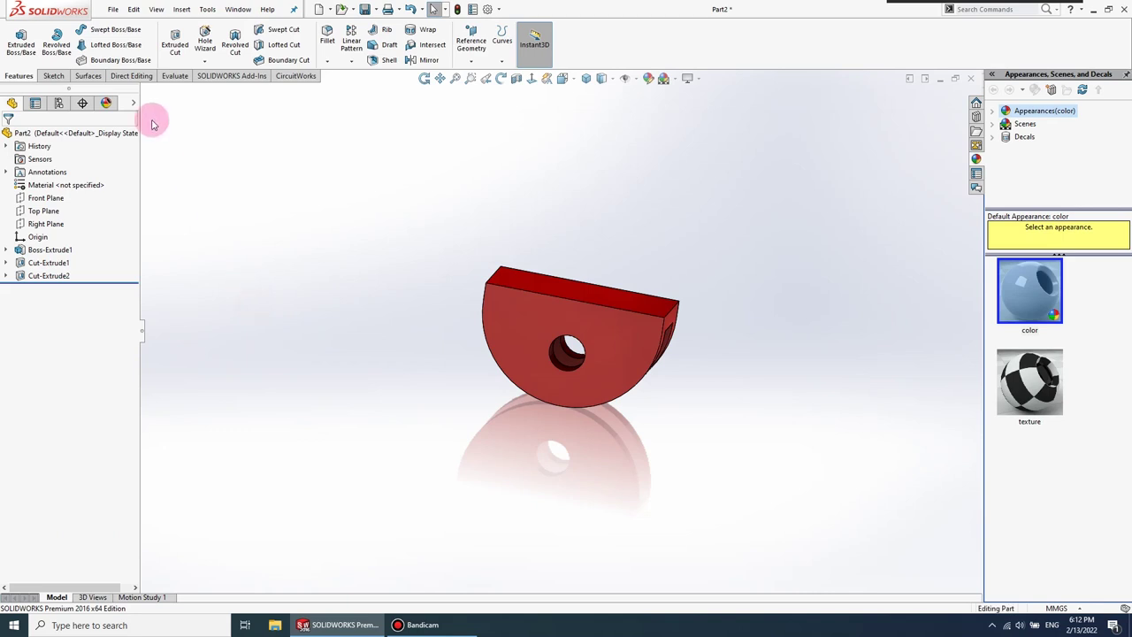
left_click(113, 10)
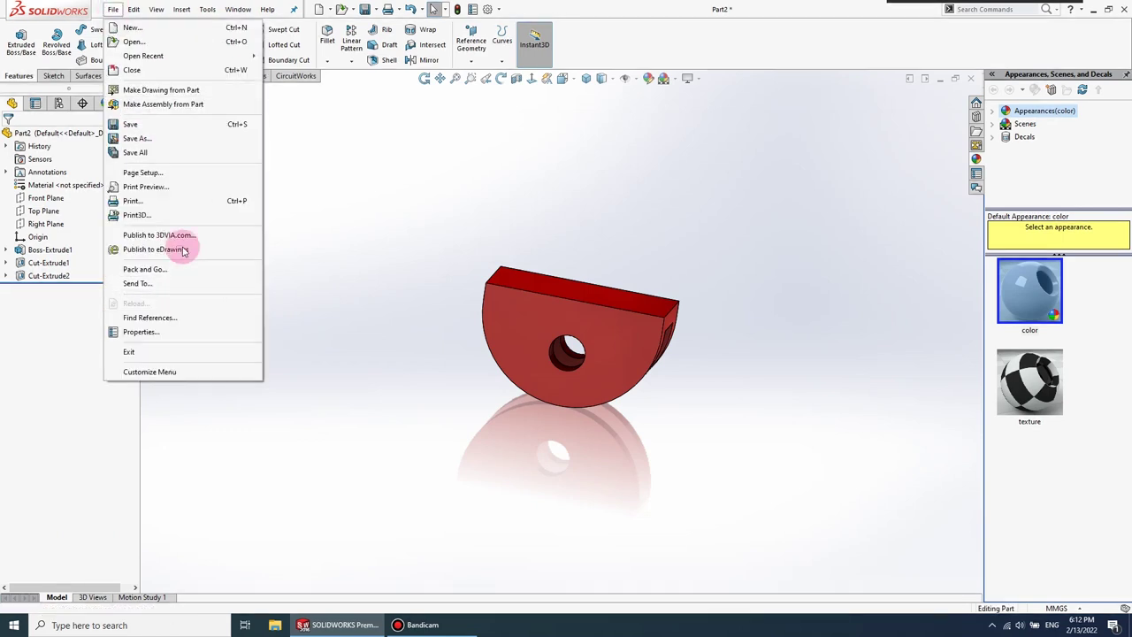
- Save the part as 'friction less pivot' in the Desktop's Single Pendulum folder
left_click(135, 138)
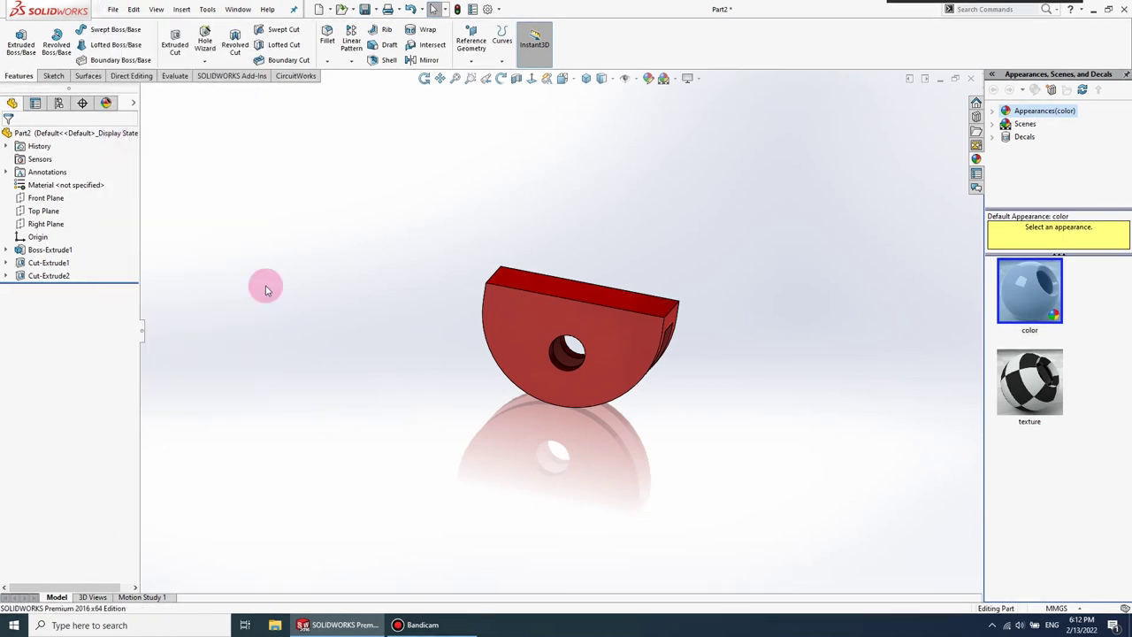
left_click(418, 258)
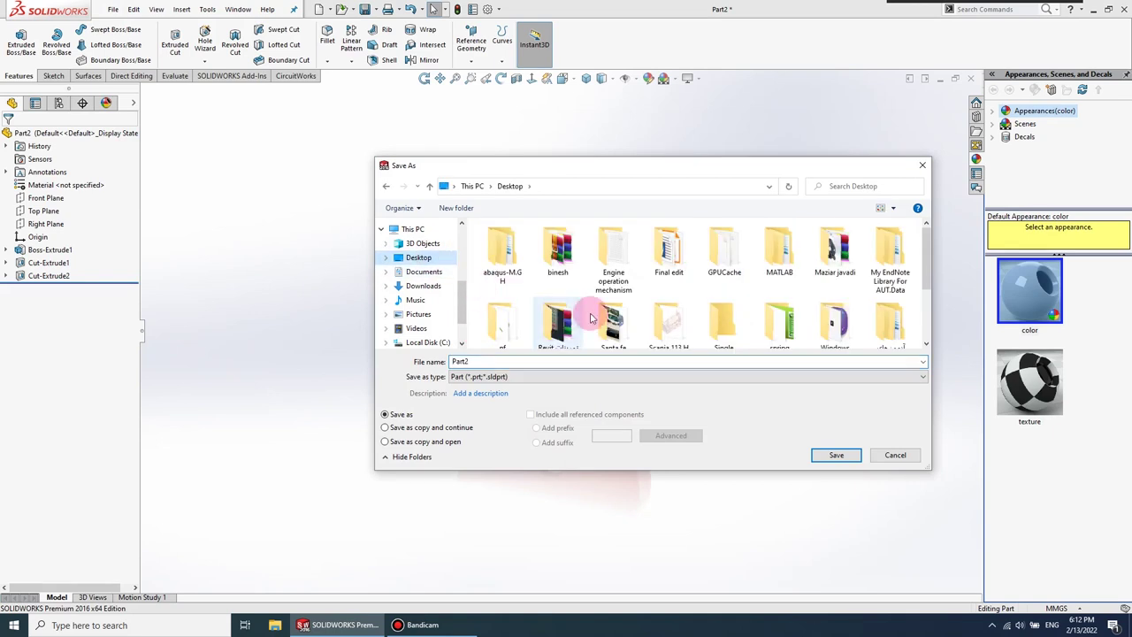
scroll(834, 309, "down", 1)
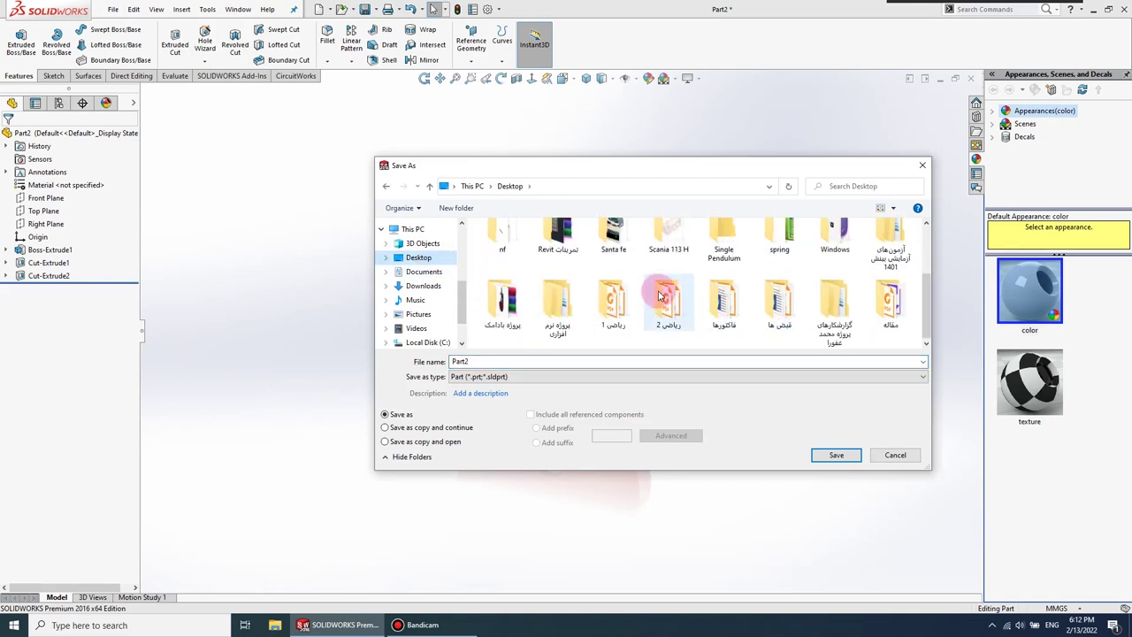
double_click(718, 252)
type("friction less pivot")
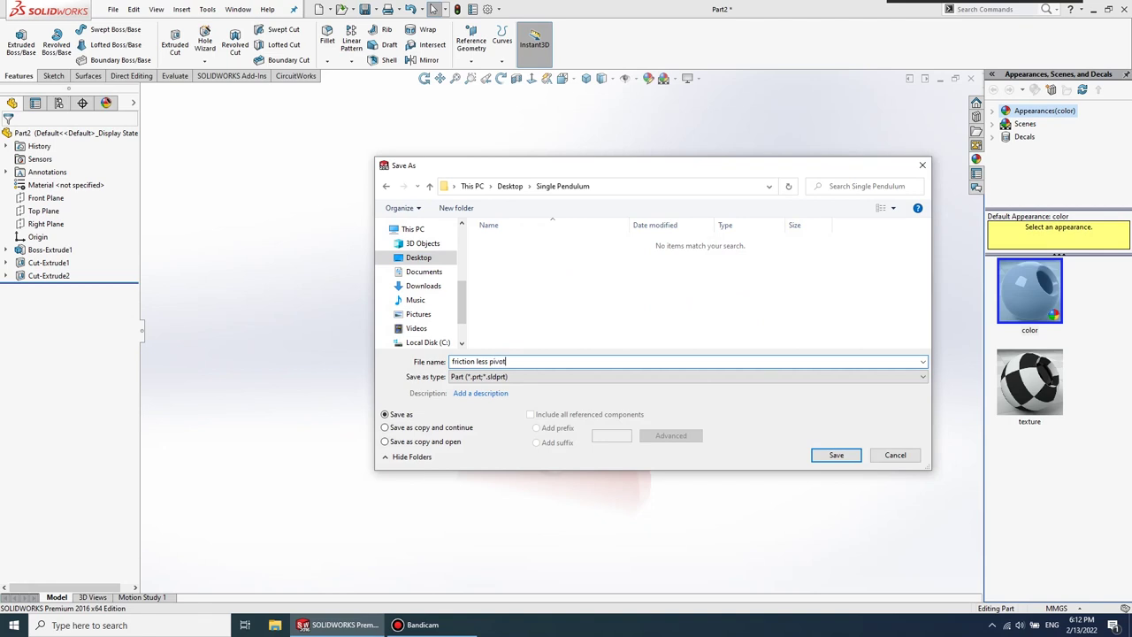
key("Return")
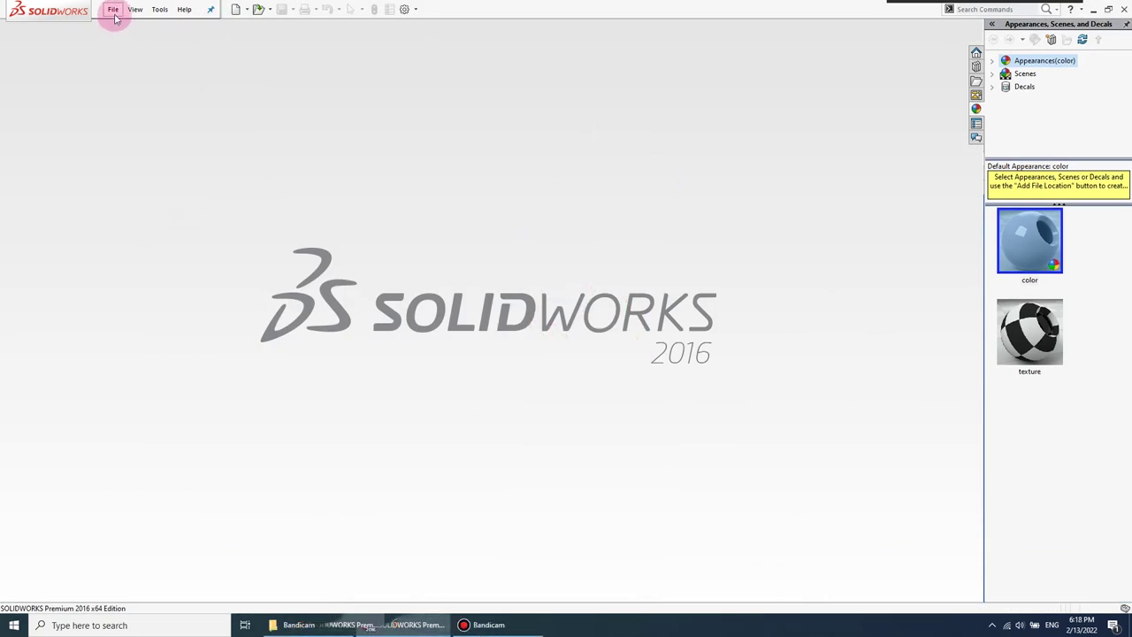
- Start a new part and draw a centre rectangle about the origin on the Front Plane
left_click(114, 10)
left_click(127, 24)
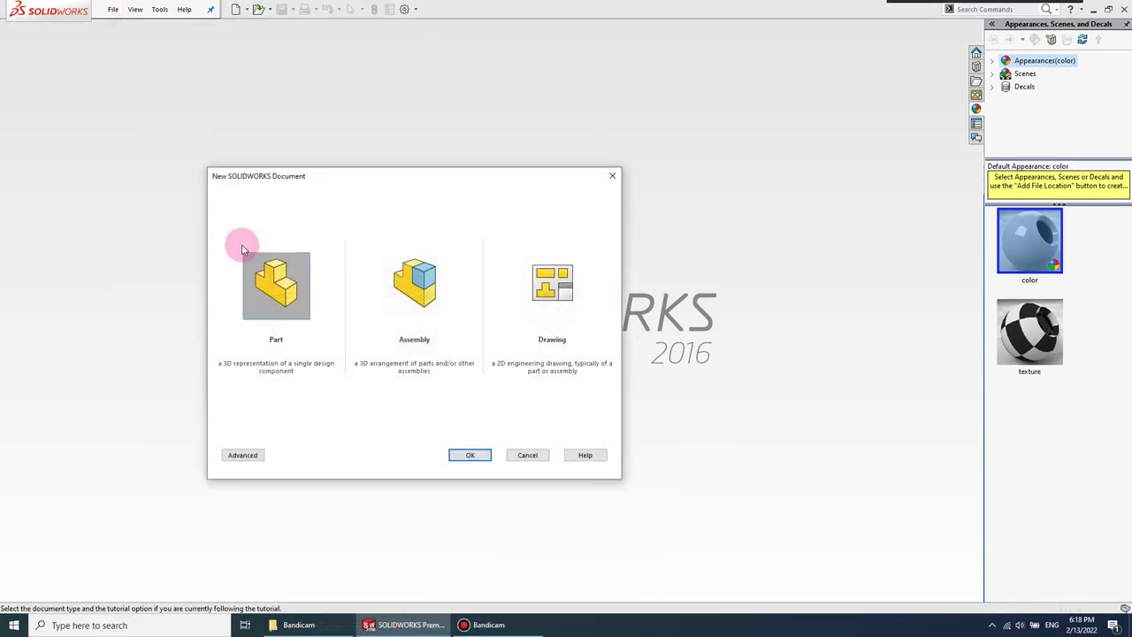
left_click(468, 454)
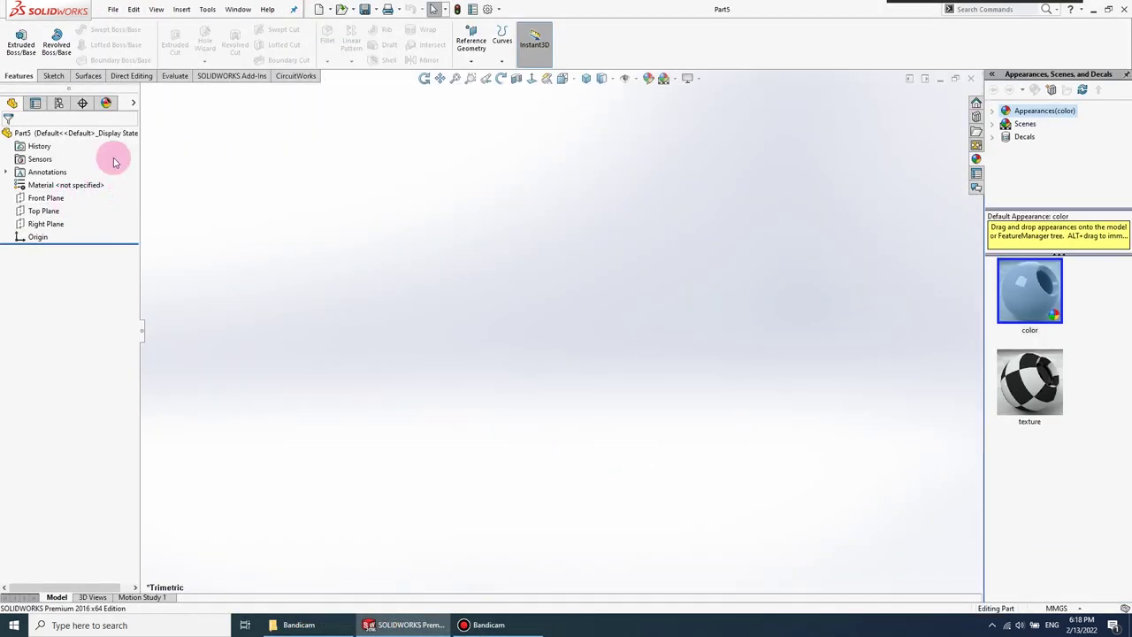
left_click(44, 198)
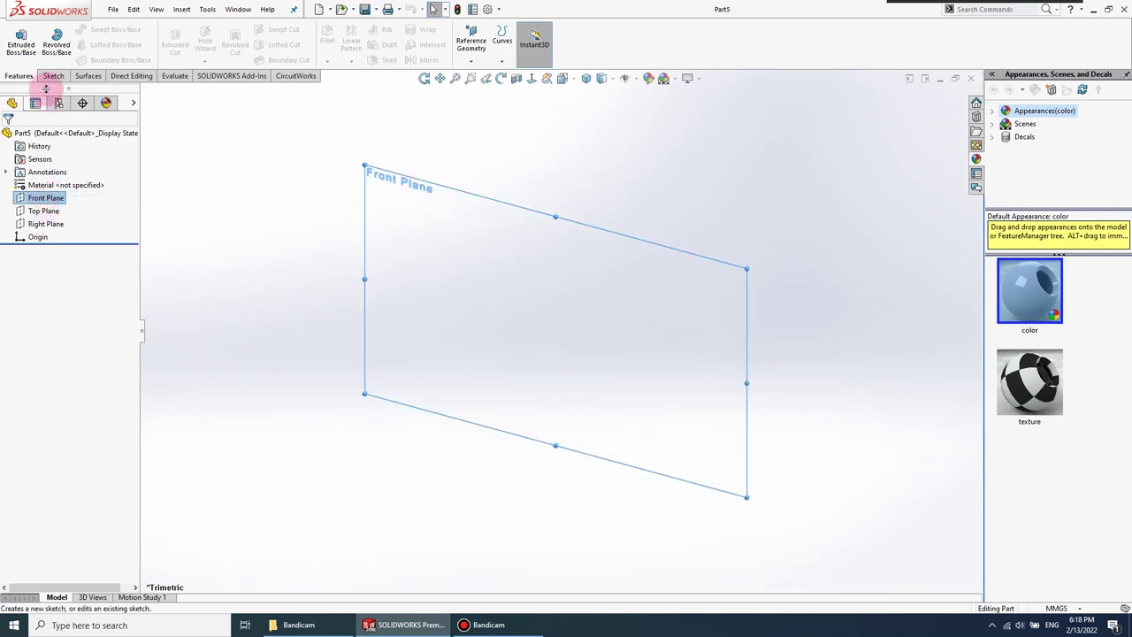
left_click(52, 76)
left_click(15, 40)
left_click(77, 44)
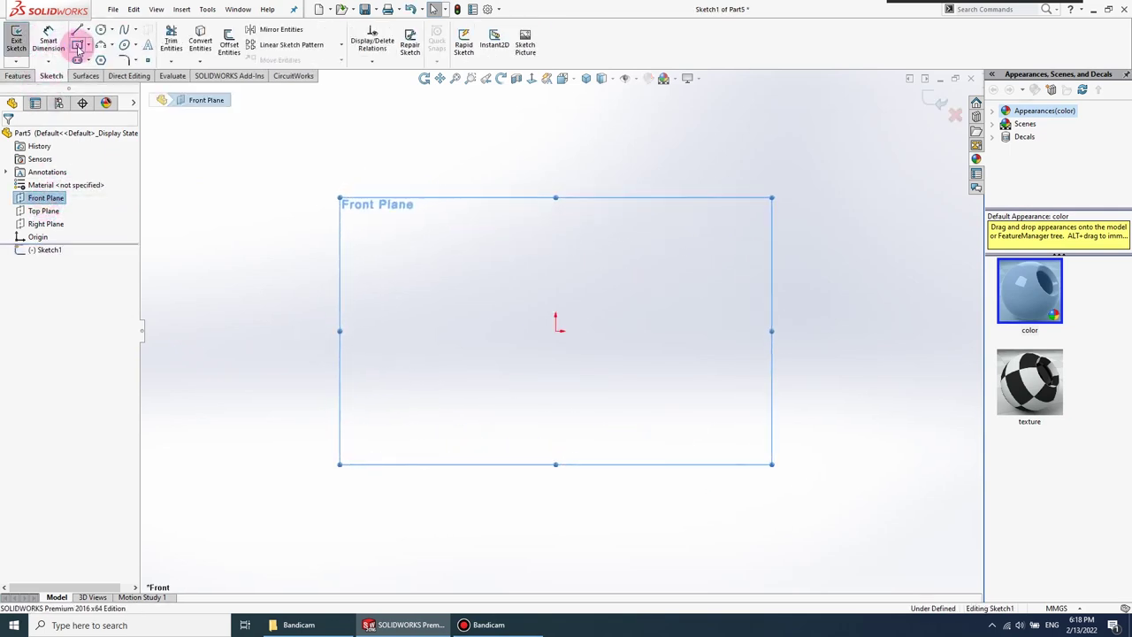
left_click_drag(556, 329, 572, 247)
- Dimension the rectangle's left edge 200 and bottom edge 20
left_click(34, 37)
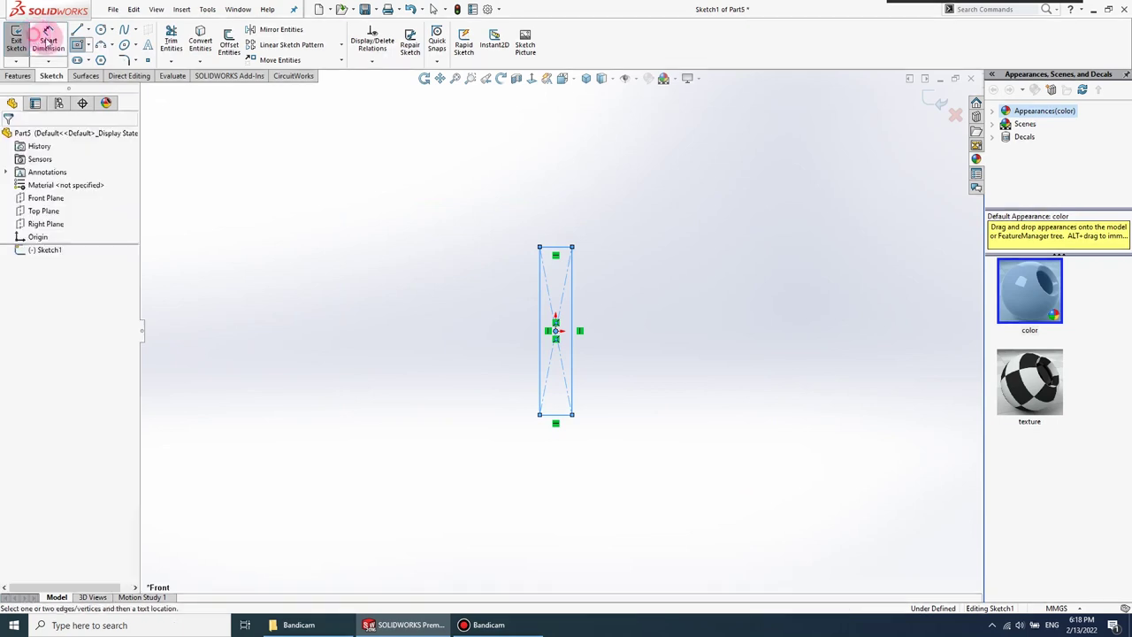
left_click(537, 334)
left_click(518, 333)
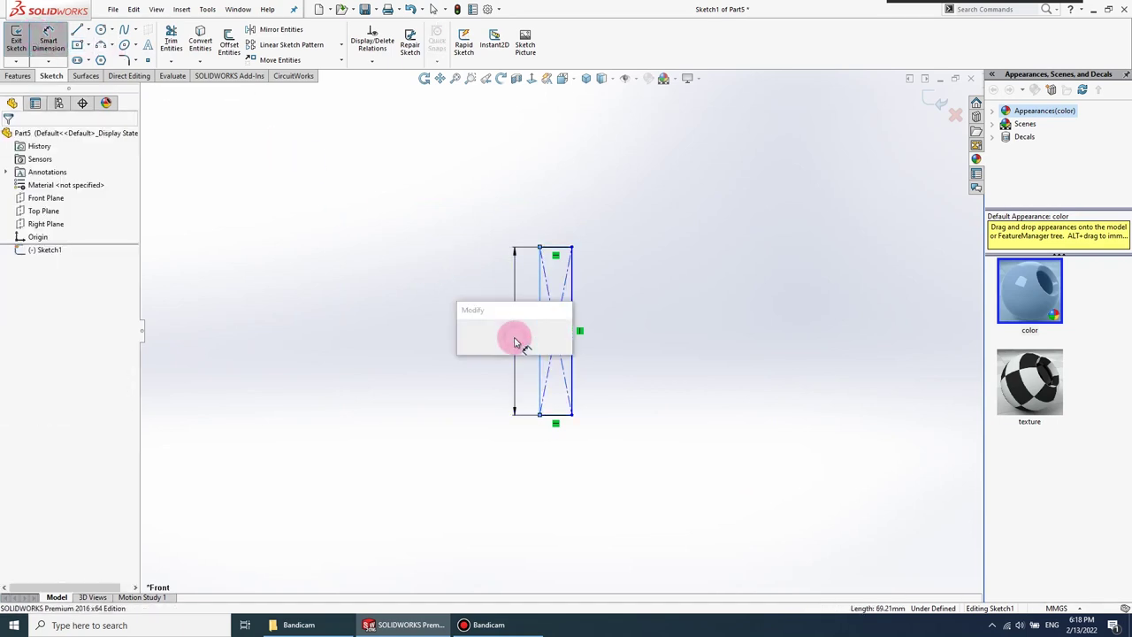
type("200")
left_click(513, 330)
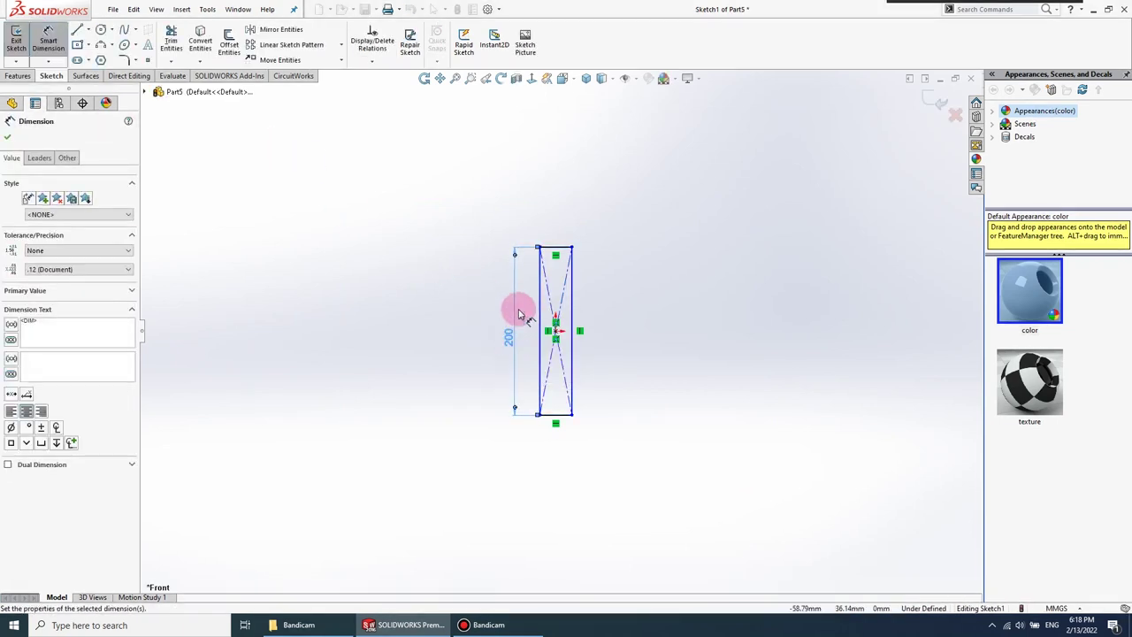
left_click(561, 413)
left_click(565, 442)
type("20")
key("Return")
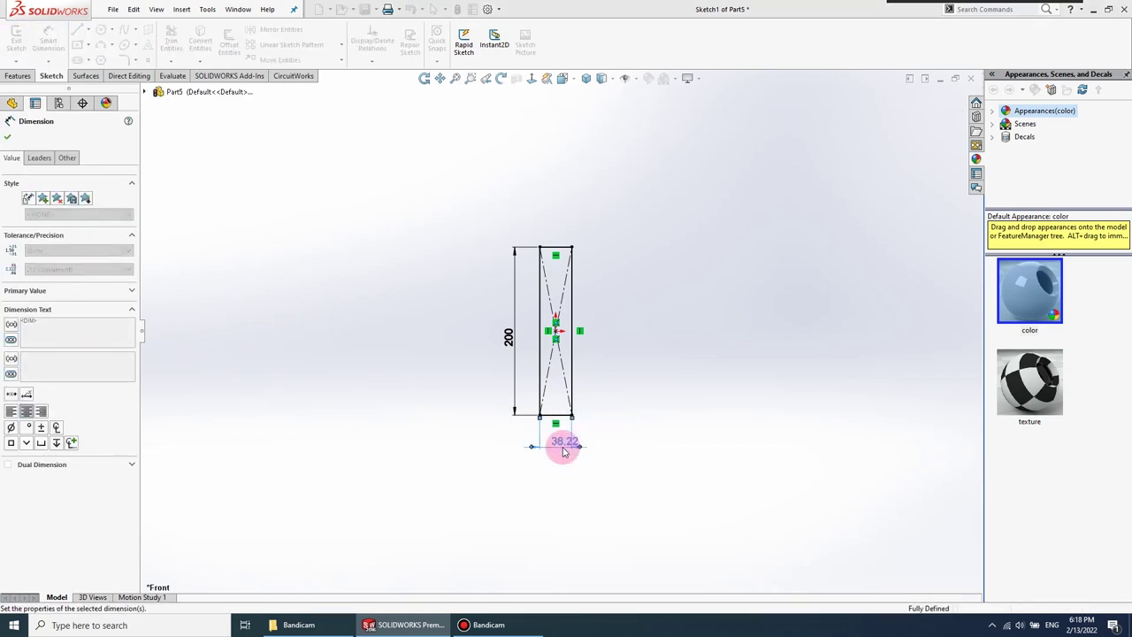
left_click(18, 76)
left_click(21, 40)
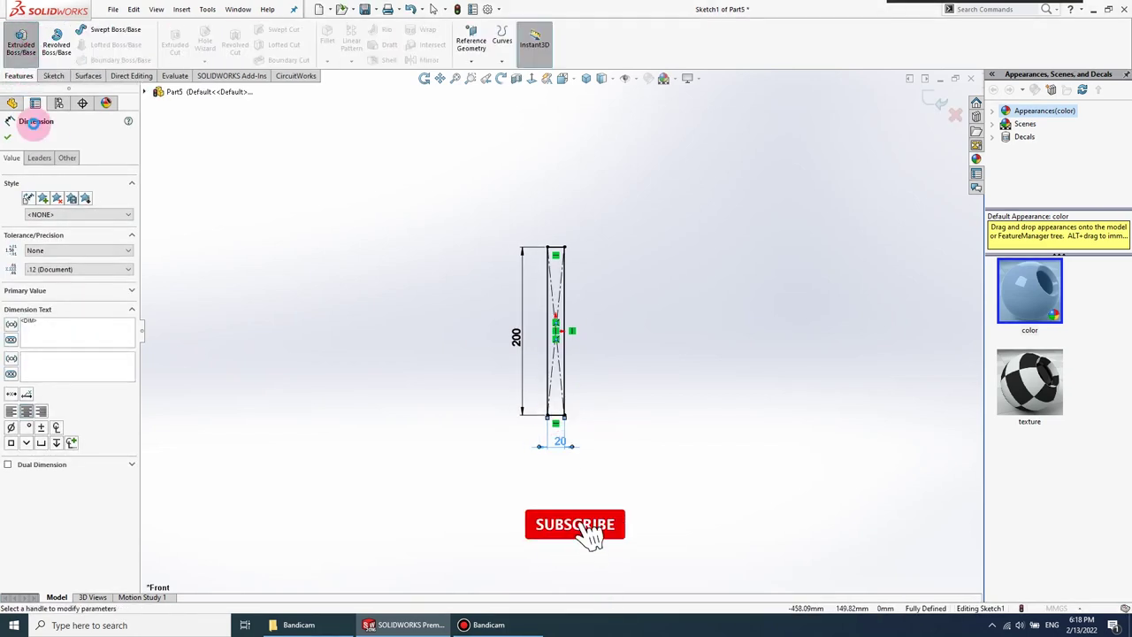
- Extrude the 200 by 20 rectangle Blind 2.50mm in both directions into a thin bar
type("2.5")
key("Return")
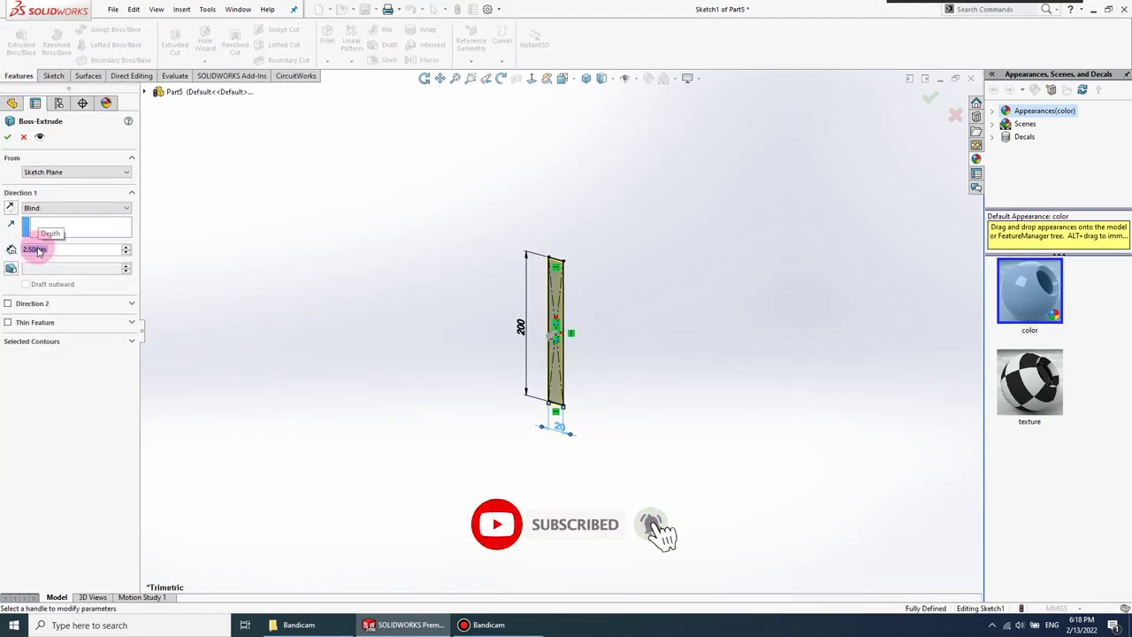
left_click(8, 304)
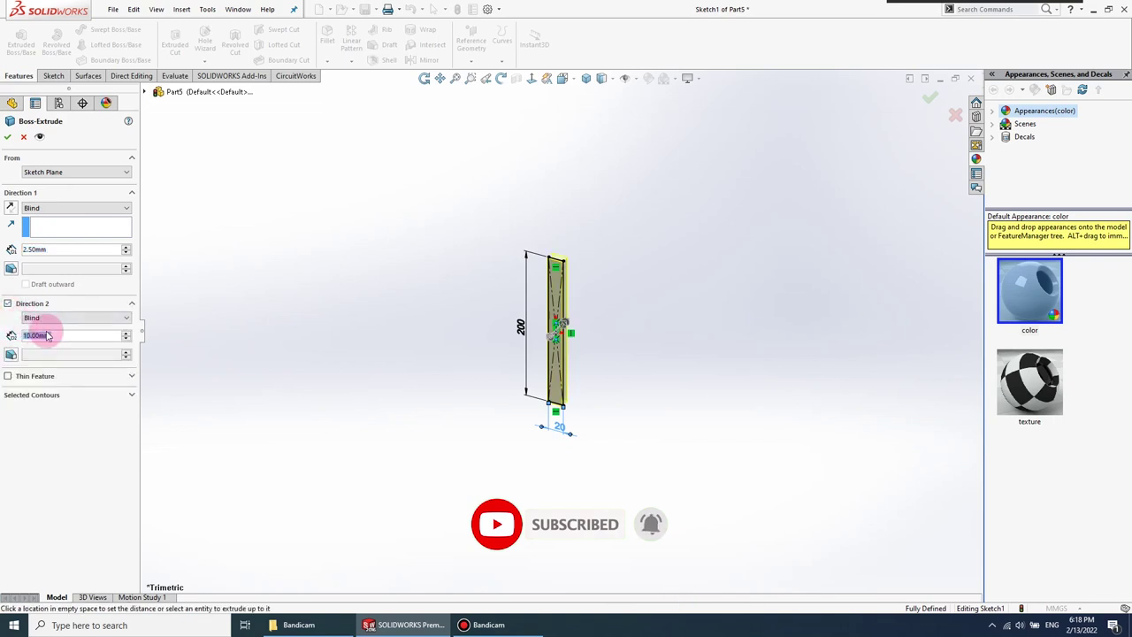
type("5")
key("Return")
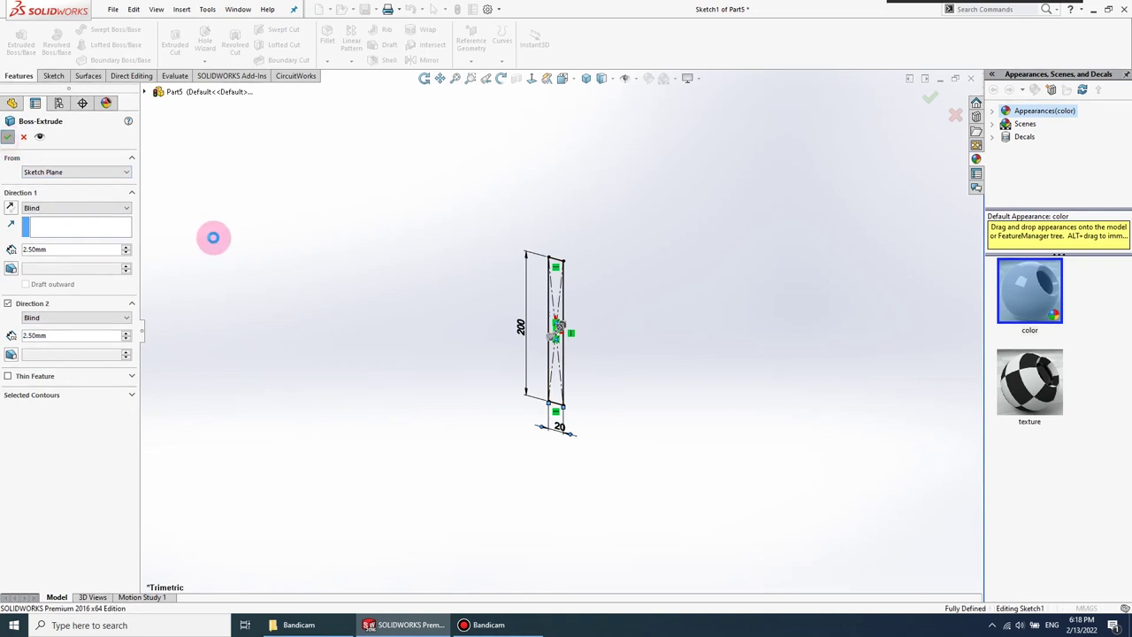
right_click(402, 275)
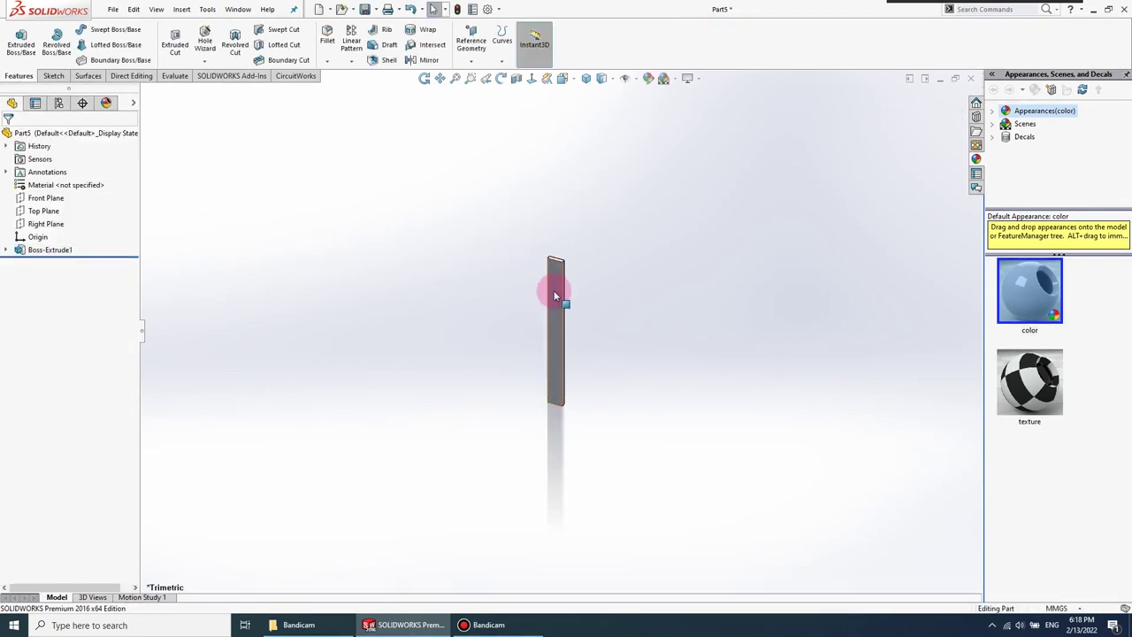
right_click(556, 295)
left_click(566, 273)
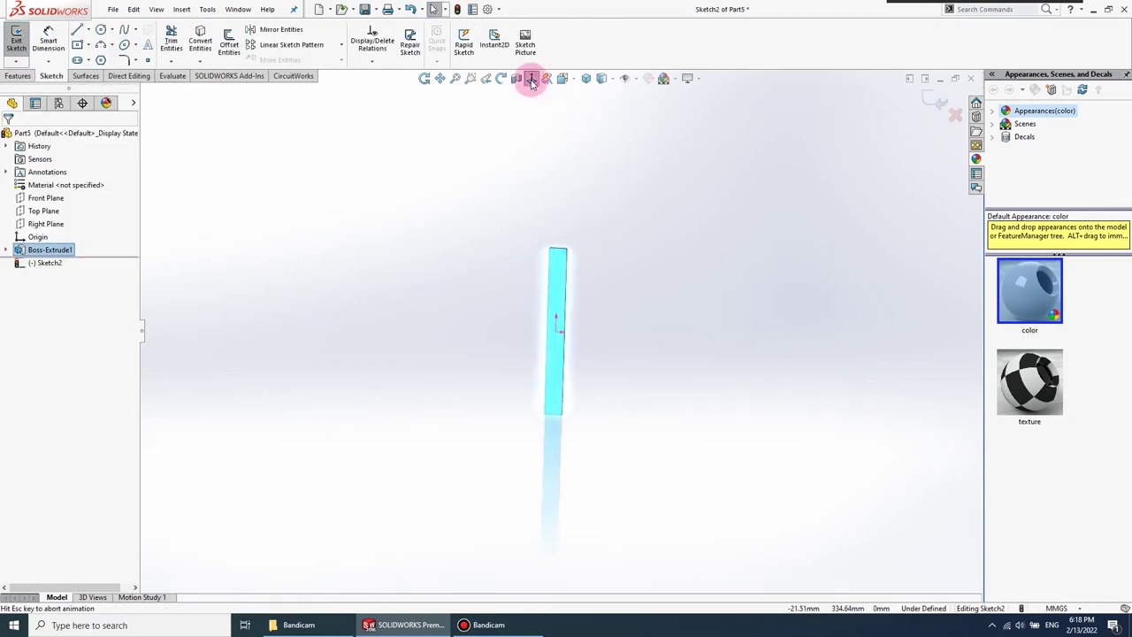
- Draw a three-point semicircular arc across the top end of the bar's face
scroll(555, 384, "down", 3)
left_click(101, 44)
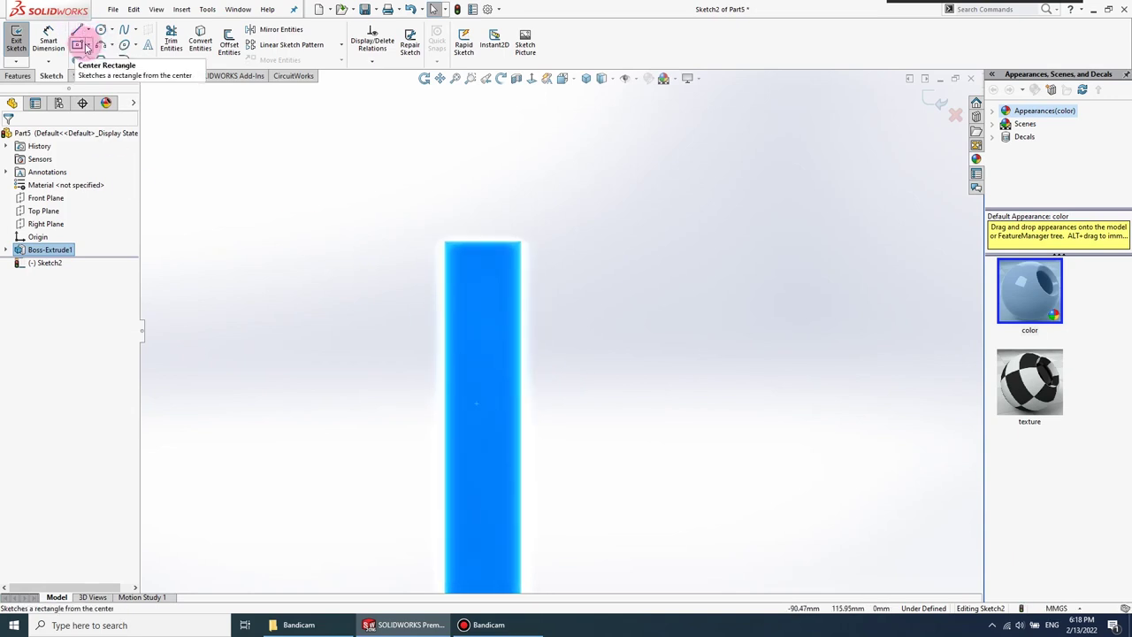
left_click(100, 44)
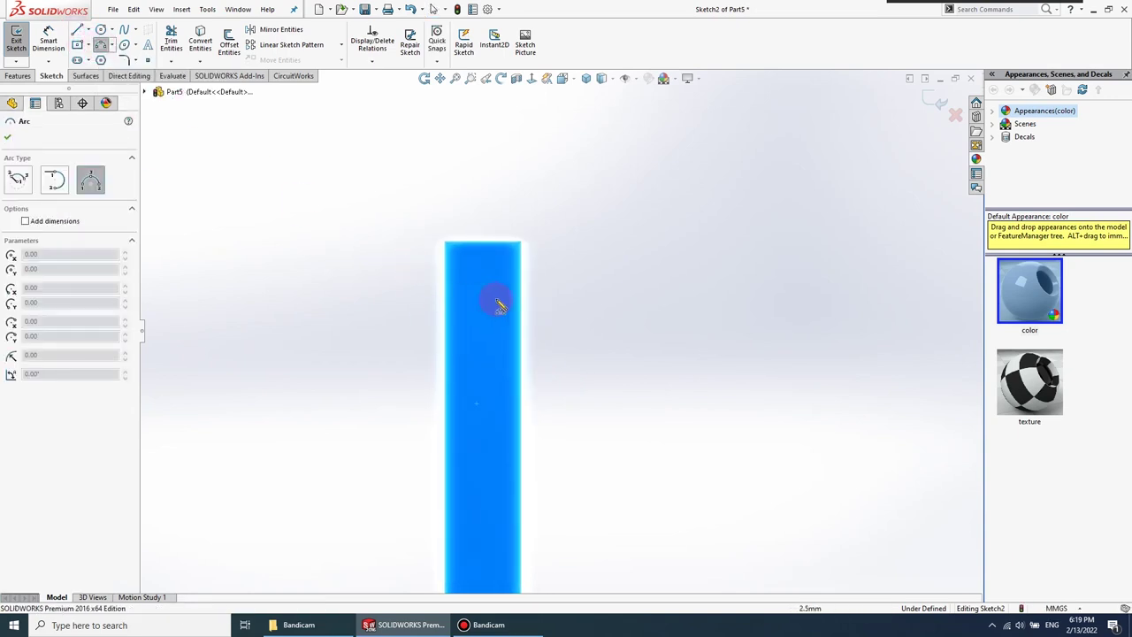
left_click(523, 290)
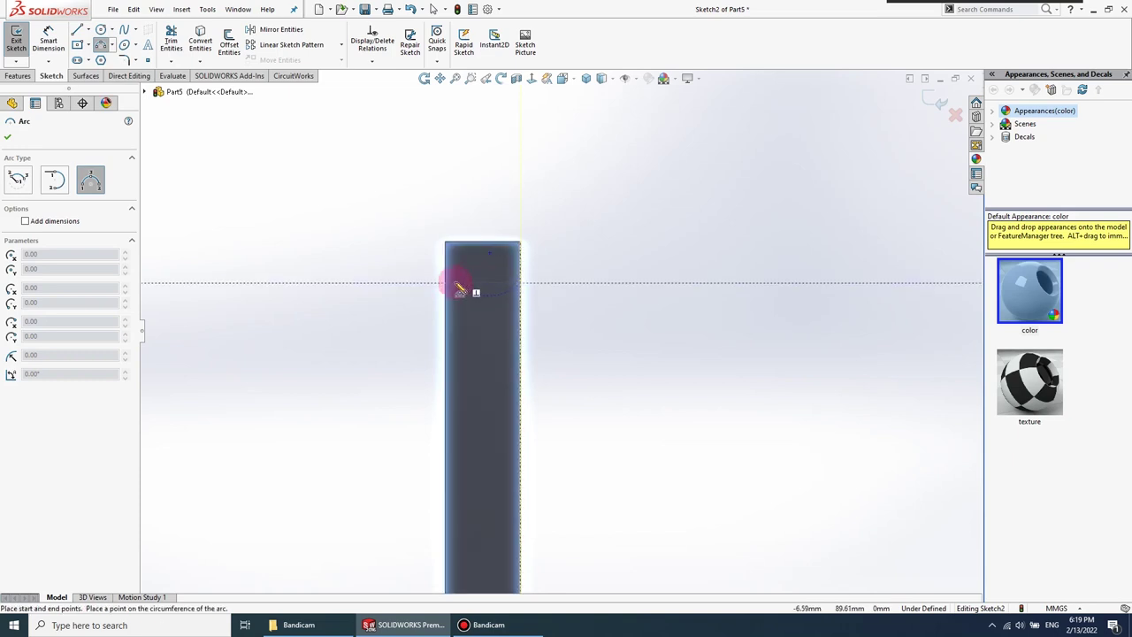
left_click(446, 286)
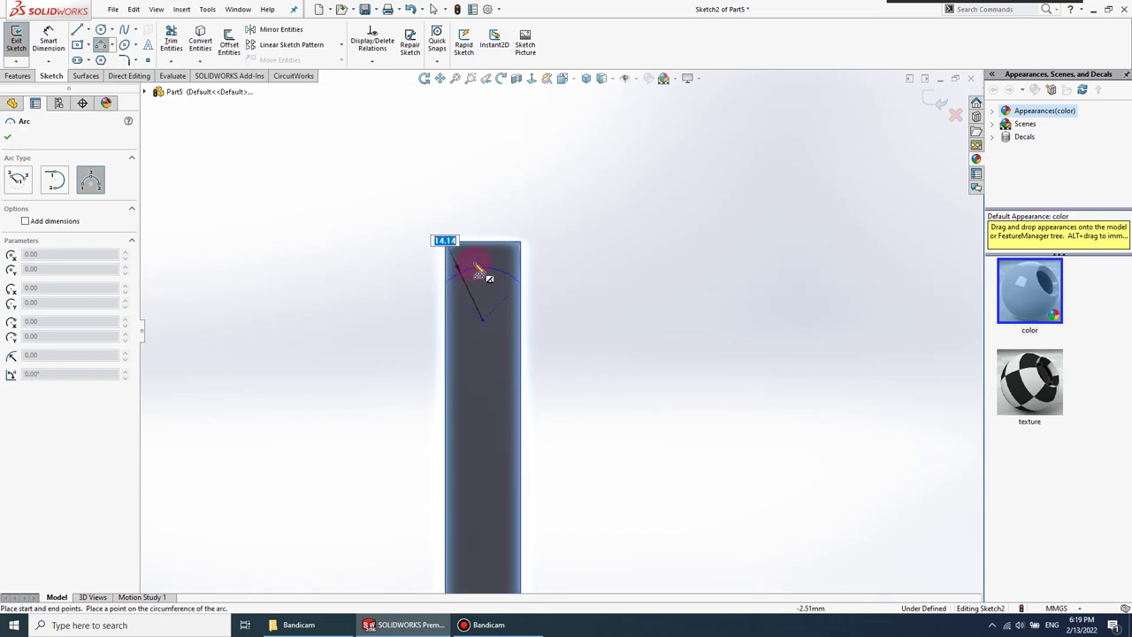
left_click(477, 252)
right_click(584, 260)
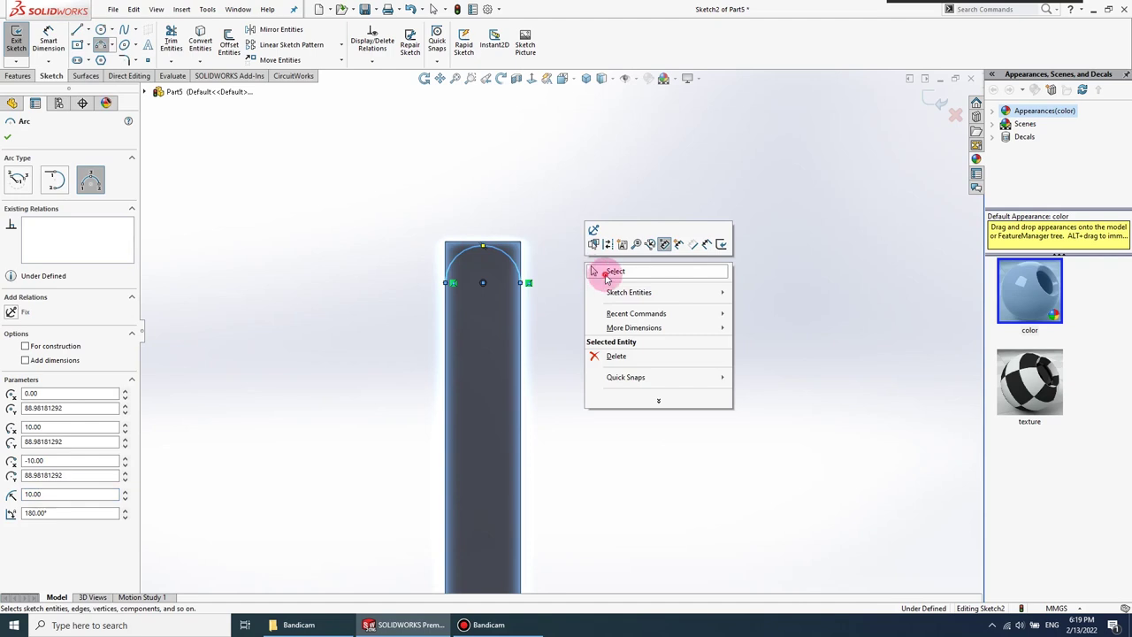
left_click(604, 268)
- Dimension the arc R10, 10 from the right edge and 10 from the top
left_click(70, 39)
left_click(517, 265)
left_click(548, 255)
key("Return")
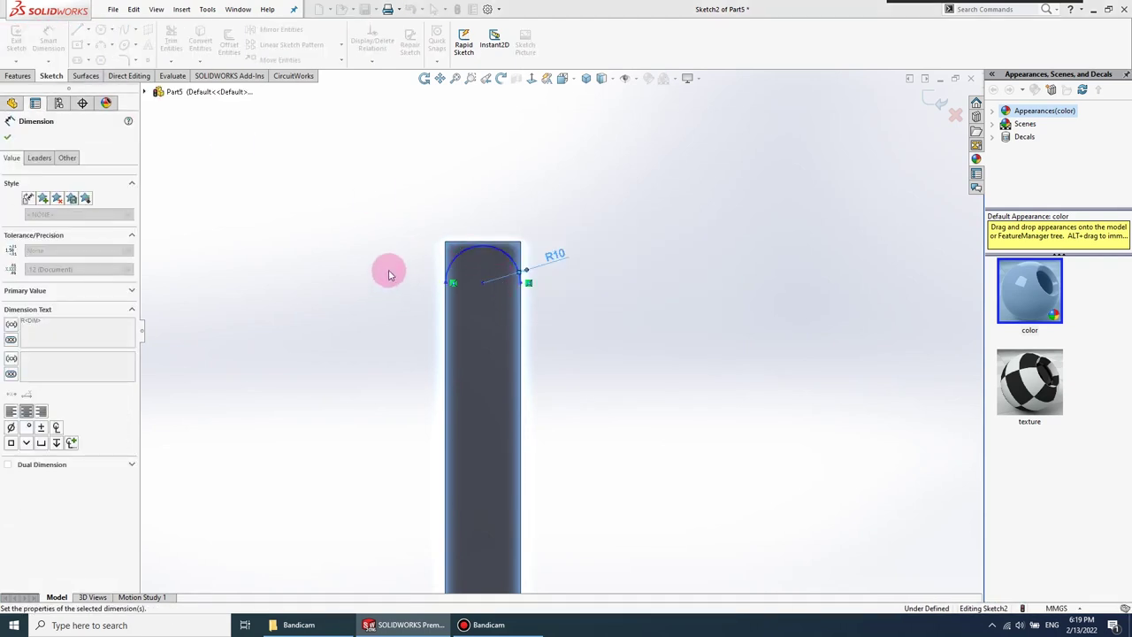
left_click(506, 254)
left_click(522, 303)
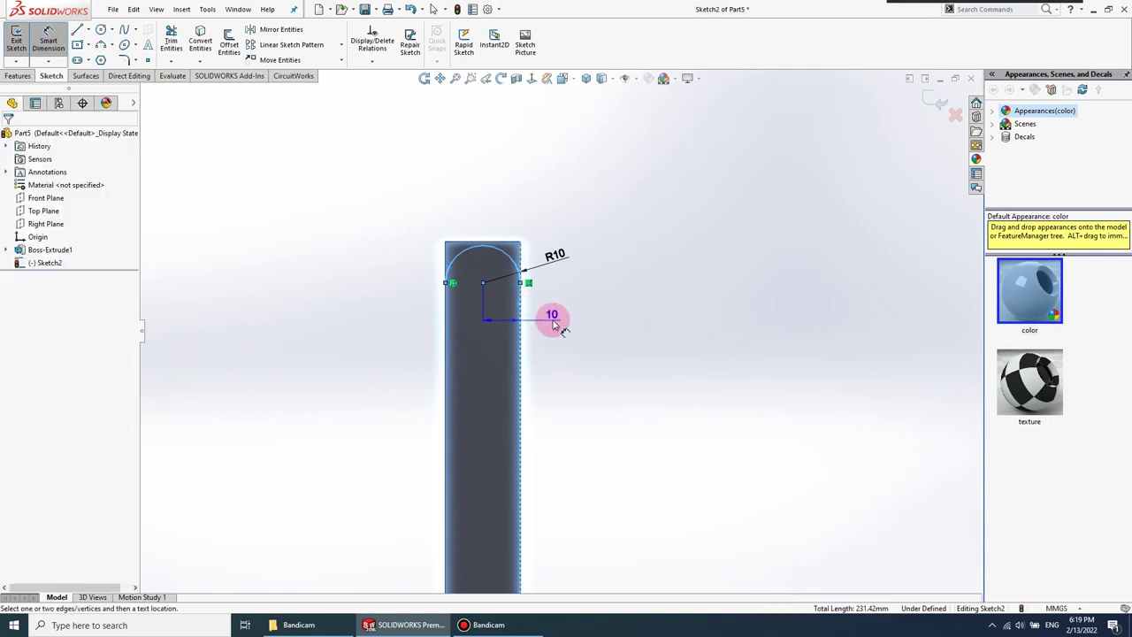
left_click(551, 318)
key("Return")
left_click(461, 259)
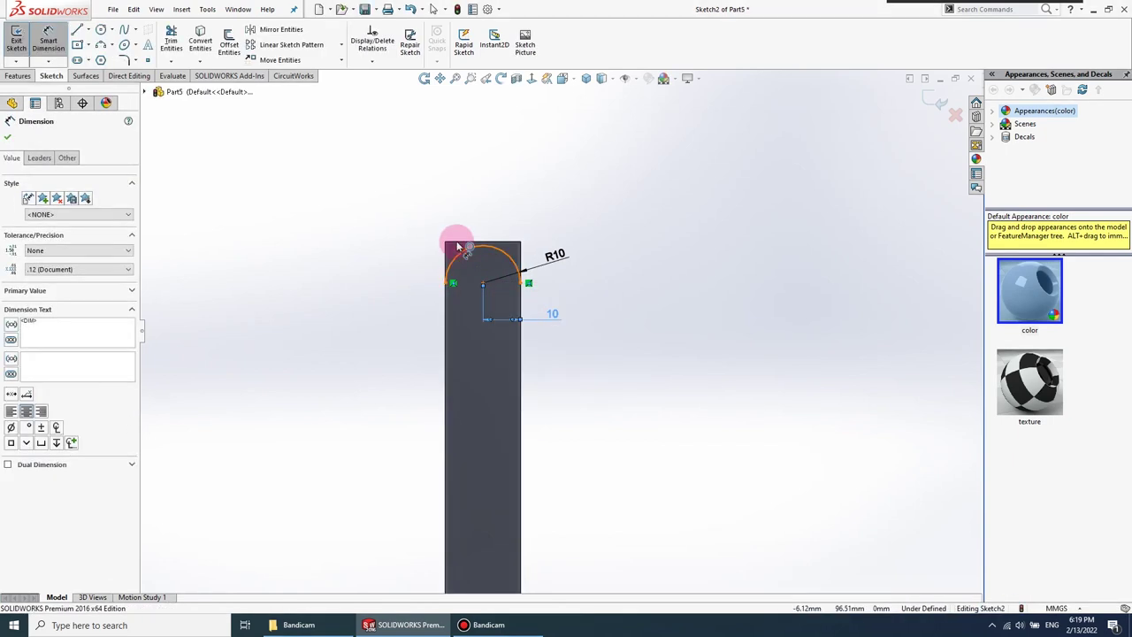
left_click(402, 254)
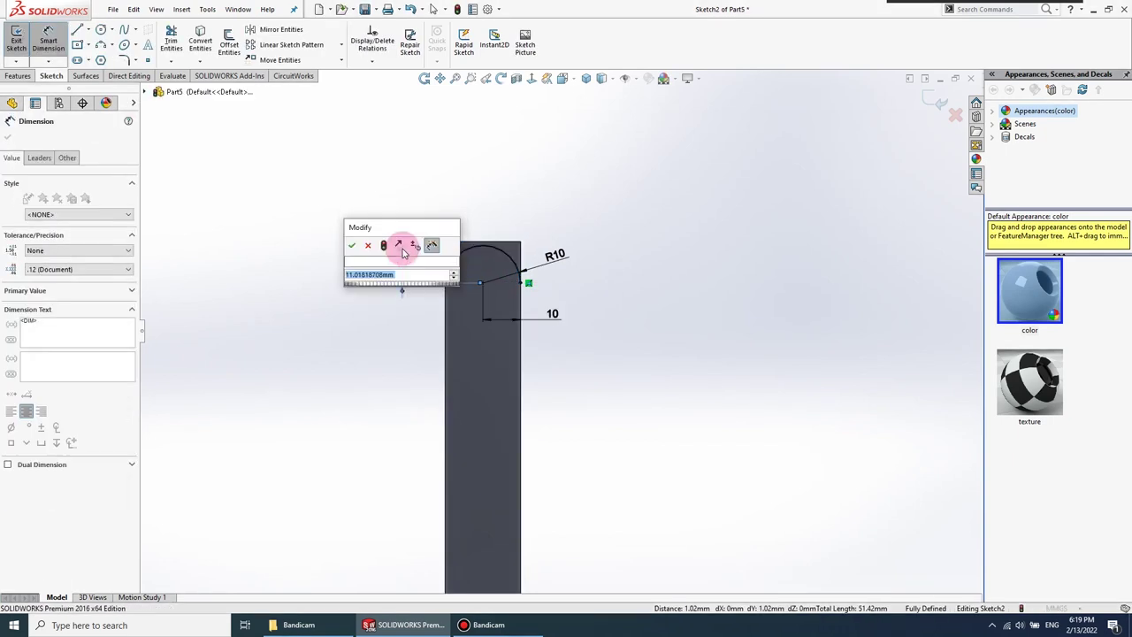
type("10")
left_click(360, 241)
left_click(379, 224)
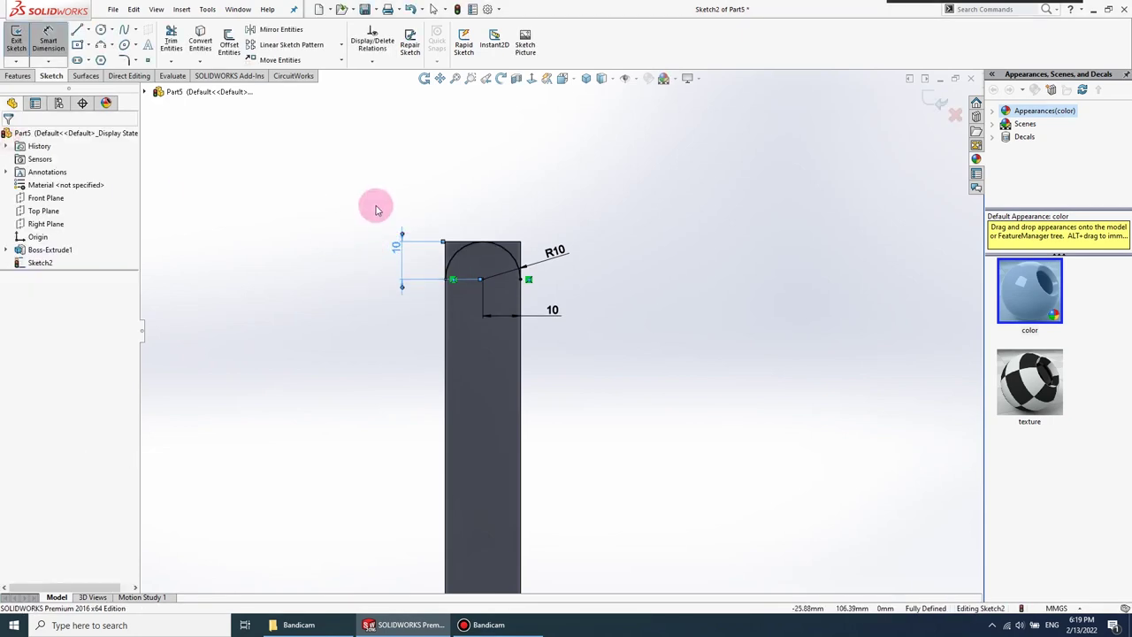
left_click(78, 37)
- Close the top outline with lines from the arc ends around the bar's top corners
scroll(473, 255, "down", 5)
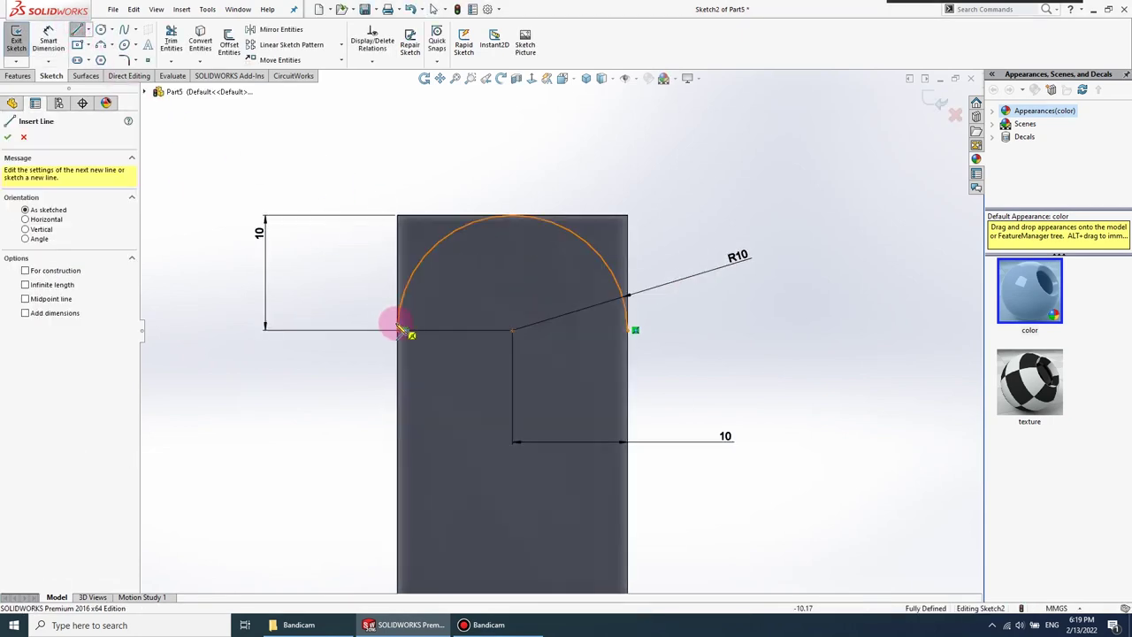
left_click(402, 331)
left_click(398, 215)
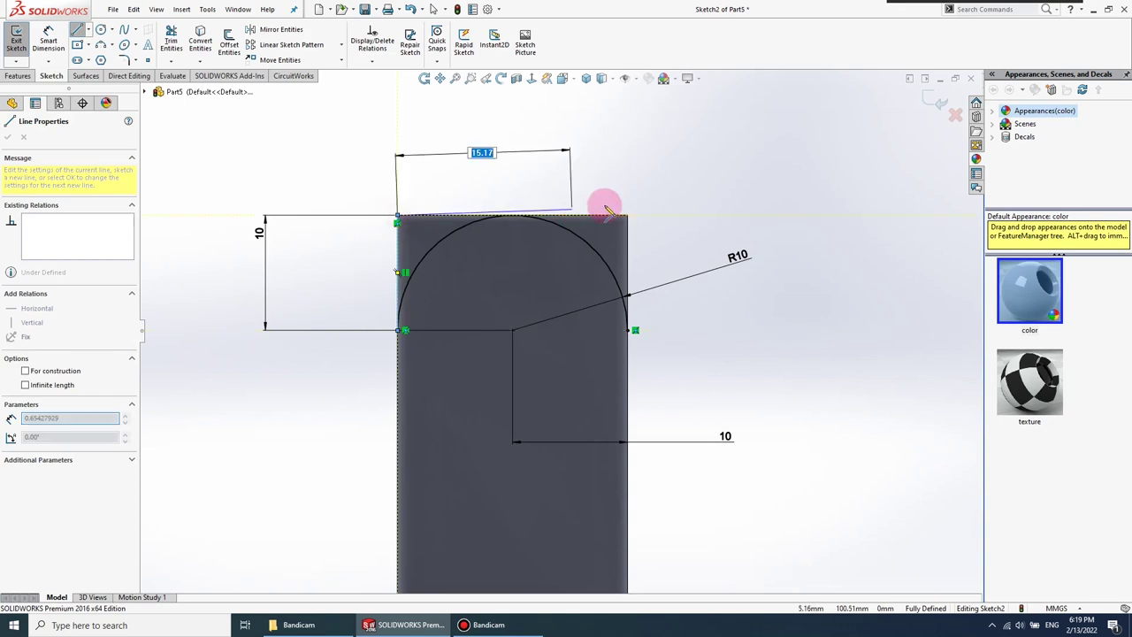
left_click(627, 217)
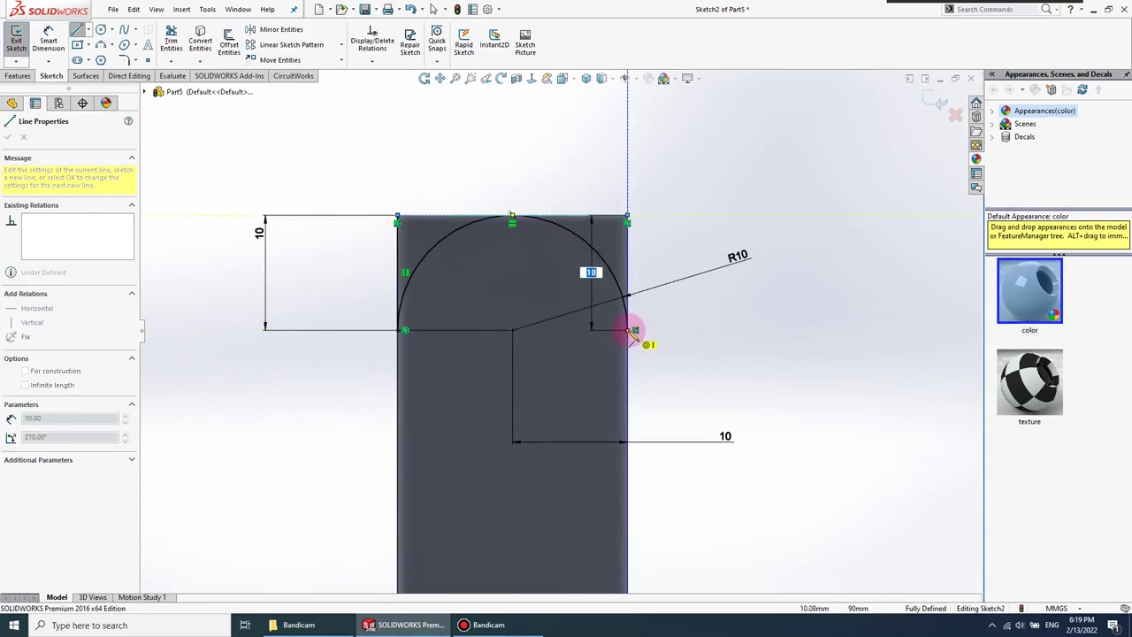
double_click(627, 330)
right_click(706, 333)
left_click(724, 348)
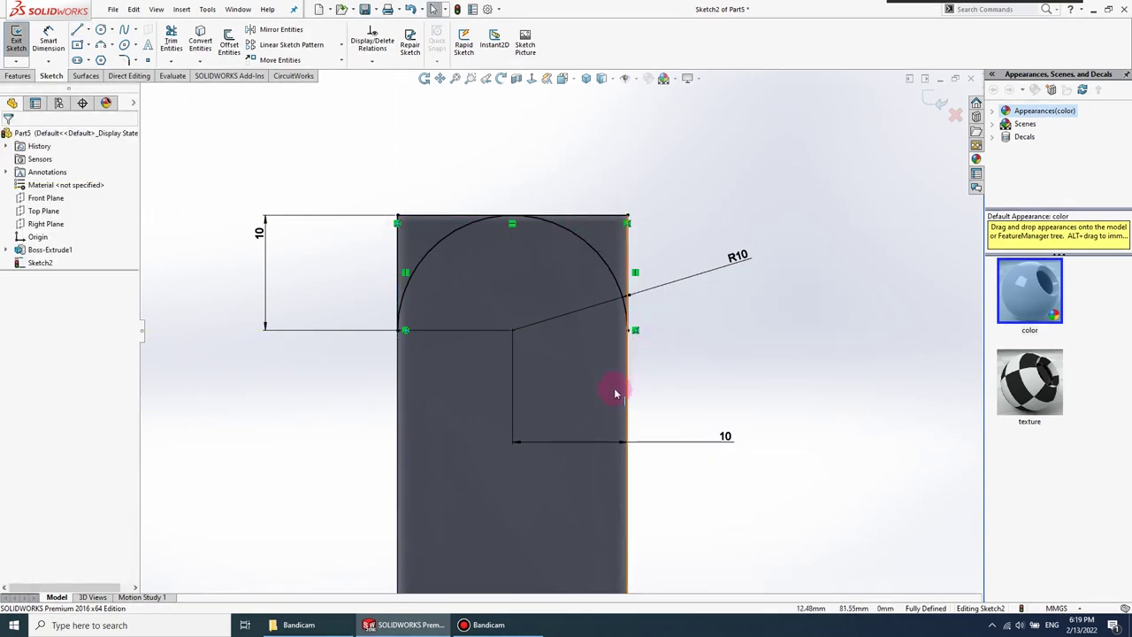
- Draw the slot's vertical lines and bottom segment near the bar's bottom end
scroll(605, 483, "up", 6)
scroll(592, 472, "down", 2)
left_click(79, 30)
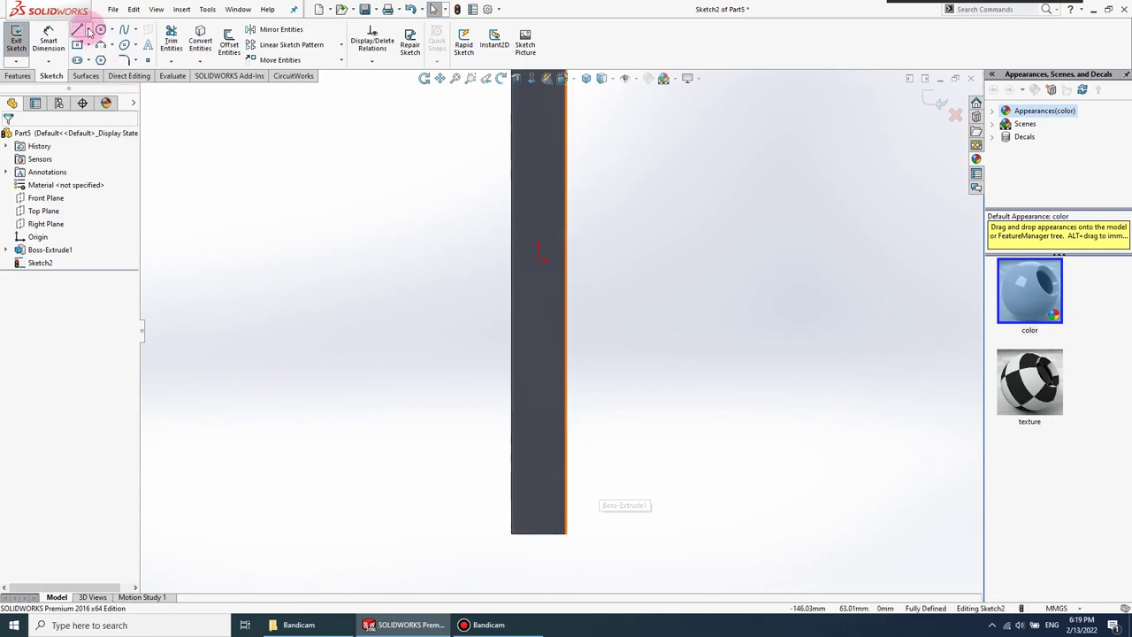
left_click(569, 406)
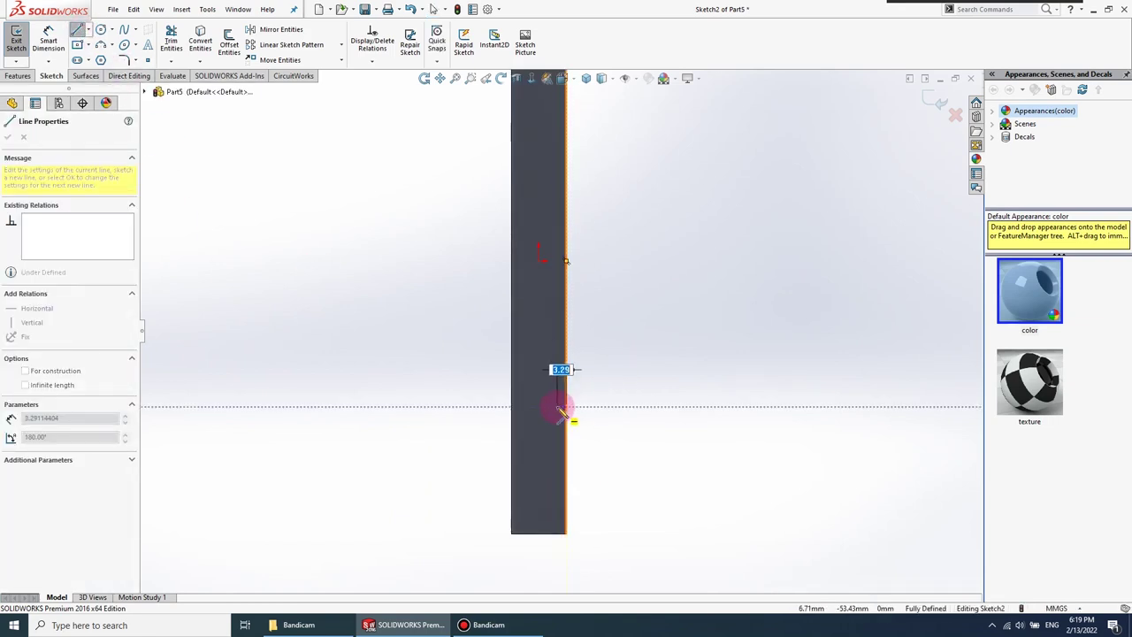
left_click(551, 534)
left_click(526, 535)
left_click(526, 409)
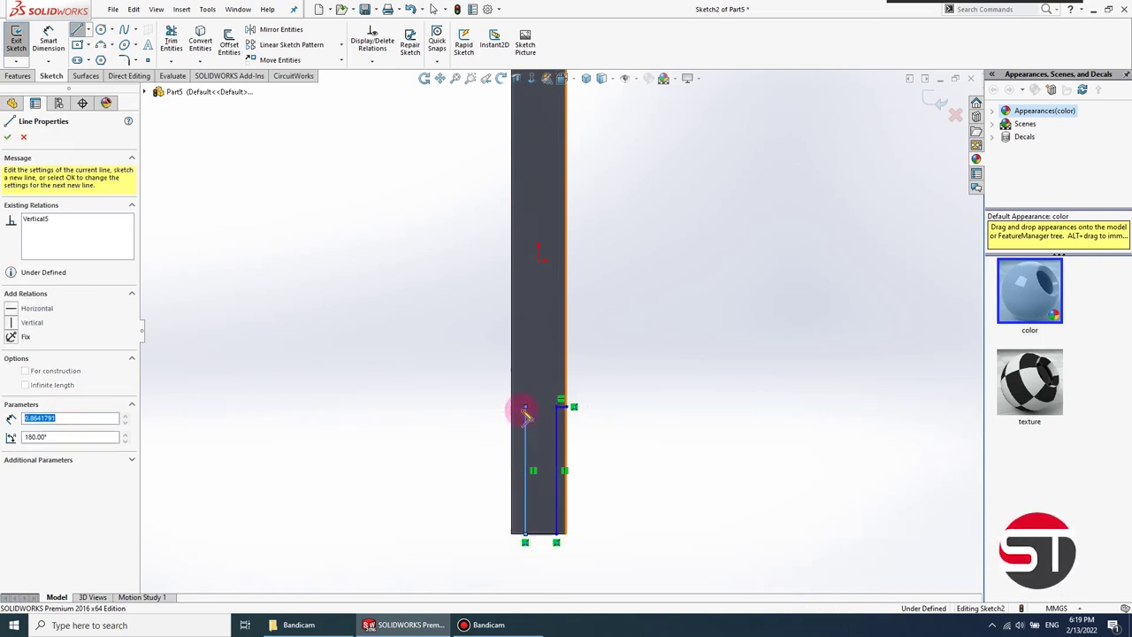
right_click(477, 414)
left_click(493, 430)
- Dimension both short horizontal lines at 5 mm
scroll(541, 442, "down", 2)
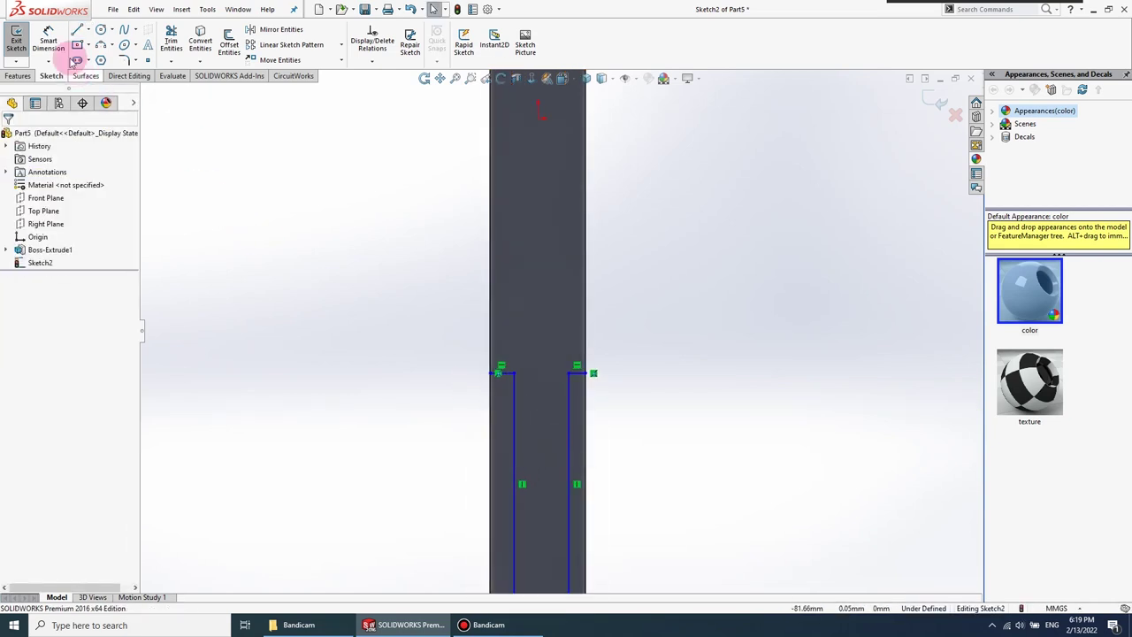
left_click(49, 40)
left_click(506, 373)
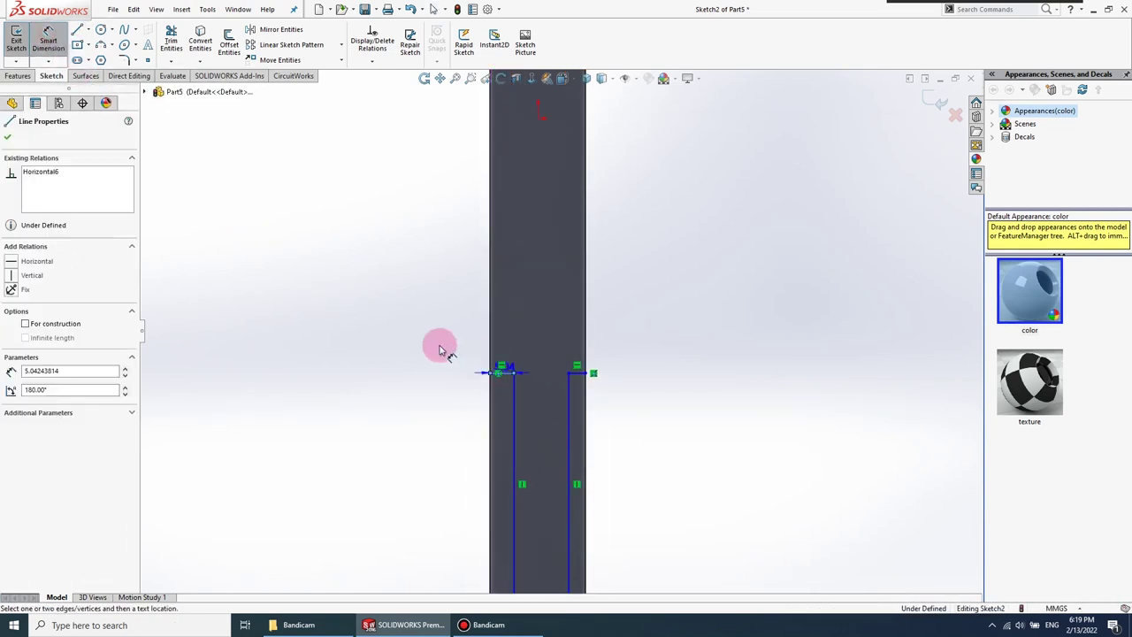
left_click(443, 344)
type("5")
key("Return")
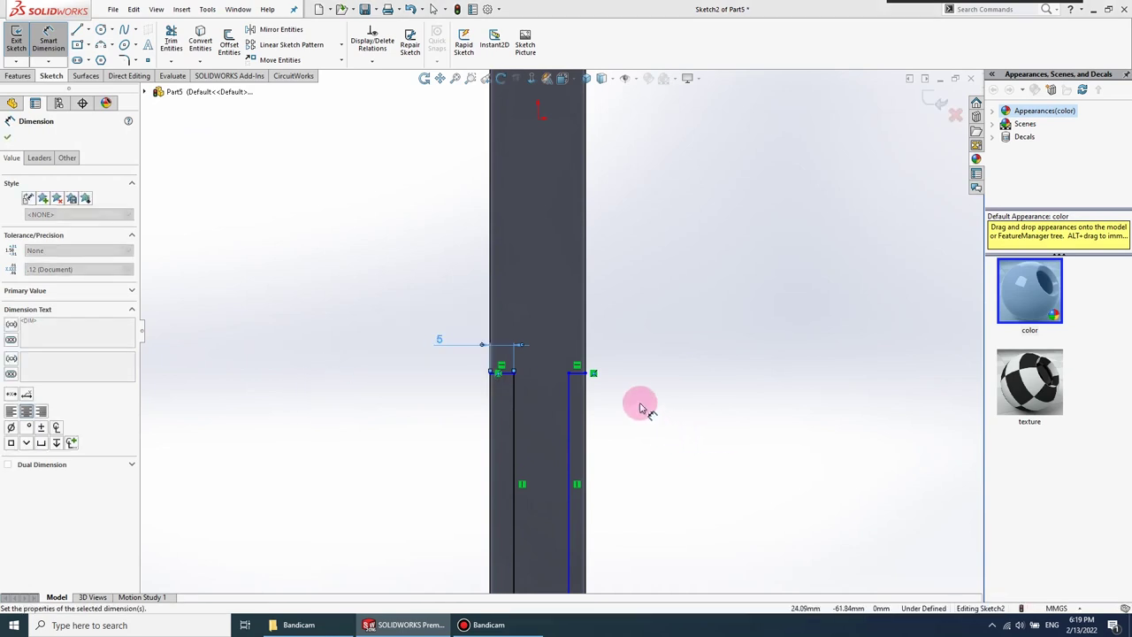
left_click(579, 373)
left_click(619, 348)
type("5")
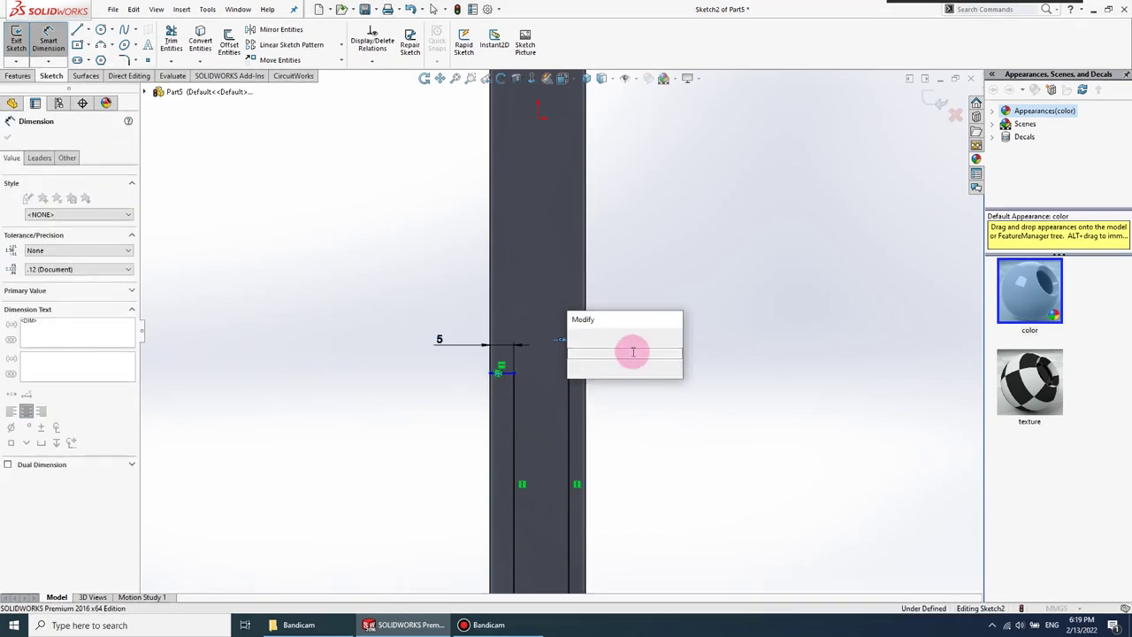
key("Return")
- Dimension both vertical slot lines at 40 mm, fully defining the sketch
scroll(562, 454, "up", 2)
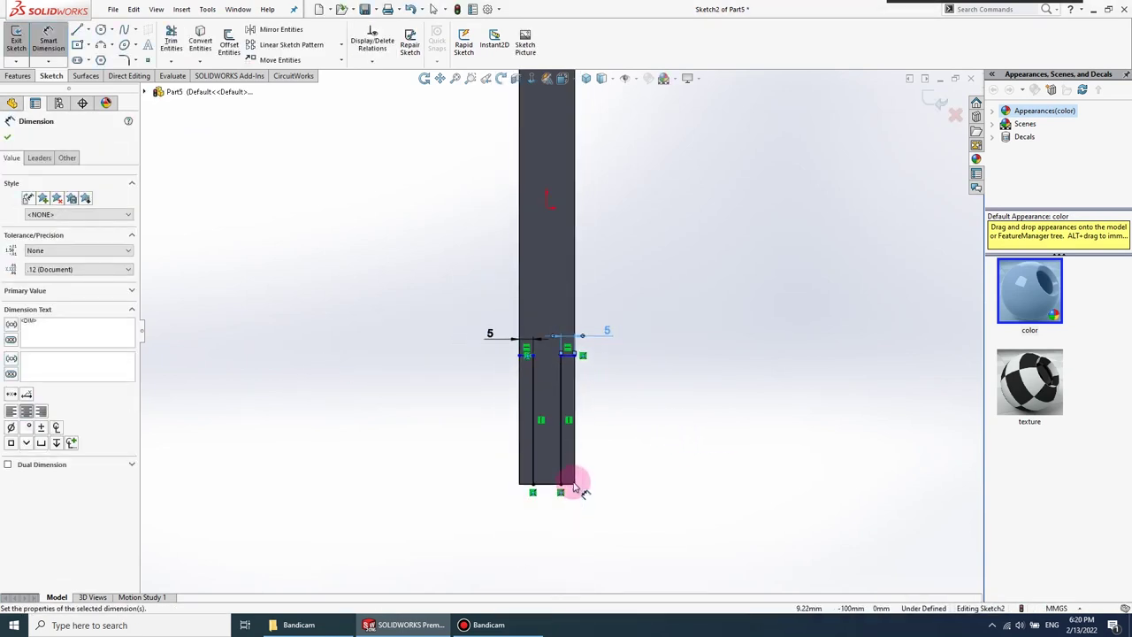
left_click(561, 455)
left_click(617, 458)
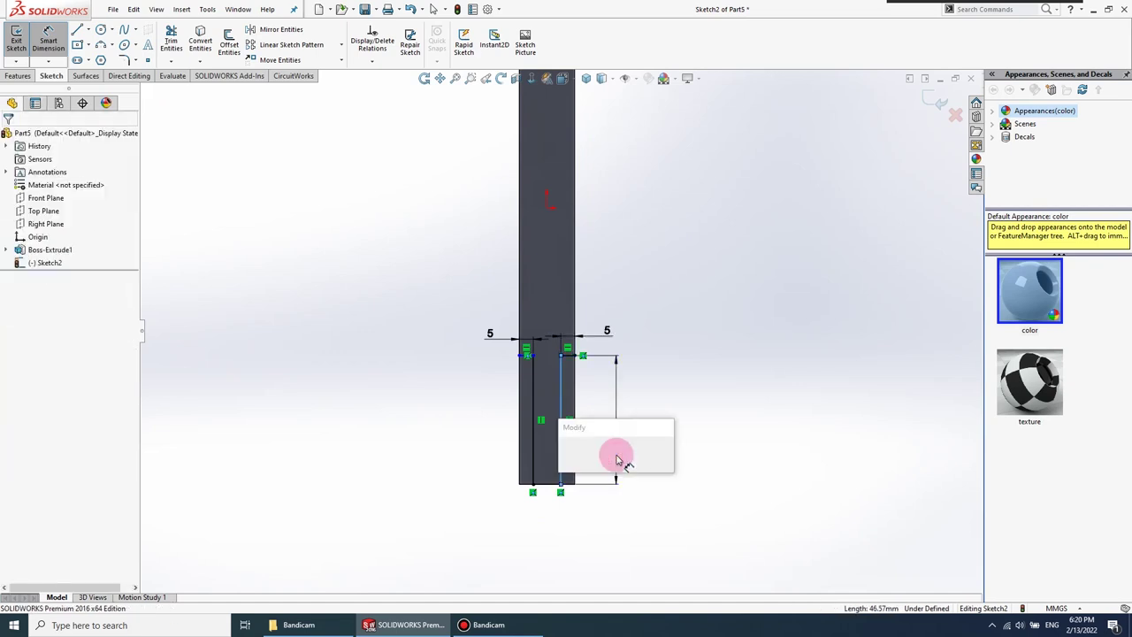
type("40")
key("Return")
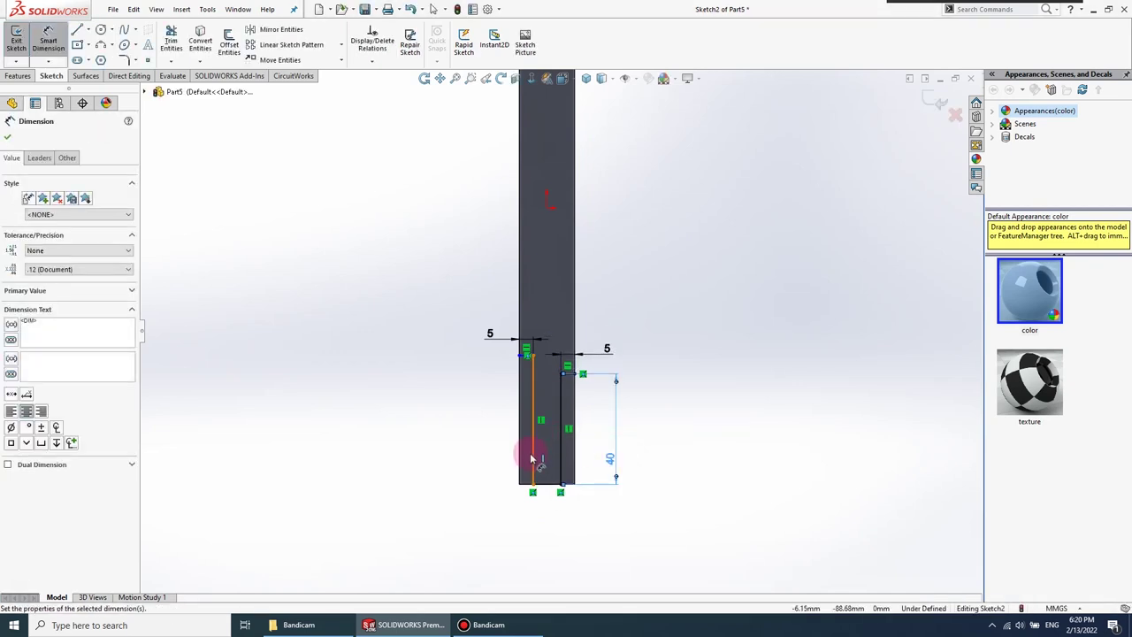
left_click(531, 463)
left_click(474, 455)
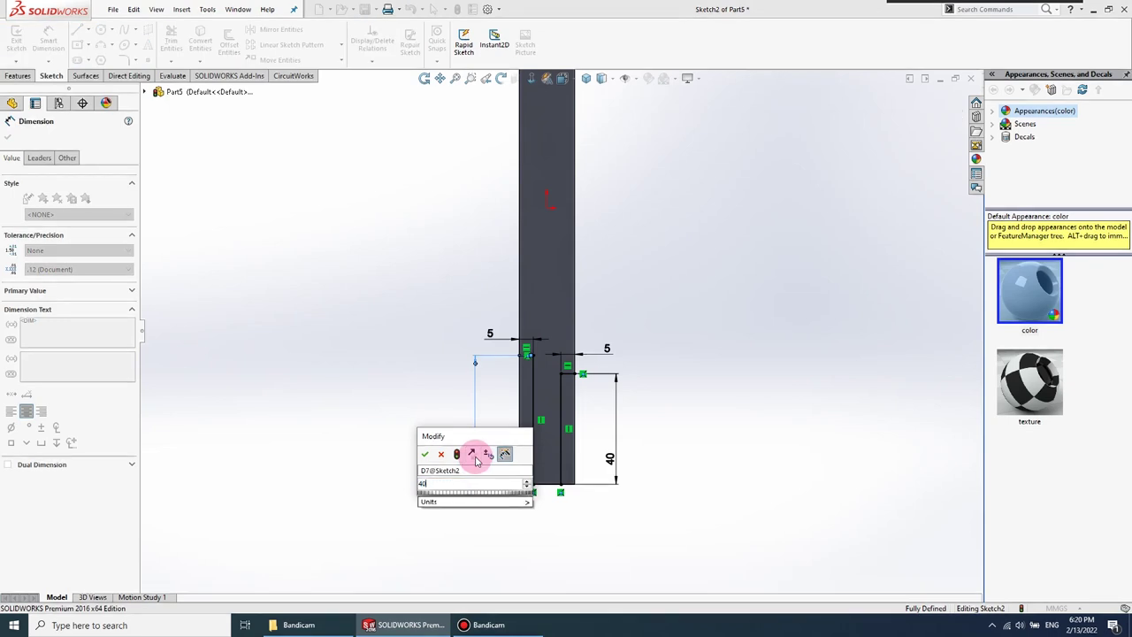
type("40")
key("Return")
left_click(8, 137)
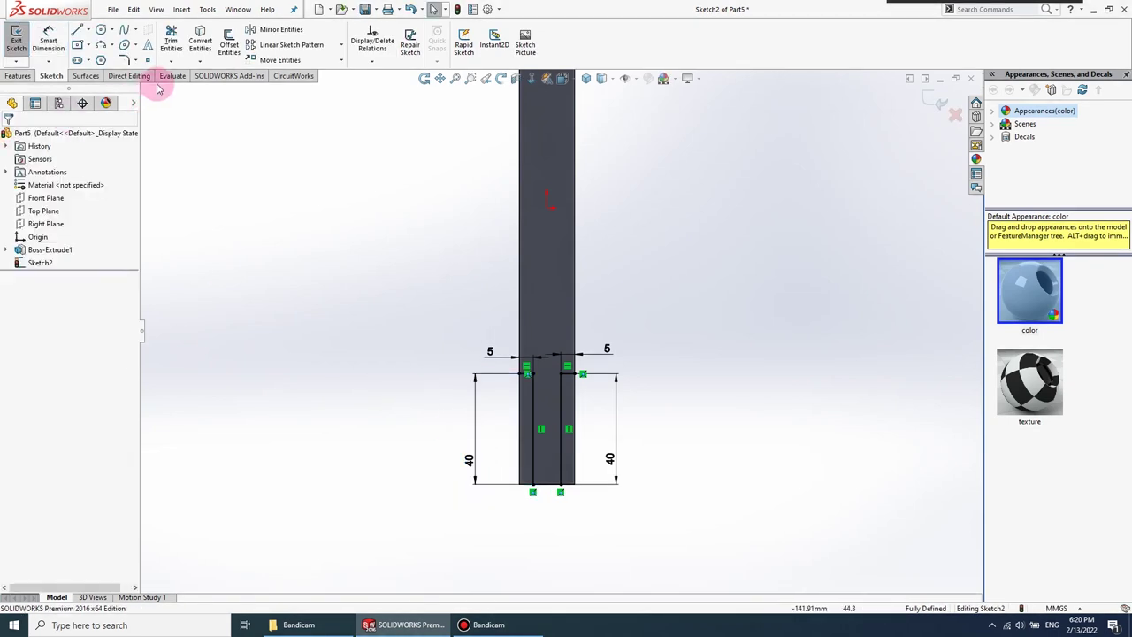
left_click(126, 60)
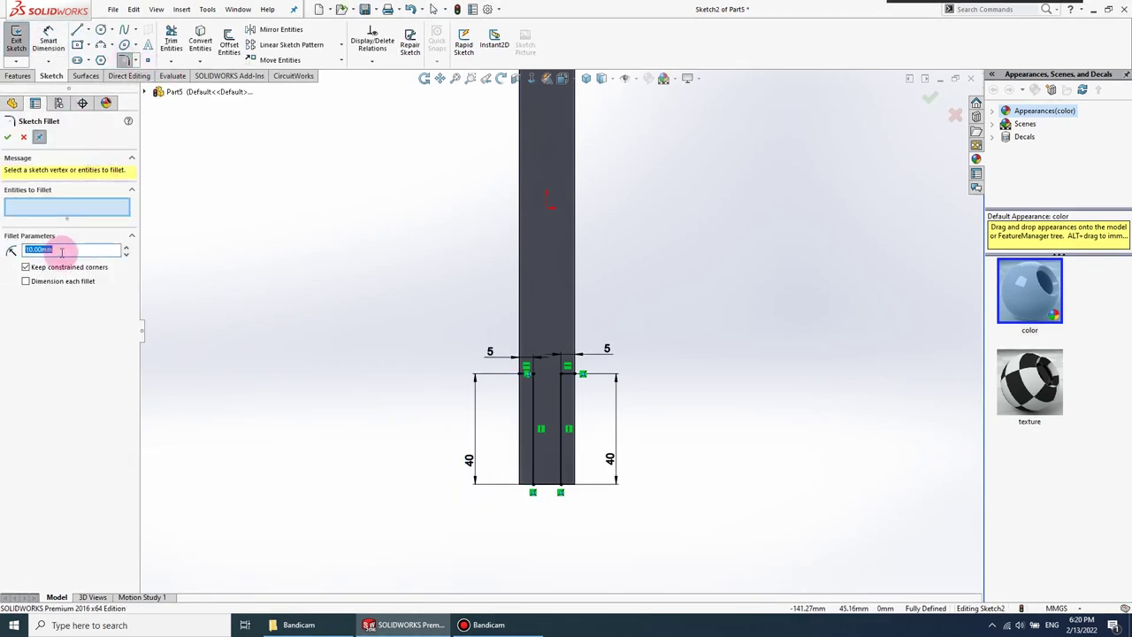
- Round the two top slot corners with 2.5 mm sketch fillets
scroll(552, 376, "down", 5)
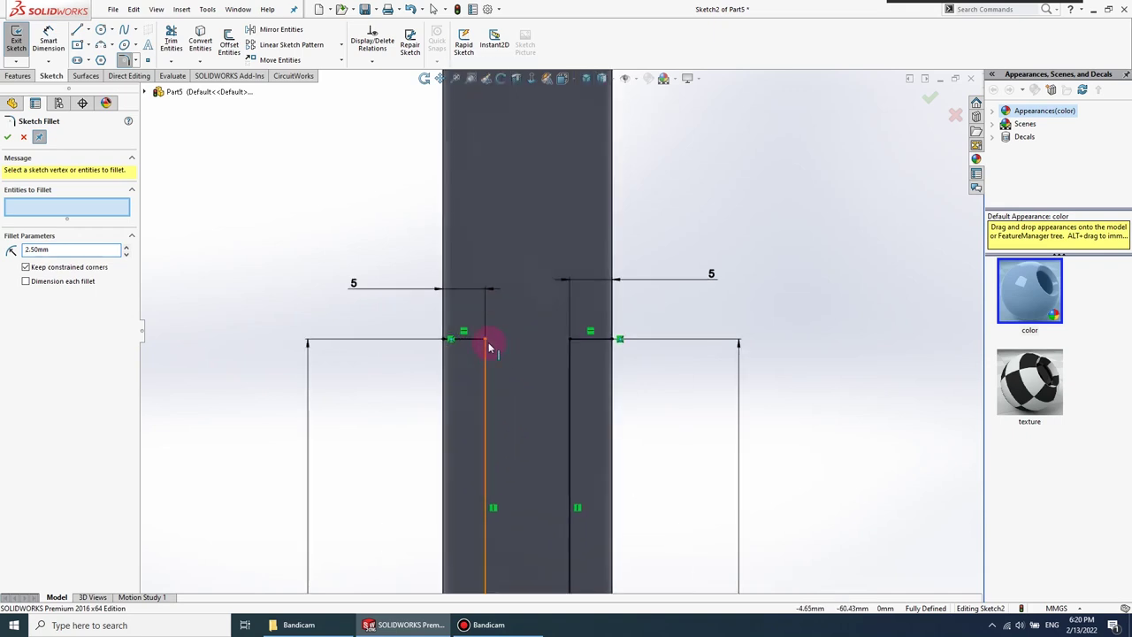
left_click(485, 341)
left_click(571, 339)
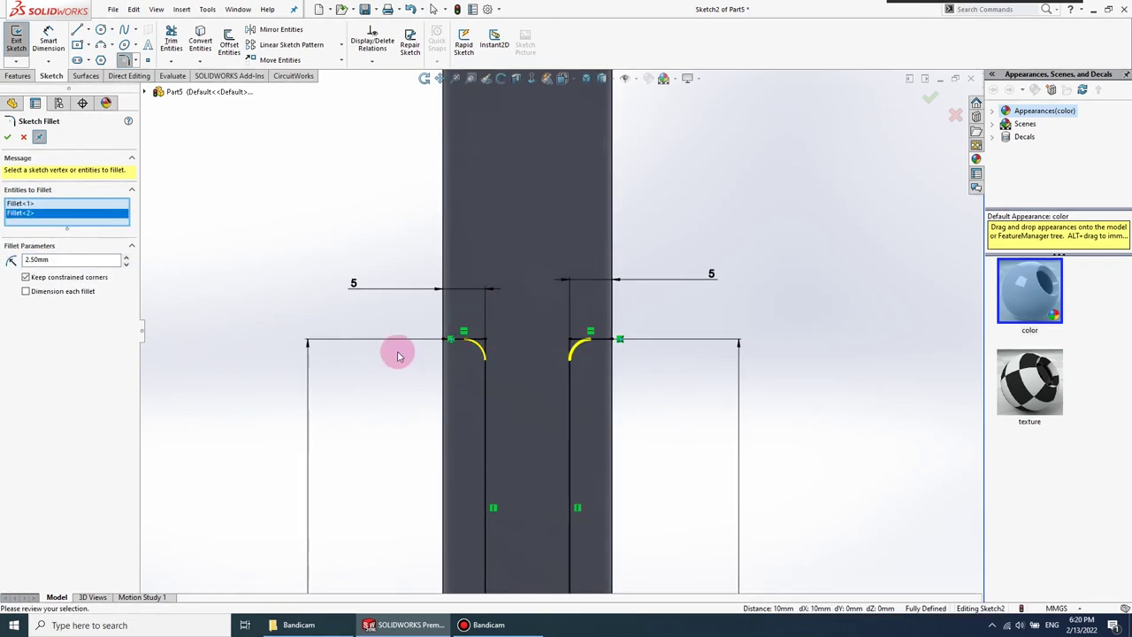
left_click(10, 139)
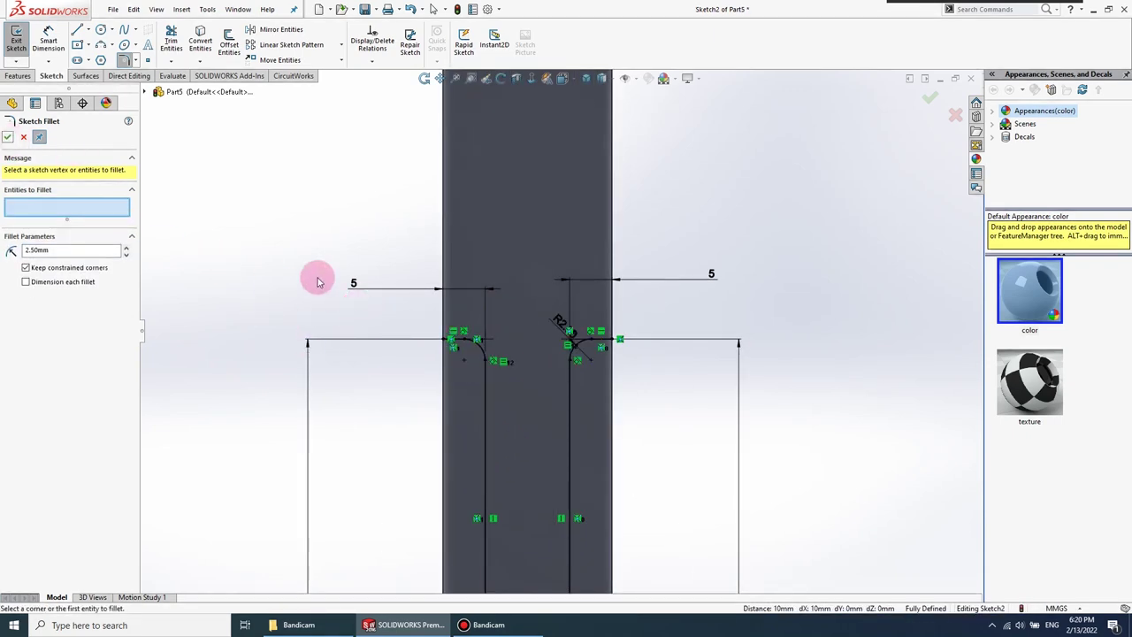
left_click(8, 138)
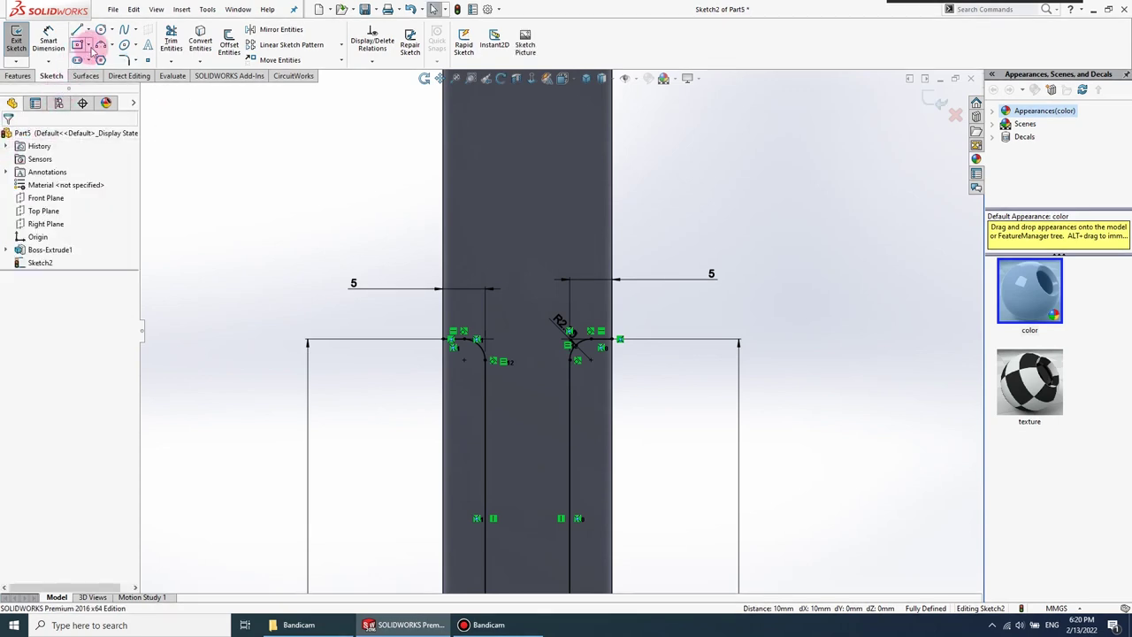
- Draw a three-point arc across the bottom of the slot
key("a")
scroll(538, 506, "up", 2)
scroll(546, 475, "down", 1)
scroll(538, 409, "down", 2)
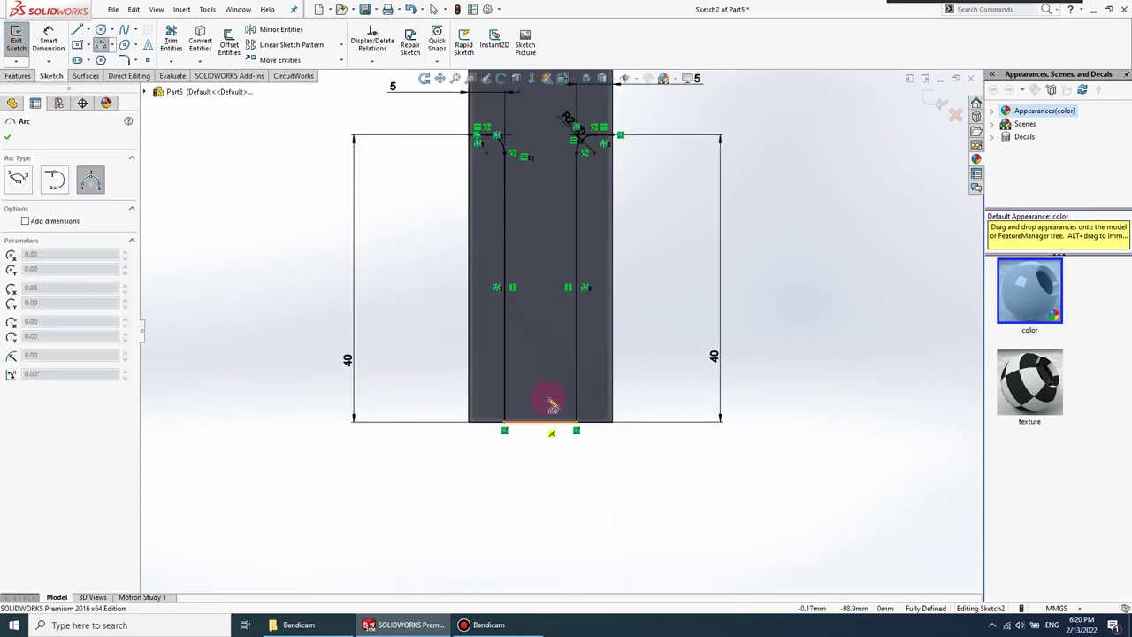
scroll(602, 353, "down", 2)
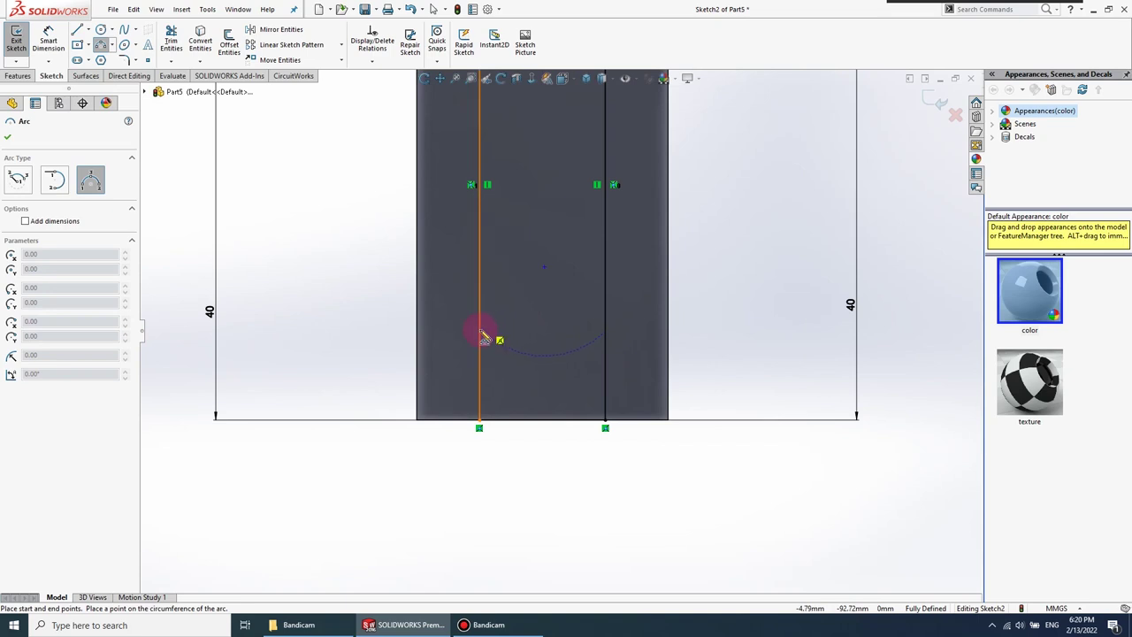
left_click(548, 405)
right_click(298, 370)
left_click(323, 372)
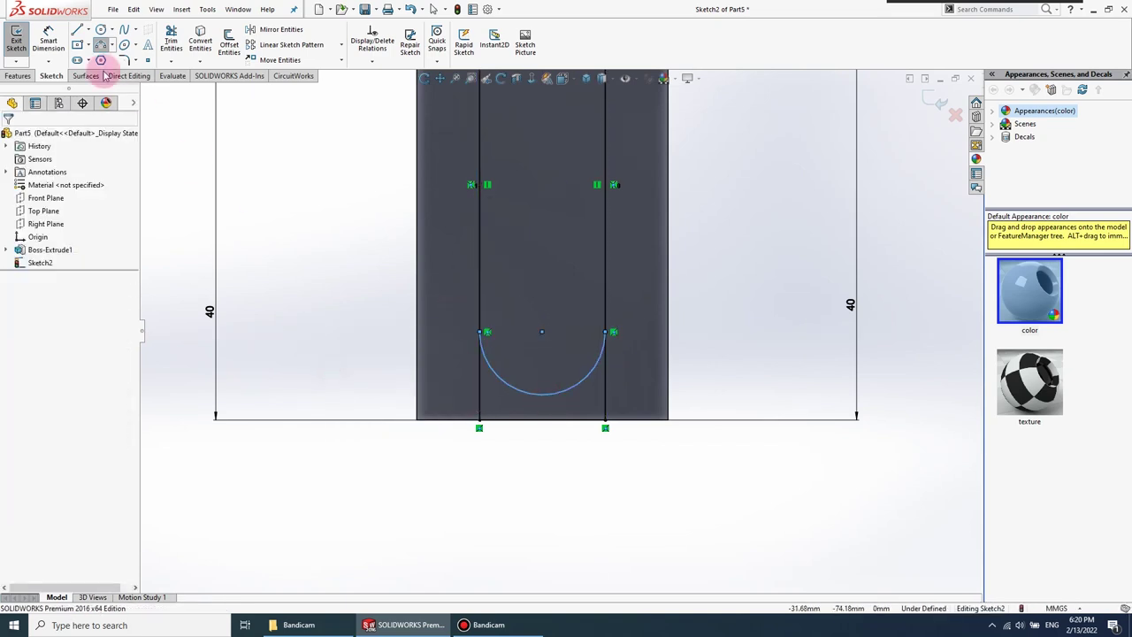
- Dimension the arc R5 and offset its centre 5 mm from the left slot line
left_click(47, 40)
left_click(598, 389)
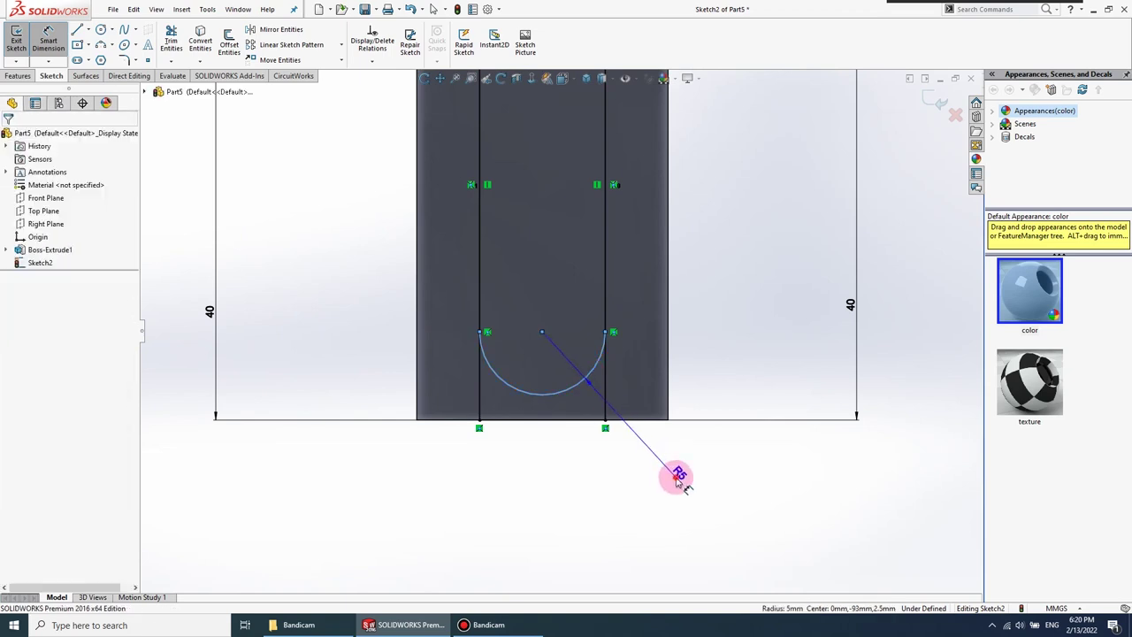
left_click(678, 472)
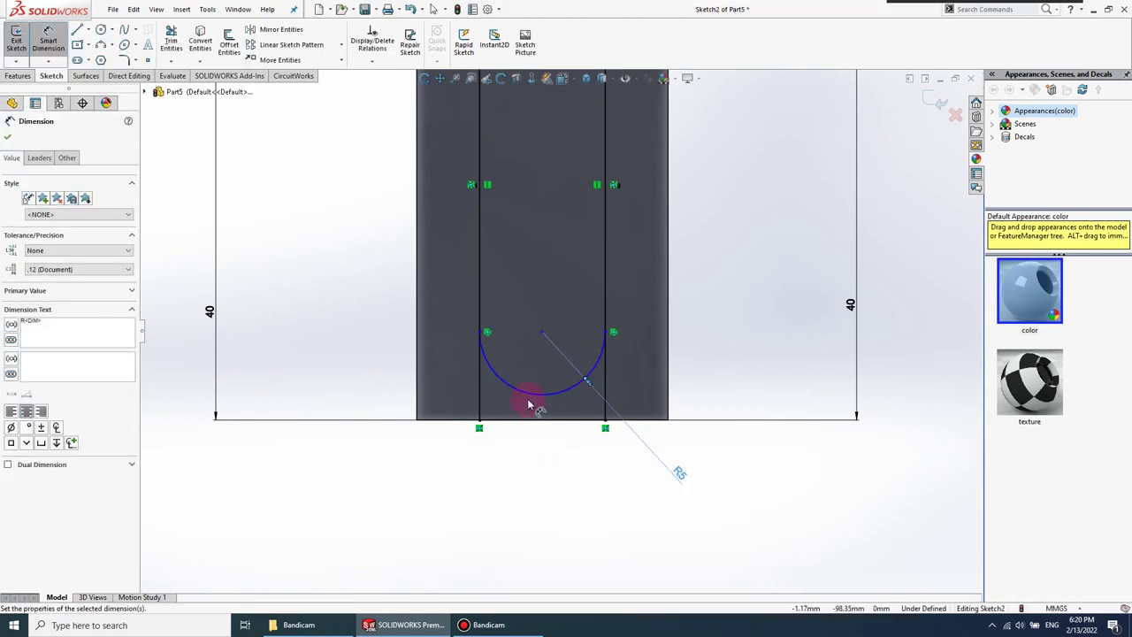
left_click(502, 388)
left_click(481, 358)
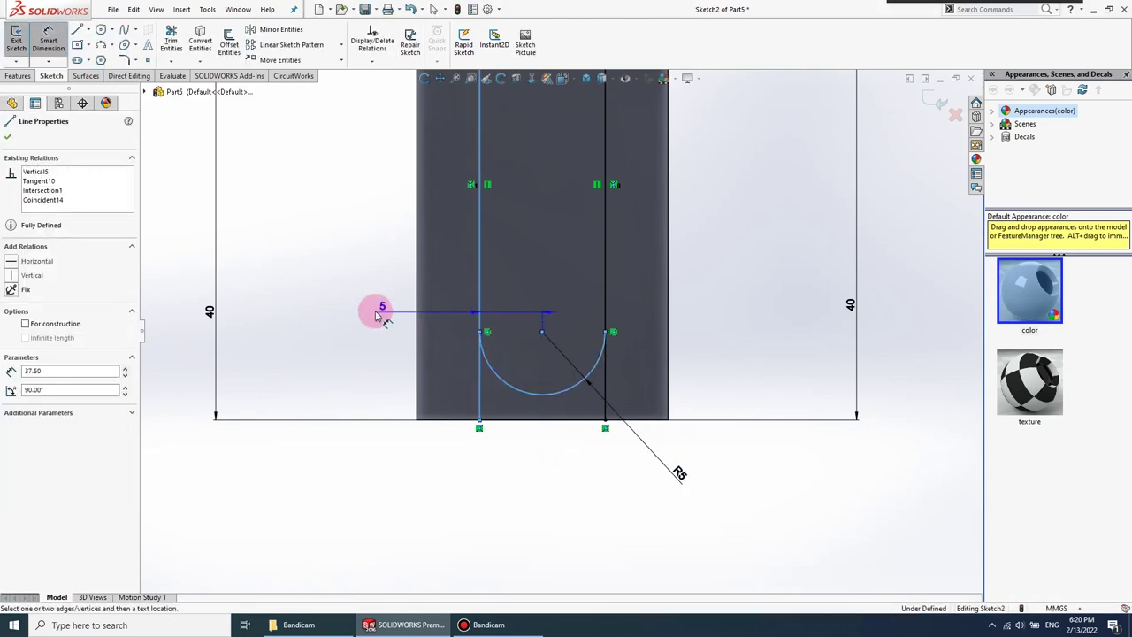
left_click(347, 323)
left_click(331, 379)
- Locate the arc centre 5 mm above the sketch's bottom line
left_click(517, 393)
left_click(519, 398)
left_click(445, 420)
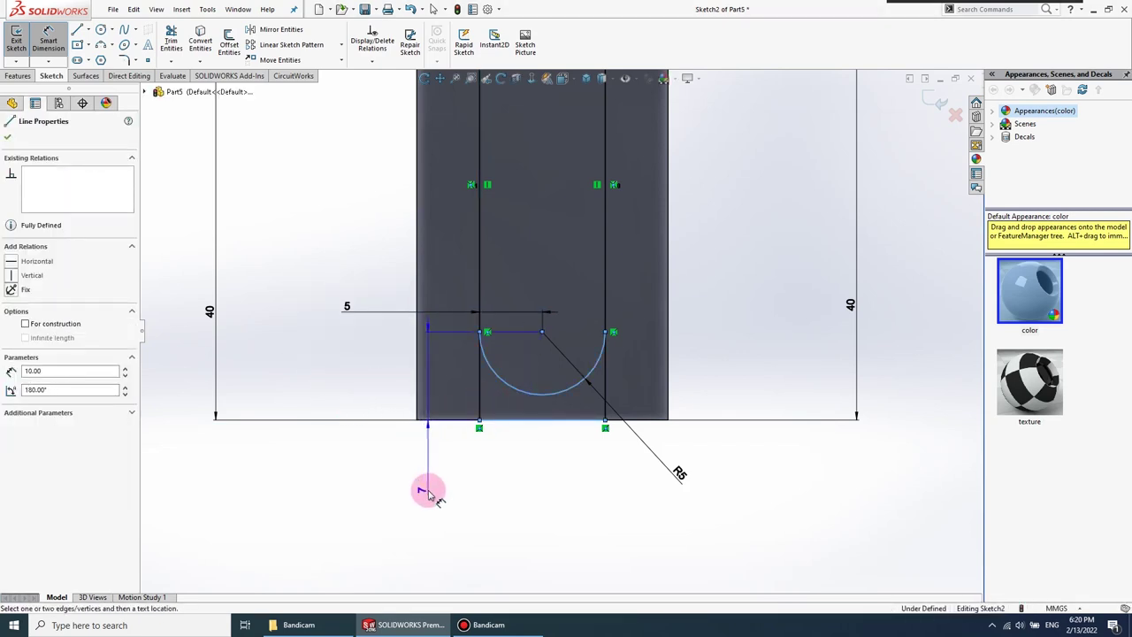
left_click(433, 495)
type("5")
key("Return")
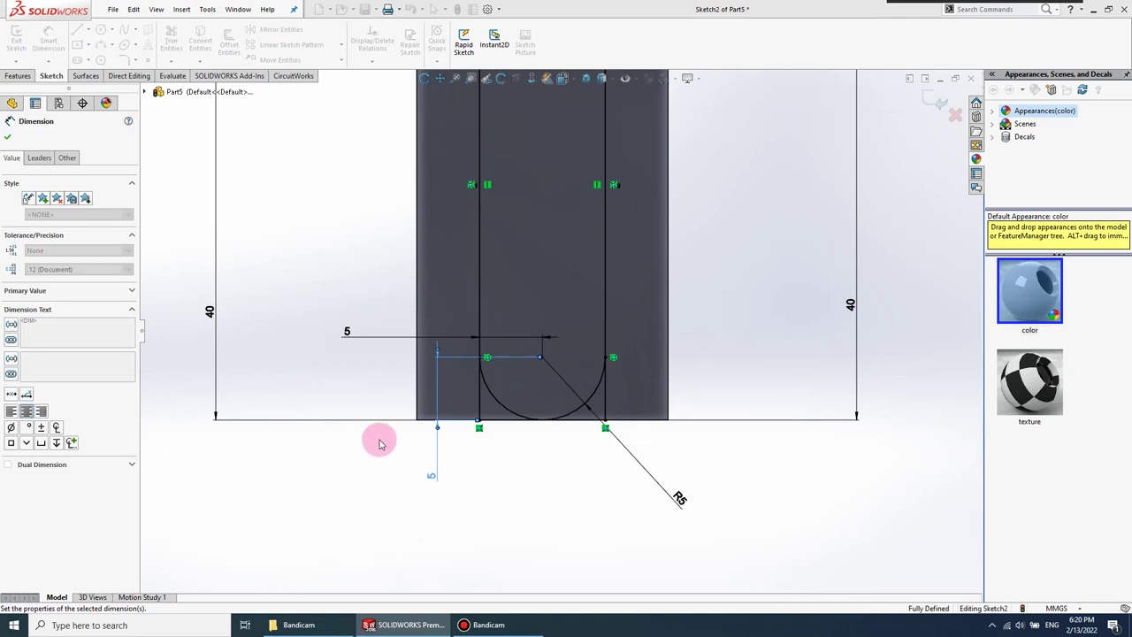
left_click(7, 137)
left_click(171, 44)
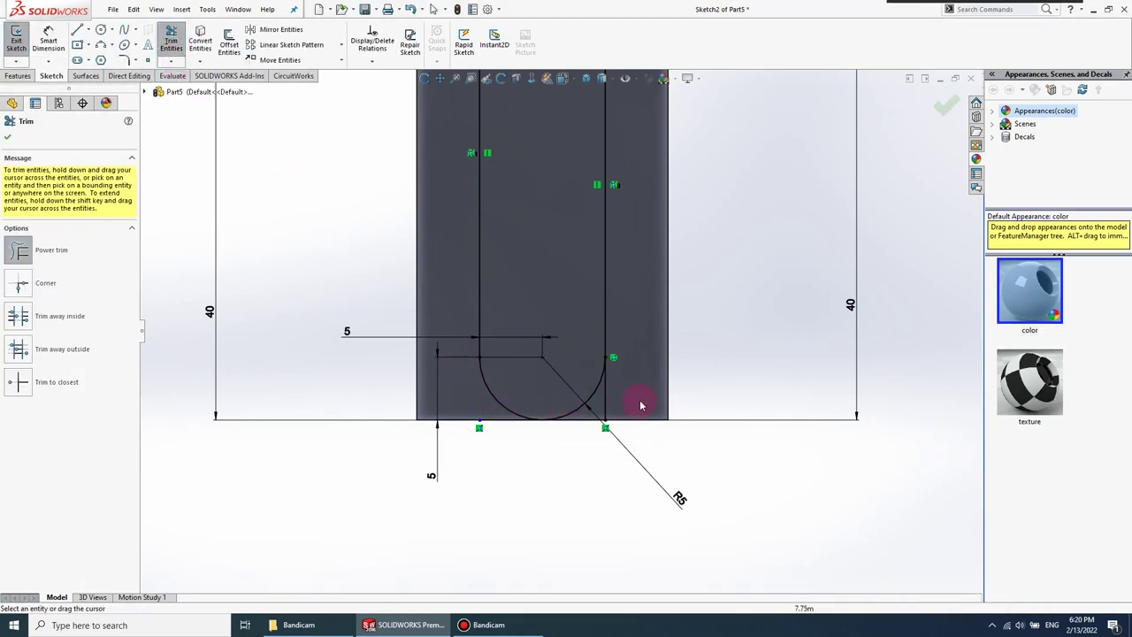
- Cancel a stray line and trim away the bottom line and stubs below the R5 arc
left_click(36, 103)
left_click(77, 29)
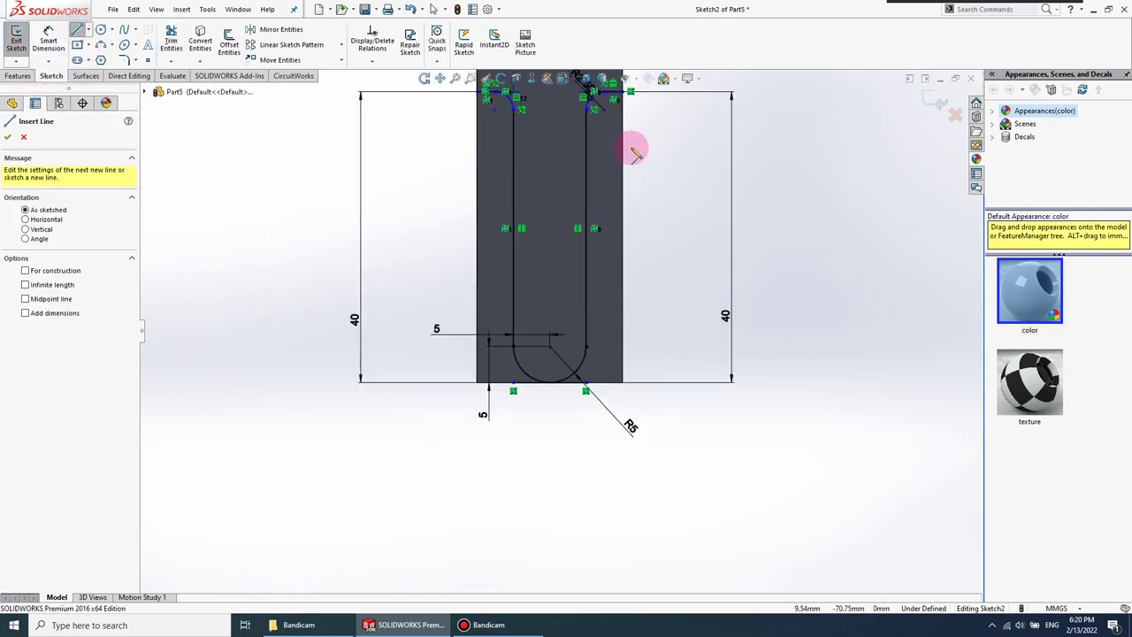
scroll(610, 168, "up", 3)
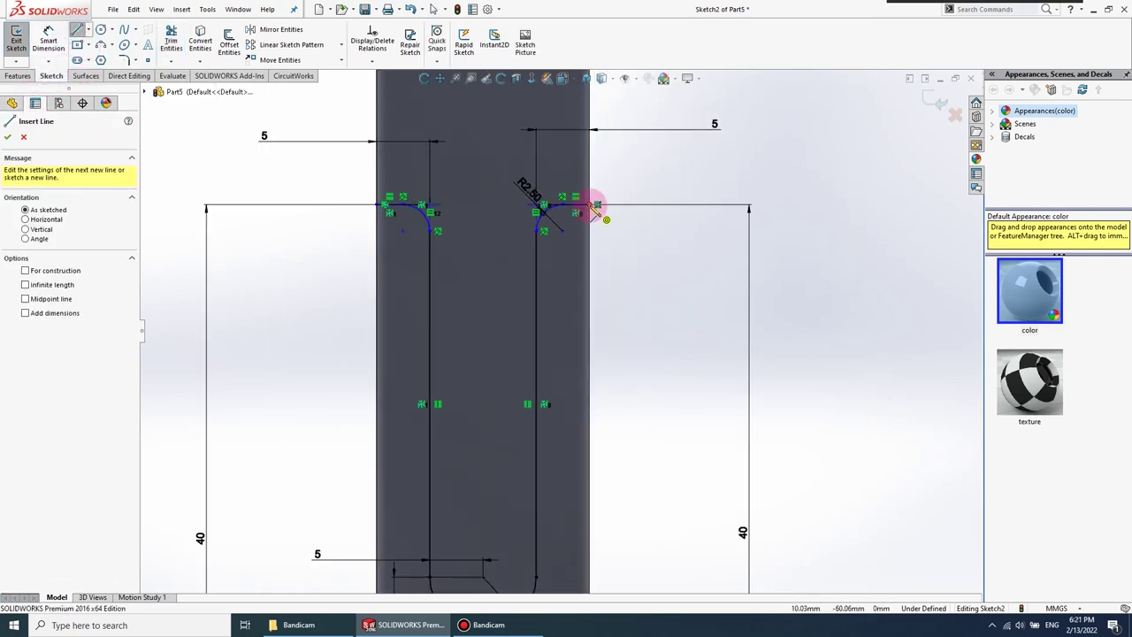
left_click(596, 209)
scroll(592, 424, "down", 3)
scroll(583, 460, "up", 4)
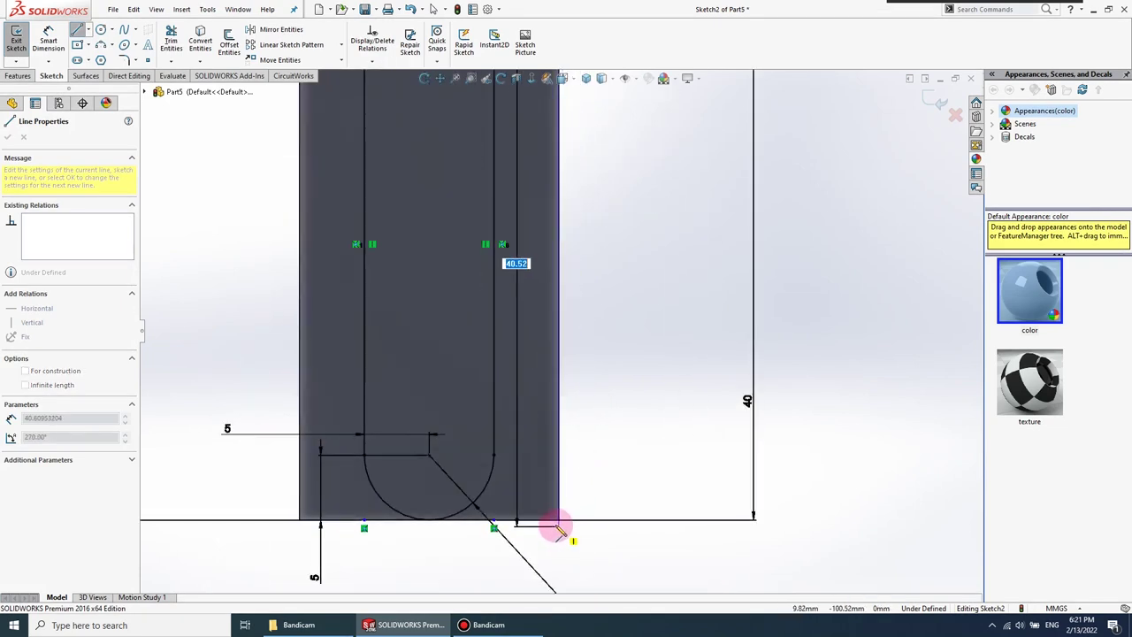
right_click(599, 479)
left_click(631, 485)
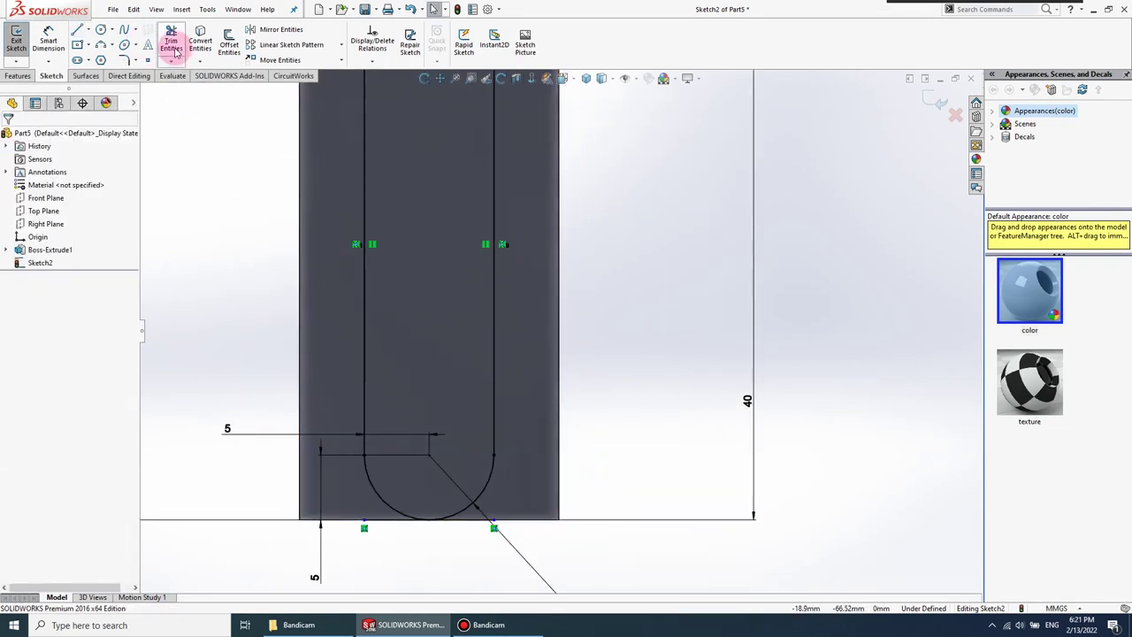
left_click_drag(467, 526, 389, 551)
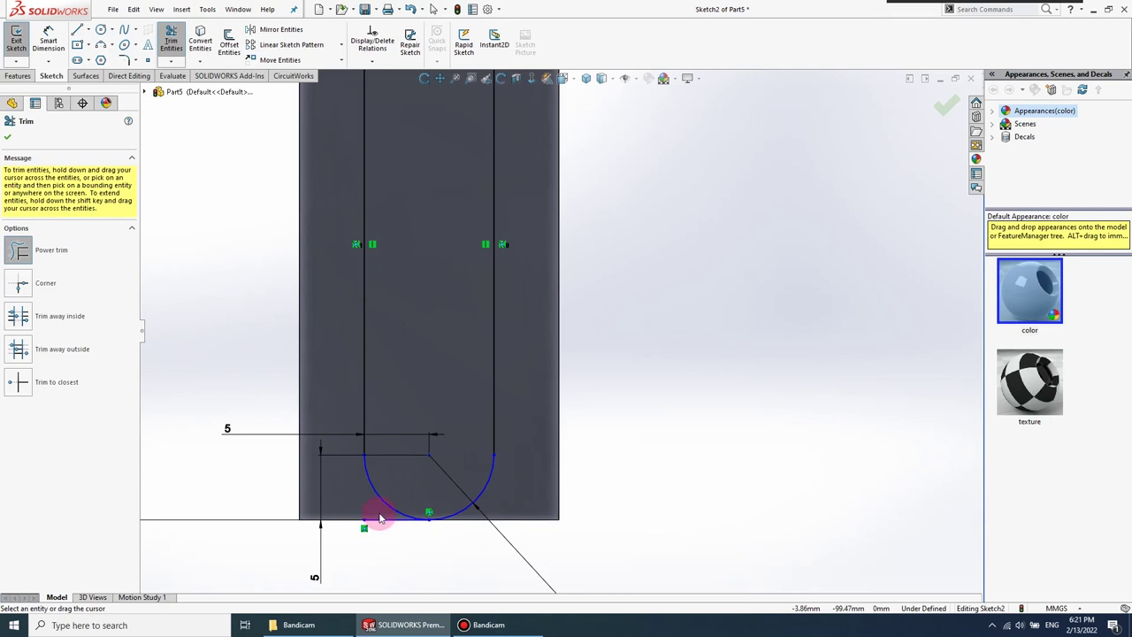
- Draw right, bottom and left edge lines closing a rectangle around the slot
left_click(77, 29)
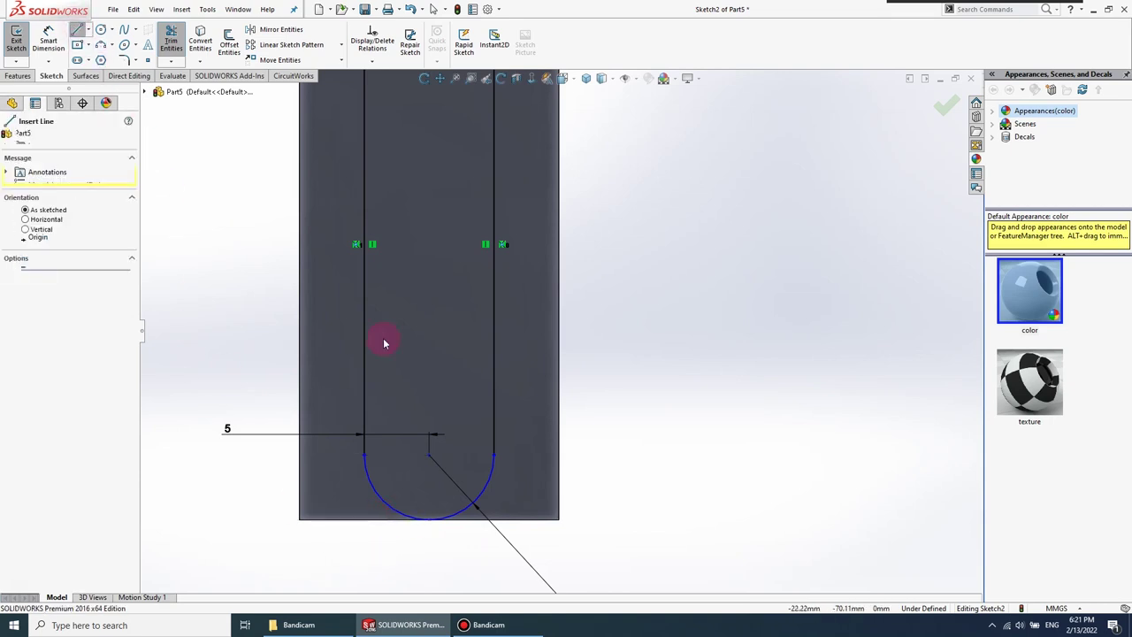
scroll(521, 231, "down", 3)
scroll(566, 141, "up", 2)
left_click(579, 121)
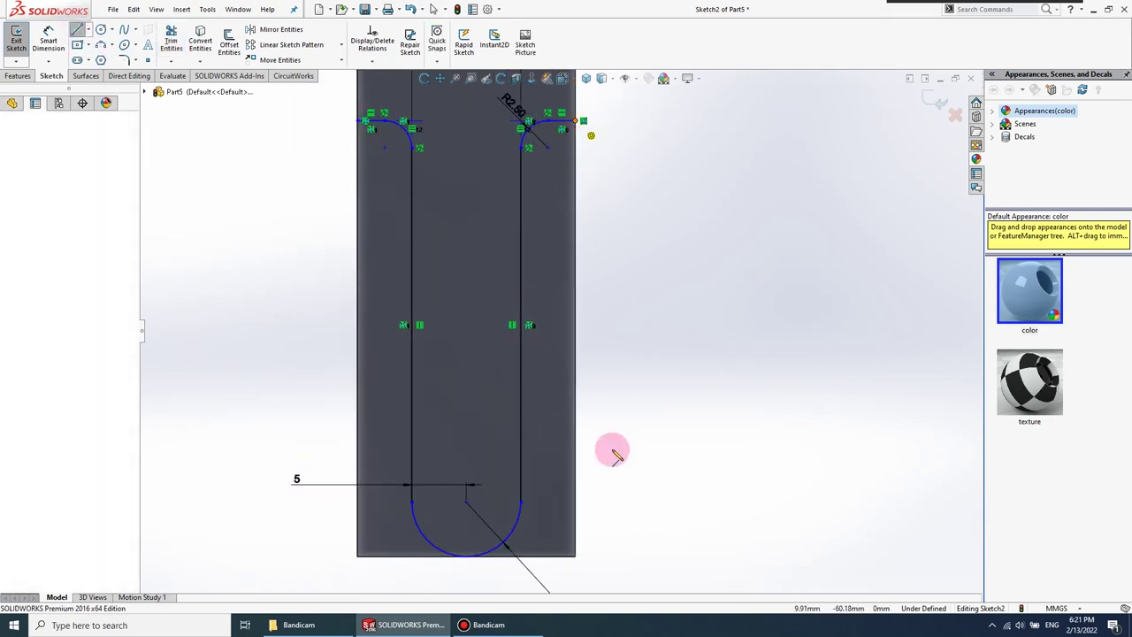
left_click(575, 556)
left_click(357, 555)
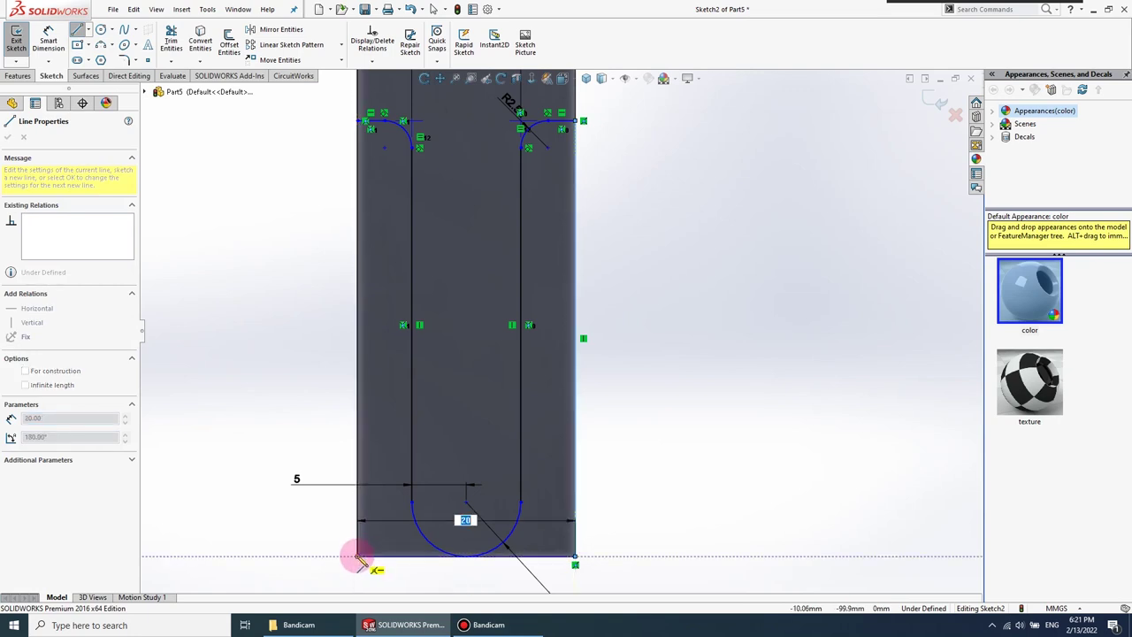
left_click(358, 121)
right_click(245, 204)
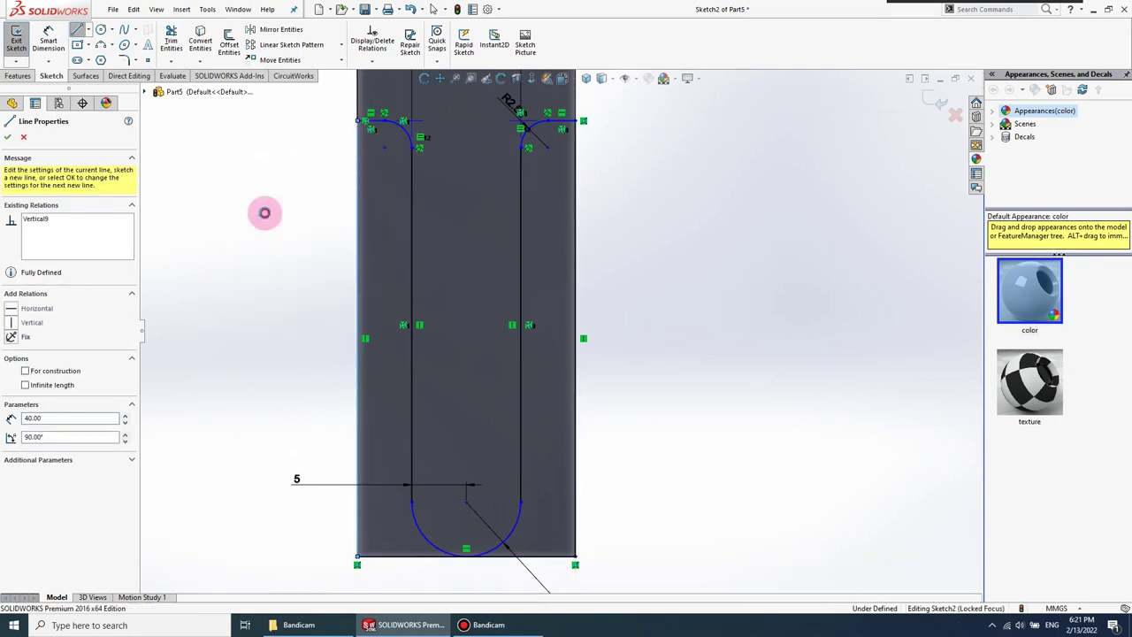
left_click(264, 215)
left_click(17, 77)
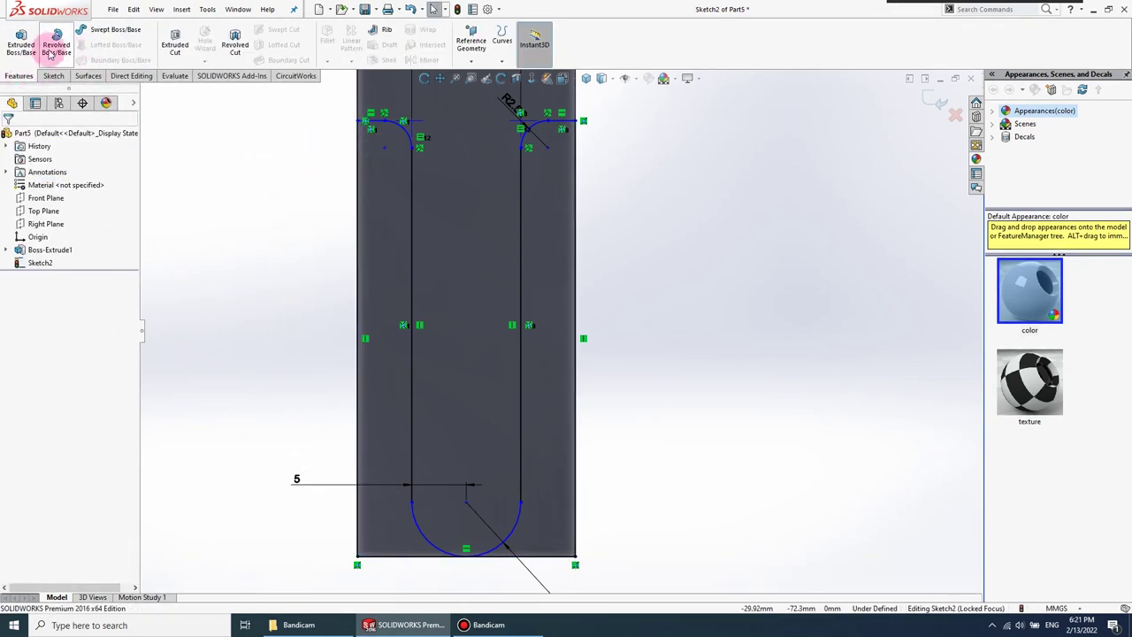
- Start an Extruded Cut set to Through All and select the two side strip regions
left_click(175, 44)
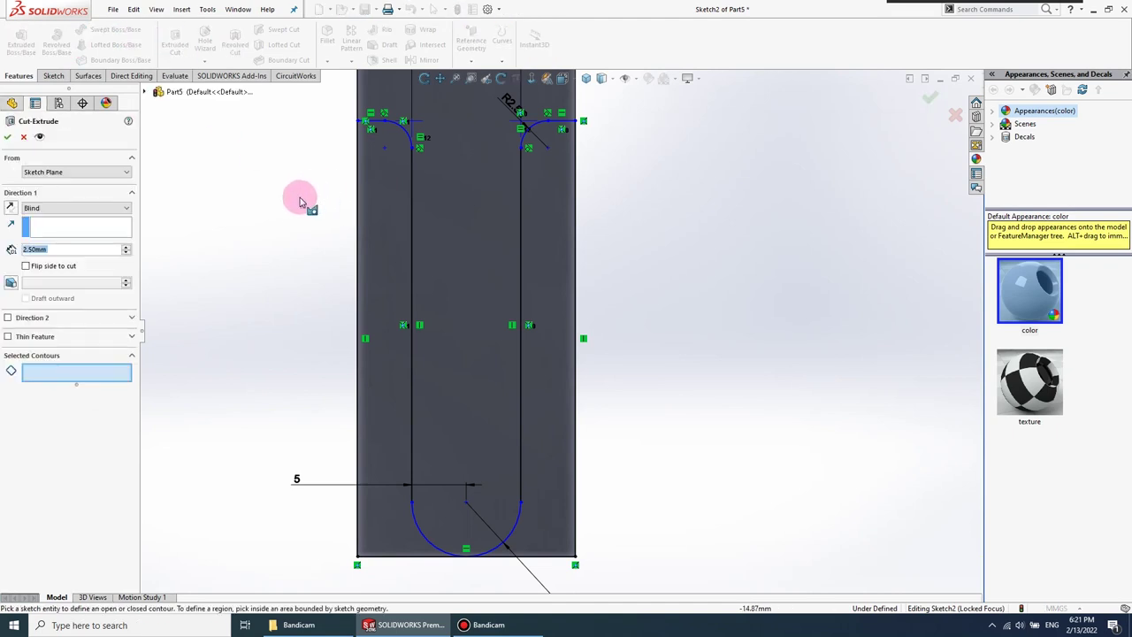
left_click(49, 208)
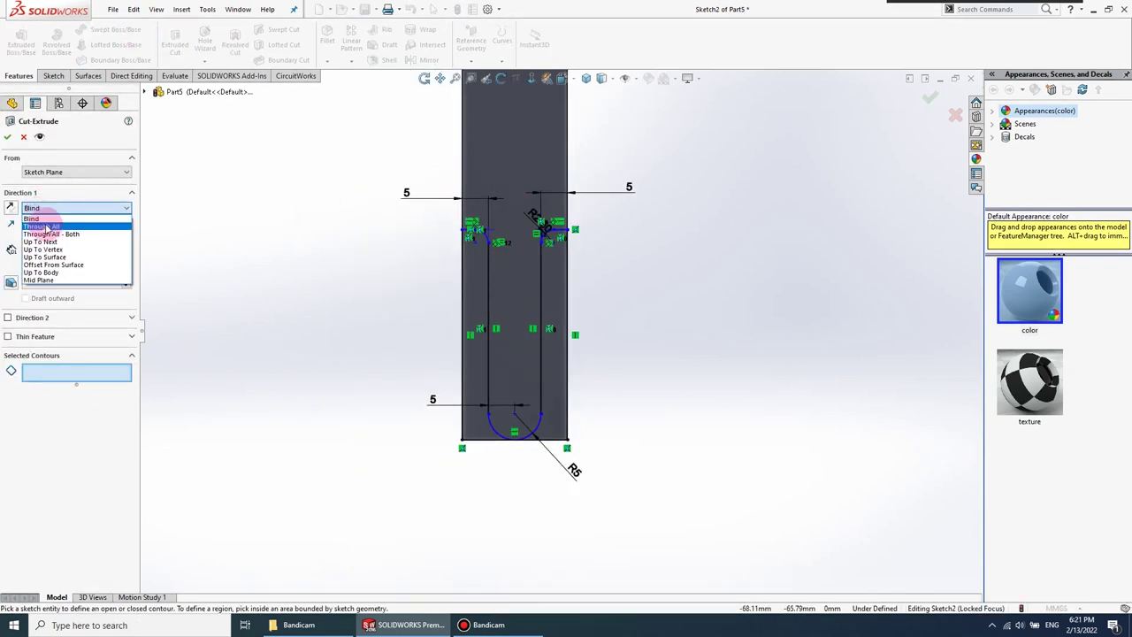
left_click(44, 223)
left_click(500, 359)
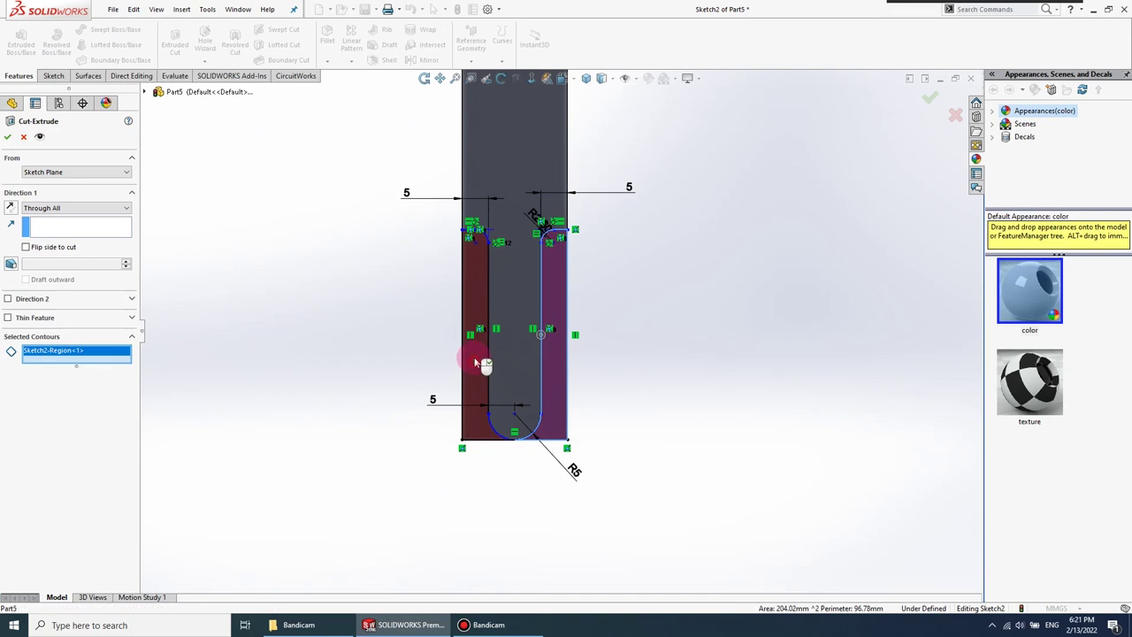
left_click(470, 361)
- Add the top-left and top-right corner regions and confirm Cut-Extrude1
scroll(540, 238, "up", 3)
scroll(619, 198, "up", 2)
scroll(564, 182, "down", 5)
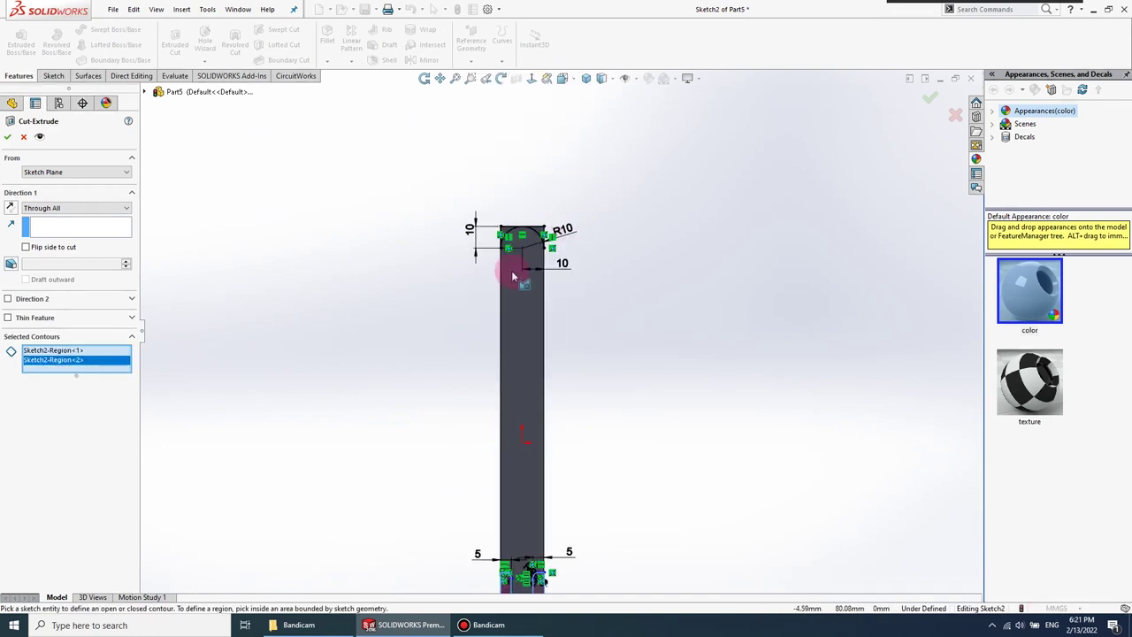
scroll(584, 212, "down", 3)
scroll(590, 204, "down", 2)
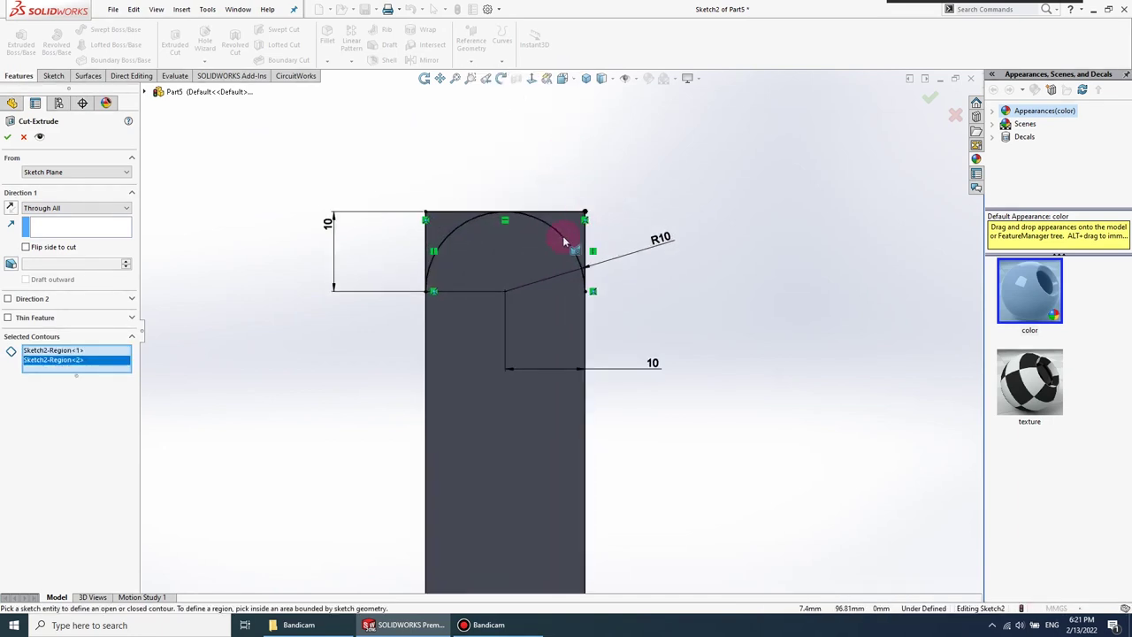
left_click(484, 228)
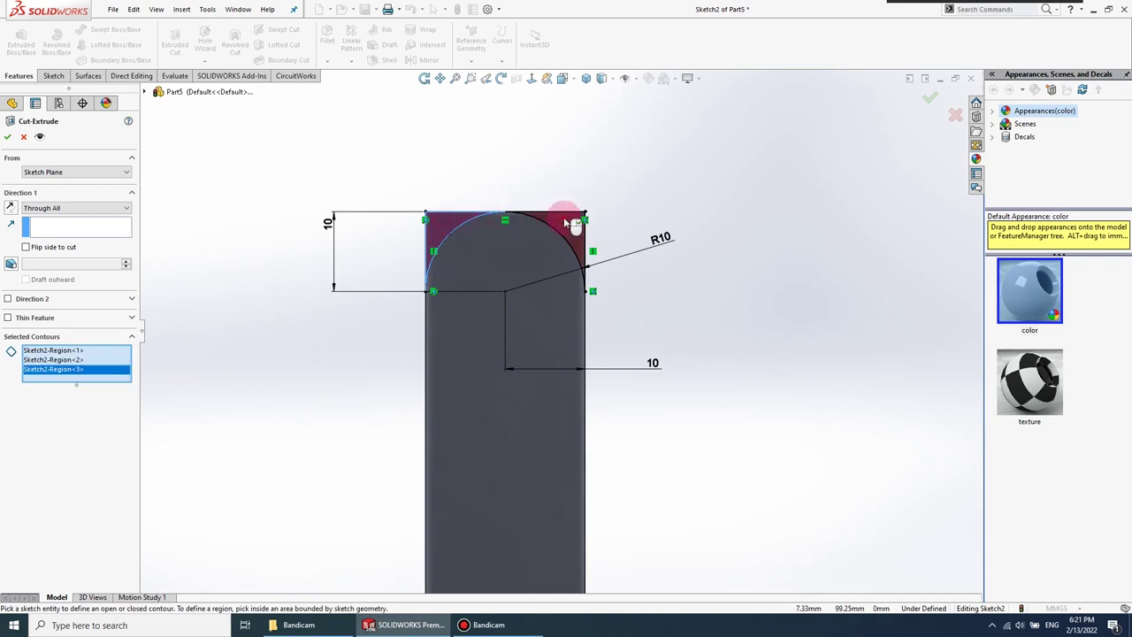
left_click(571, 222)
scroll(561, 374, "up", 5)
left_click(8, 136)
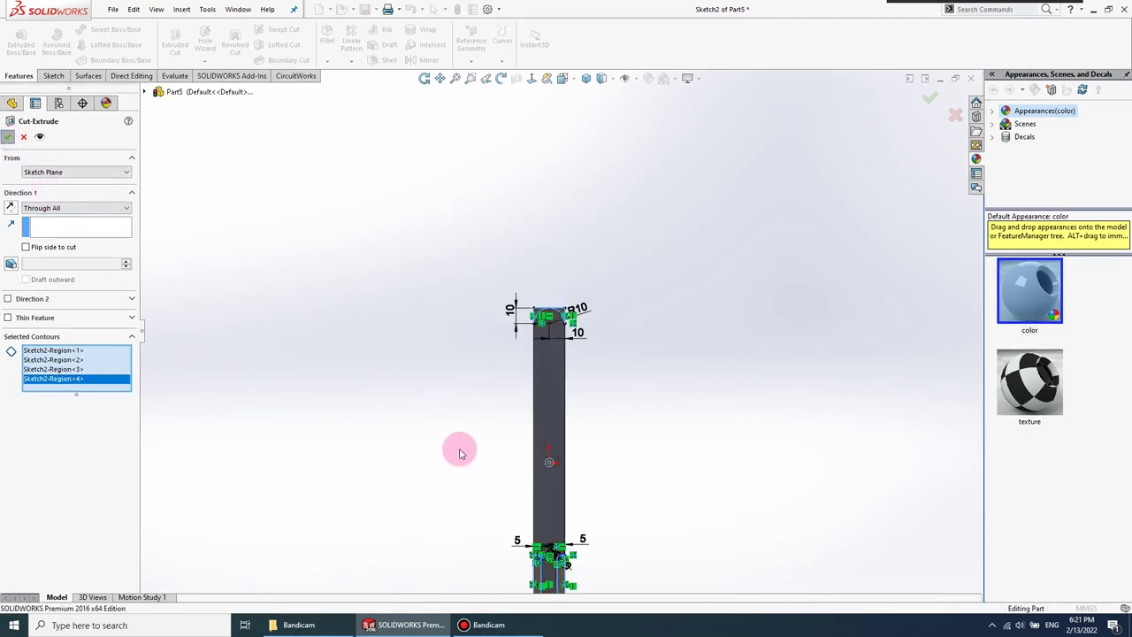
scroll(540, 467, "up", 2)
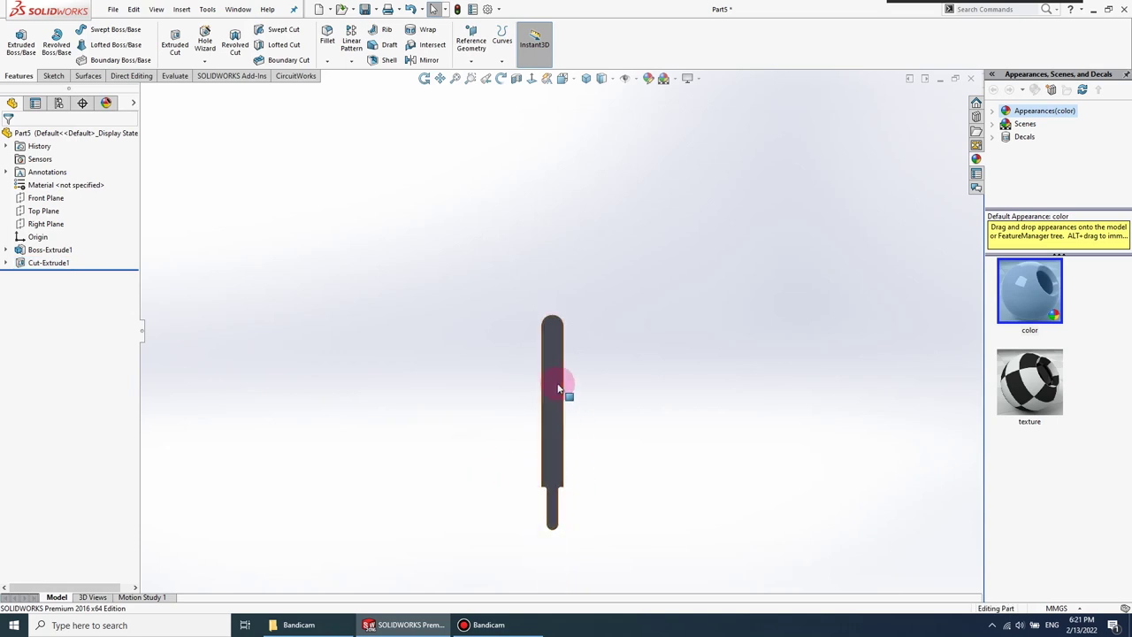
right_click(557, 319)
- Start a sketch on the bar's front face with circles at the top and bottom rounded ends
left_click(582, 295)
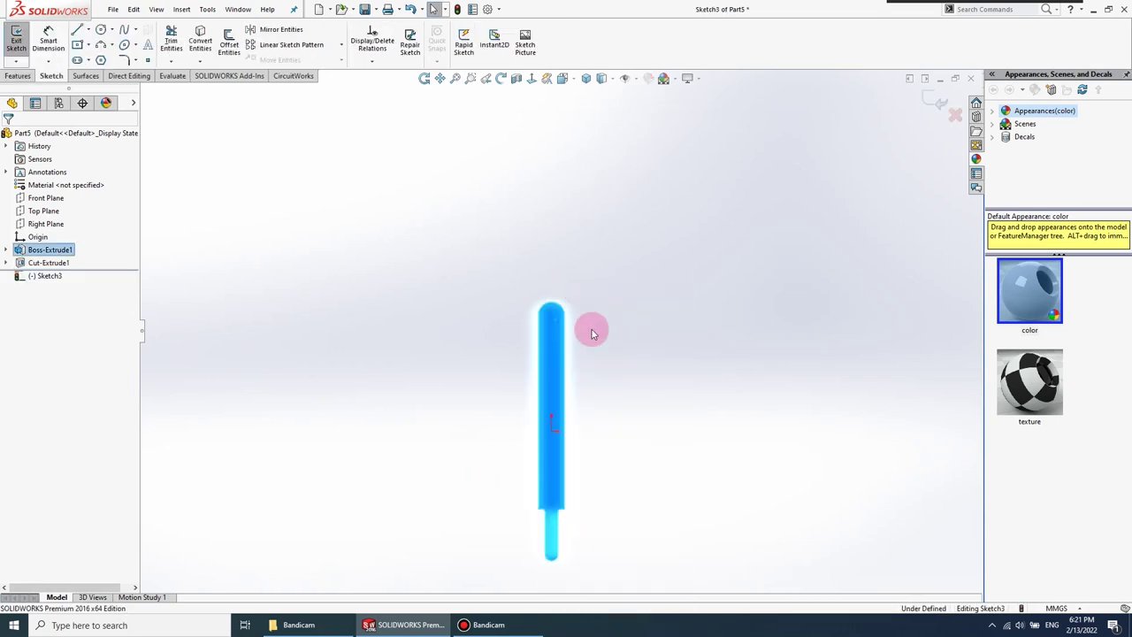
left_click(101, 32)
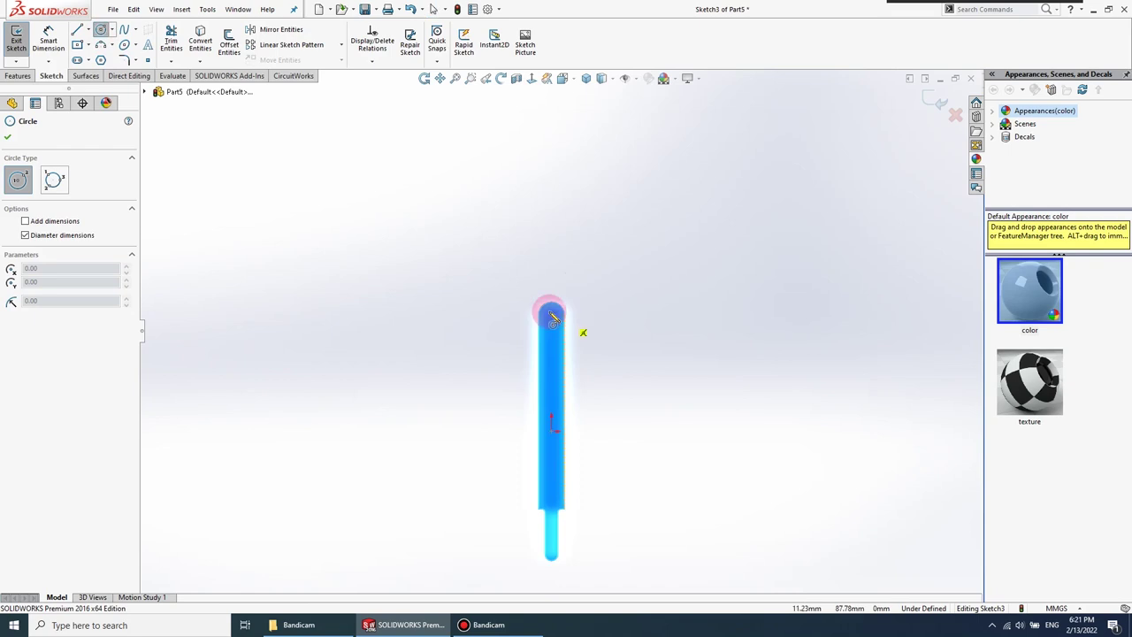
scroll(561, 335, "down", 2)
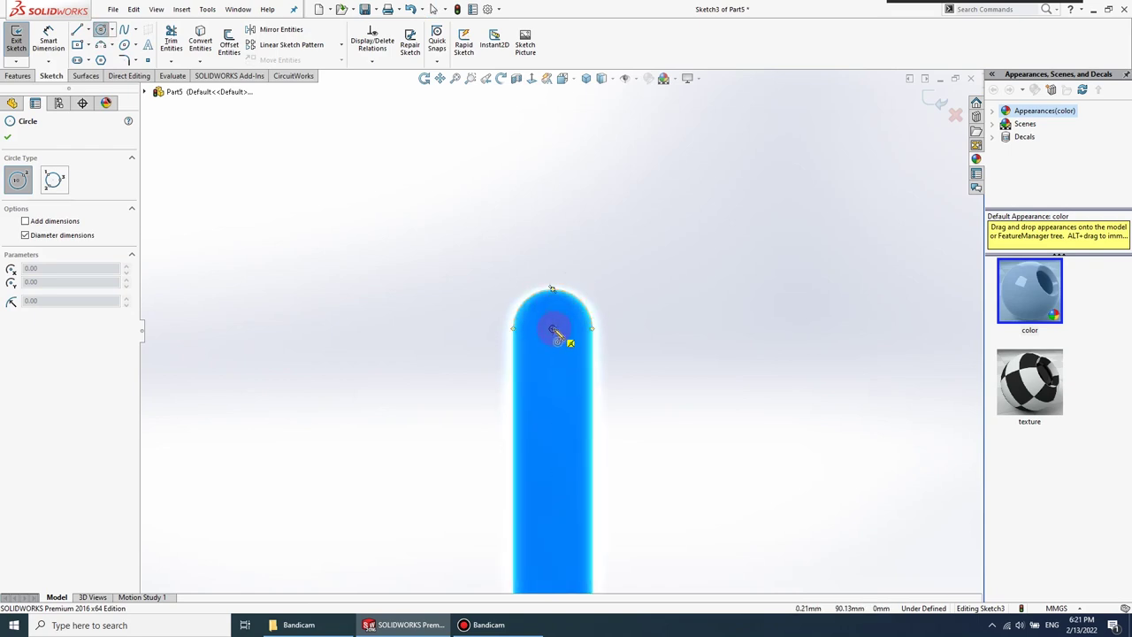
left_click(552, 329)
left_click(559, 309)
scroll(567, 425, "up", 3)
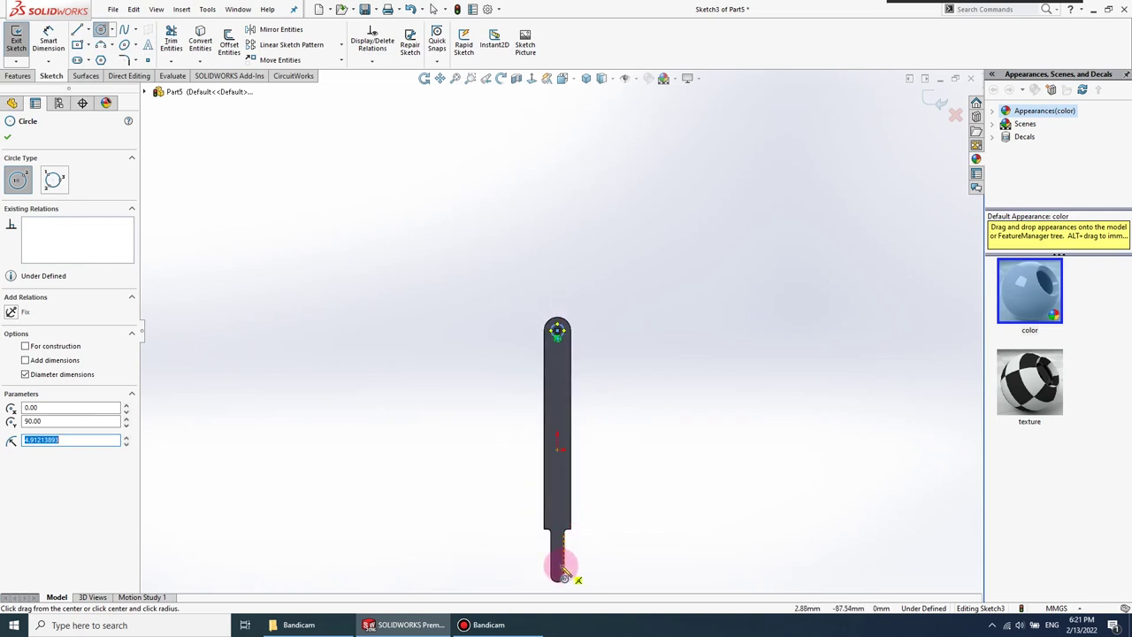
scroll(565, 571, "down", 3)
left_click(555, 528)
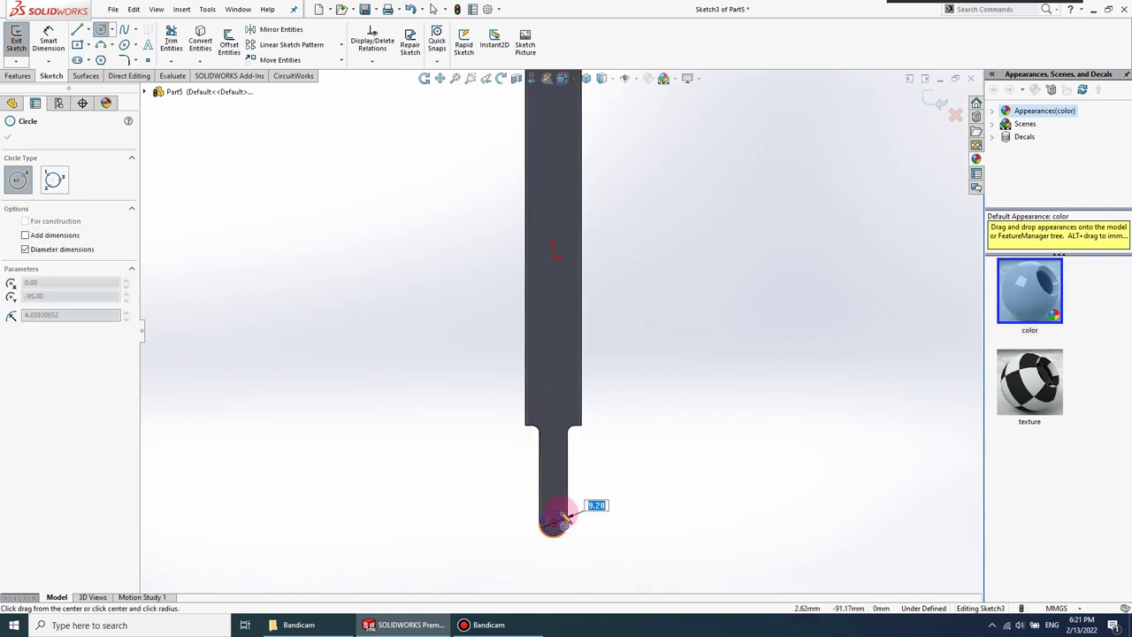
left_click(559, 522)
- Dimension both circle diameters, setting the bottom circle to 5
left_click(49, 39)
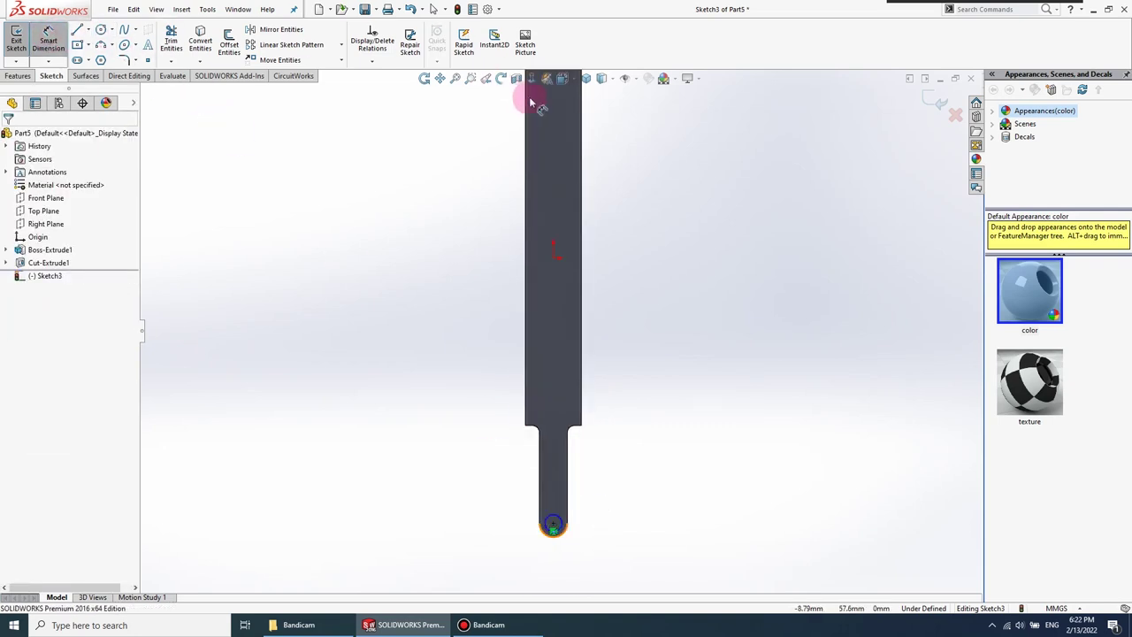
middle_click_drag(529, 97, 568, 146, "ctrl")
scroll(568, 146, "down", 2)
left_click(555, 208)
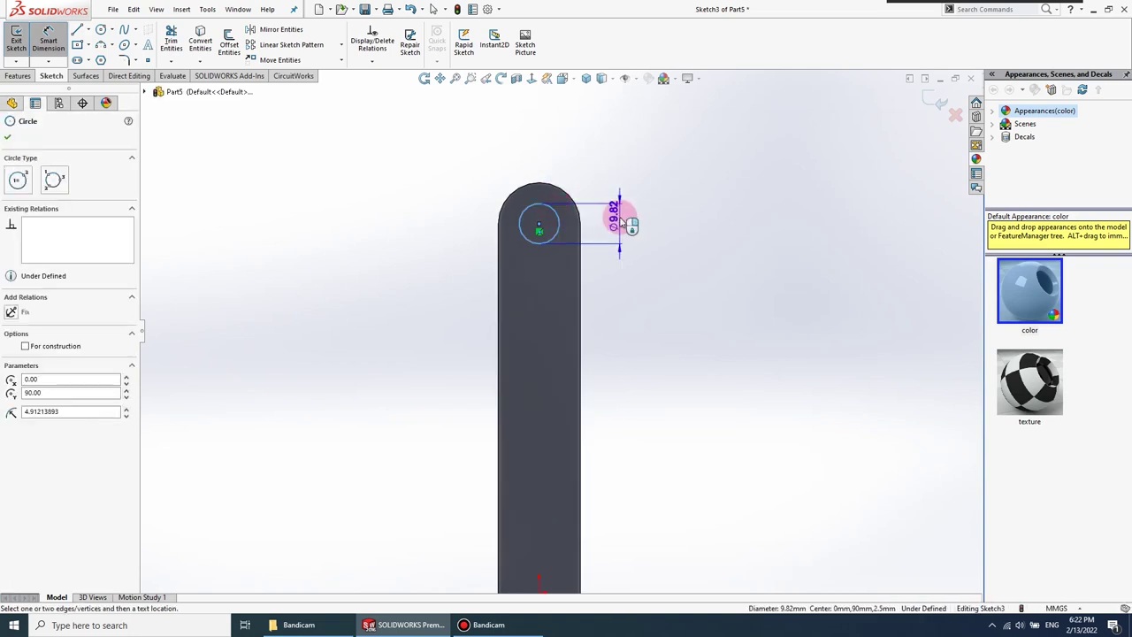
left_click(624, 223)
key("Return")
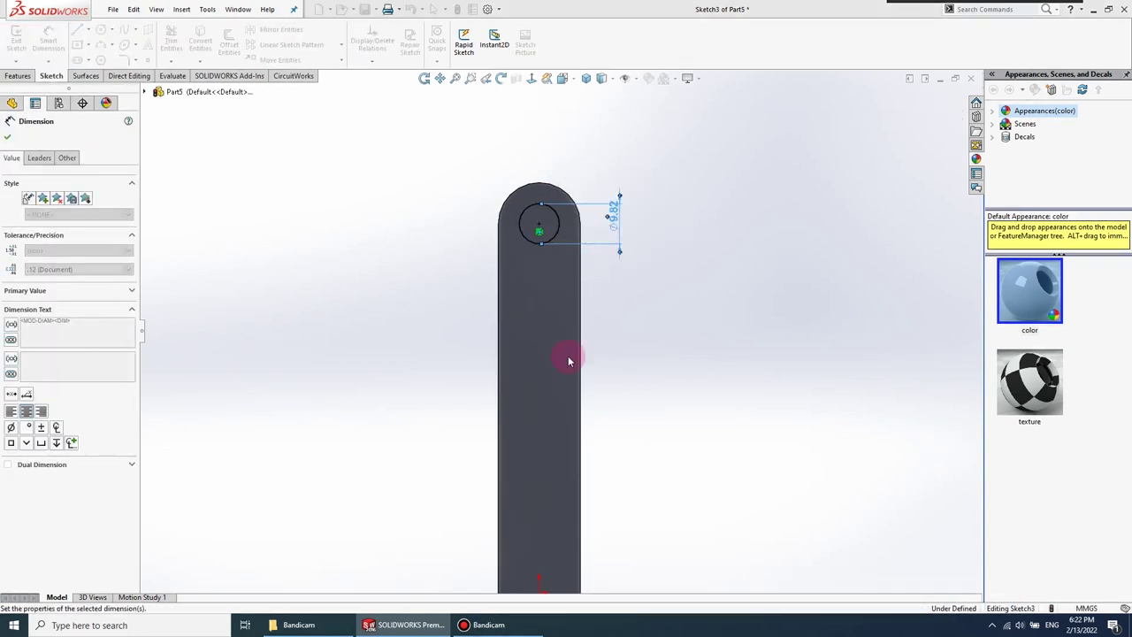
scroll(569, 359, "up", 3)
scroll(566, 505, "down", 1)
scroll(534, 431, "down", 3)
left_click(548, 428)
left_click(574, 428)
key("Return")
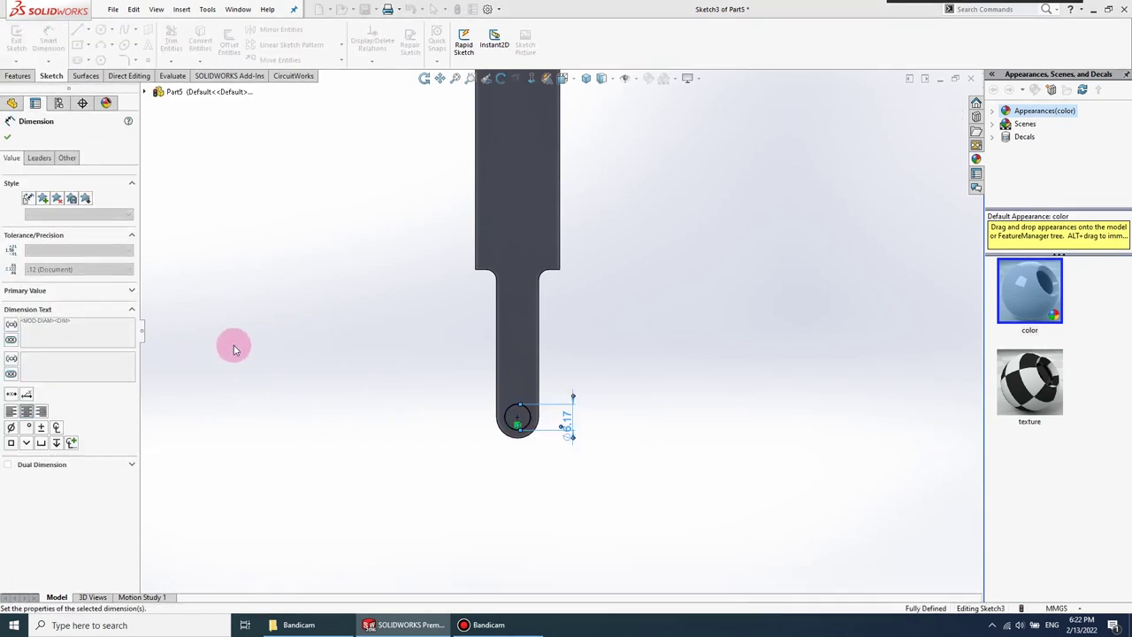
left_click(23, 76)
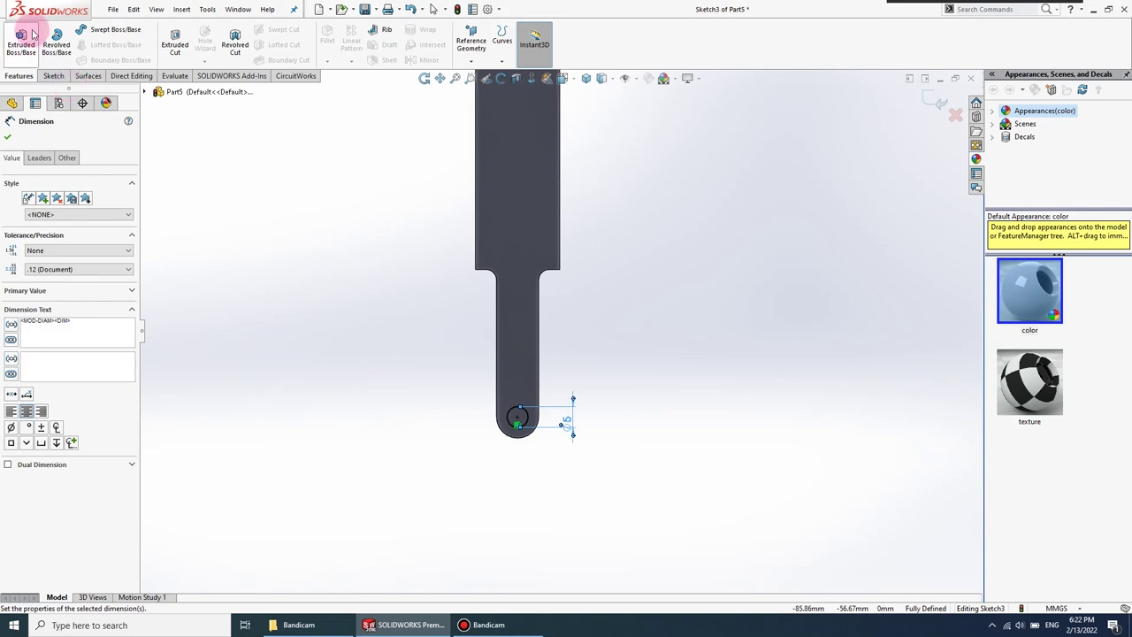
- Extrude-cut both circles Through All as Cut-Extrude2
left_click(170, 46)
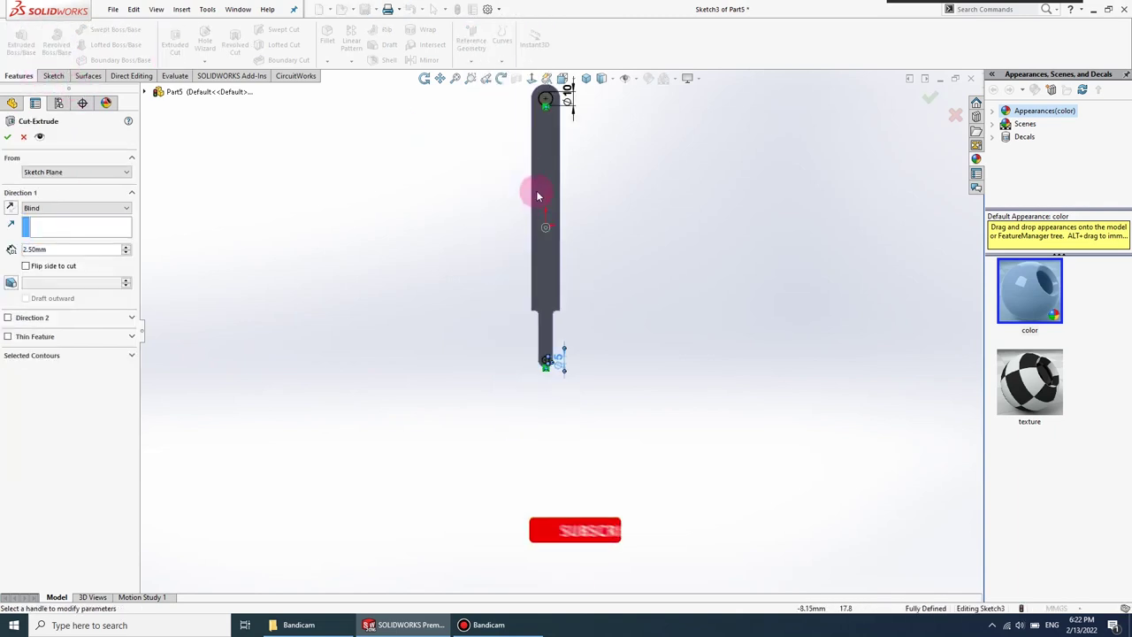
left_click(48, 209)
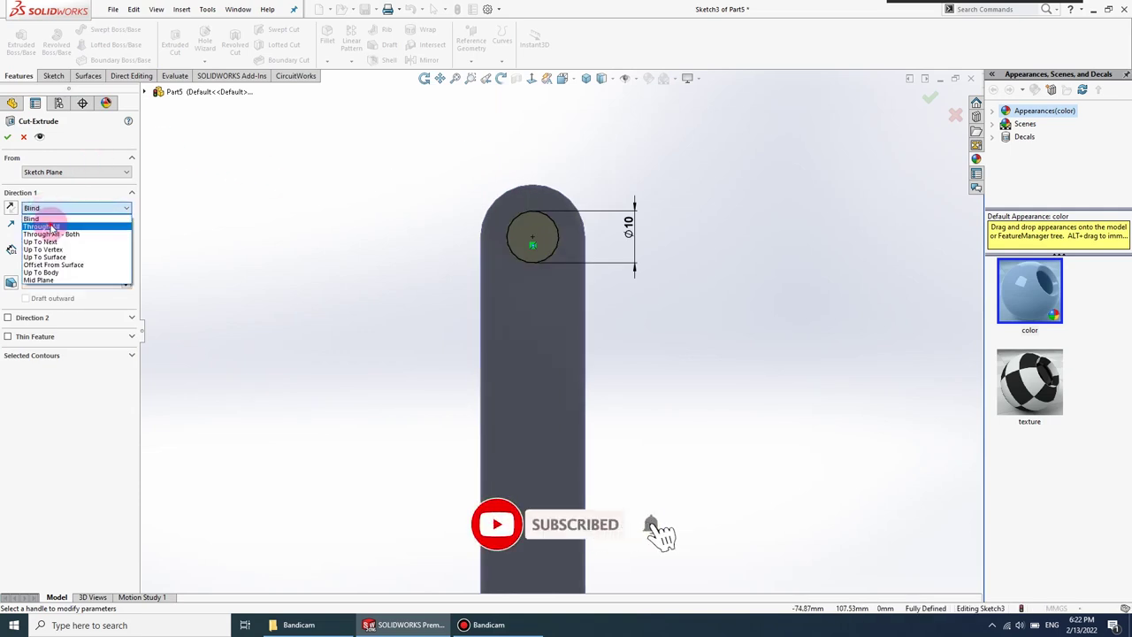
left_click(40, 222)
left_click(7, 135)
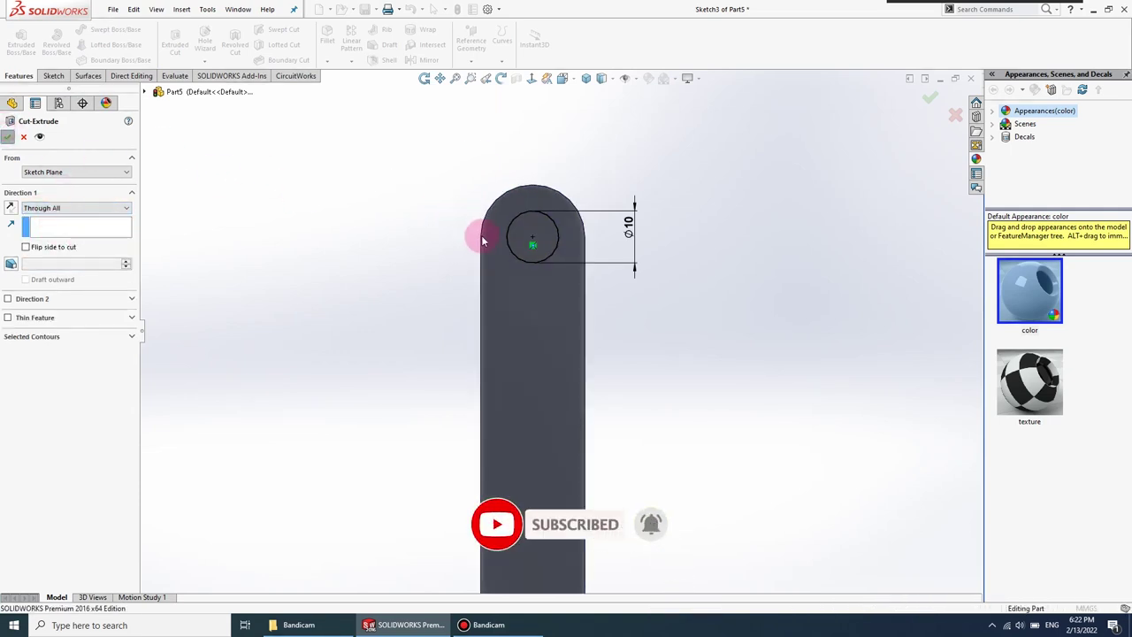
- Orbit the bar and set the view to Isometric
scroll(488, 321, "up", 3)
scroll(521, 430, "up", 2)
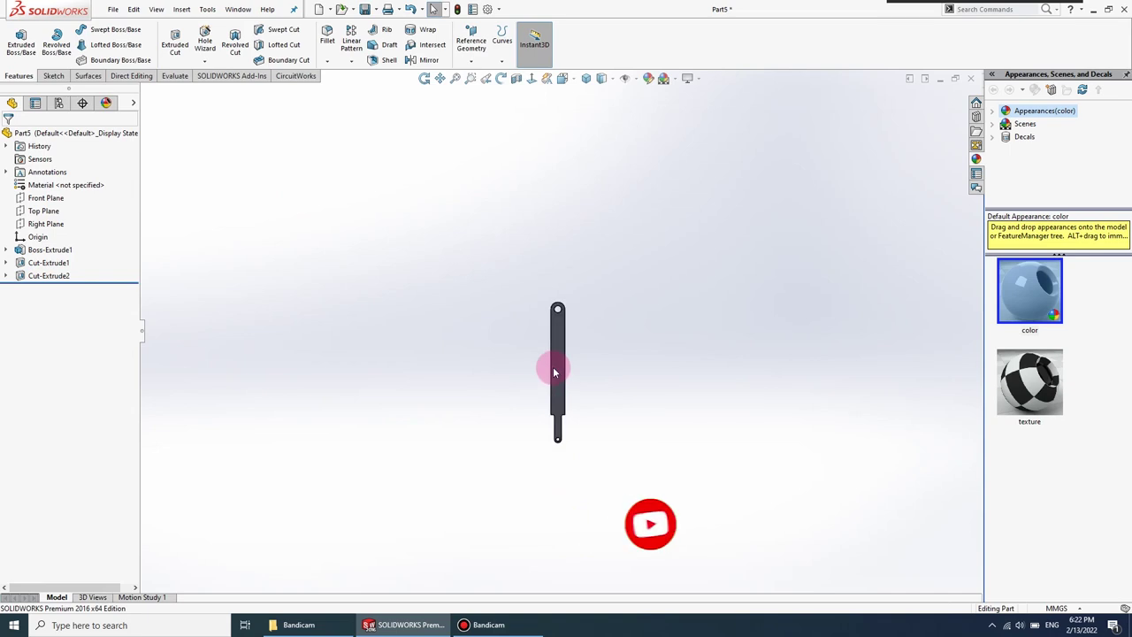
scroll(551, 366, "down", 3)
mouse_move(460, 316)
middle_mouse_down()
mouse_move(651, 355)
mouse_move(516, 339)
middle_mouse_up()
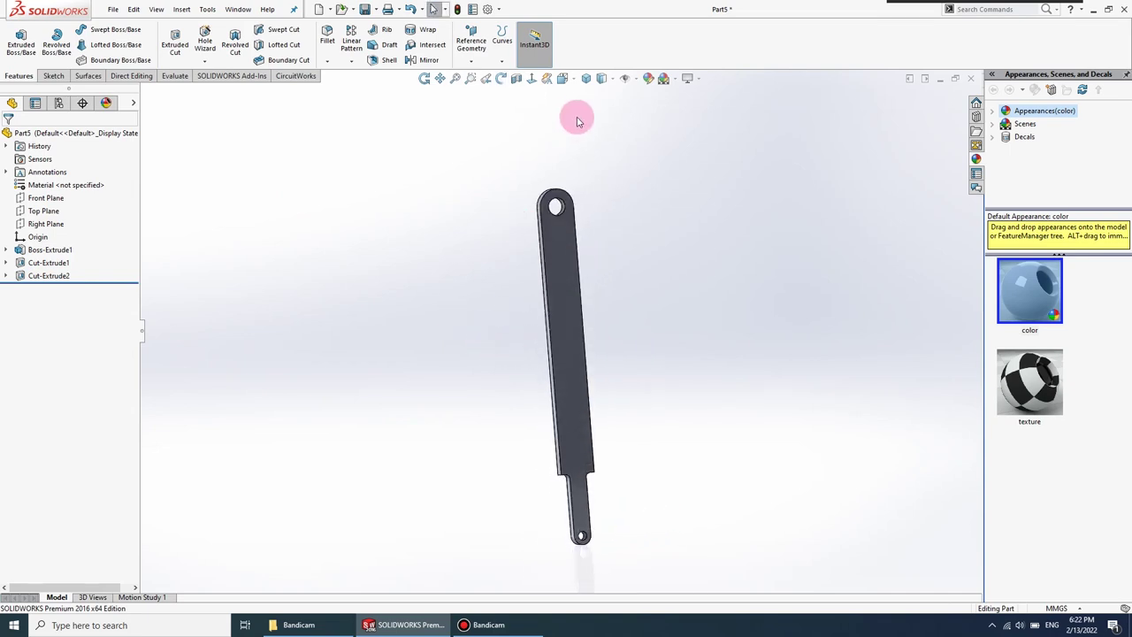
left_click(585, 80)
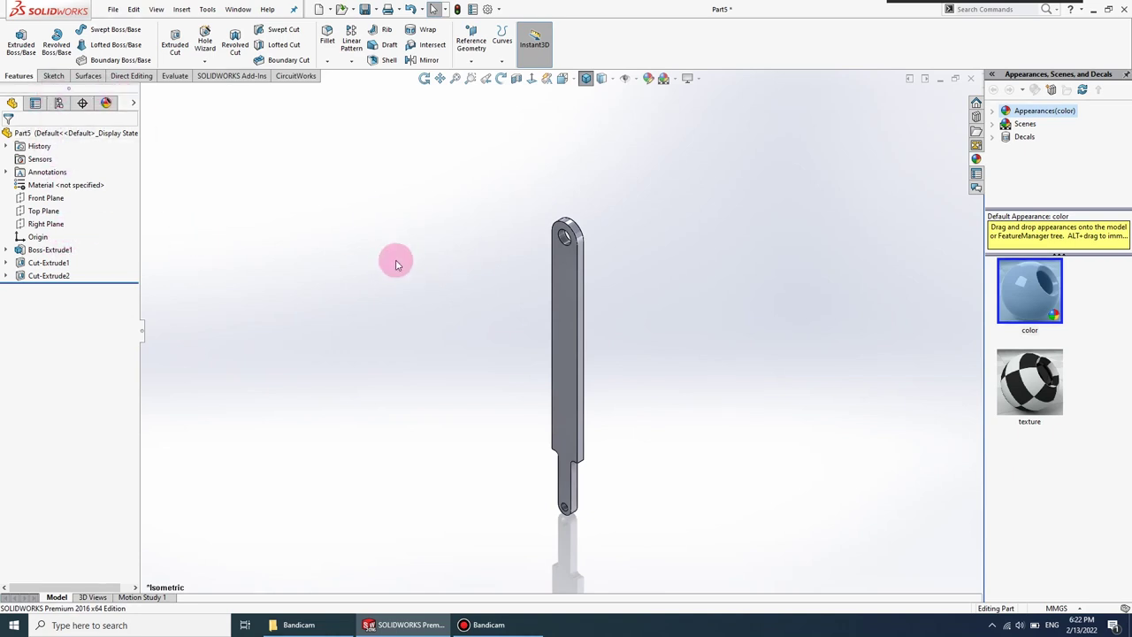
right_click(573, 320)
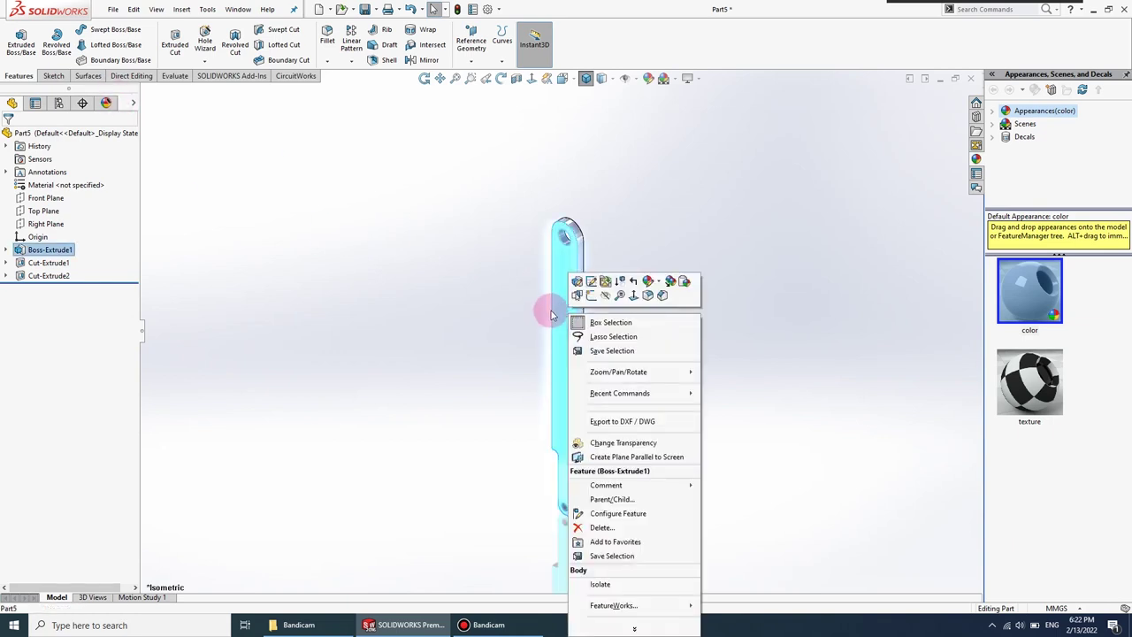
- Apply a teal (RGB 0, 255, 255) colour appearance to the whole part
left_click(652, 281)
left_click(673, 345)
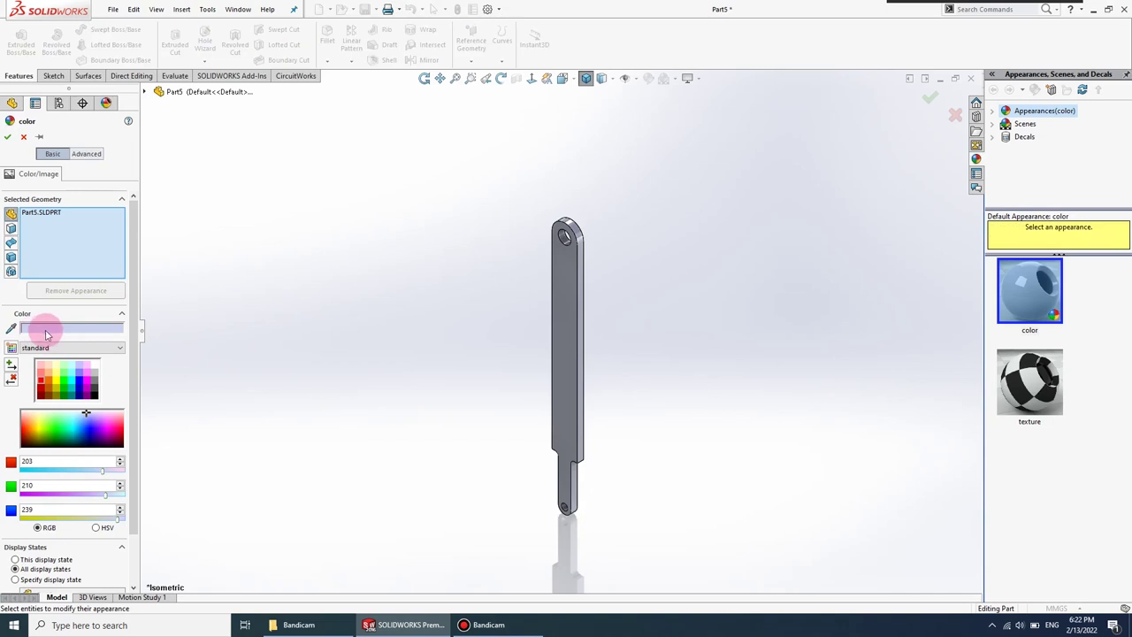
left_click(73, 384)
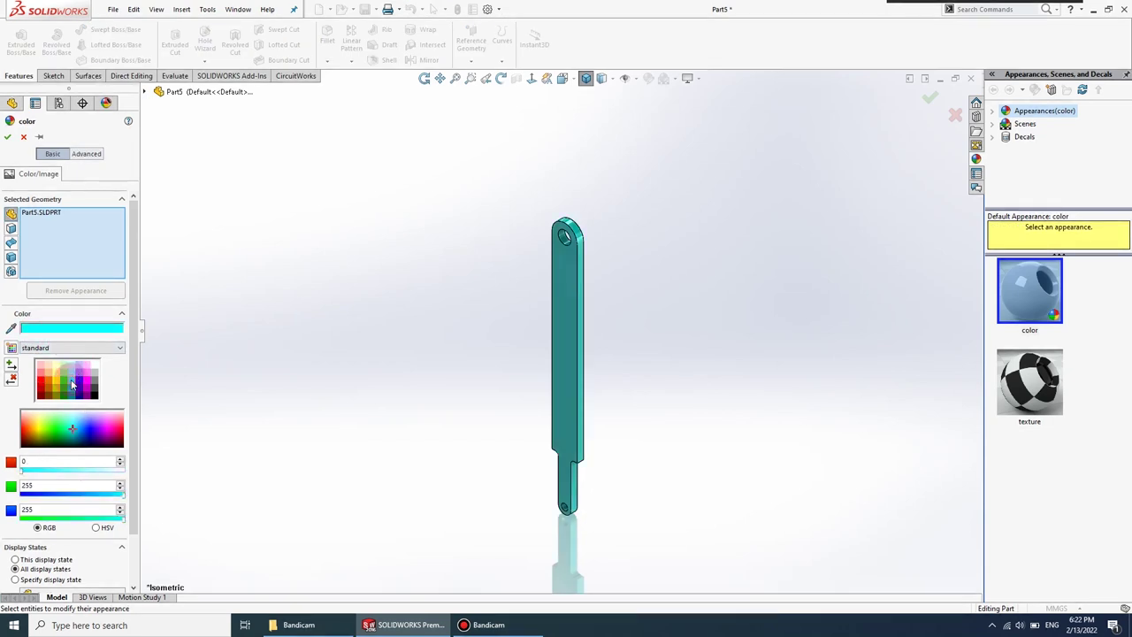
left_click(7, 136)
left_click(373, 336)
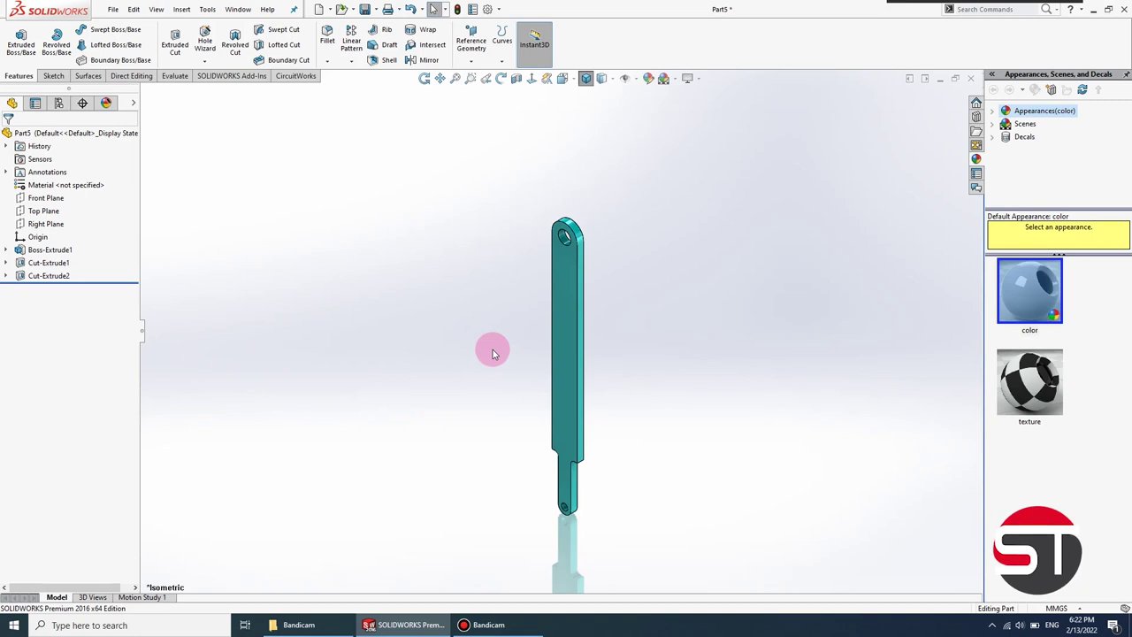
left_click(113, 8)
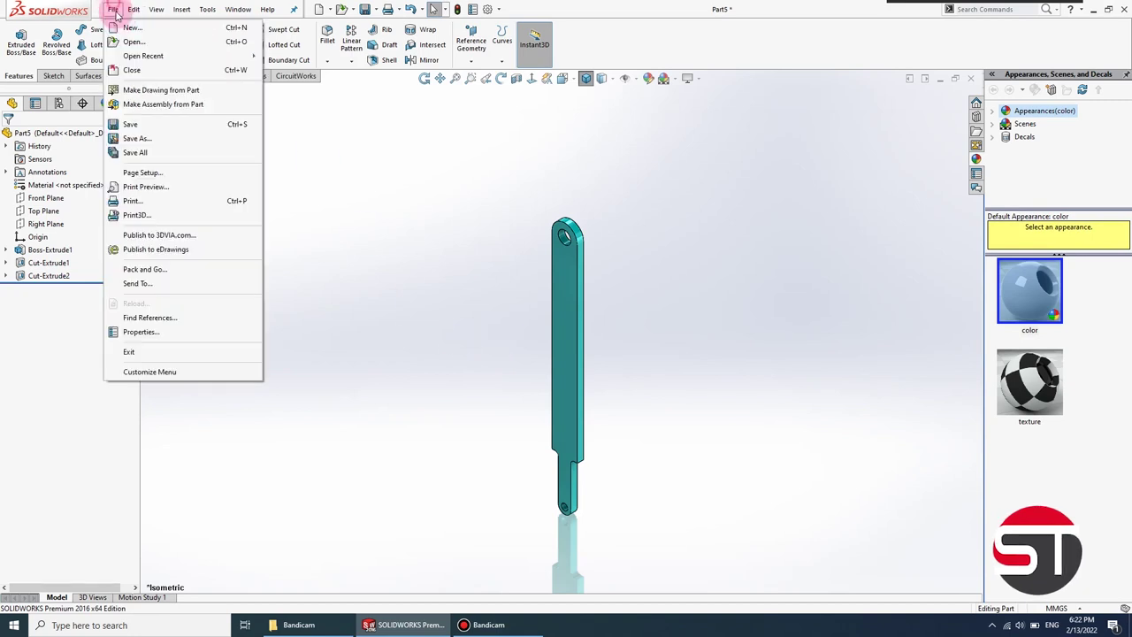
- Save the part as 'massless rod' in the Single Pendulum folder
left_click(141, 139)
type("massless rod")
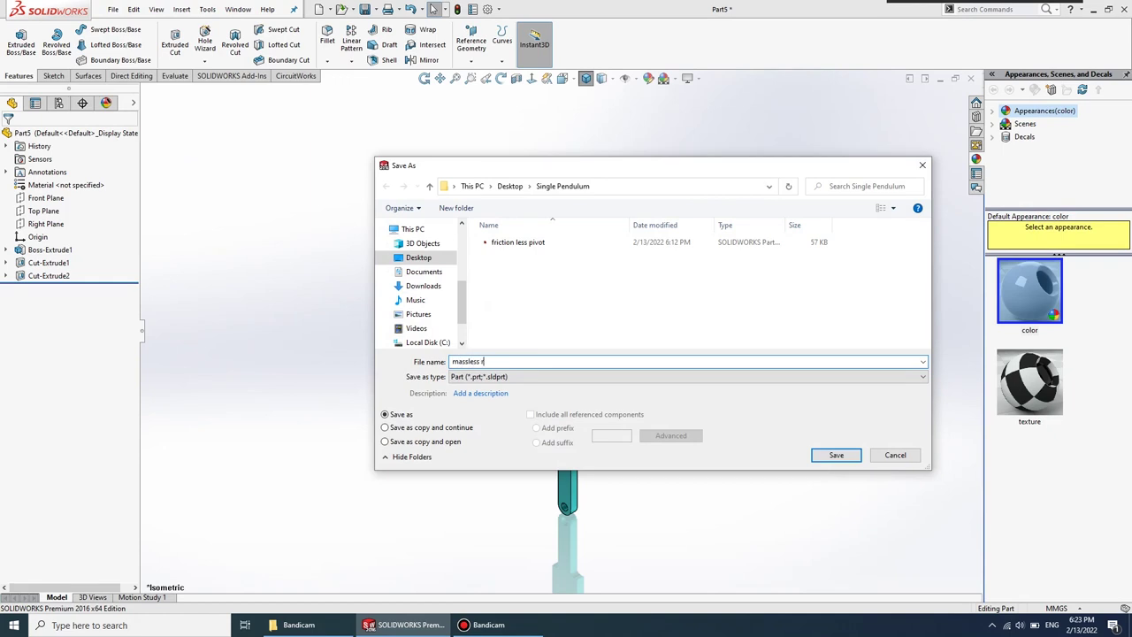
key("Return")
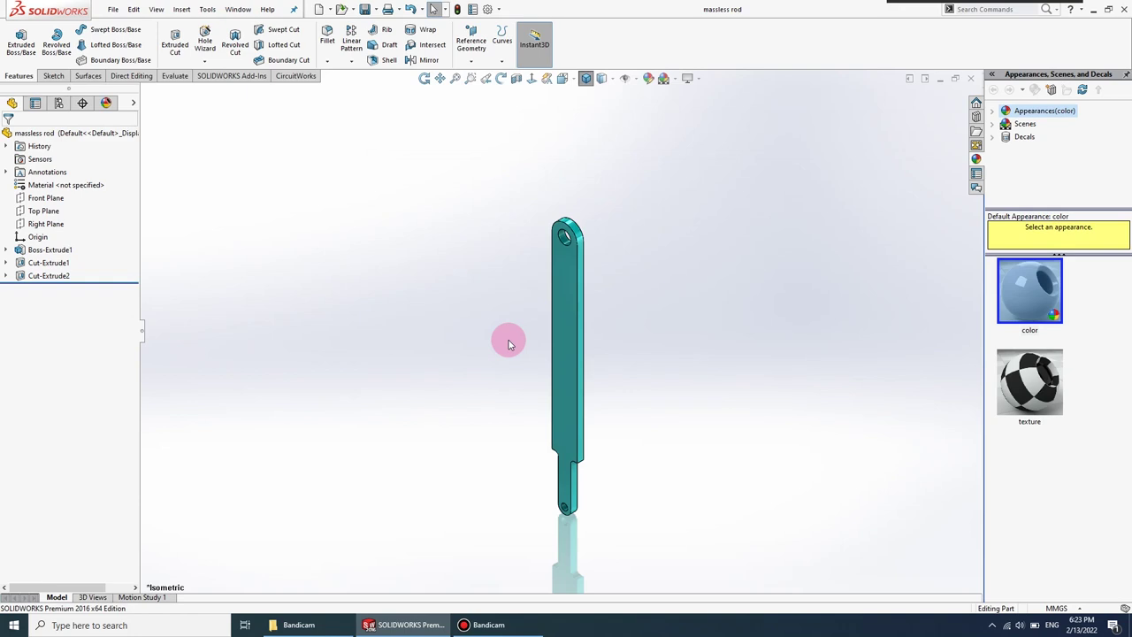
- Start a sketch on the rod's flat face, viewed Normal To
right_click(556, 355)
left_click(575, 285)
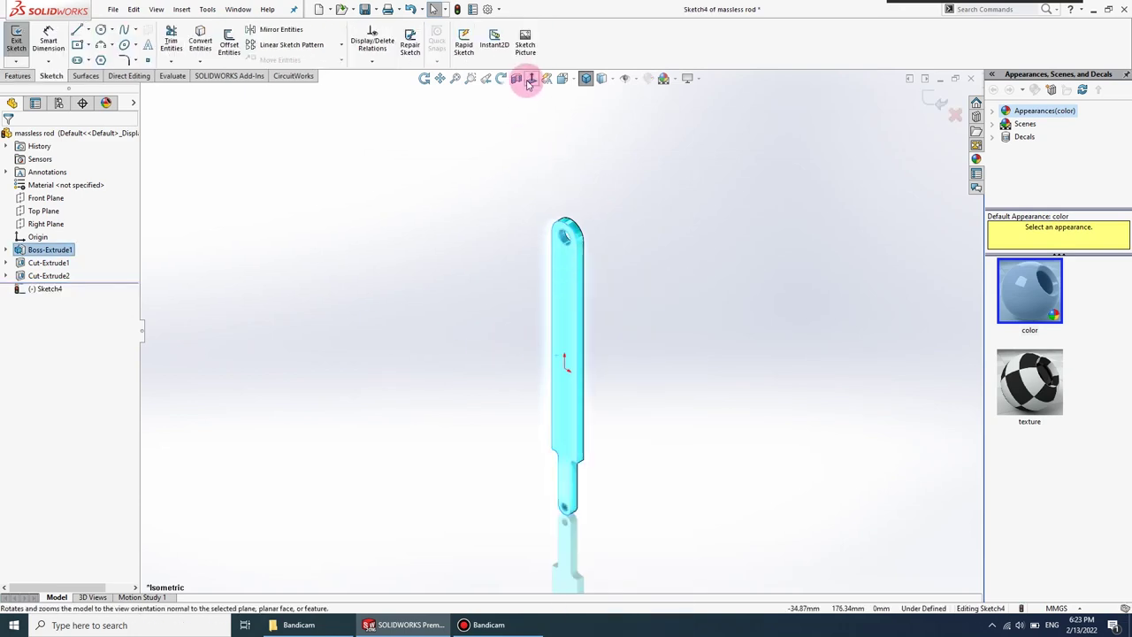
left_click(528, 81)
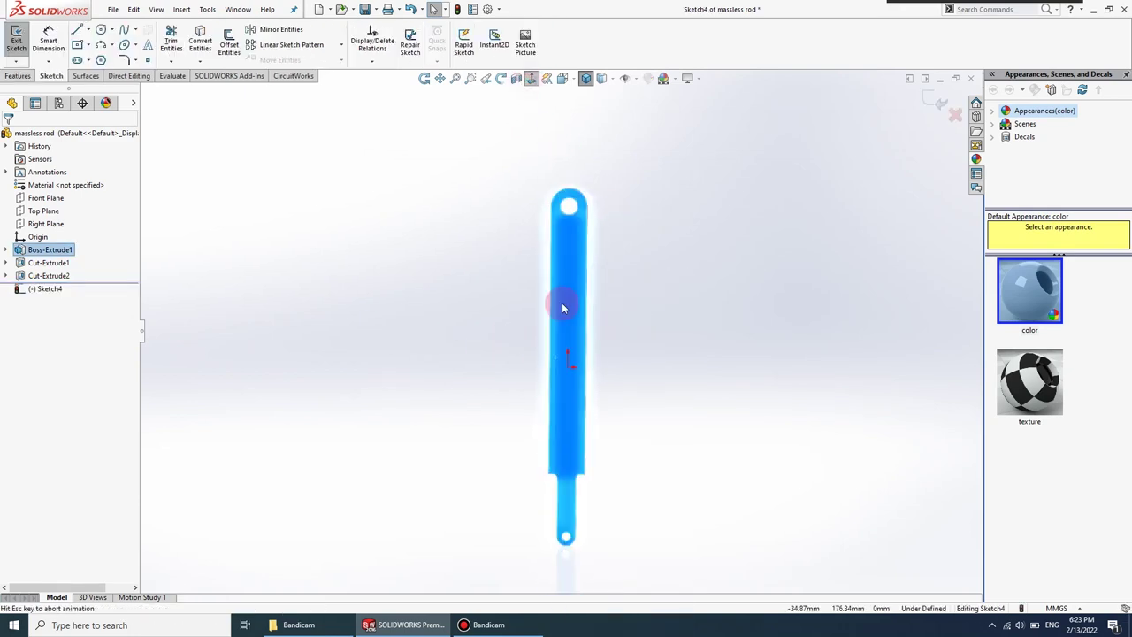
- Draw a corner rectangle along the rod, from near the bottom up to the step
left_click(78, 46)
scroll(551, 463, "down", 3)
scroll(553, 287, "up", 3)
scroll(567, 226, "down", 3)
scroll(570, 222, "up", 3)
scroll(553, 279, "down", 4)
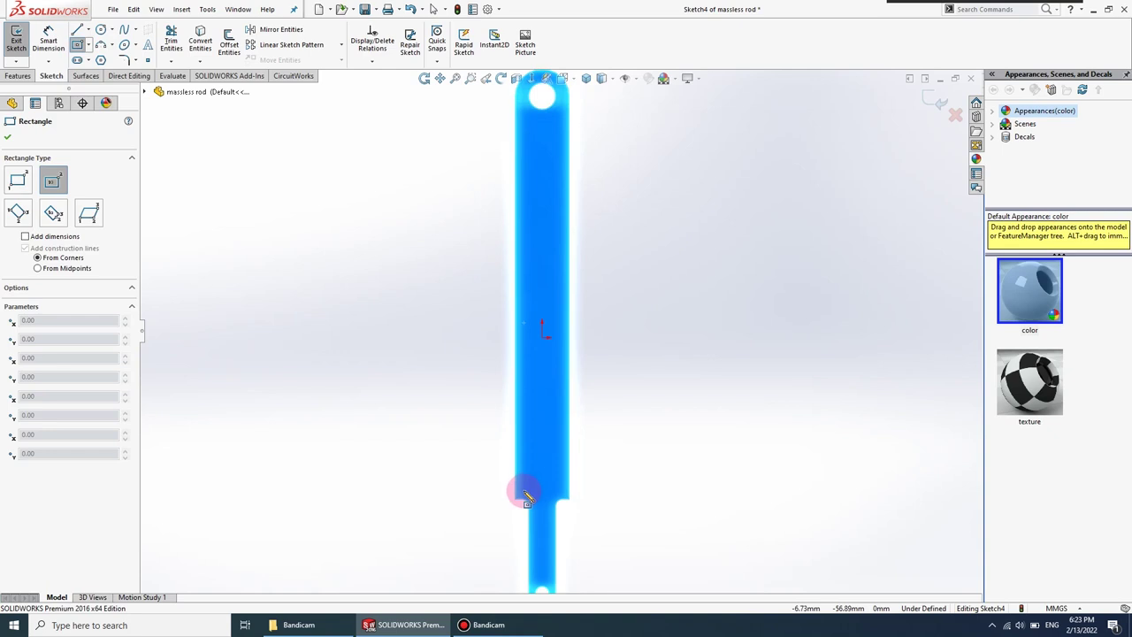
left_click(525, 499)
right_click(542, 247)
left_click(557, 251)
left_click(89, 46)
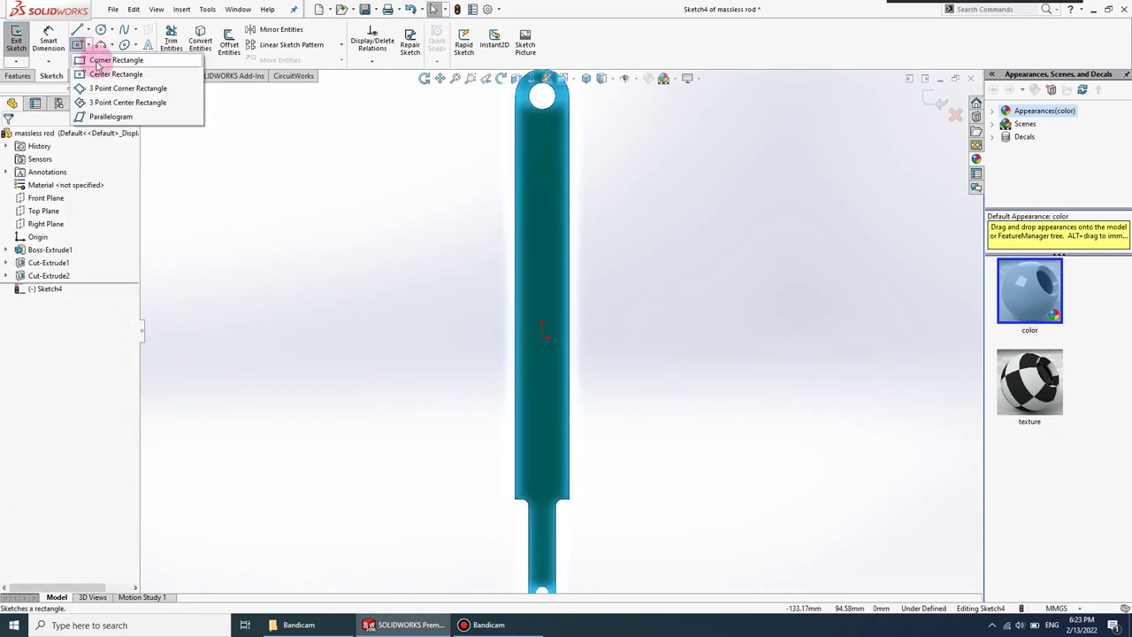
left_click(110, 56)
left_click(522, 495)
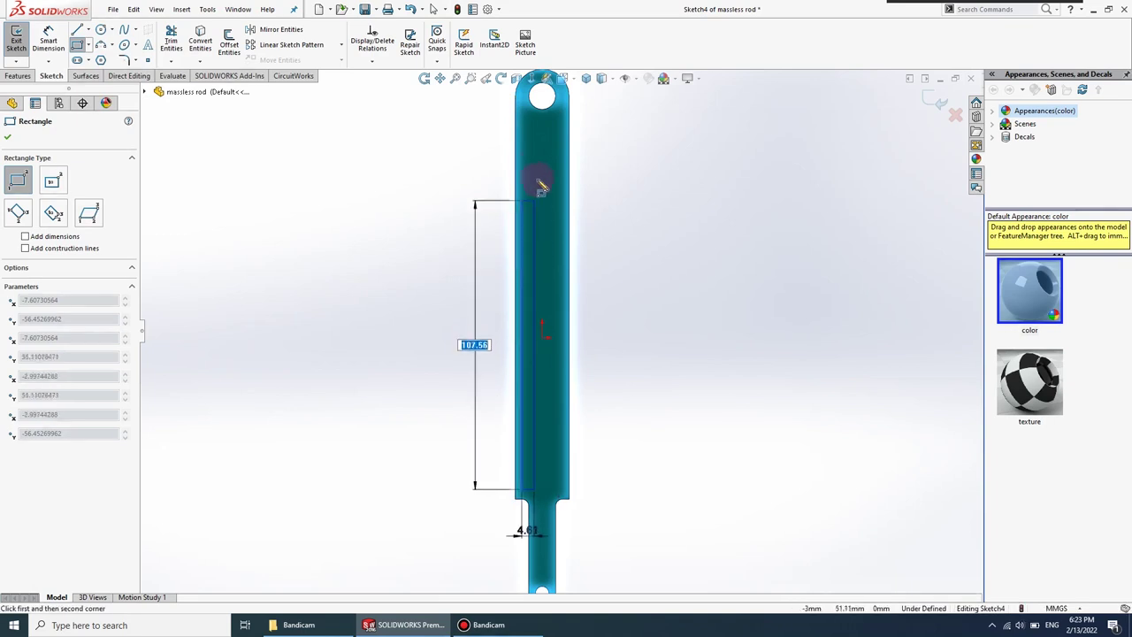
left_click(537, 134)
- Dimension the rectangle 5 above the step and 120 long
left_click(46, 40)
left_click(526, 491)
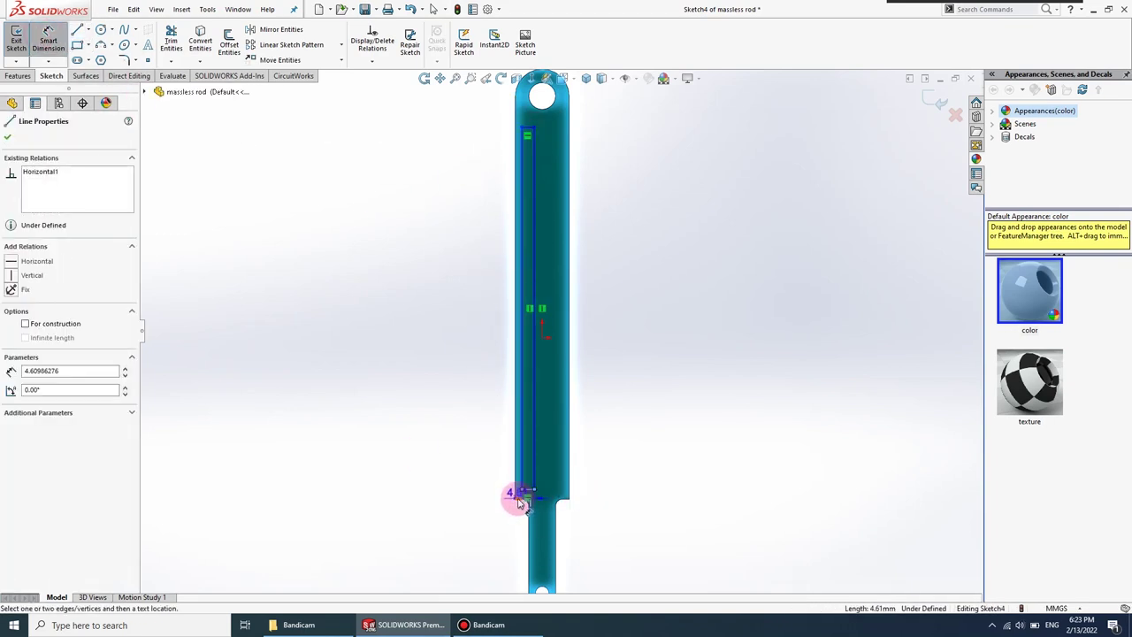
left_click_drag(525, 492, 476, 510)
type("5")
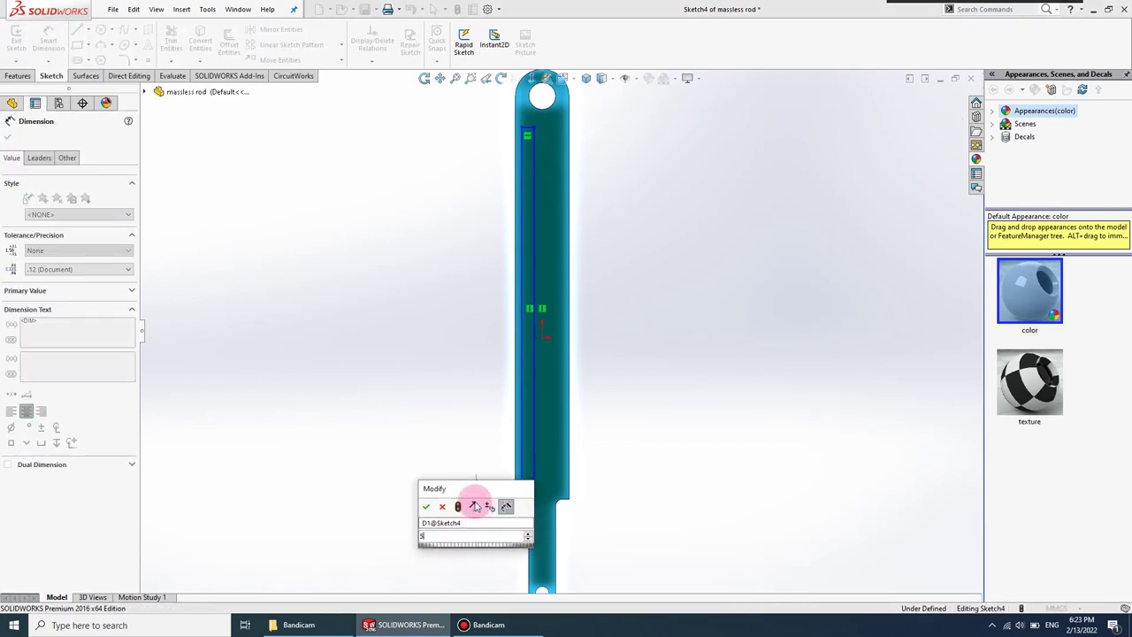
key("Return")
left_click(523, 200)
left_click(440, 215)
type("20")
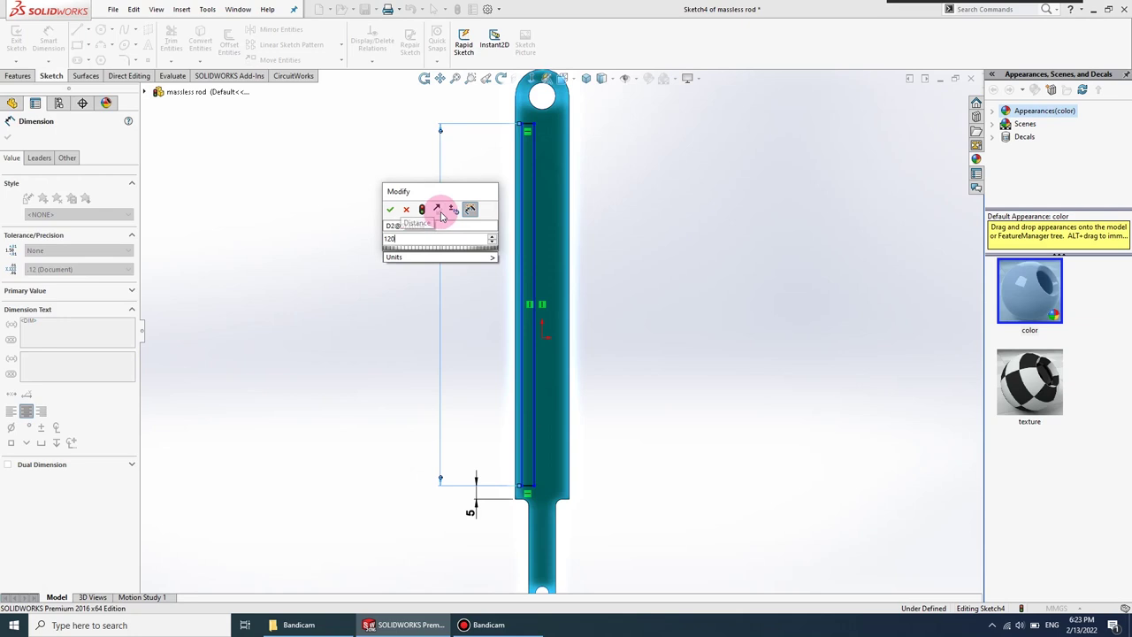
key("Return")
- Dimension the rectangle 2 from the rod's edge and 4 wide
scroll(523, 258, "up", 5)
left_click(550, 272)
left_click(527, 280)
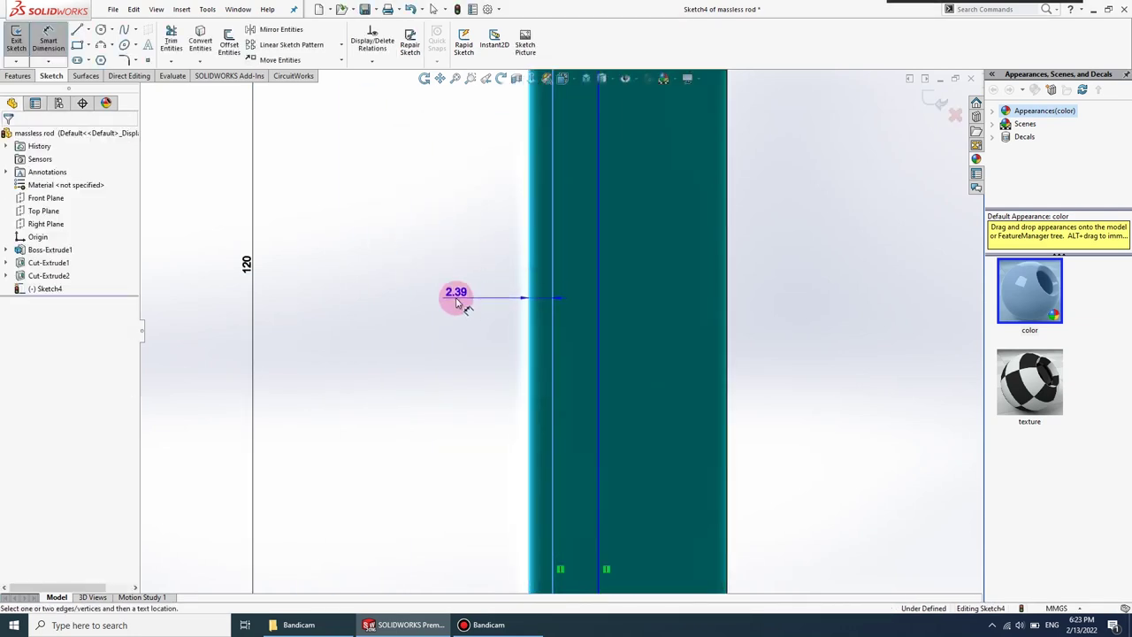
left_click(458, 303)
type("2")
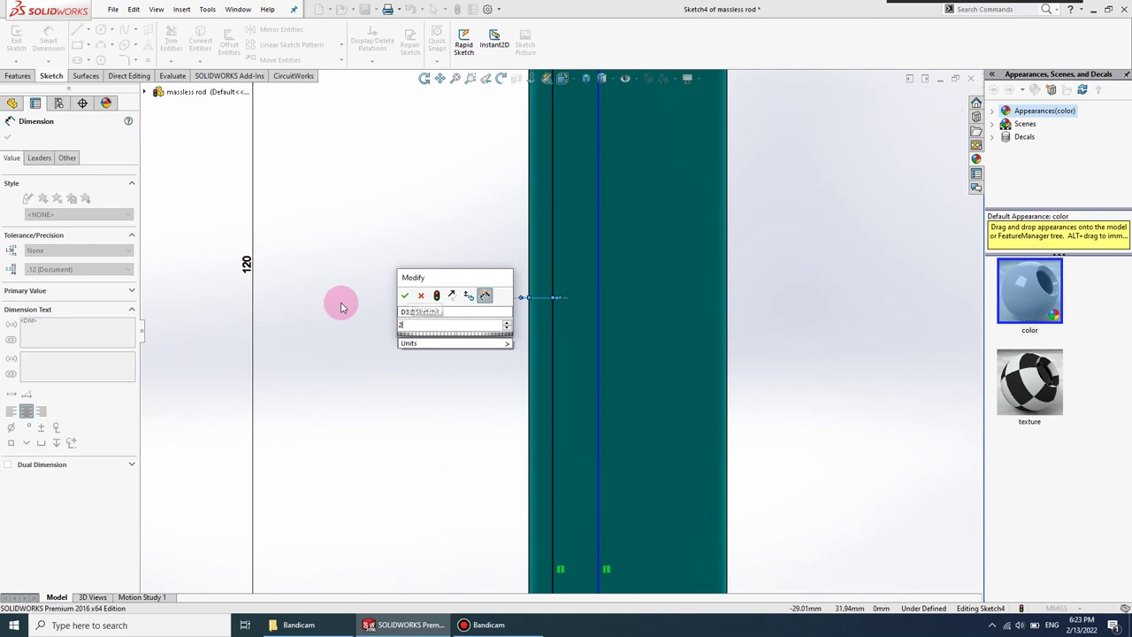
key("Return")
left_click(596, 362)
left_click(549, 369)
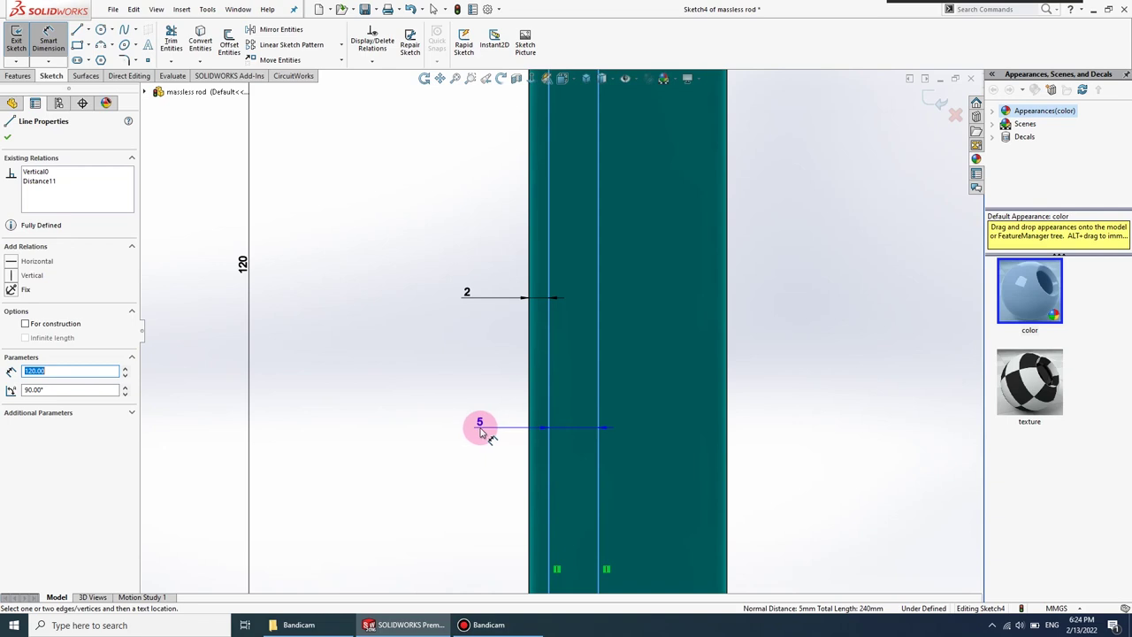
left_click(480, 432)
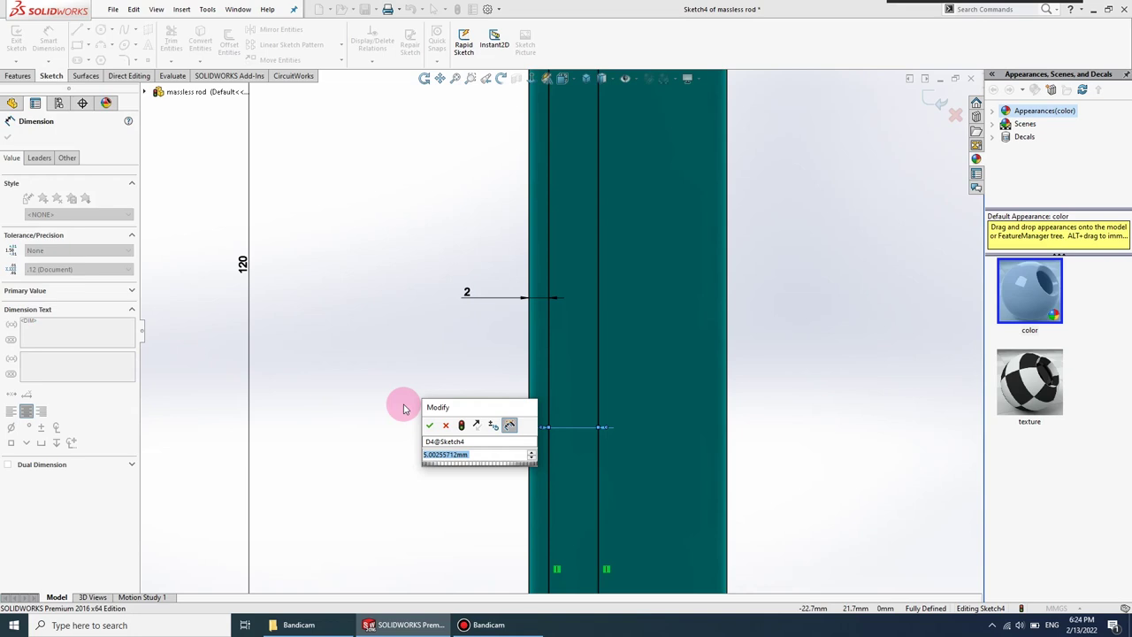
type("4")
key("Return")
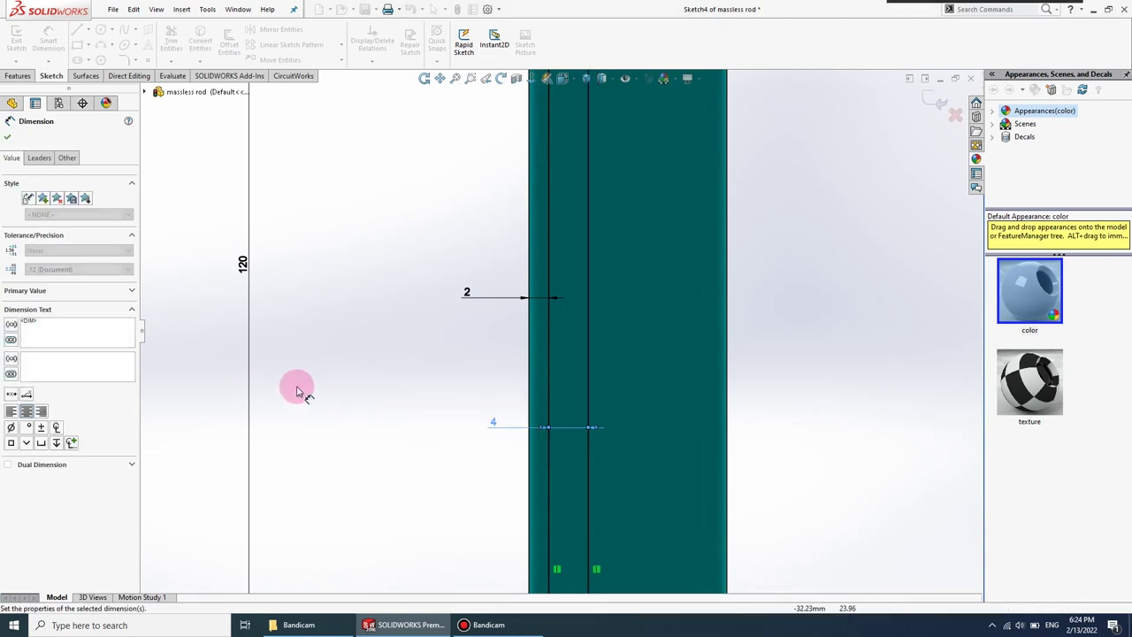
left_click(7, 136)
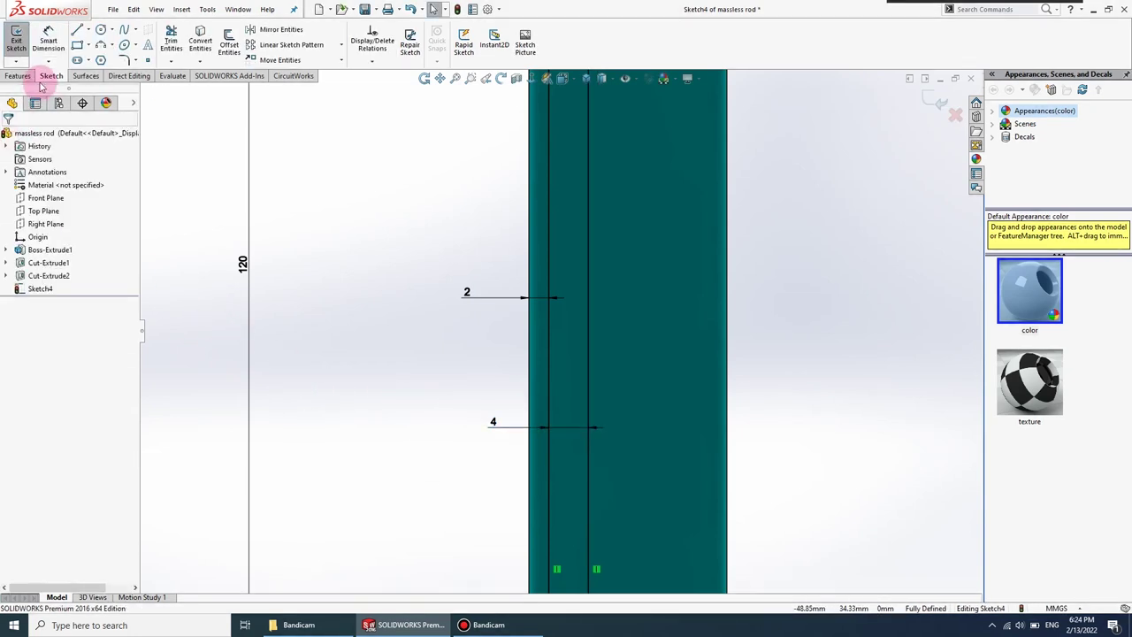
- Extrude-cut the rectangle Through All from the sketch plane, creating Cut-Extrude3
left_click(18, 76)
left_click(175, 46)
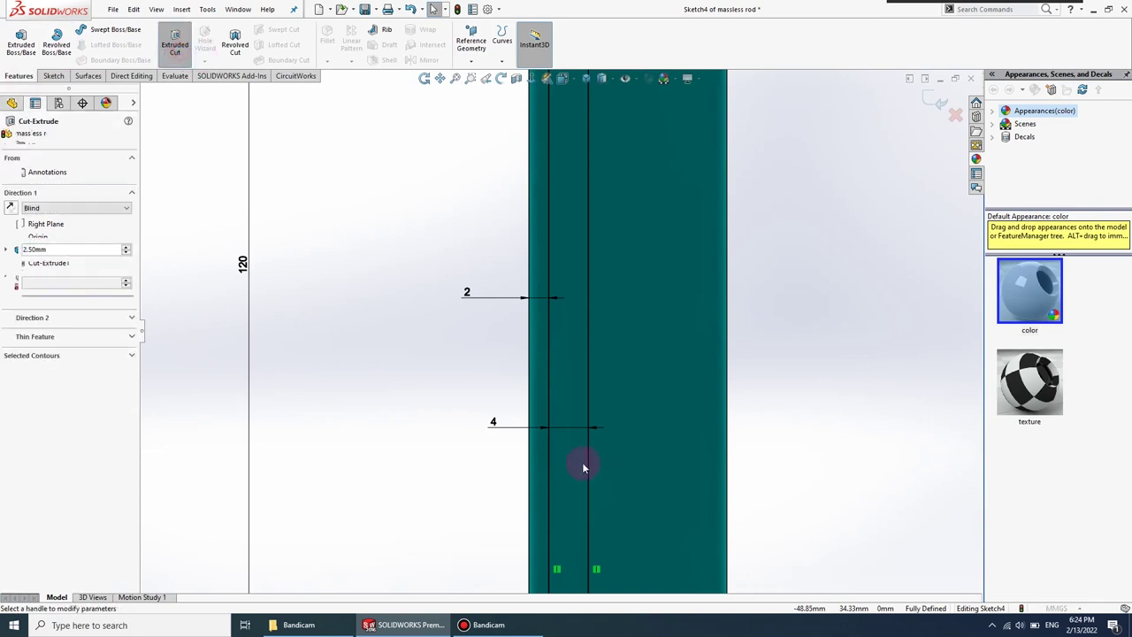
left_click(50, 171)
left_click(48, 181)
left_click(55, 209)
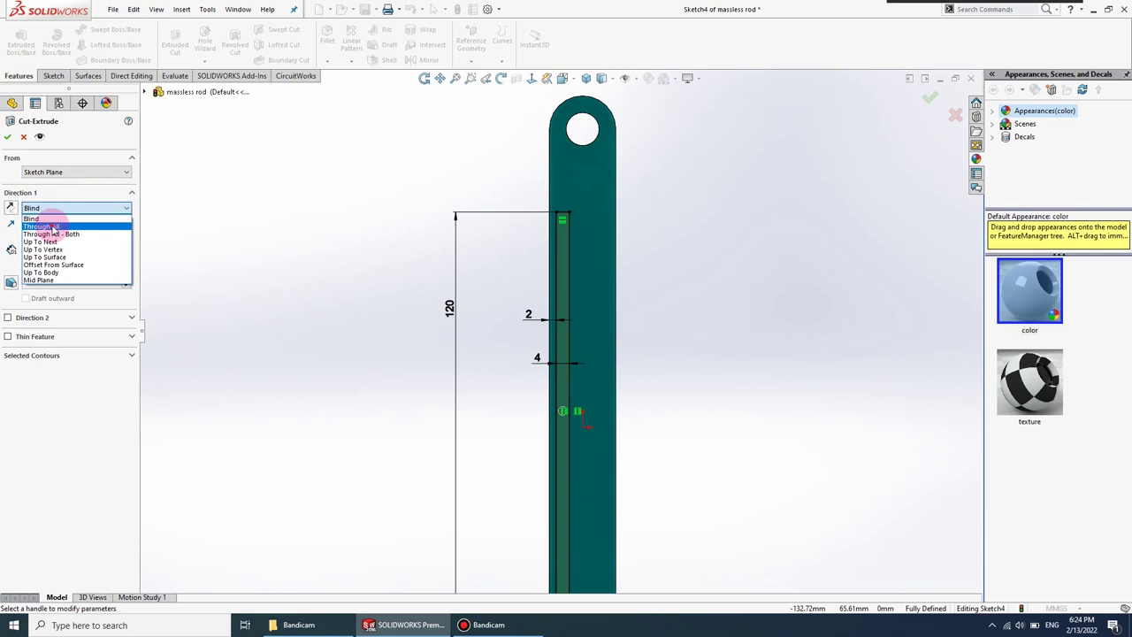
left_click(42, 226)
left_click(7, 137)
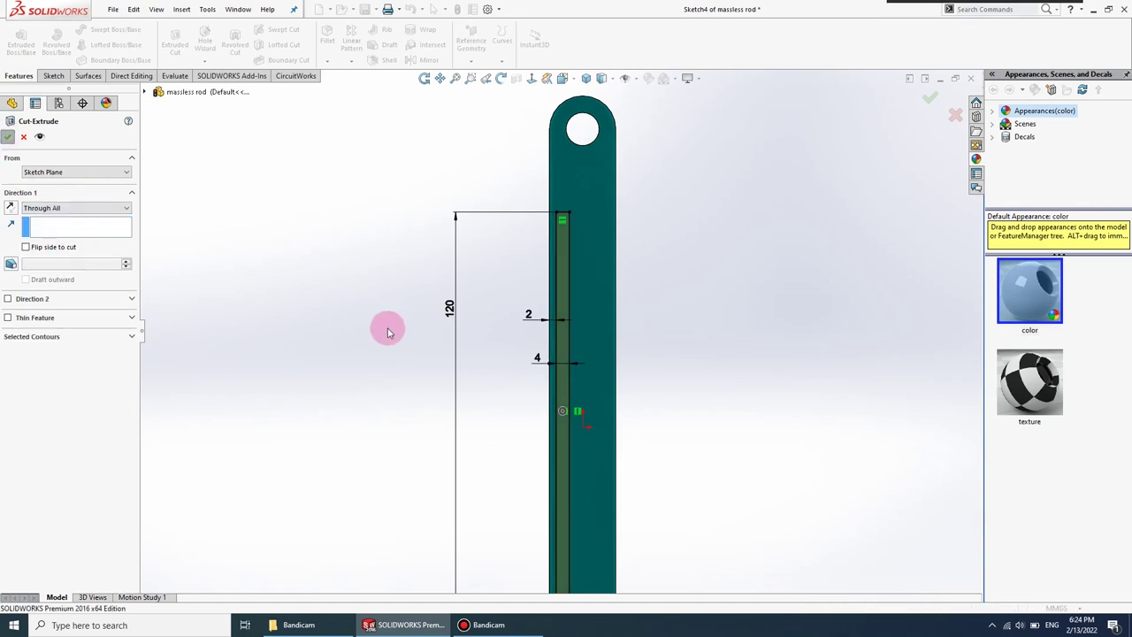
left_click(388, 333)
scroll(495, 353, "up", 3)
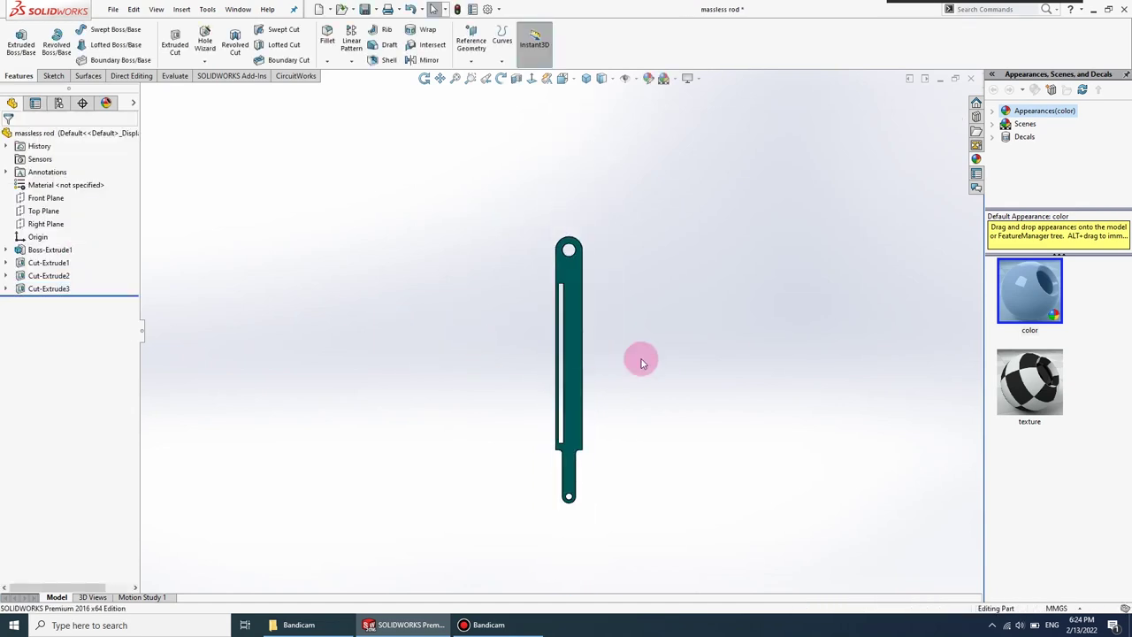
scroll(533, 324, "down", 2)
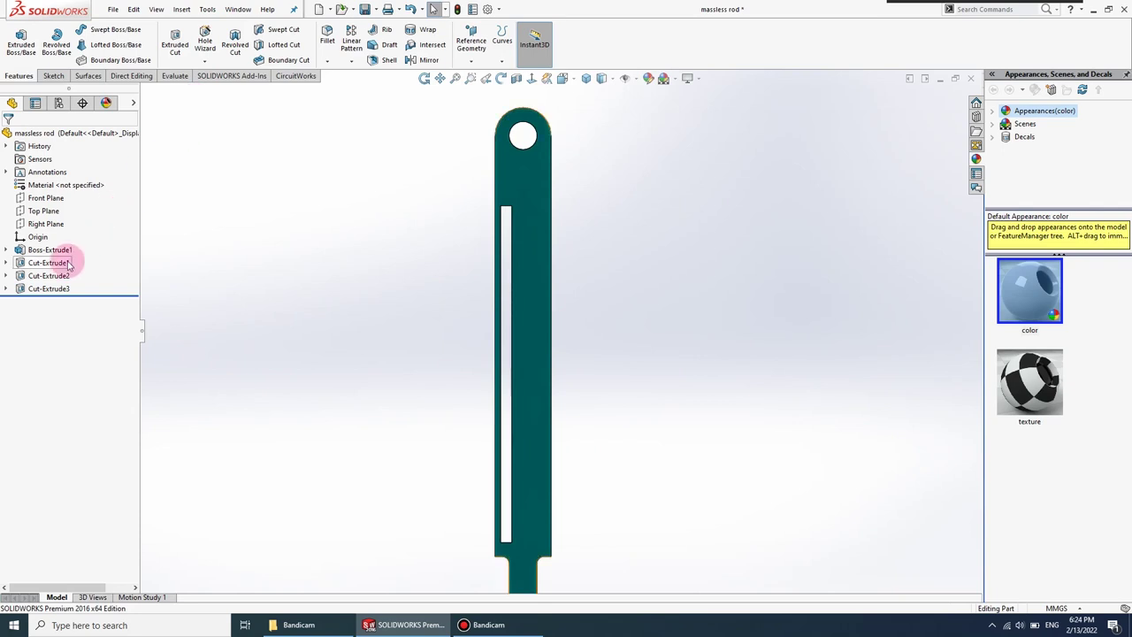
left_click(49, 288)
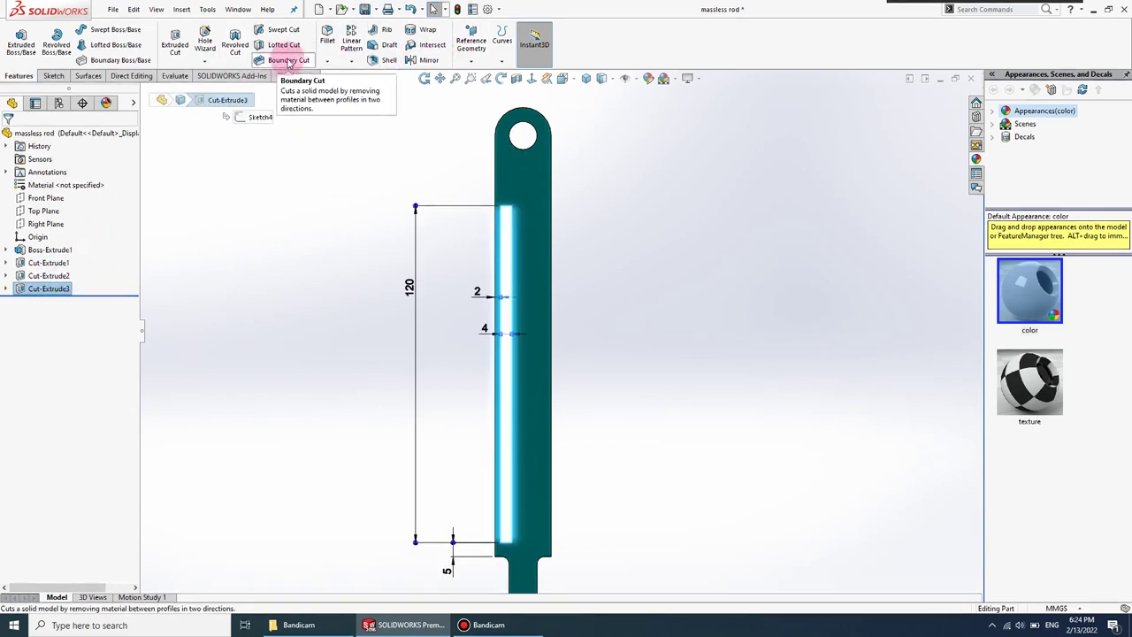
- Linear-pattern Cut-Extrude3 into 3 slots spaced 6 mm along the rod edge
left_click(351, 42)
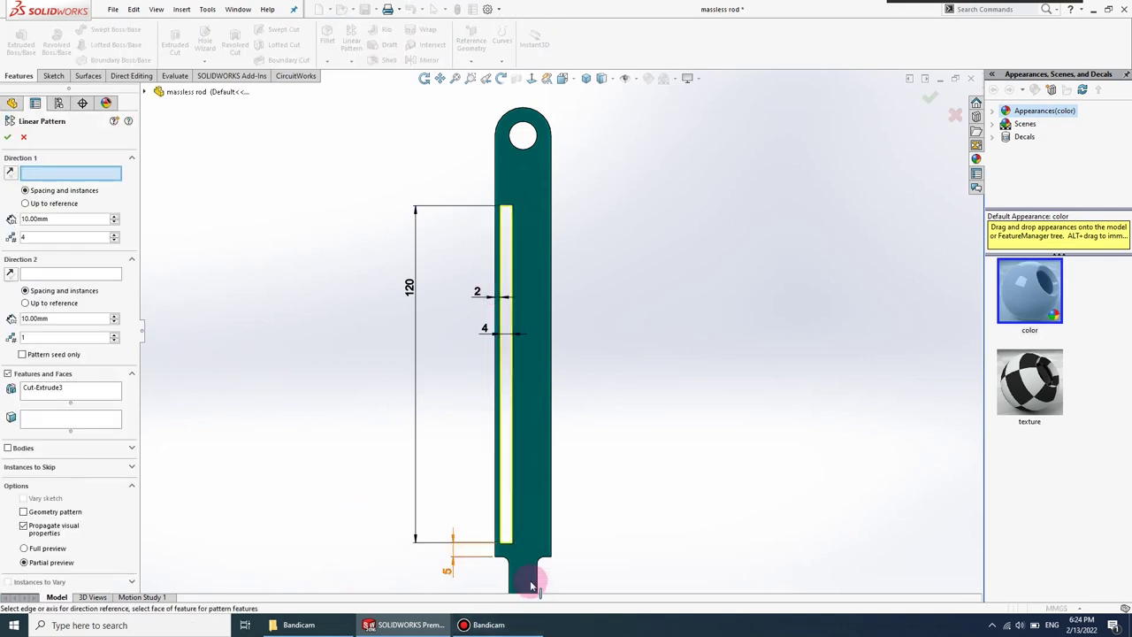
left_click(500, 563)
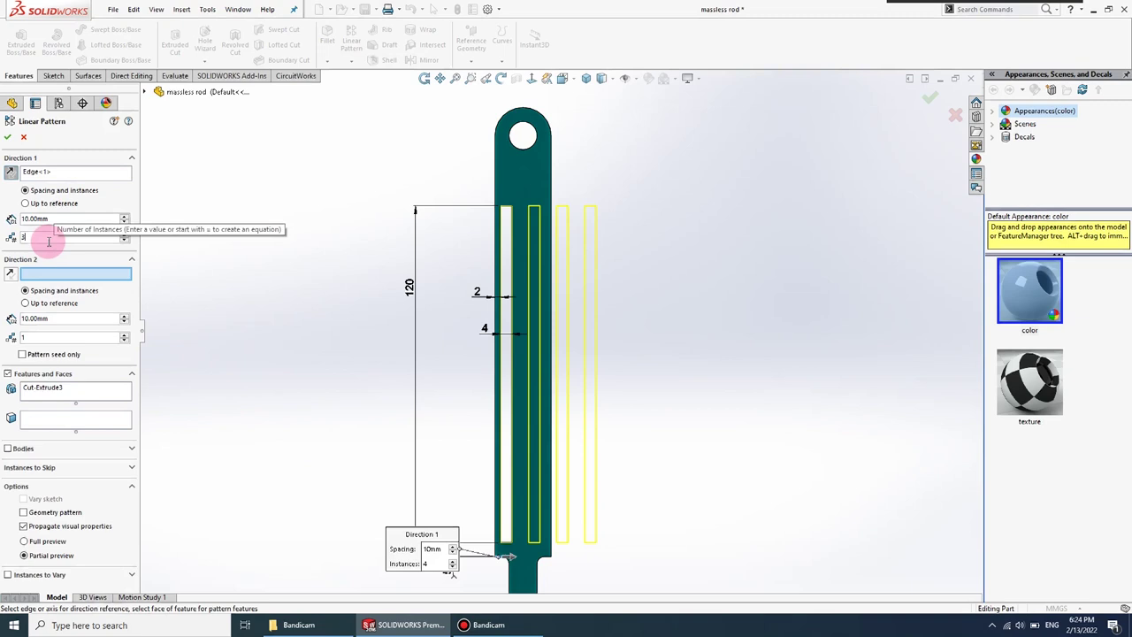
type("3")
left_click(63, 218)
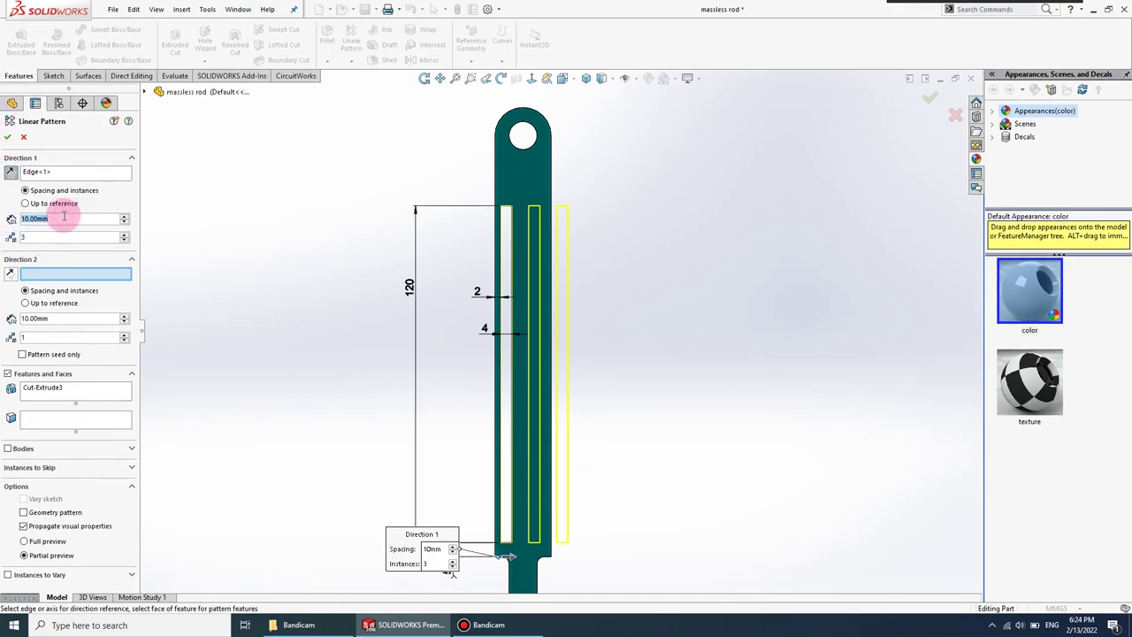
type("6")
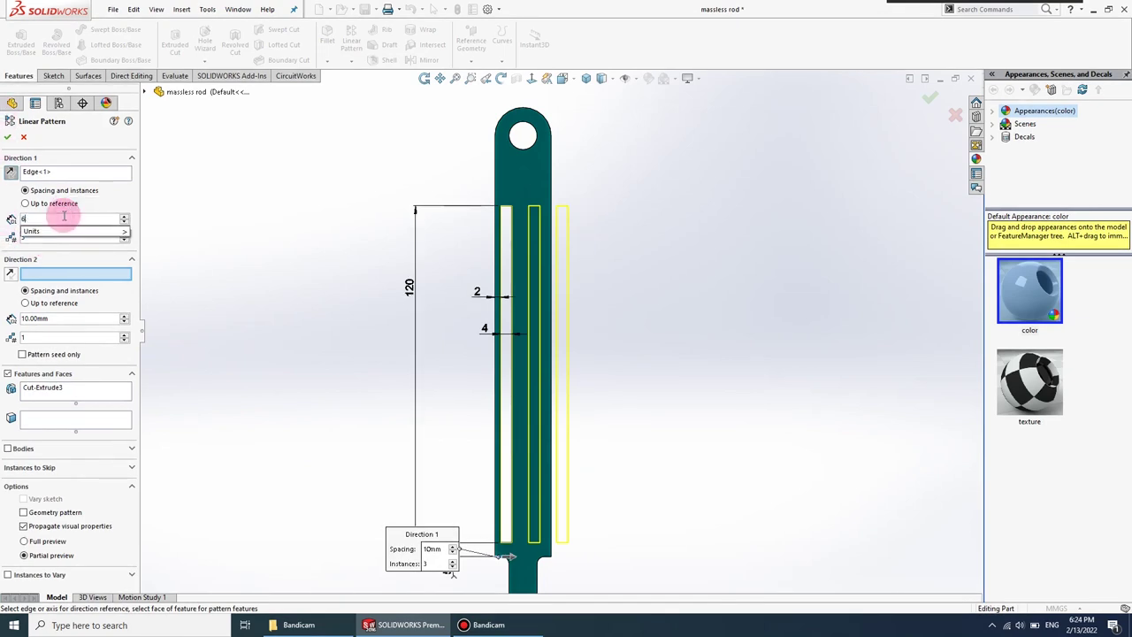
key("Return")
left_click(210, 248)
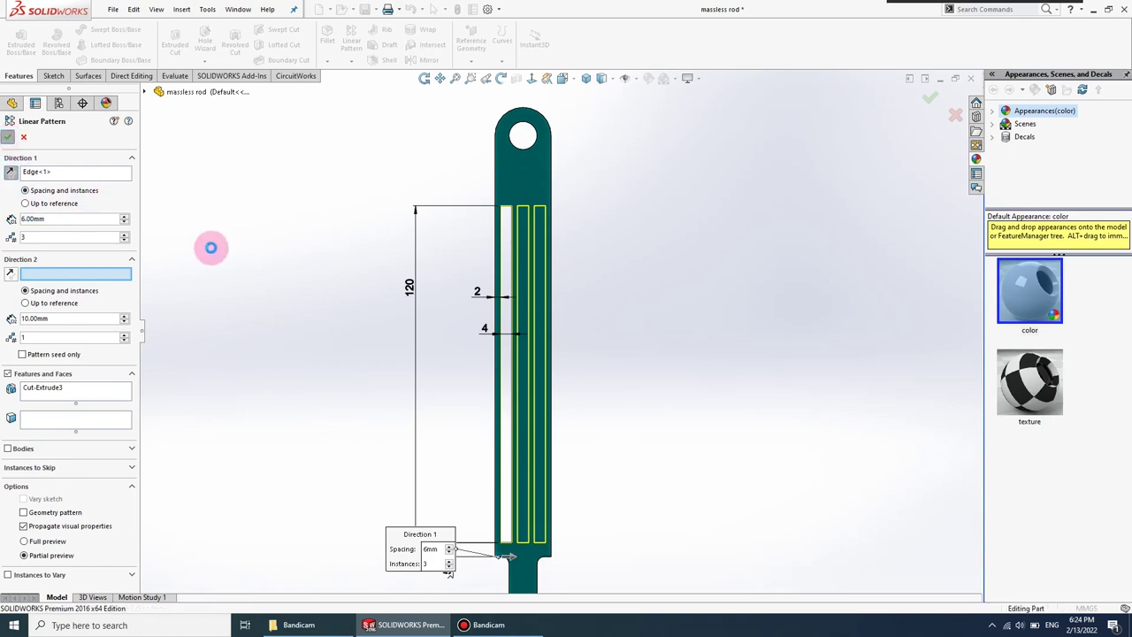
key("Return")
key("f")
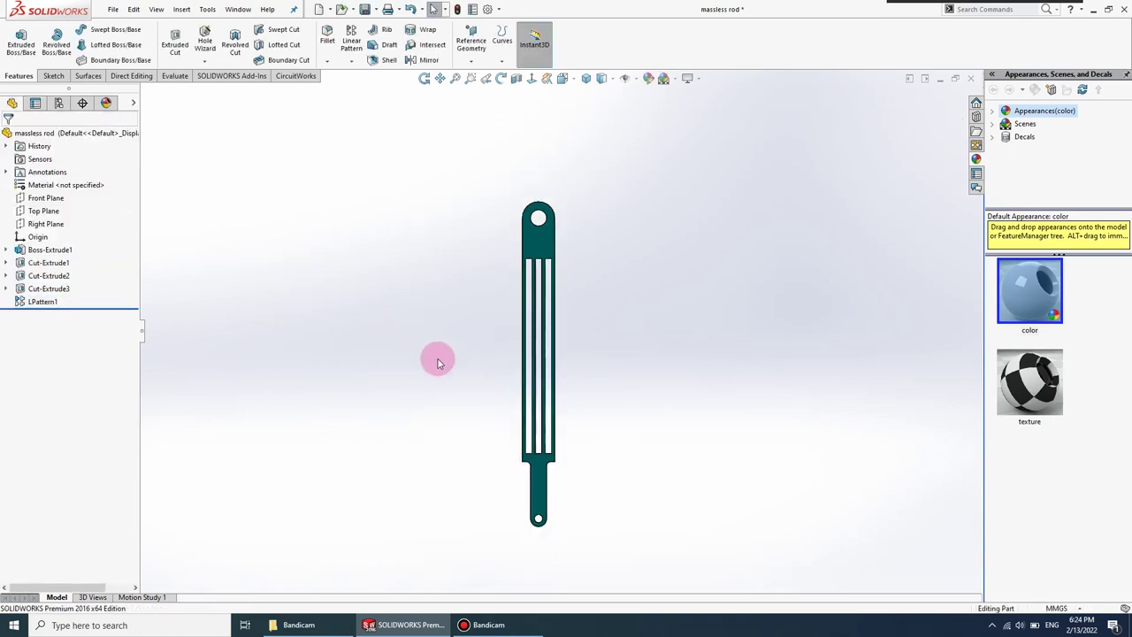
left_click(587, 78)
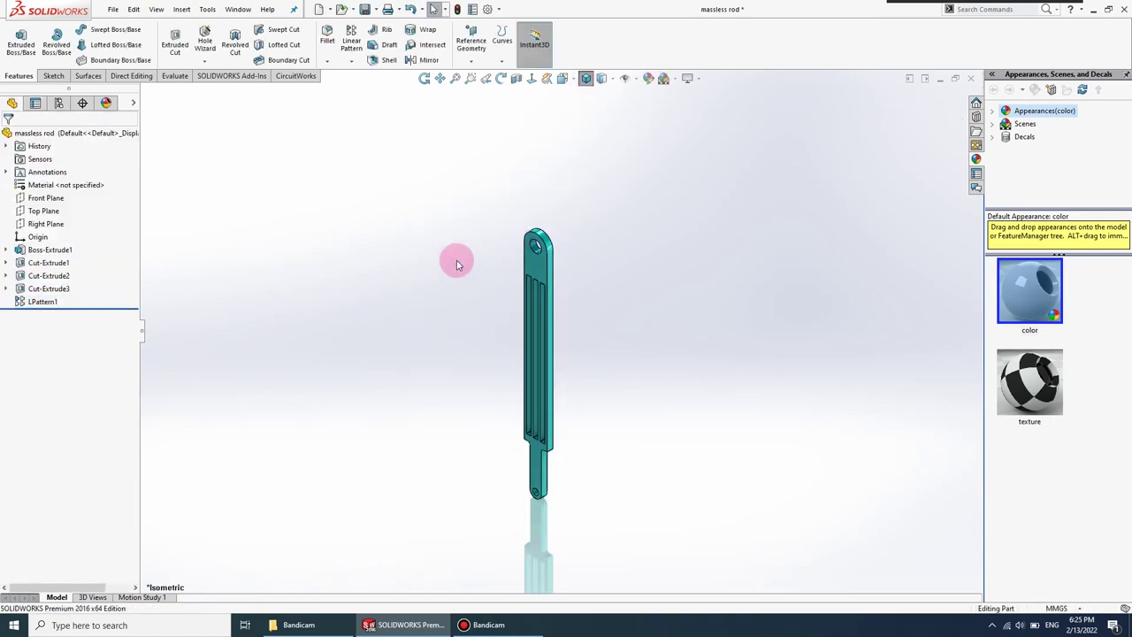
- Save the rod over the existing 'massless rod' file, confirming the replacement
left_click(120, 9)
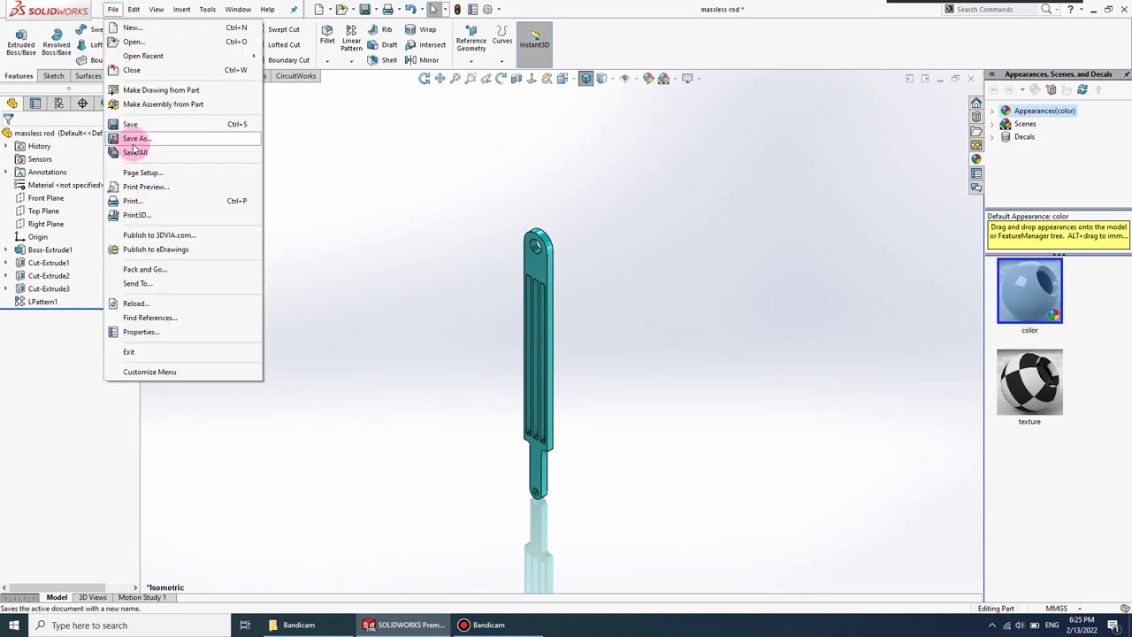
left_click(134, 135)
left_click(525, 255)
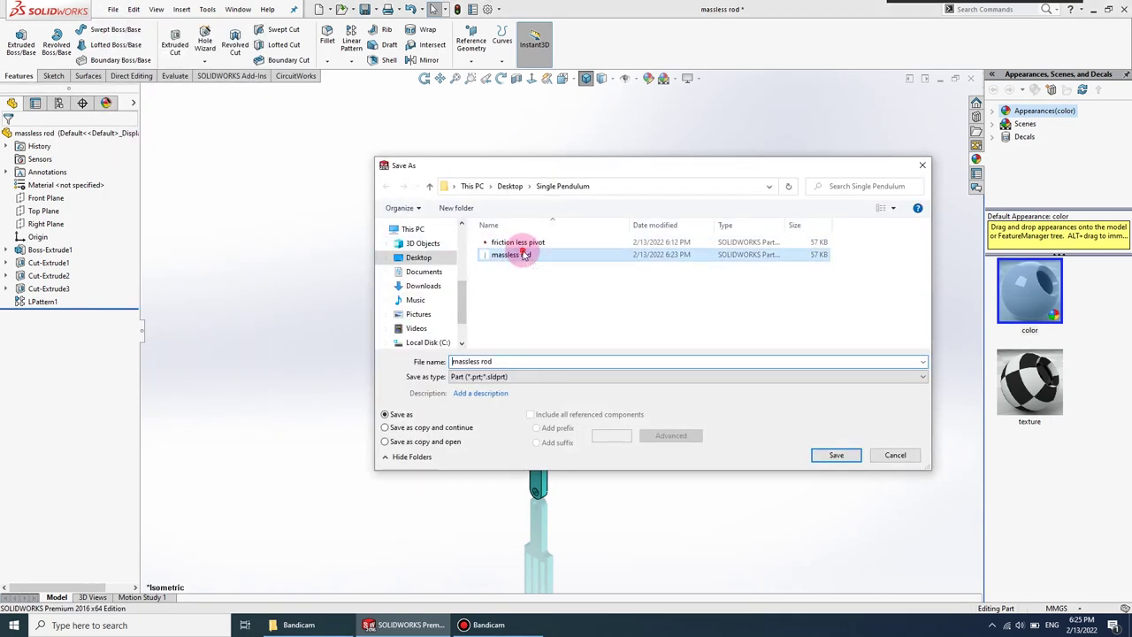
left_click(836, 456)
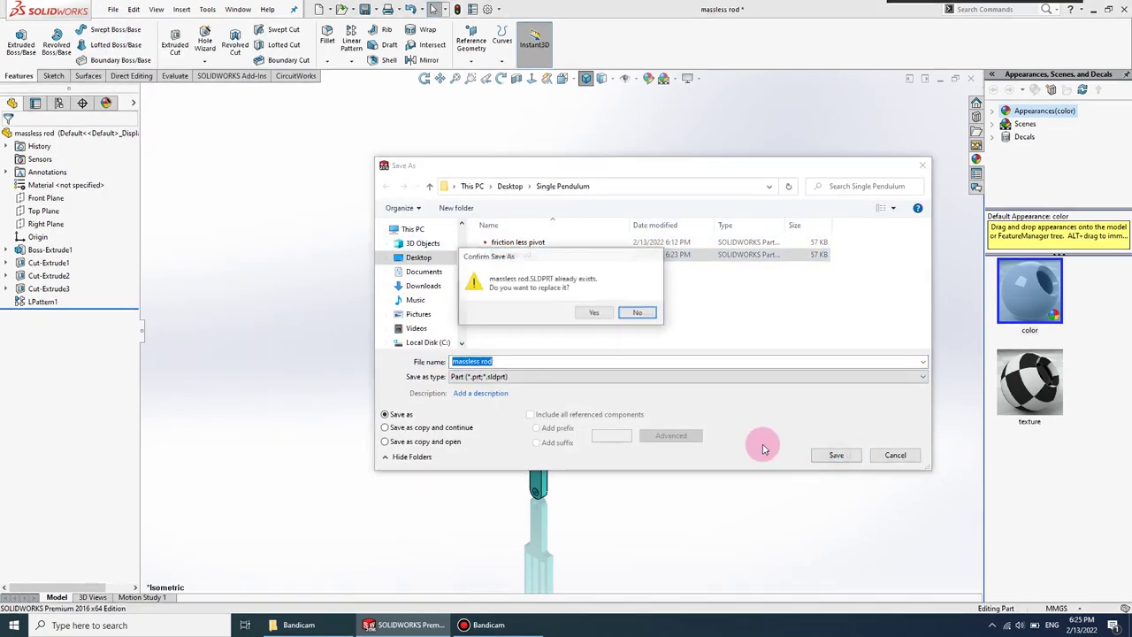
left_click(606, 313)
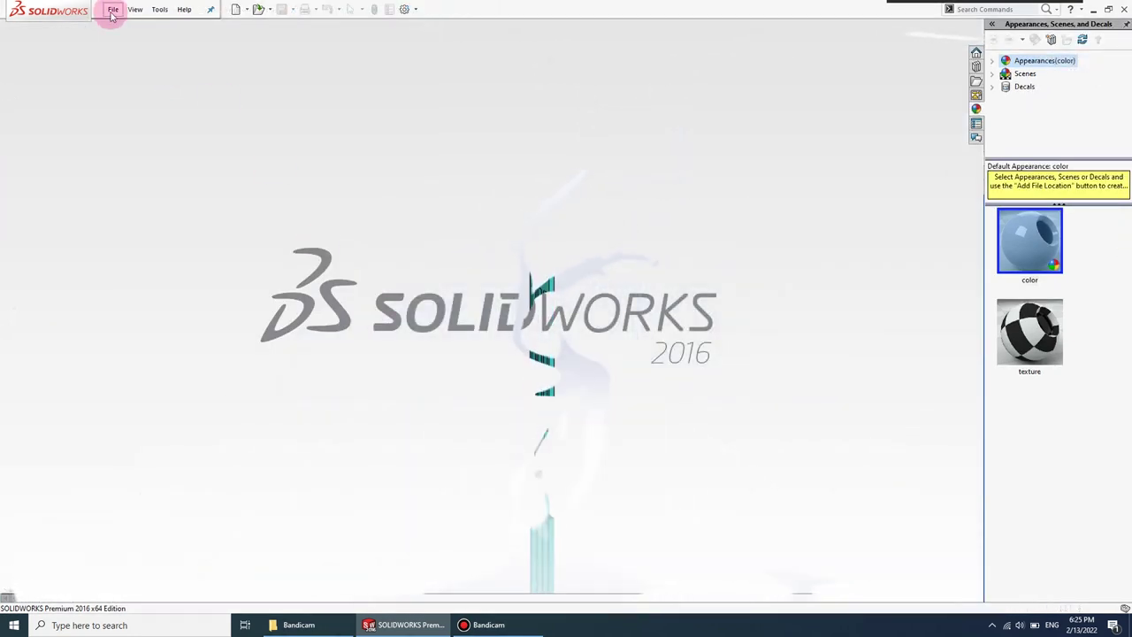
left_click(113, 9)
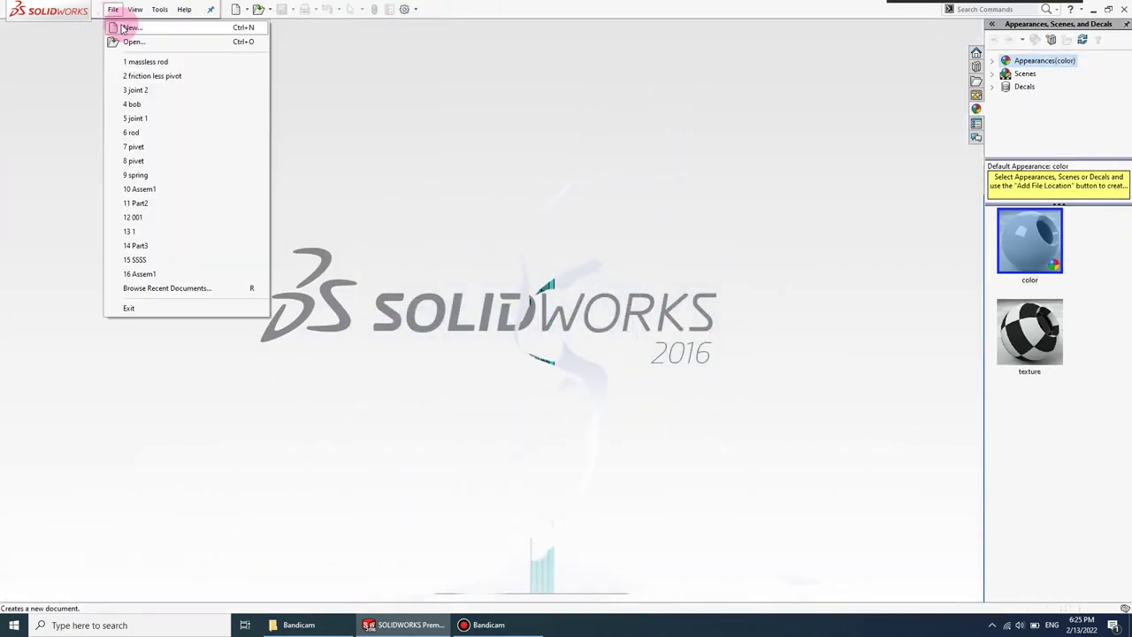
- Create a new part and start a sketch on the Front Plane, viewed face-on
left_click(128, 27)
left_click(472, 454)
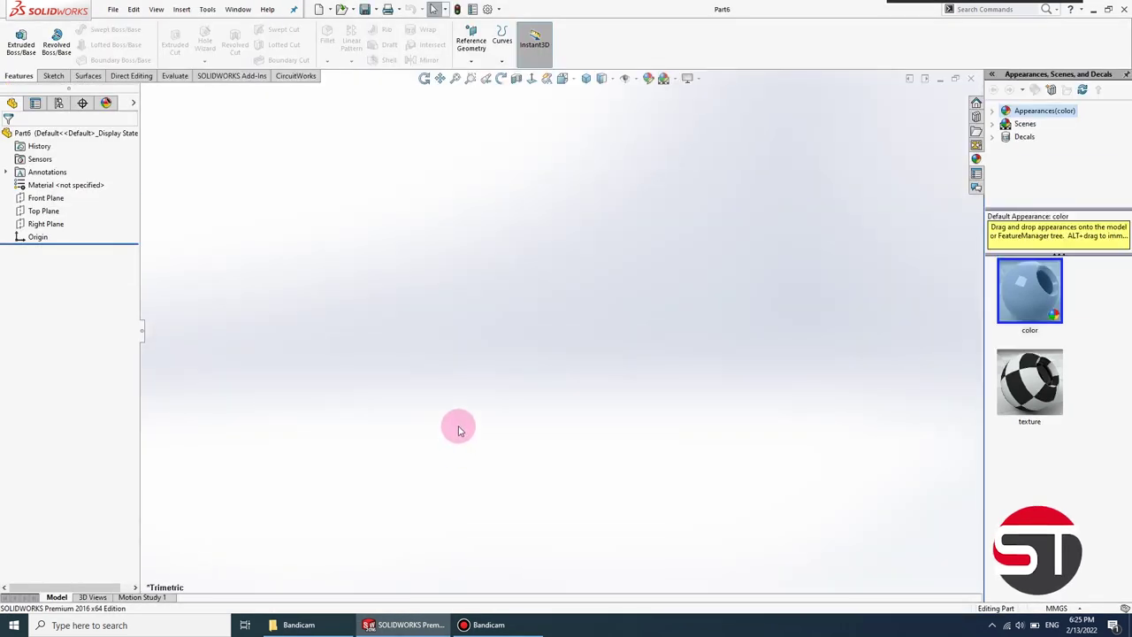
left_click(40, 199)
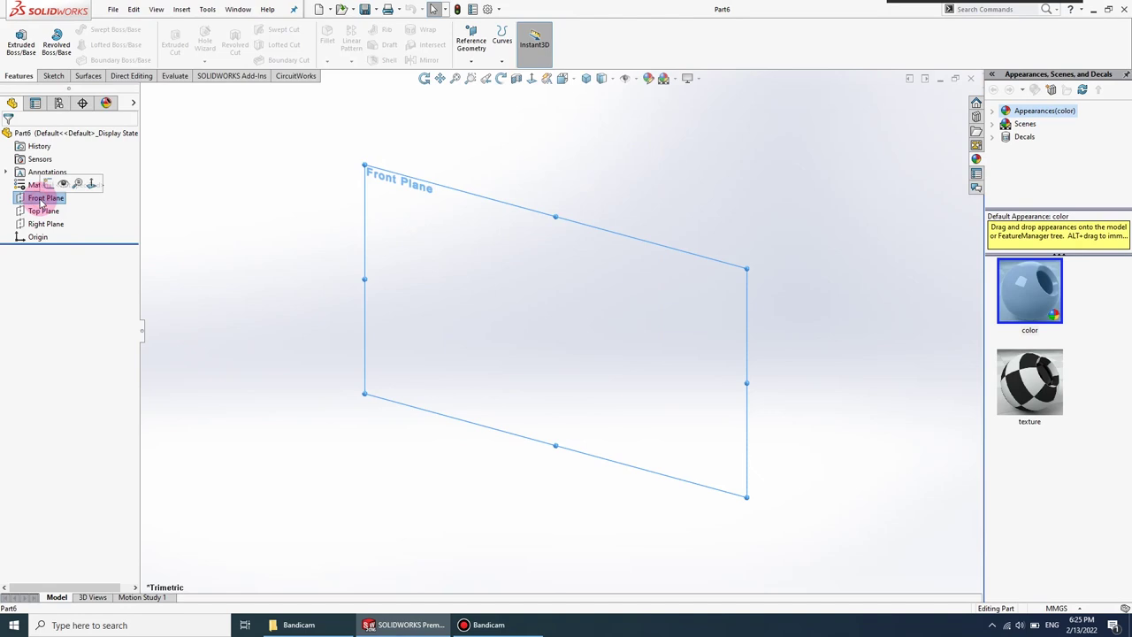
left_click(531, 80)
left_click(55, 76)
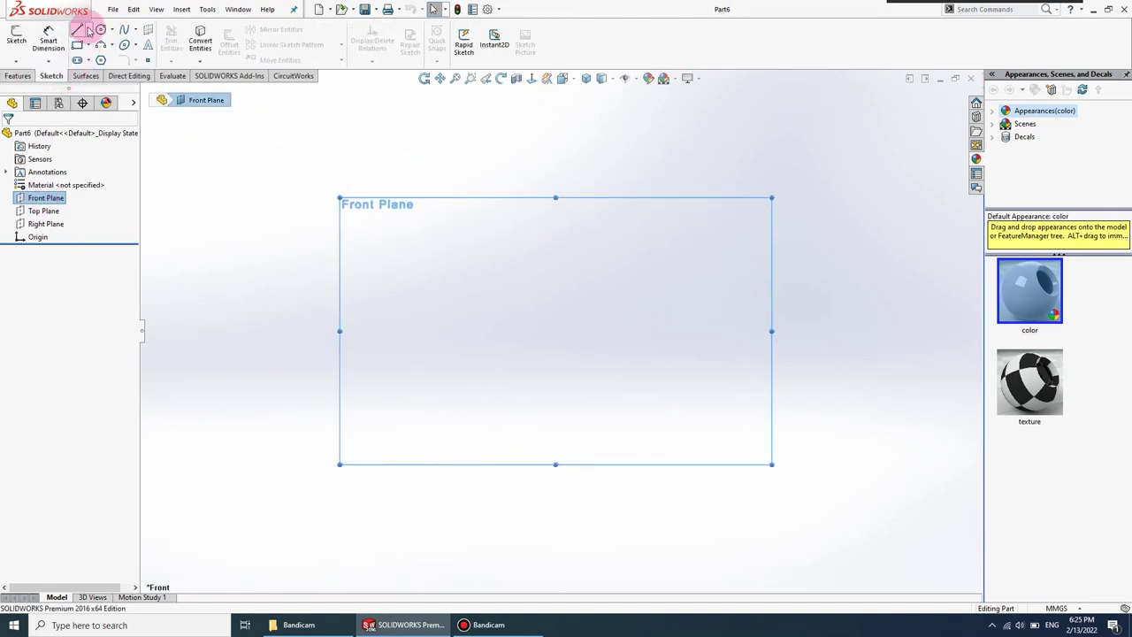
- Draw a vertical centerline through the origin, extending above and below it
left_click(88, 31)
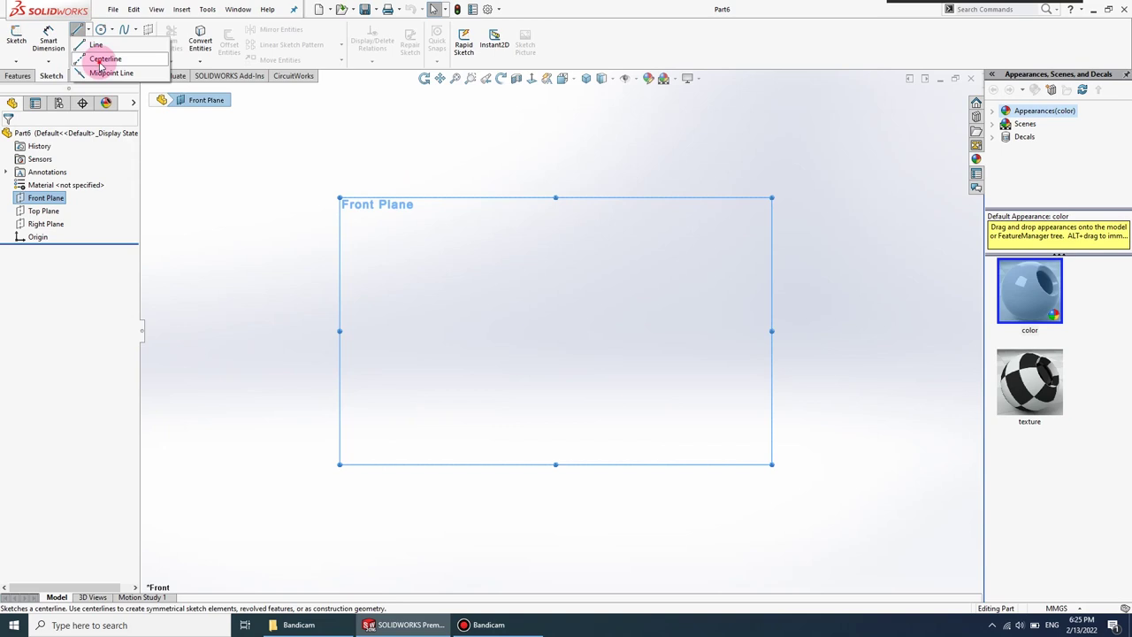
left_click(104, 59)
left_click(555, 329)
left_click(555, 235)
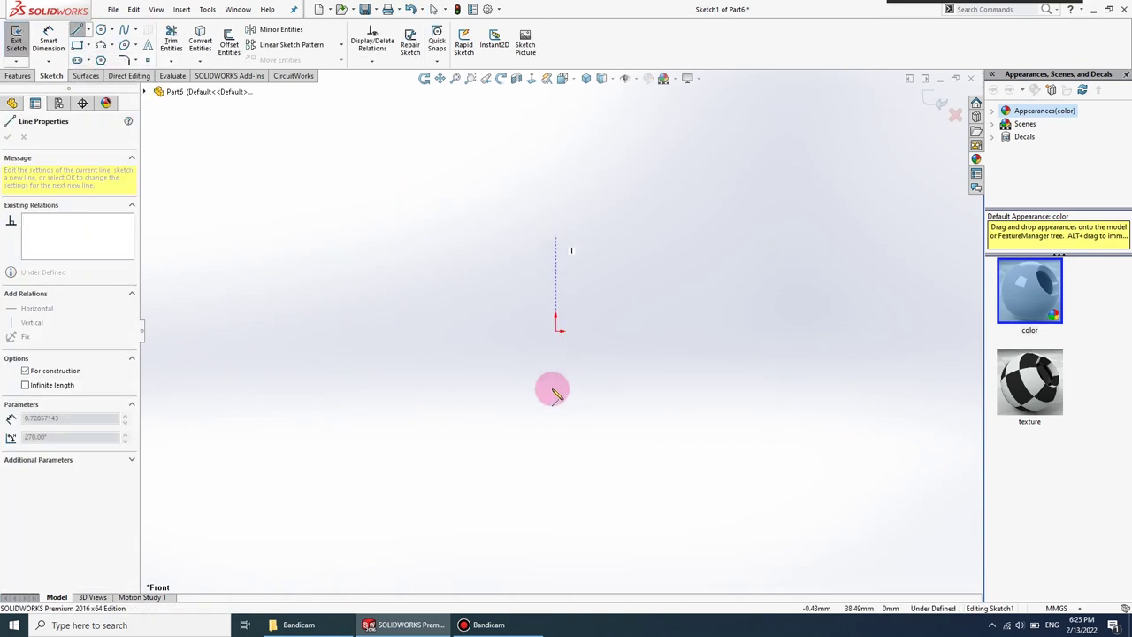
left_click(556, 443)
right_click(441, 363)
left_click(477, 392)
- Draw a three-point half-circle arc ending on the centerline
left_click(104, 44)
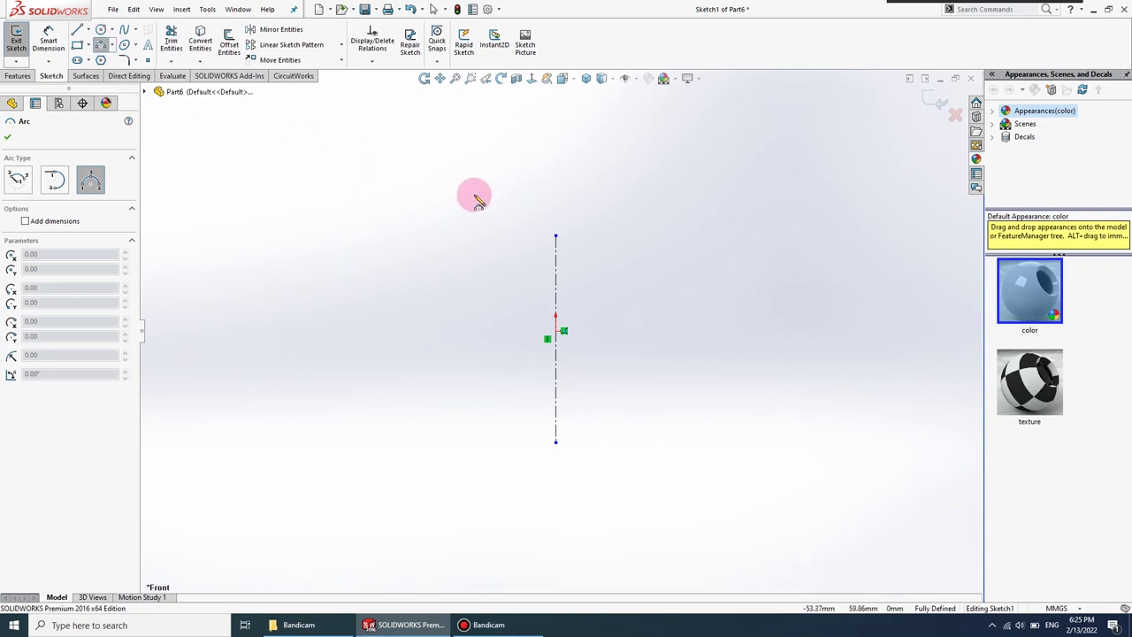
mouse_move(558, 285)
left_mouse_down()
mouse_move(564, 383)
mouse_move(605, 347)
left_mouse_up()
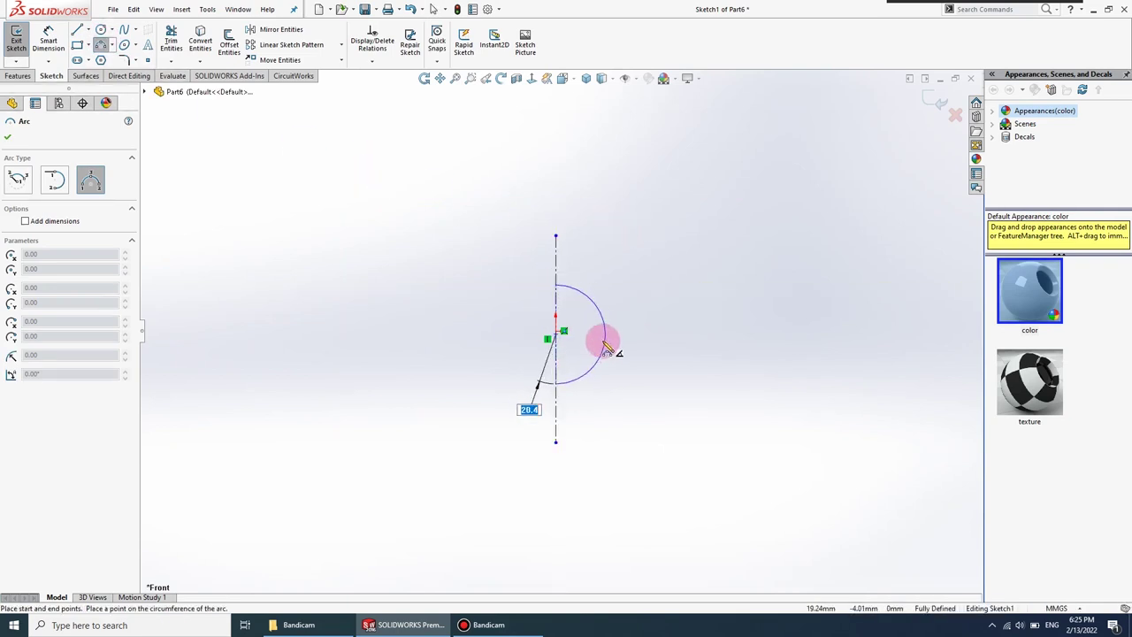
right_click(496, 330)
left_click(498, 333)
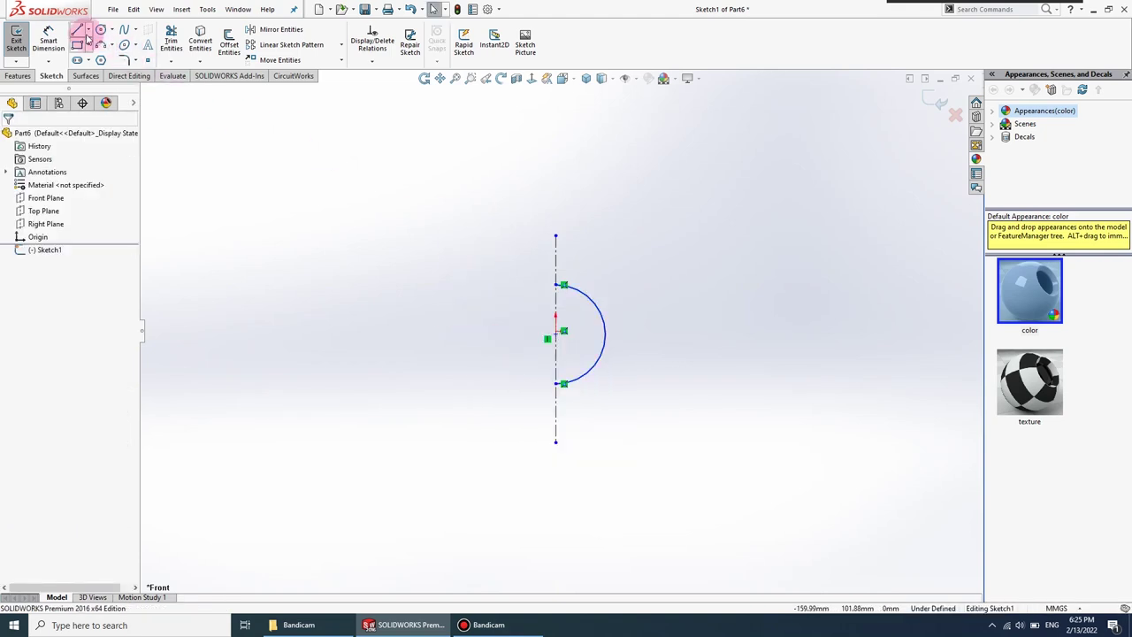
- Dimension the arc to radius 20 with a 0 vertical offset from the origin
left_click(49, 41)
left_click(604, 354)
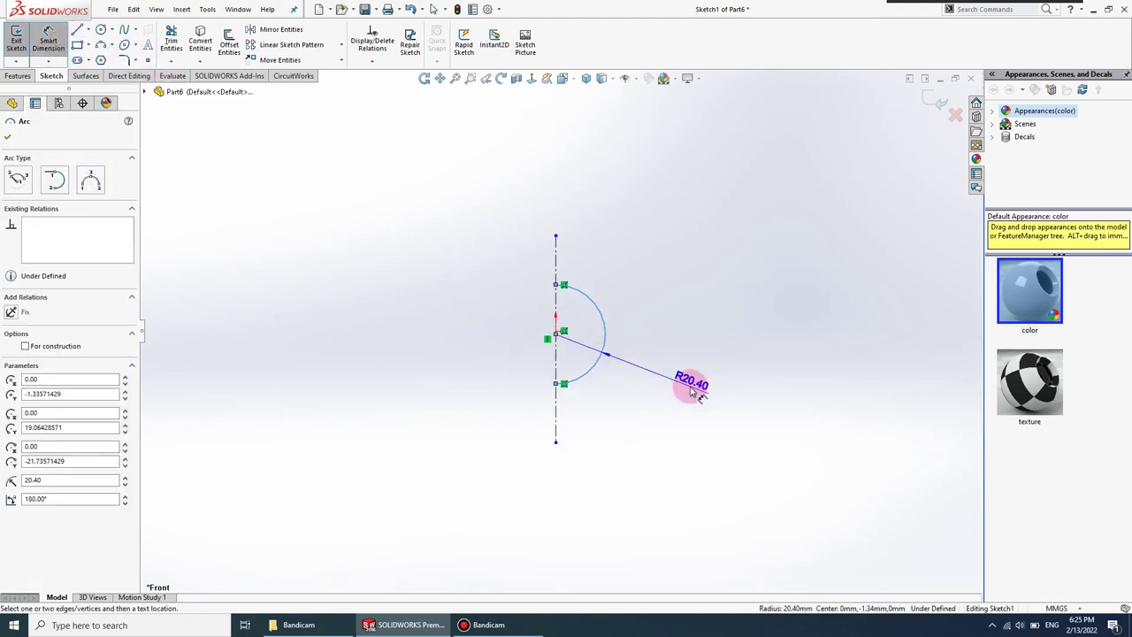
left_click(688, 382)
key("Return")
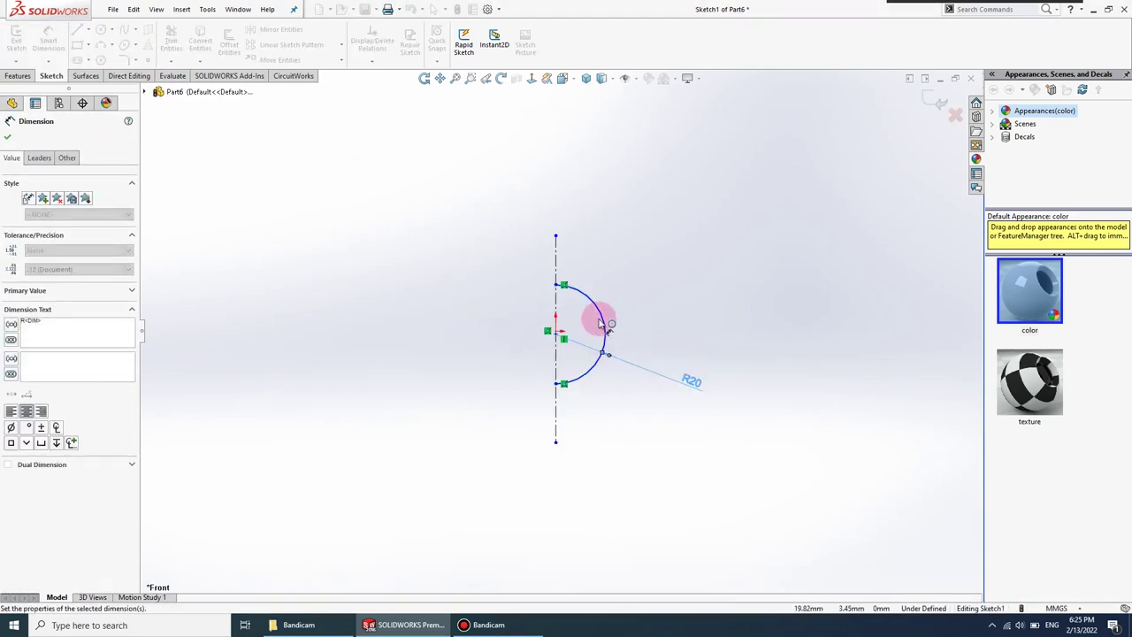
scroll(584, 320, "down", 2)
scroll(587, 323, "down", 2)
left_click(588, 324)
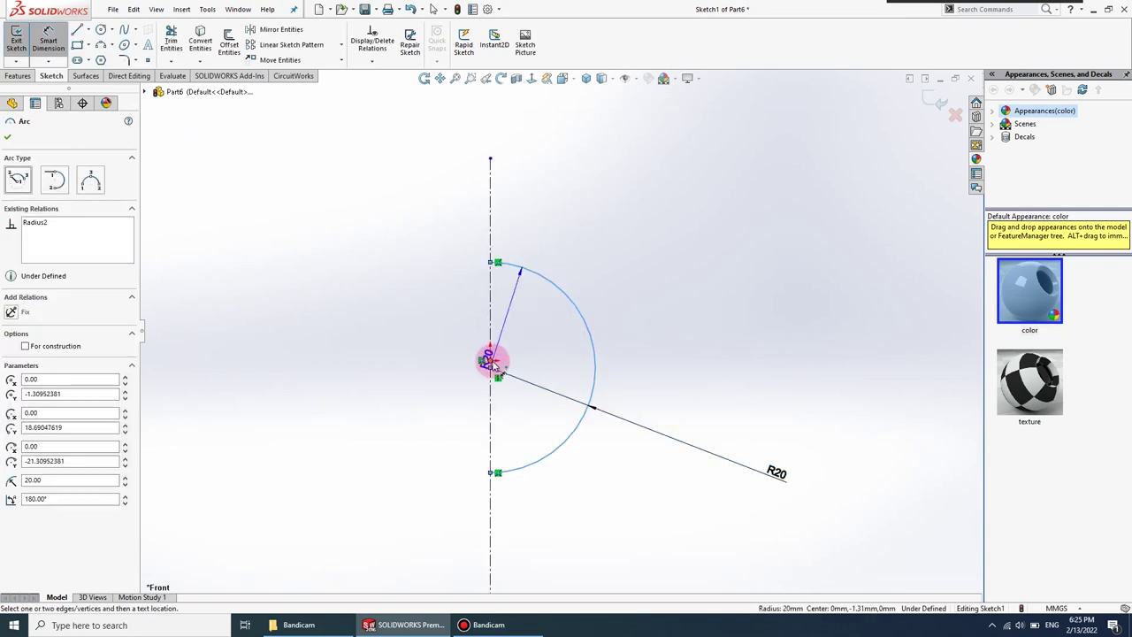
left_click(489, 362)
left_click(422, 372)
key("Return")
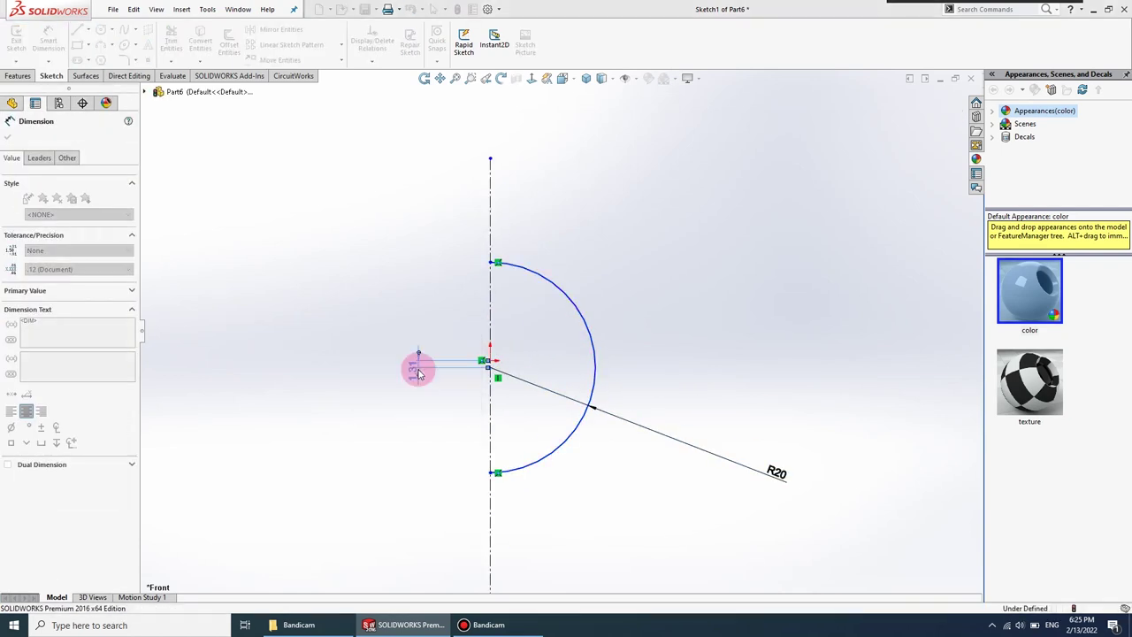
left_click(8, 136)
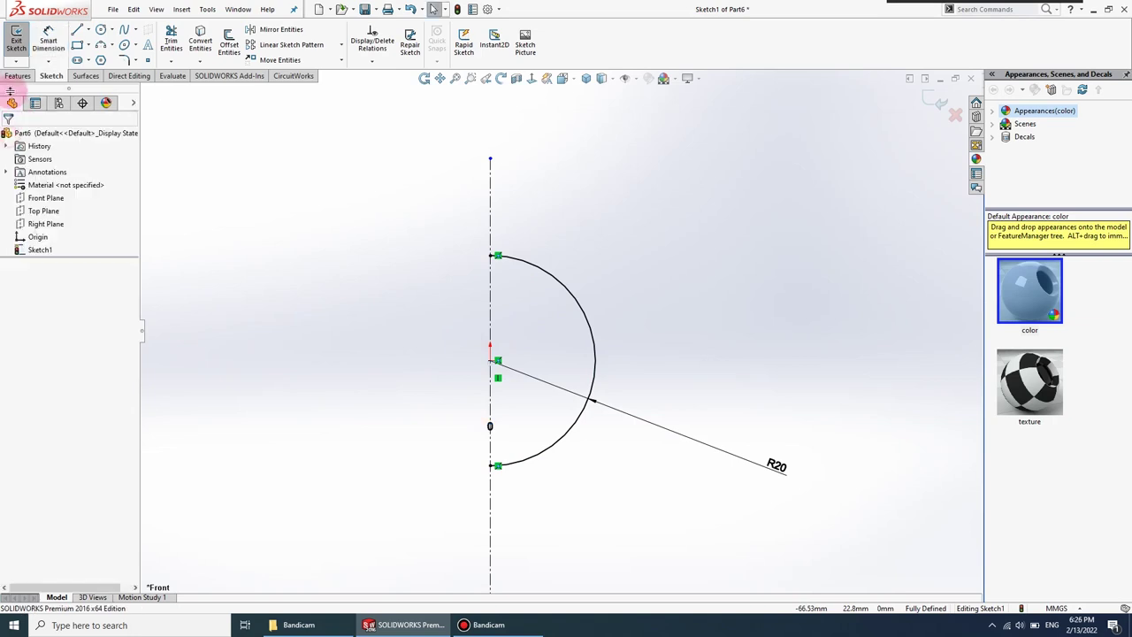
- Exit the finished sketch and launch Revolved Boss/Base
left_click(17, 46)
left_click(19, 75)
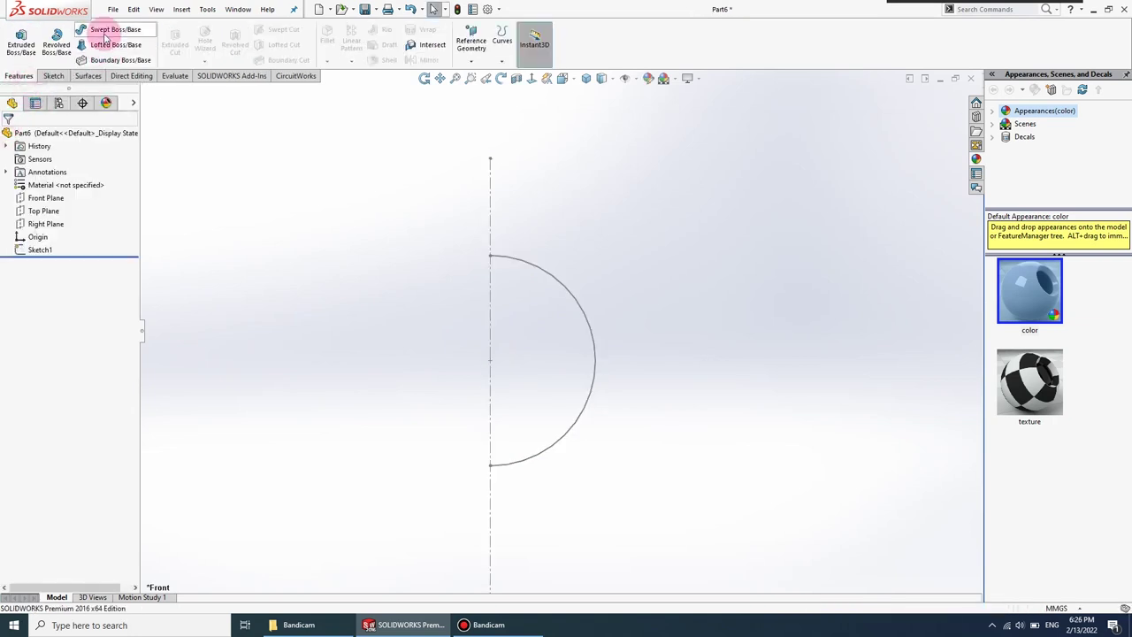
left_click(56, 43)
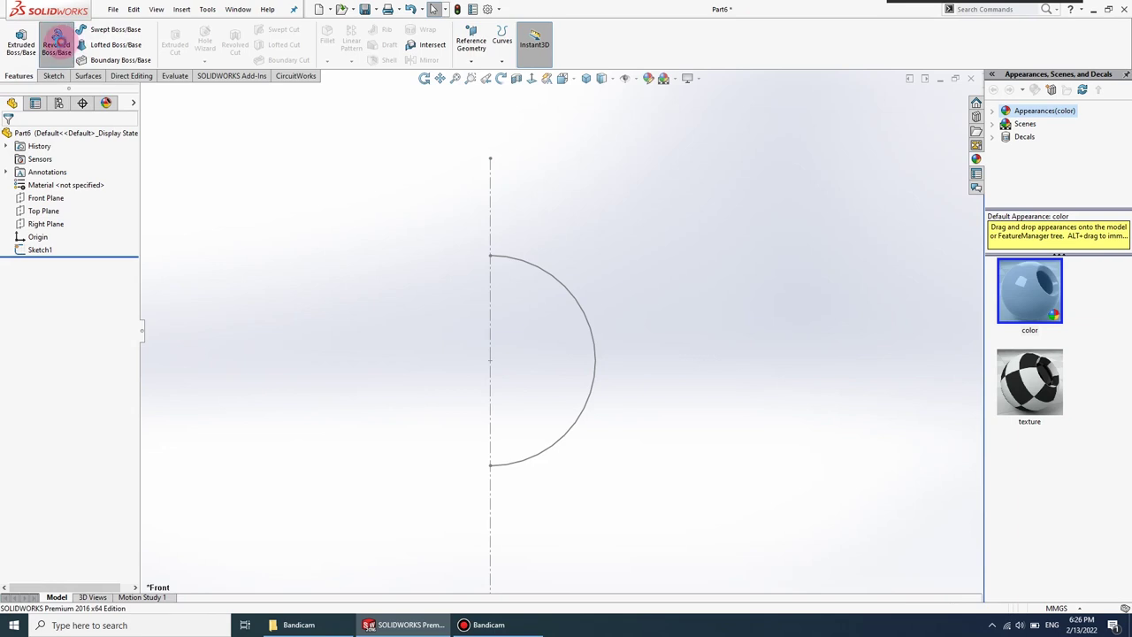
- Revolve the R20 half-arc 360° about the centerline into a solid sphere
left_click(574, 306)
left_click(586, 317)
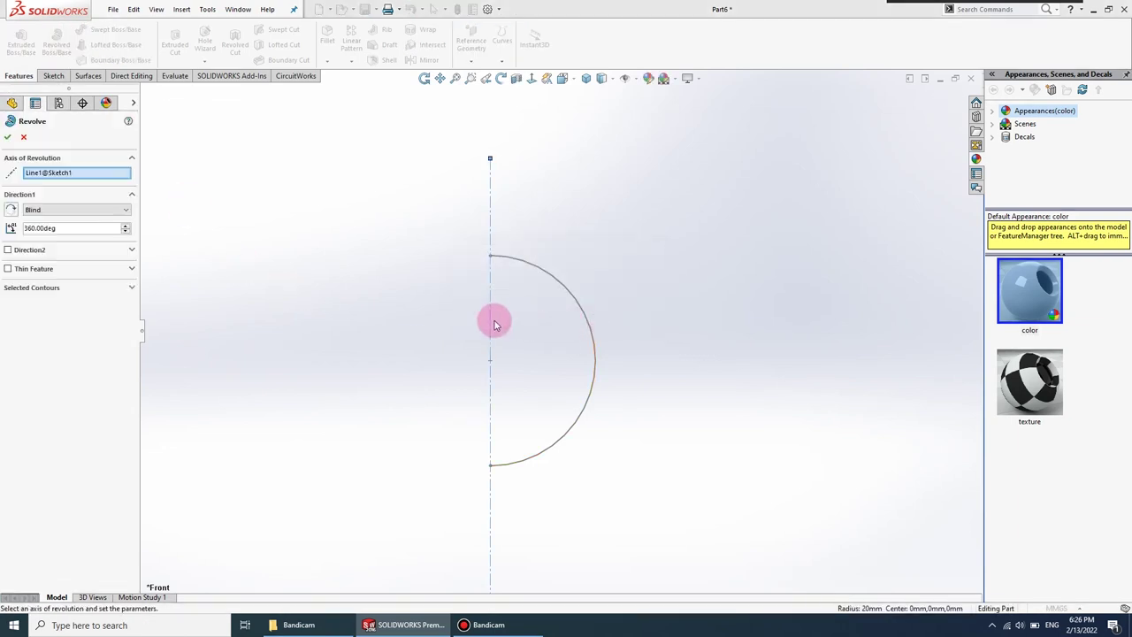
right_click(300, 299)
left_click(292, 294)
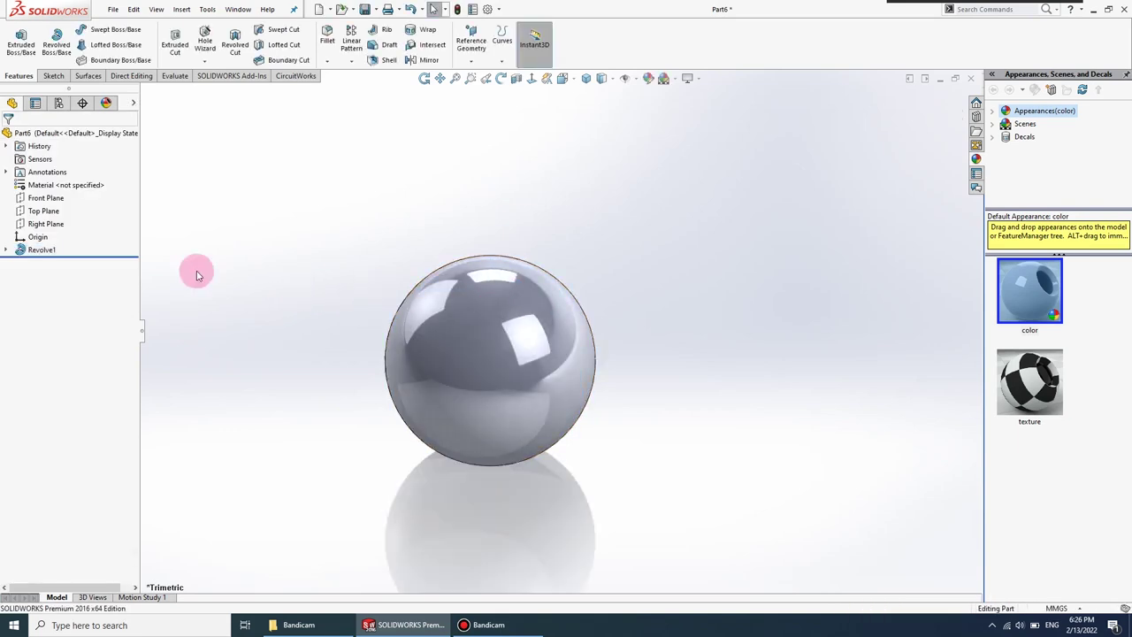
left_click(46, 198)
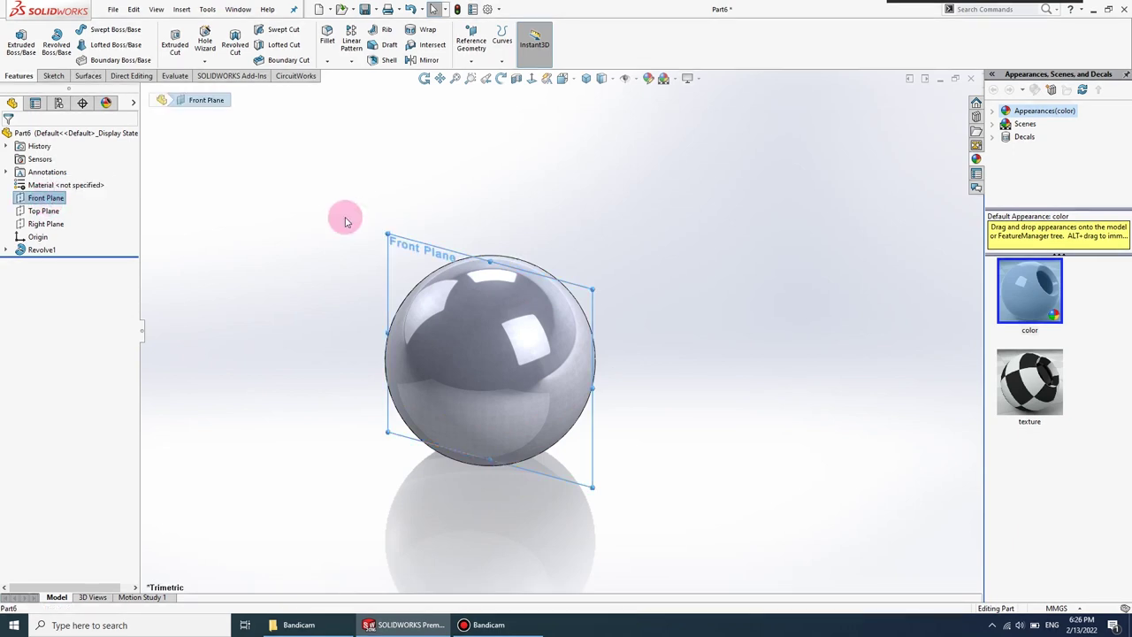
- Sketch a tall corner rectangle over the sphere on the Front Plane
left_click(536, 78)
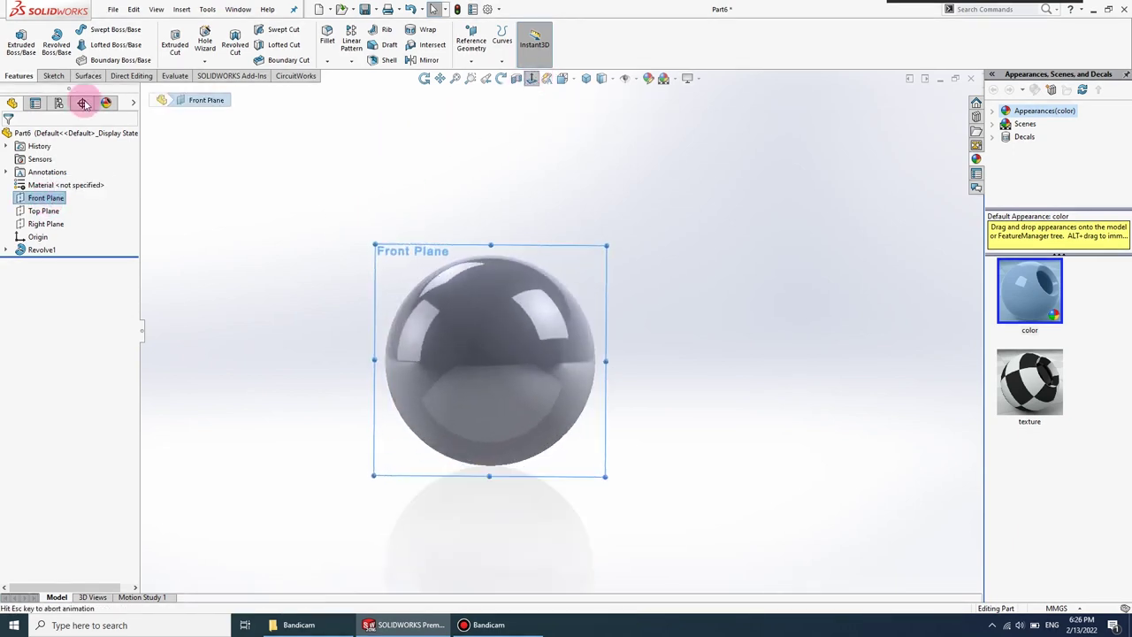
left_click(44, 78)
left_click(18, 40)
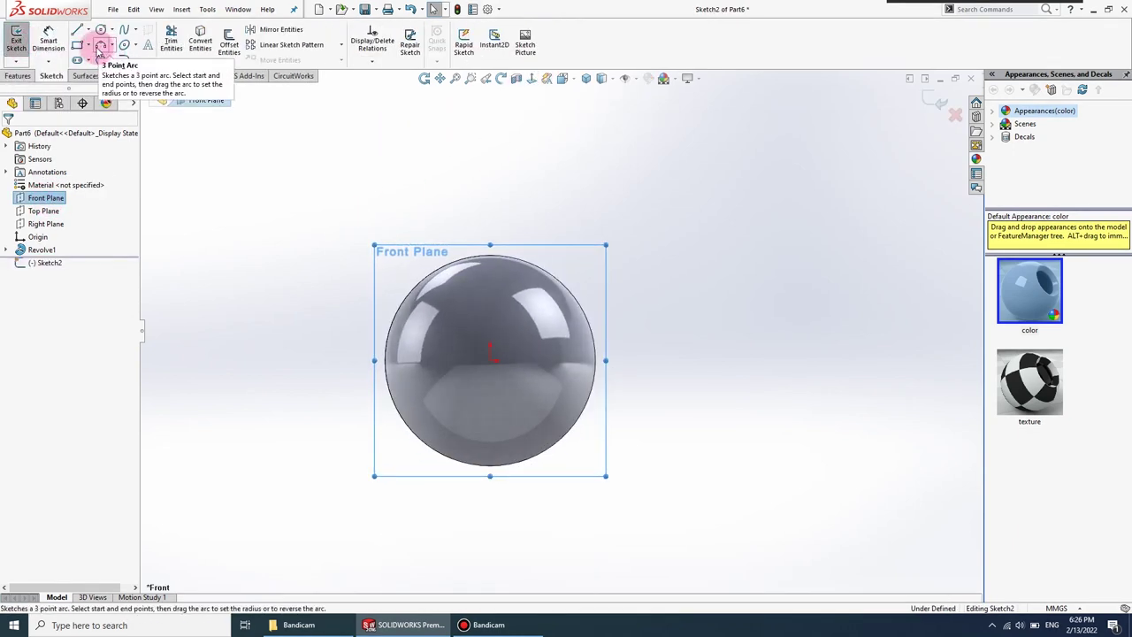
left_click(77, 46)
left_click_drag(467, 202, 505, 427)
left_click(506, 428)
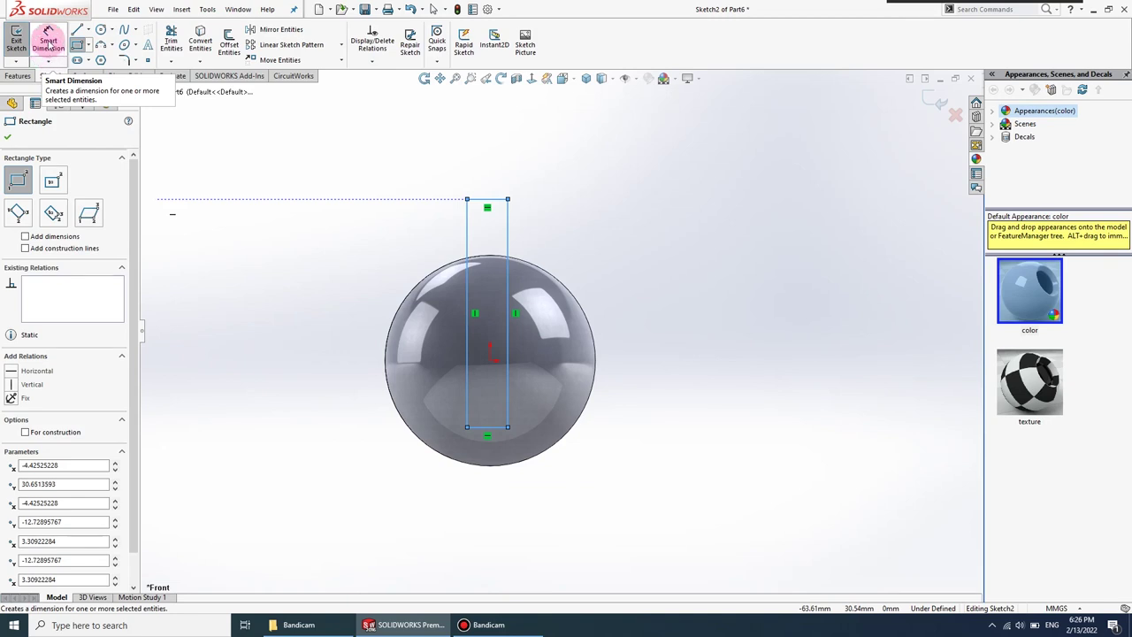
- Dimension the rectangle's bottom edge 10 below the sphere centre and its width to 10
left_click(48, 40)
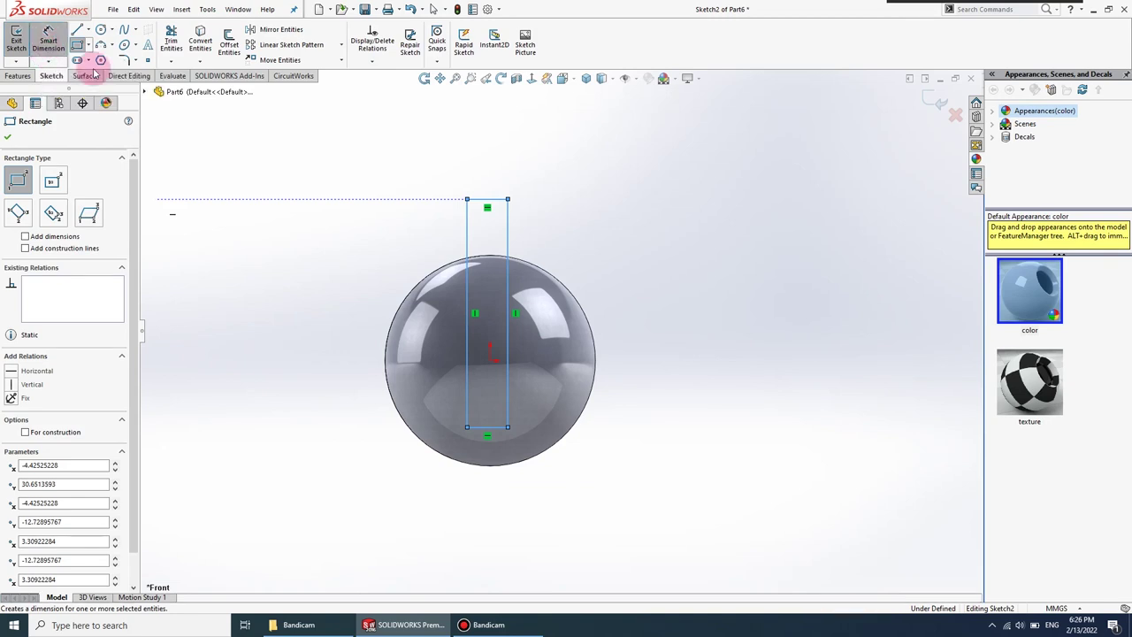
left_click(491, 430)
left_click(492, 360)
left_click(688, 422)
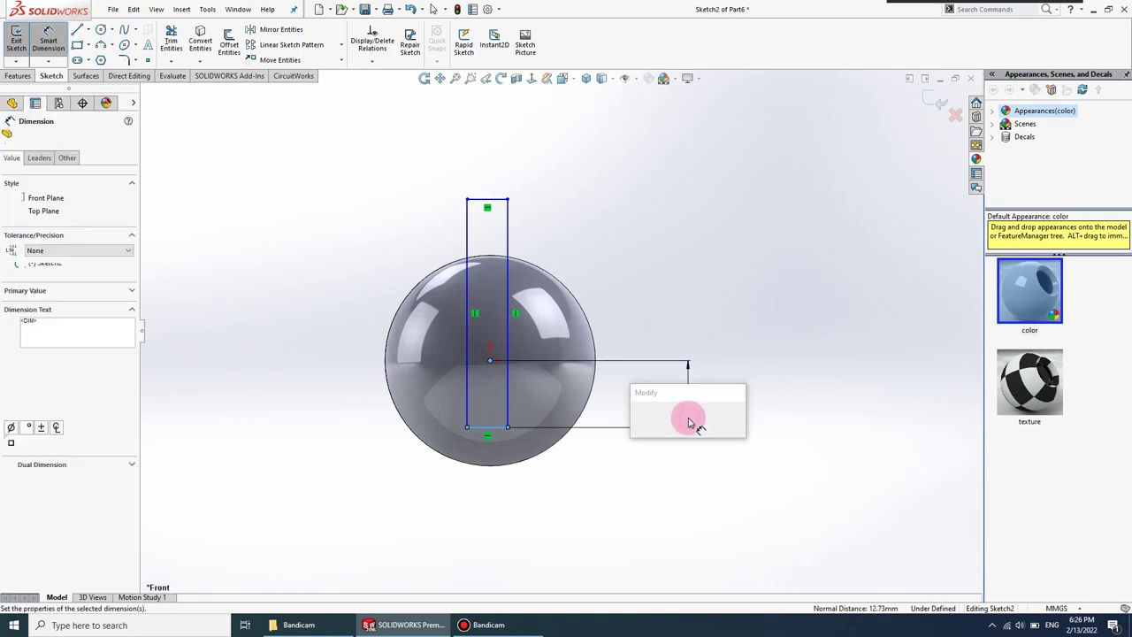
left_click(640, 413)
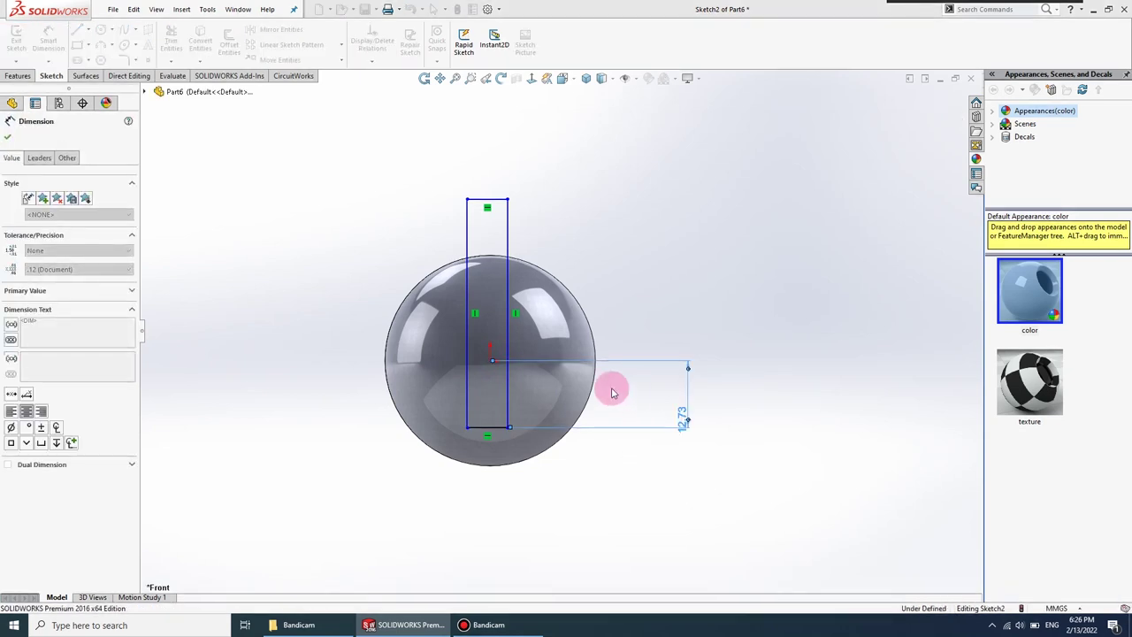
left_click(482, 189)
left_click(485, 172)
type("10")
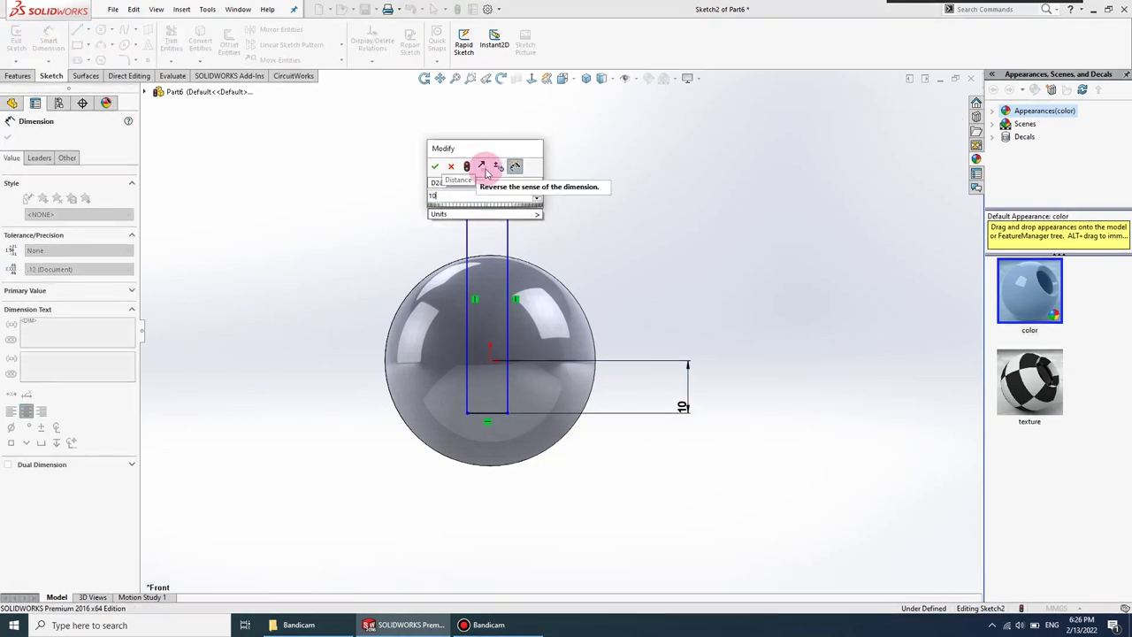
key("Return")
- Offset the rectangle's right edge 5 from the sphere centre, then start an Extruded Cut
left_click(521, 379)
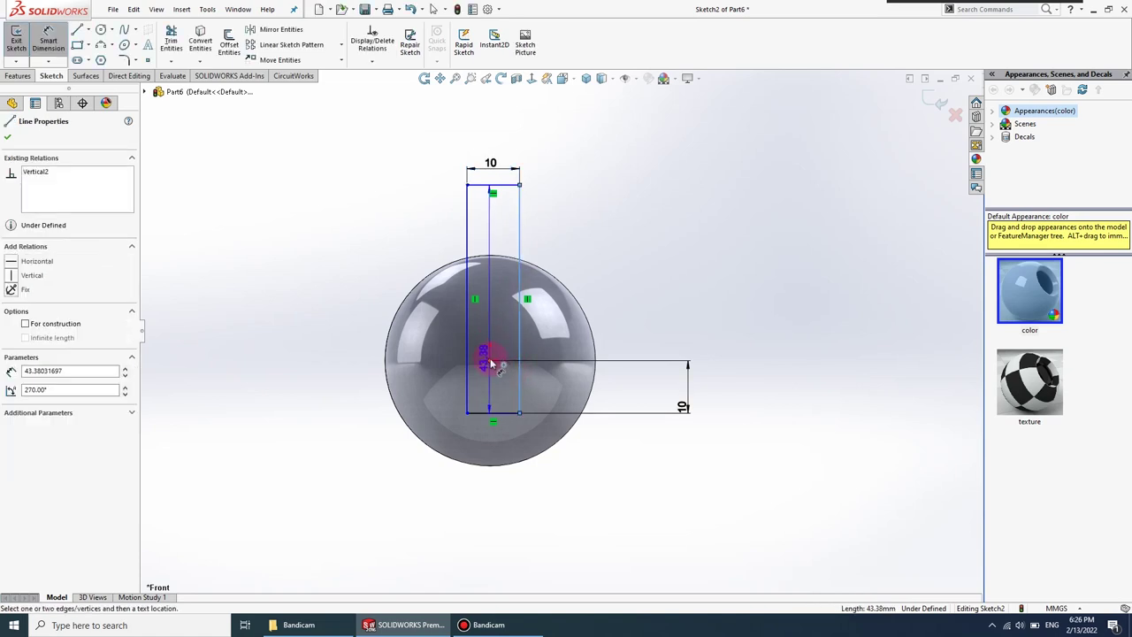
left_click(491, 359)
left_click(647, 322)
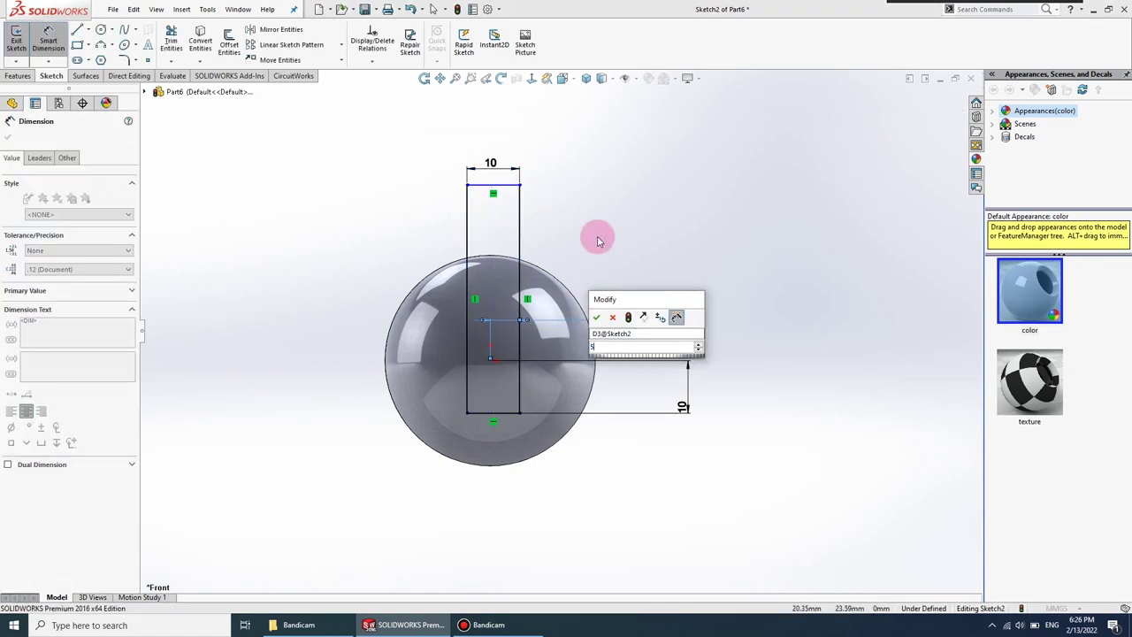
type("5")
key("Return")
left_click(25, 76)
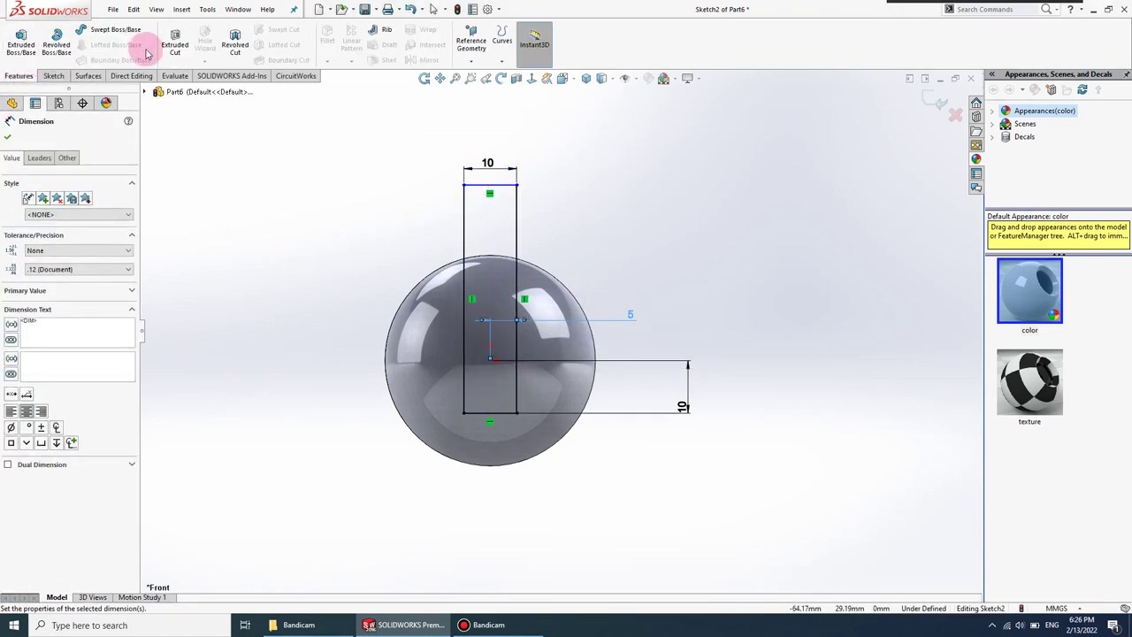
left_click(176, 46)
- Set the Extruded Cut to Through All in both directions and confirm the slot
left_click(591, 80)
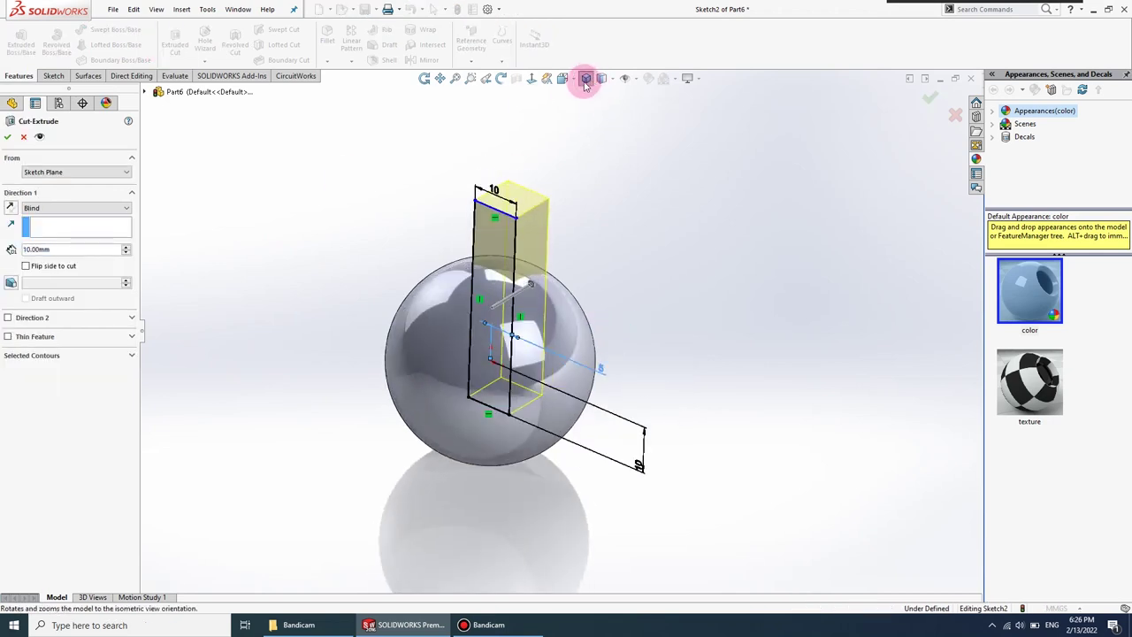
left_click(8, 317)
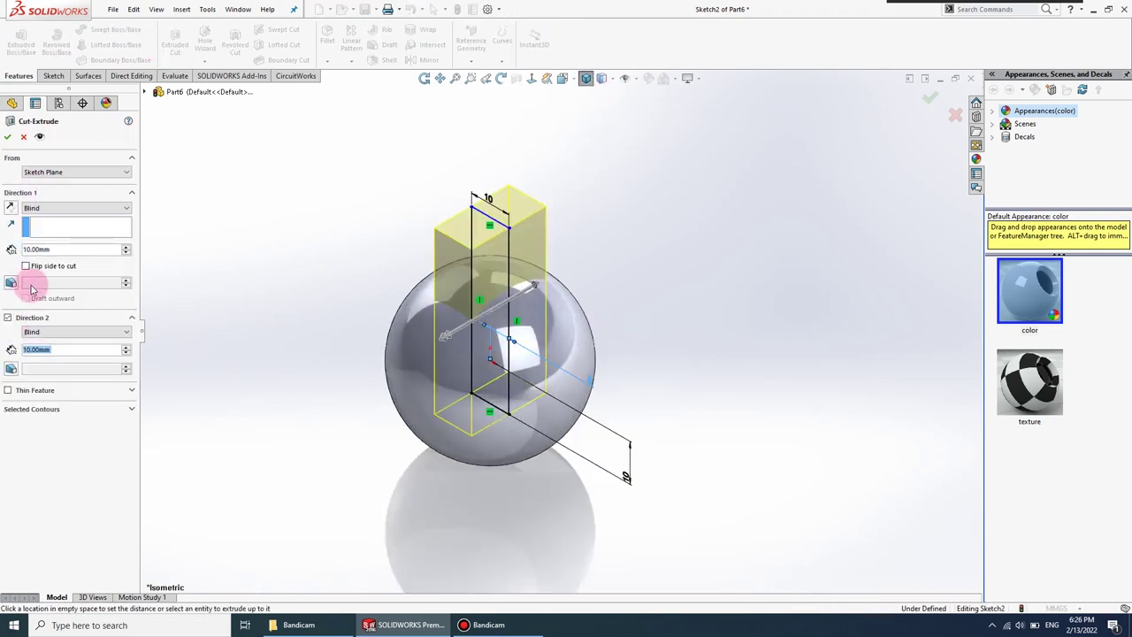
left_click(48, 208)
left_click(50, 227)
left_click(50, 312)
left_click(52, 329)
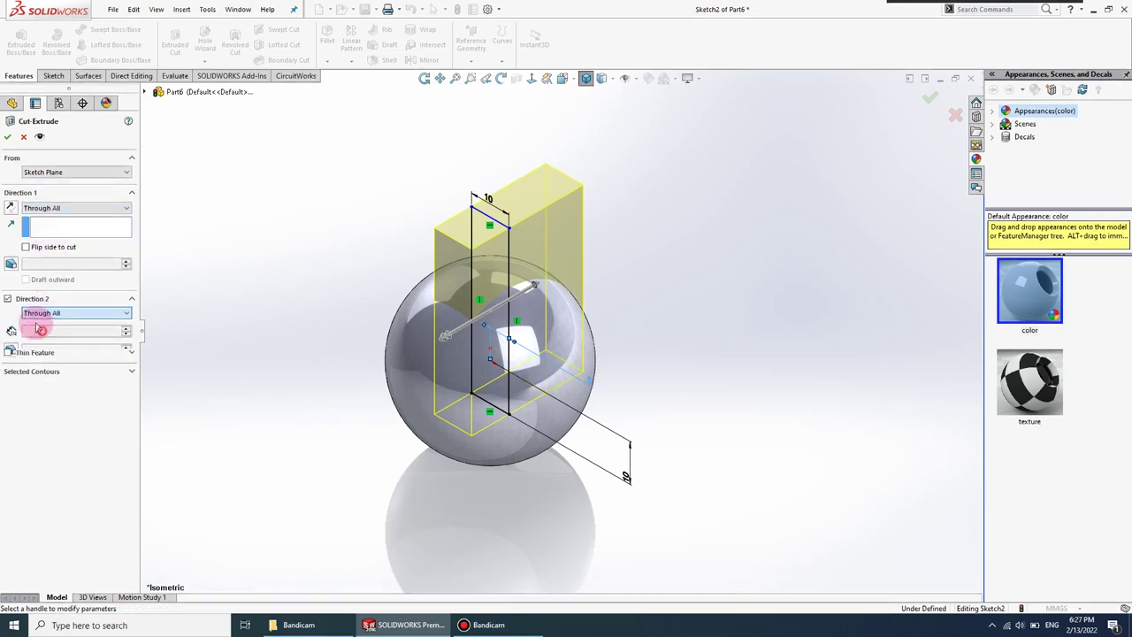
left_click(7, 137)
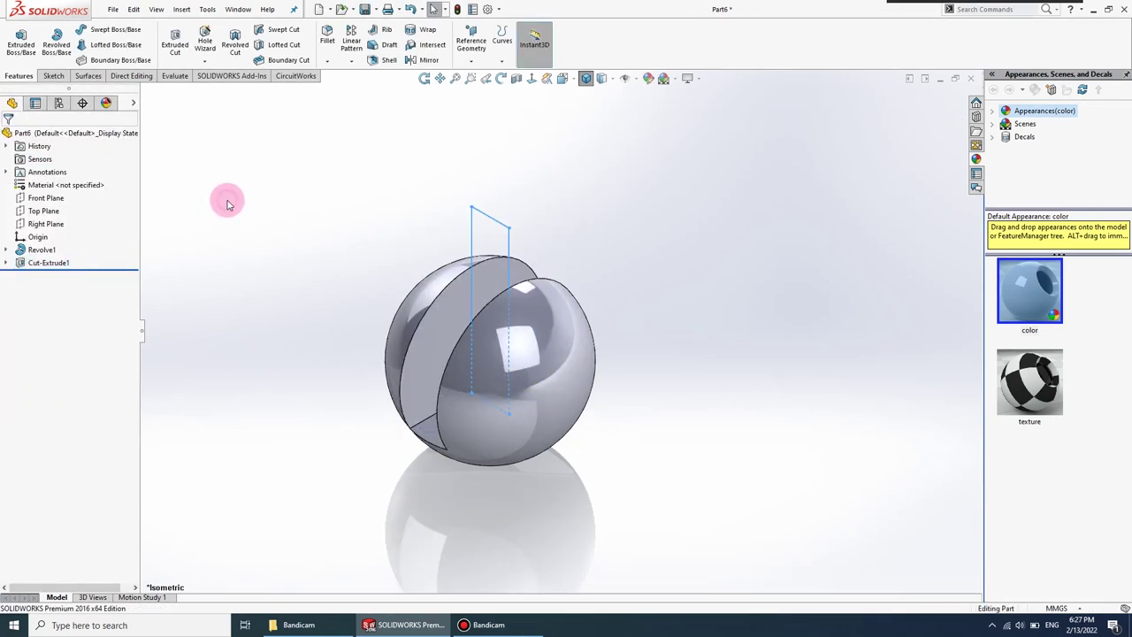
- Sketch a circle centred on the origin on the Right Plane
left_click(46, 224)
left_click(530, 80)
left_click(51, 76)
left_click(16, 42)
left_click(101, 29)
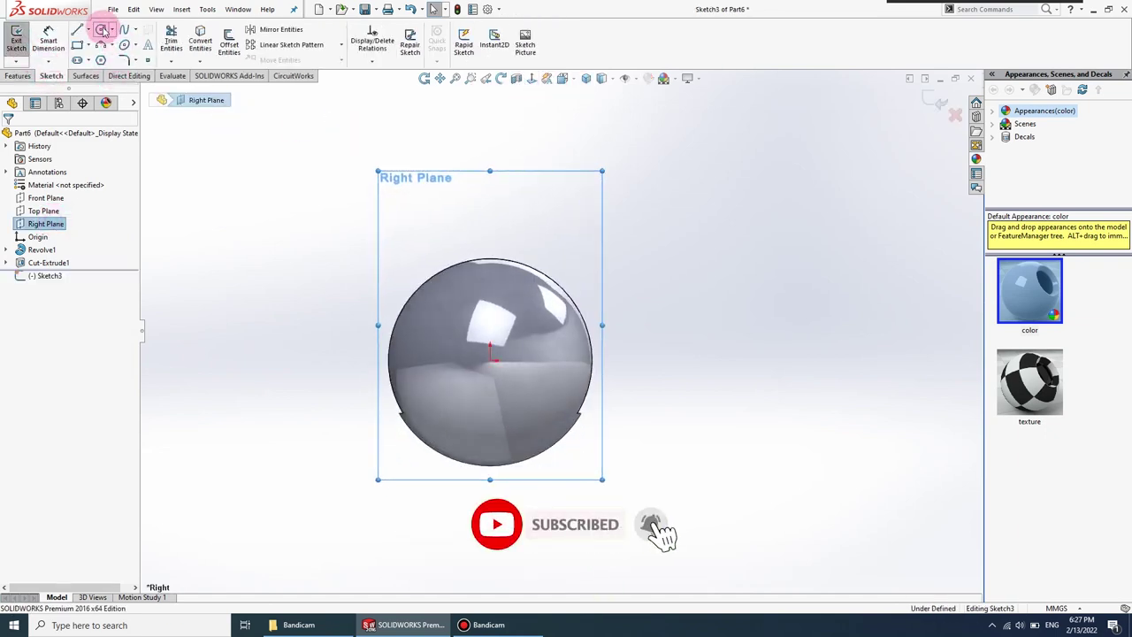
left_click(491, 358)
left_click(511, 345)
- Dimension the circle to diameter 5
left_click(49, 42)
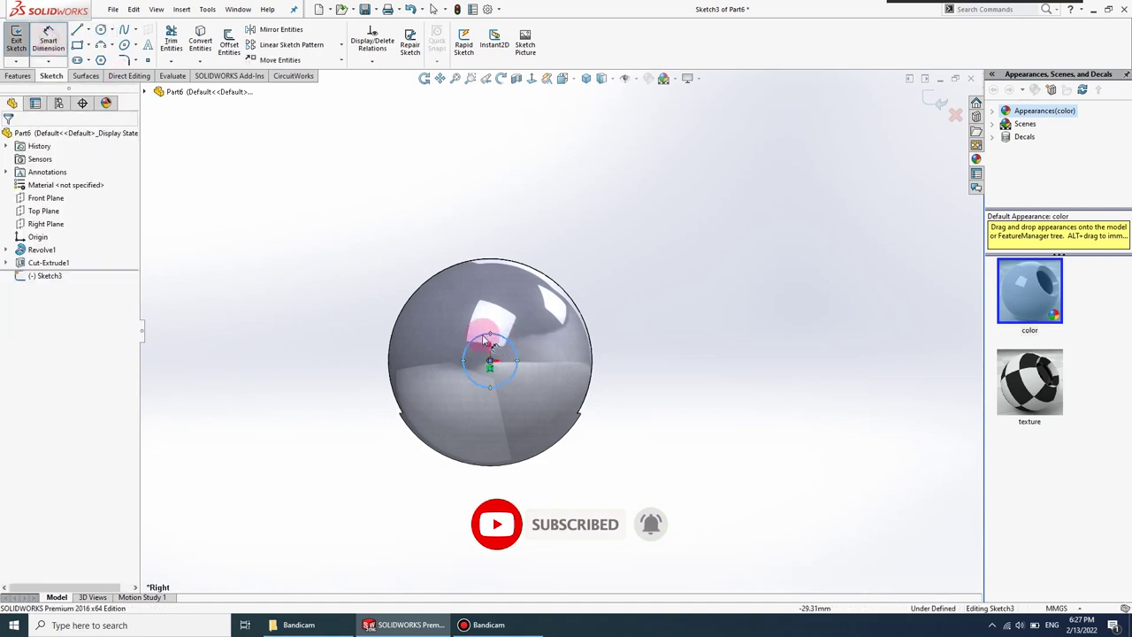
left_click(512, 345)
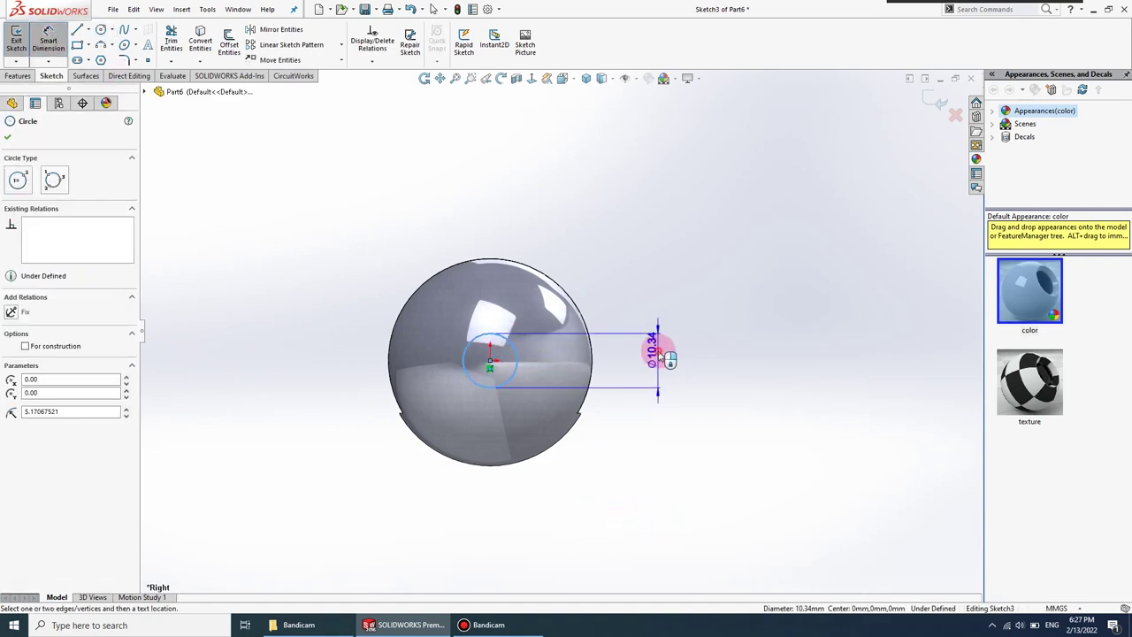
left_click(659, 354)
type("5")
key("Return")
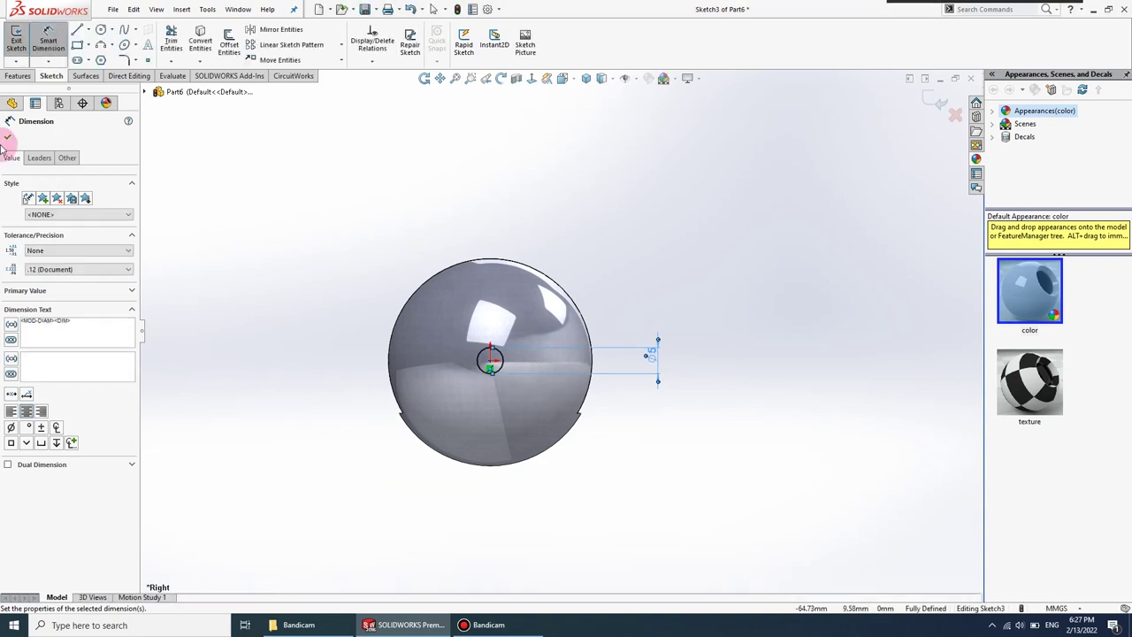
left_click(9, 135)
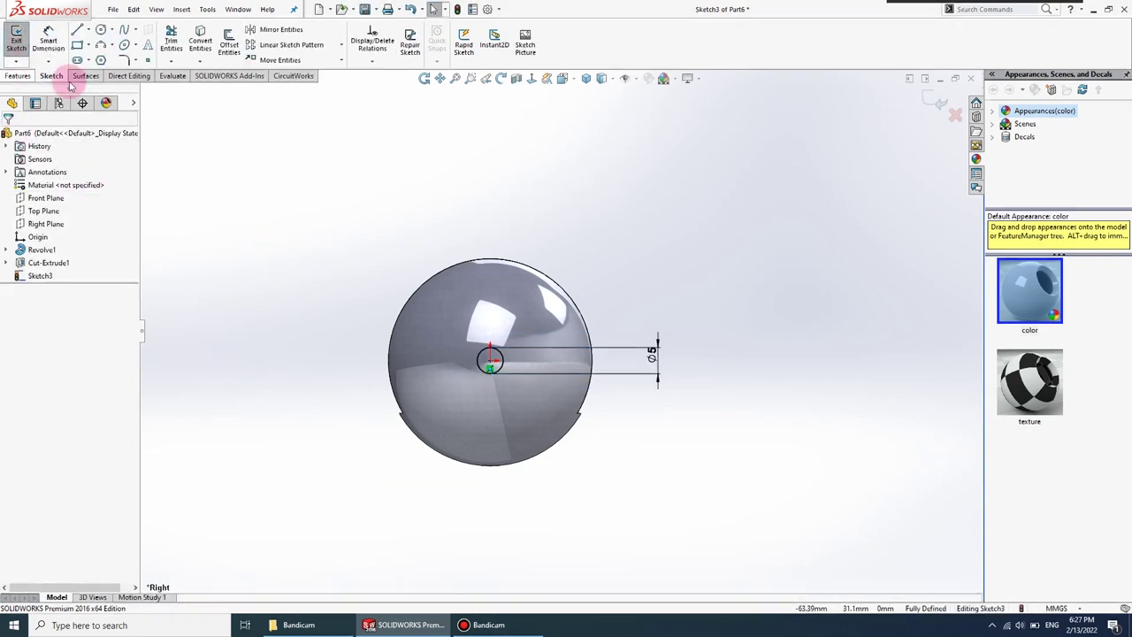
- Cut the Ø5 circle Through All in both directions to make the cross hole
left_click(27, 77)
left_click(173, 49)
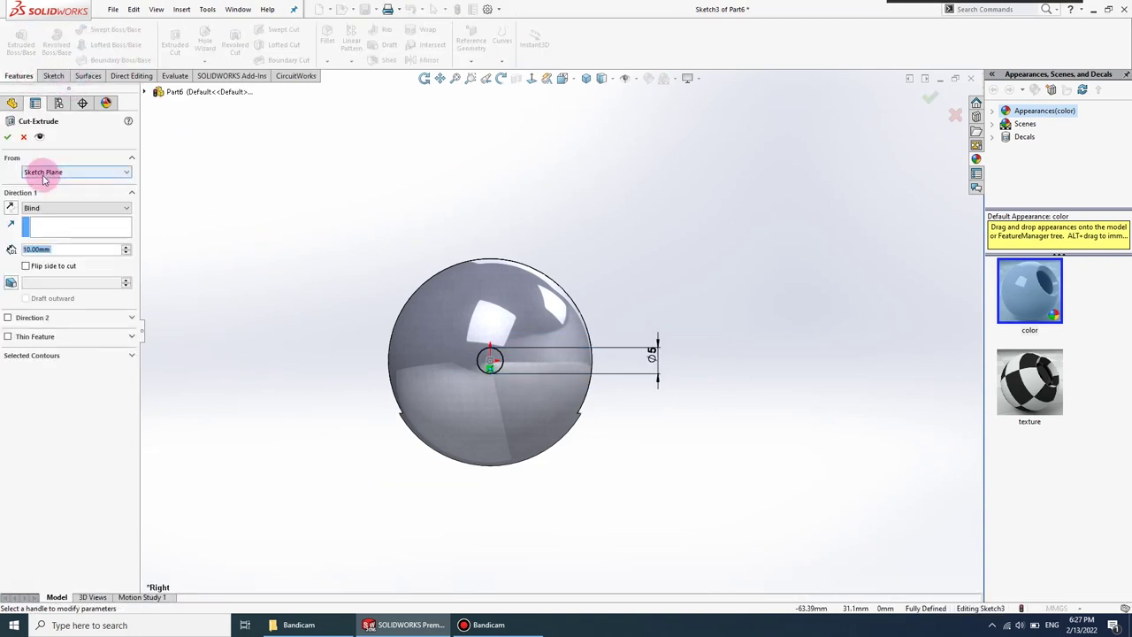
left_click(46, 208)
left_click(43, 223)
left_click(7, 299)
left_click(586, 80)
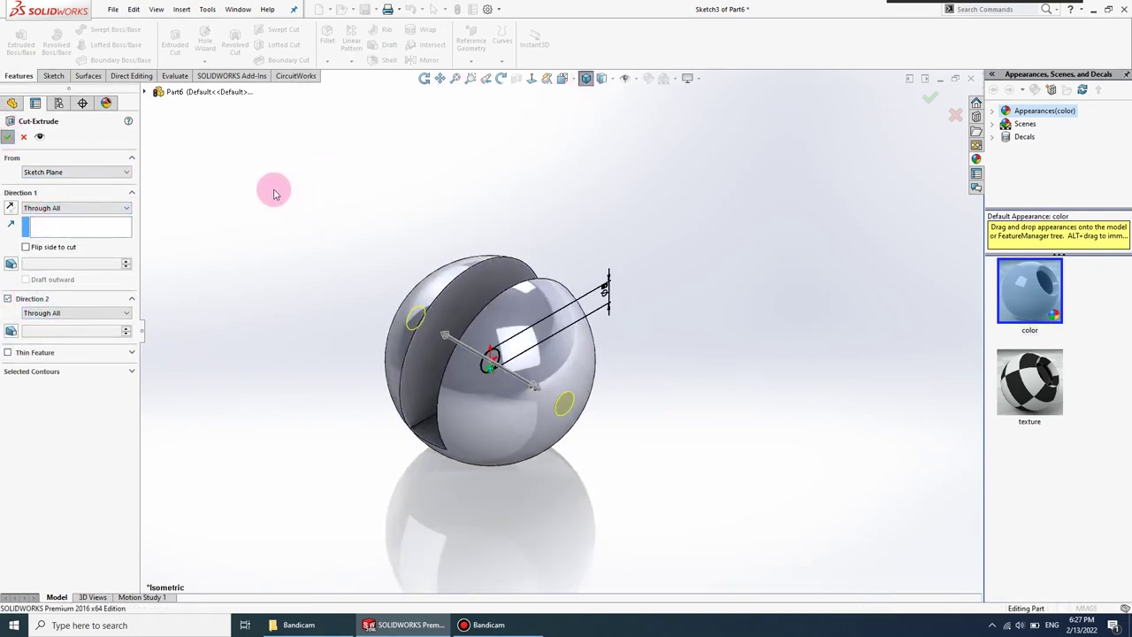
key("Return")
middle_click_drag(320, 221, 518, 378)
- Give the whole part a green appearance, RGB 0, 255, 0
right_click(521, 367)
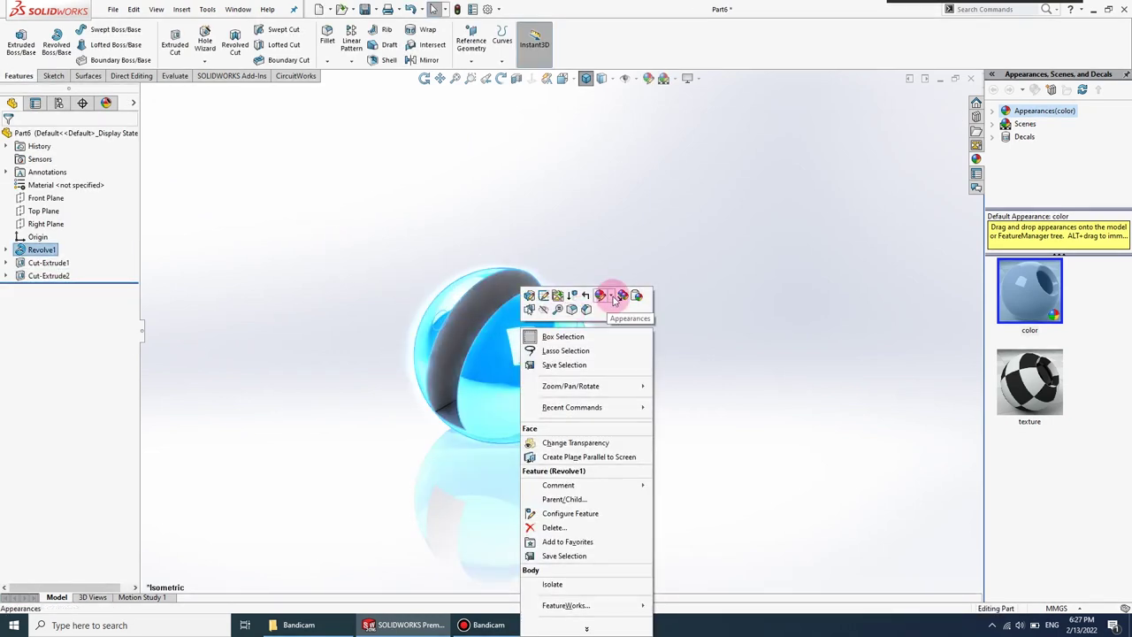
left_click(606, 294)
left_click(623, 357)
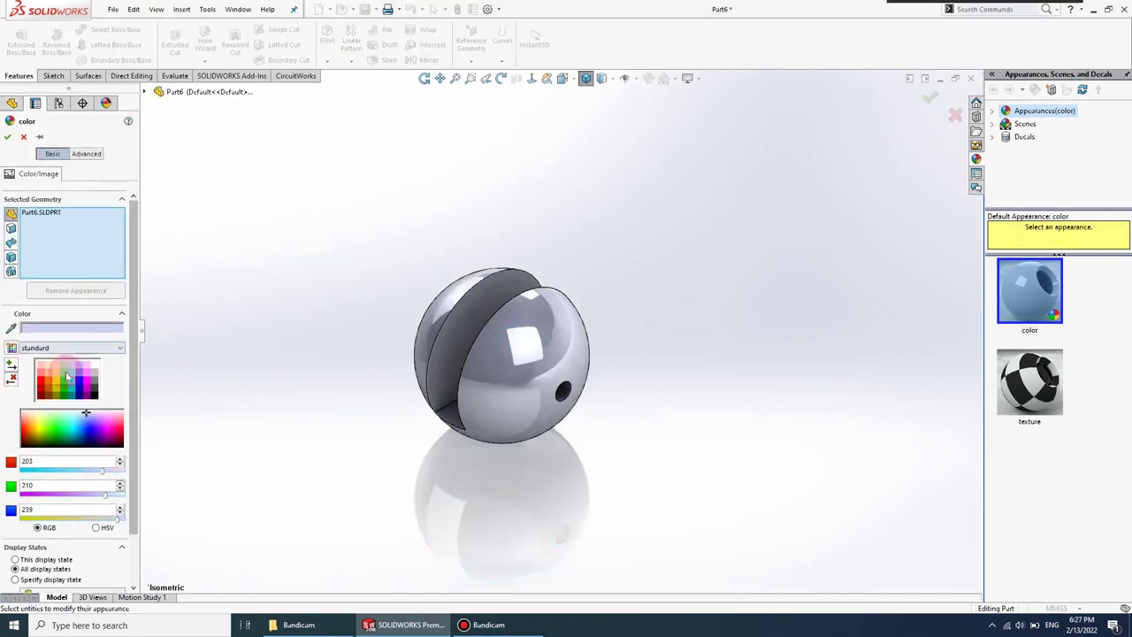
left_click(58, 384)
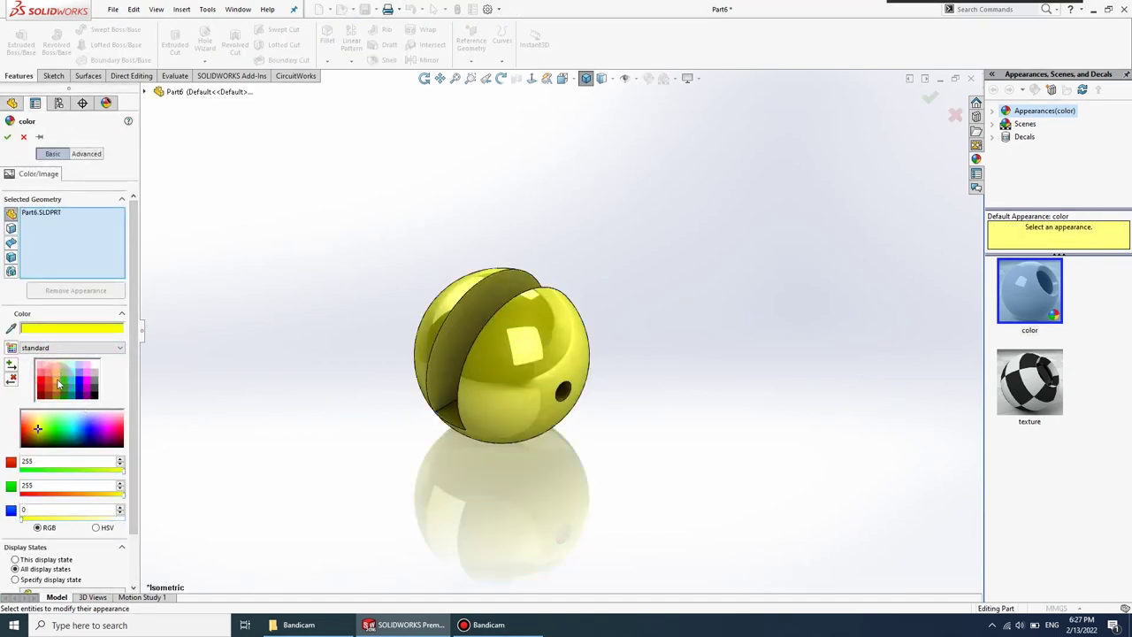
left_click(62, 385)
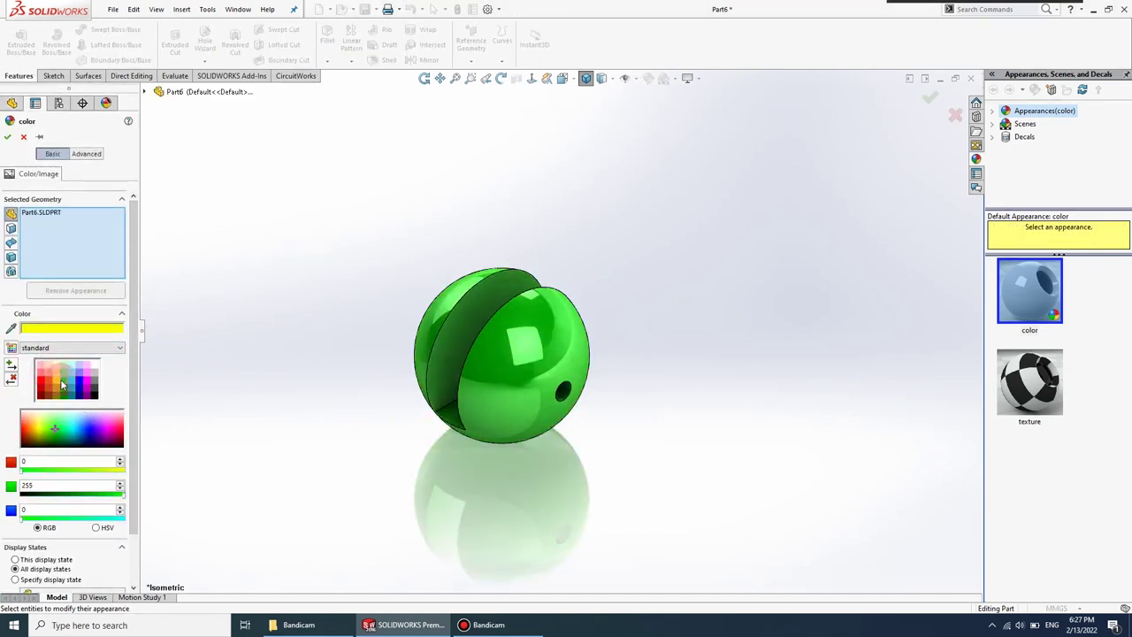
left_click(7, 138)
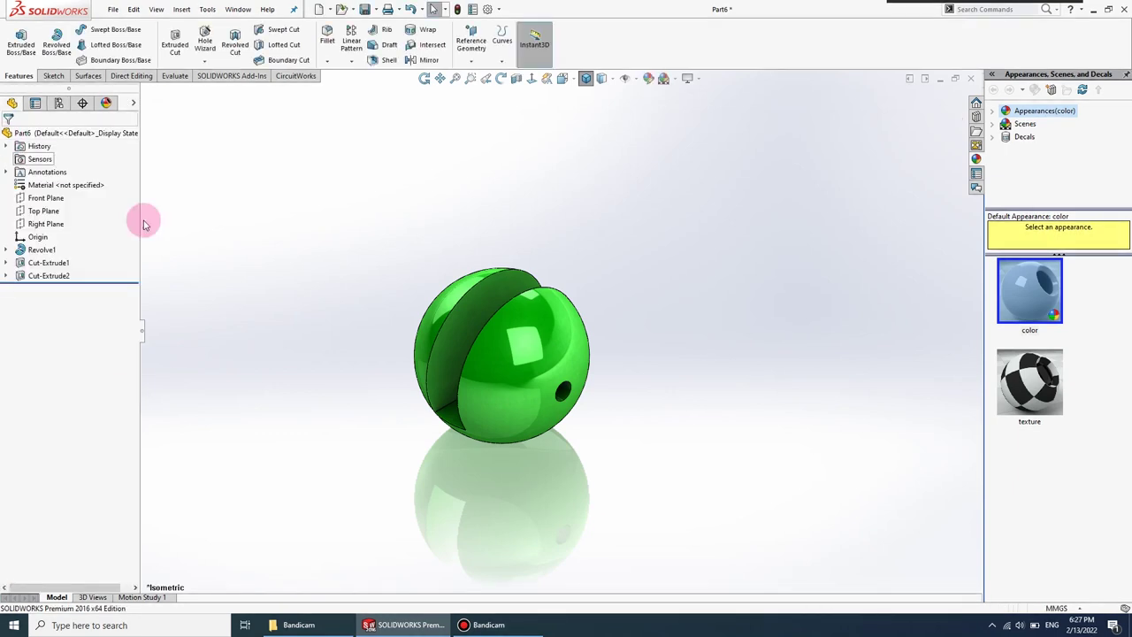
- Save the part as 'bob' and start a new document
left_click(122, 12)
left_click(144, 139)
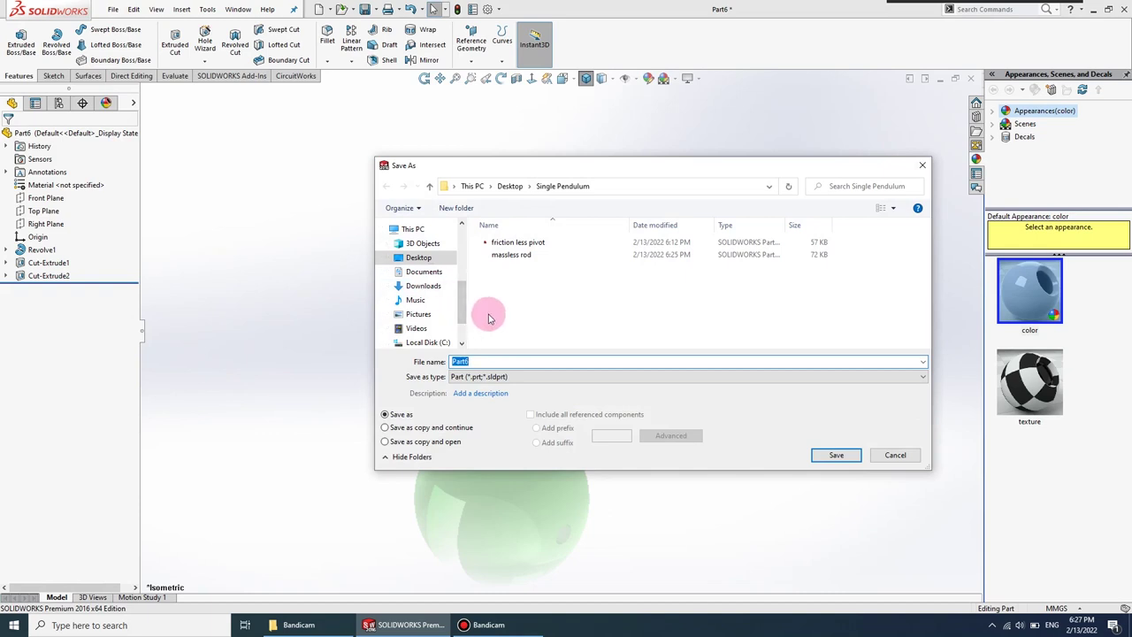
type("ob")
key("Return")
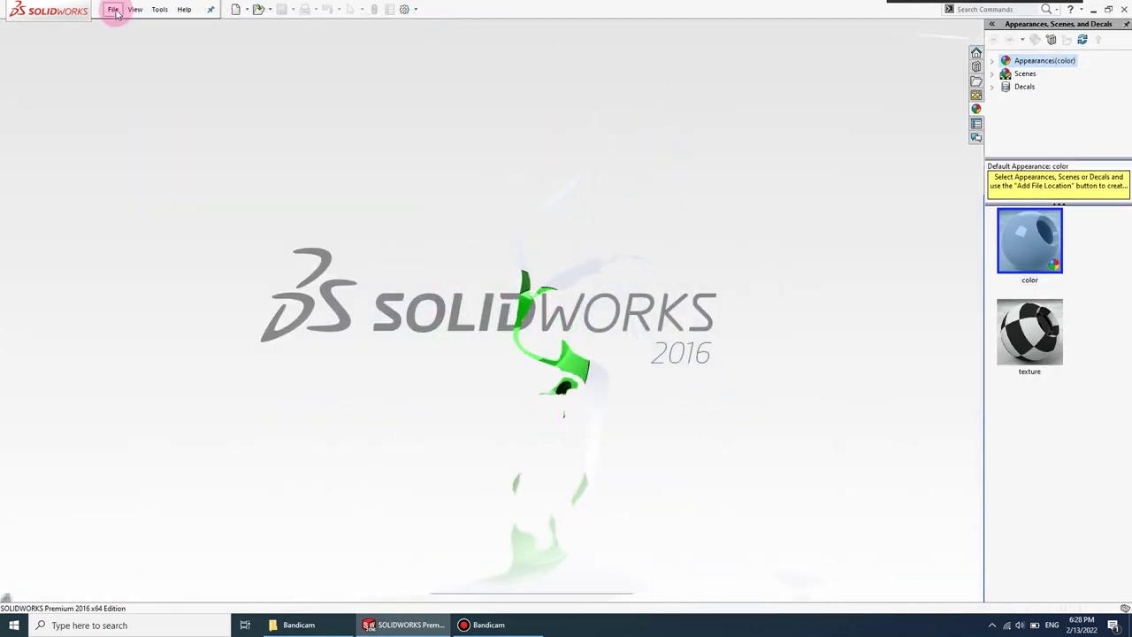
left_click(113, 9)
left_click(123, 24)
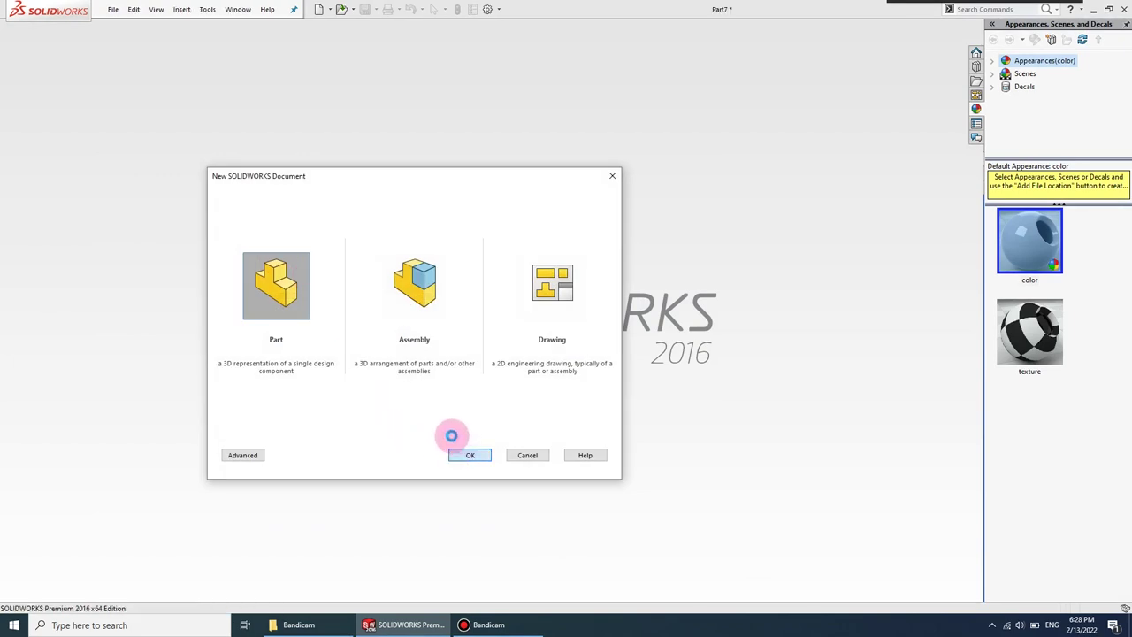
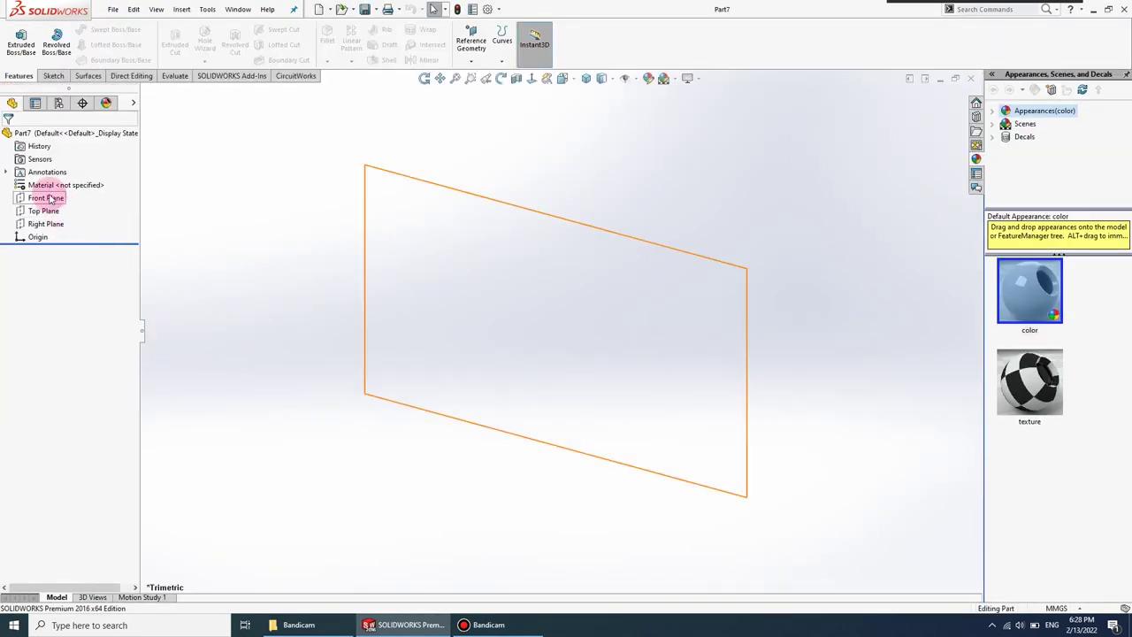
- Sketch a circle at the origin on the Right Plane and dimension it to ⌀10
left_click(42, 225)
left_click(64, 78)
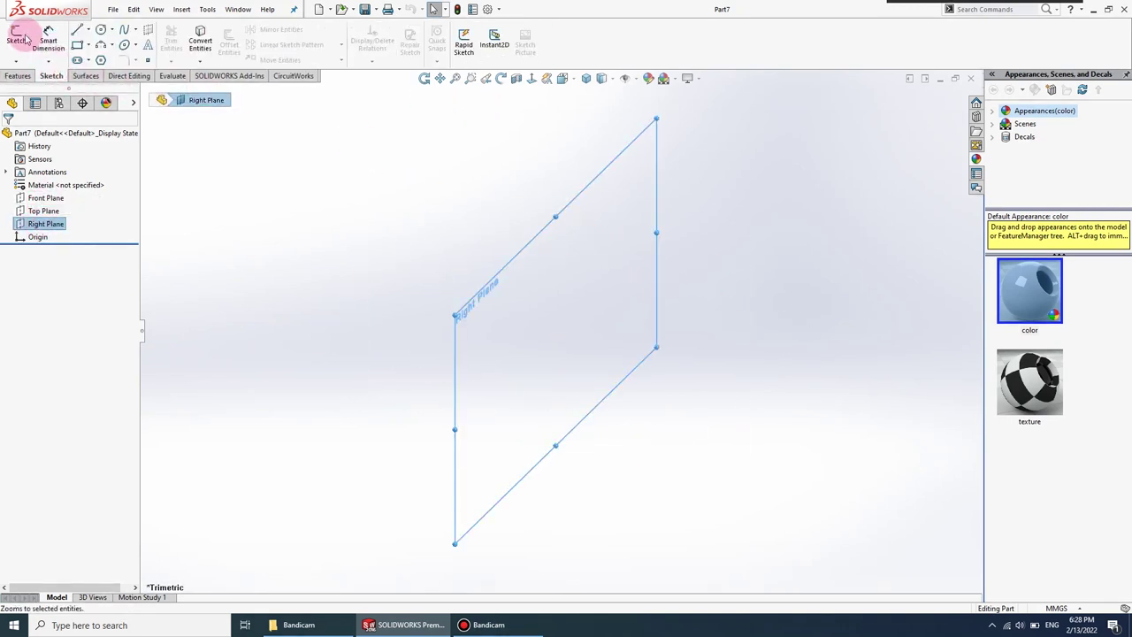
left_click(18, 38)
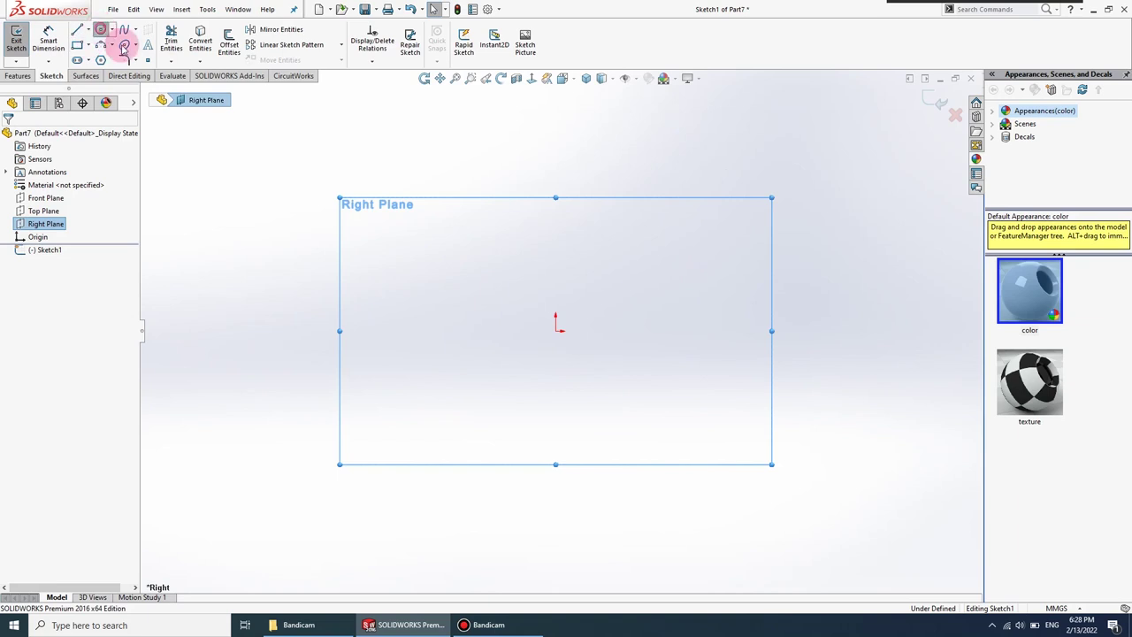
left_click(556, 328)
left_click(576, 320)
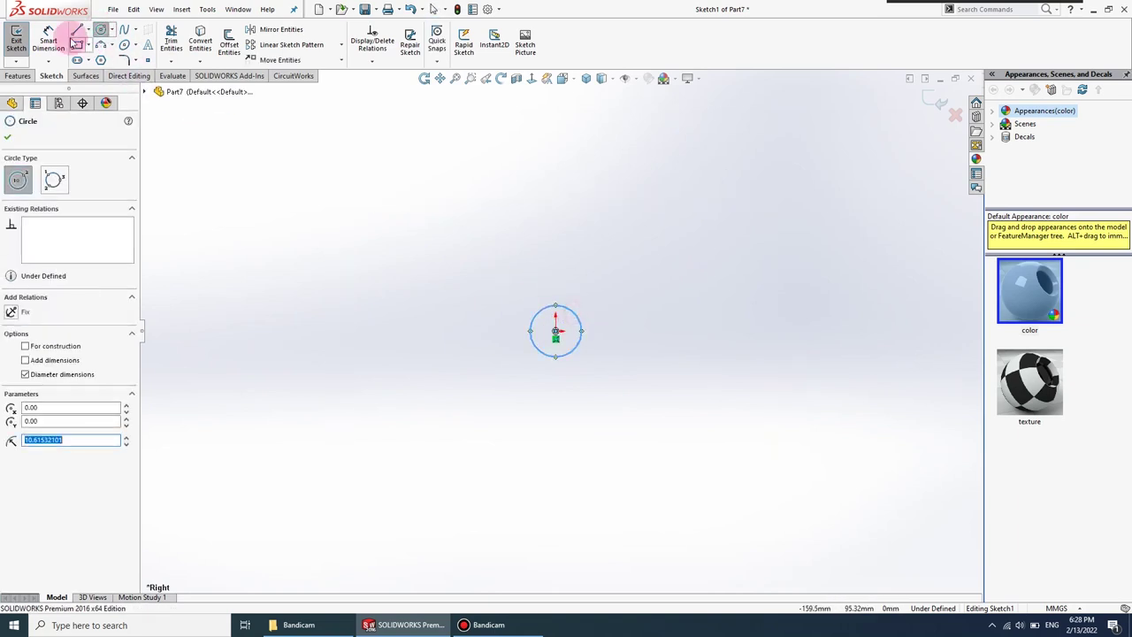
key("Escape")
left_click(534, 345)
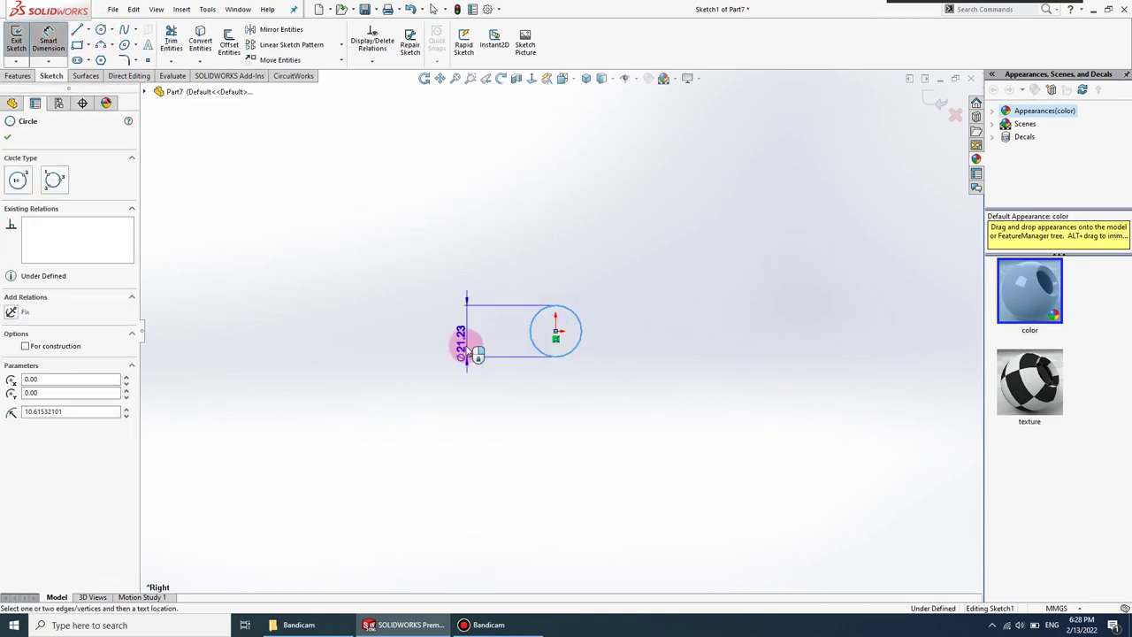
left_click(464, 345)
left_click(361, 270)
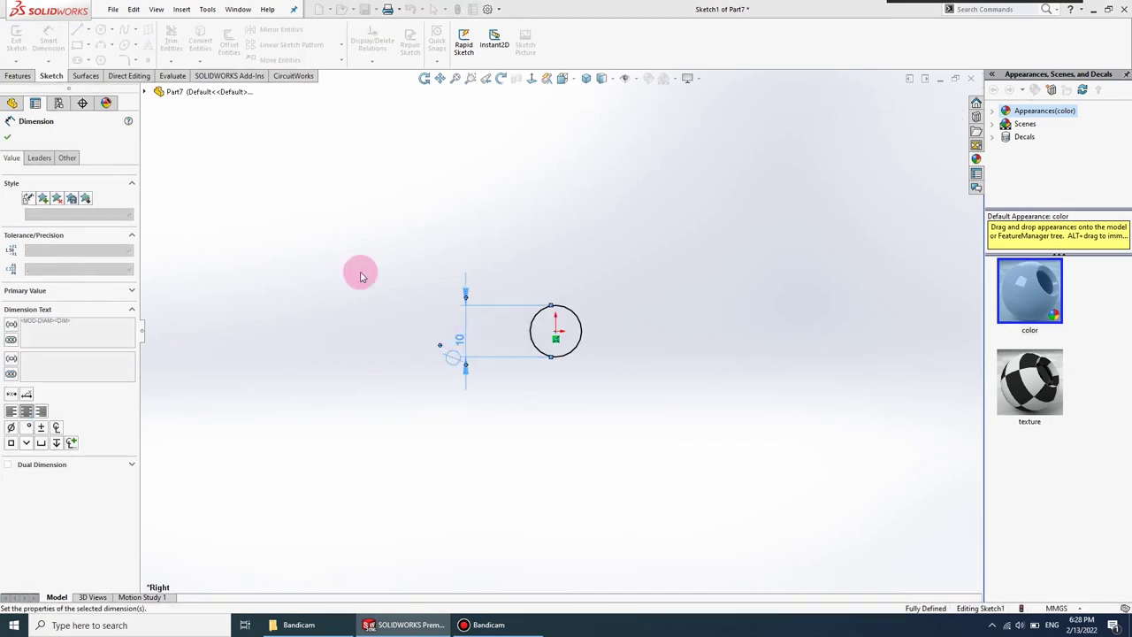
- Extrude the circle 20 mm into a solid cylinder
left_click(17, 75)
left_click(19, 46)
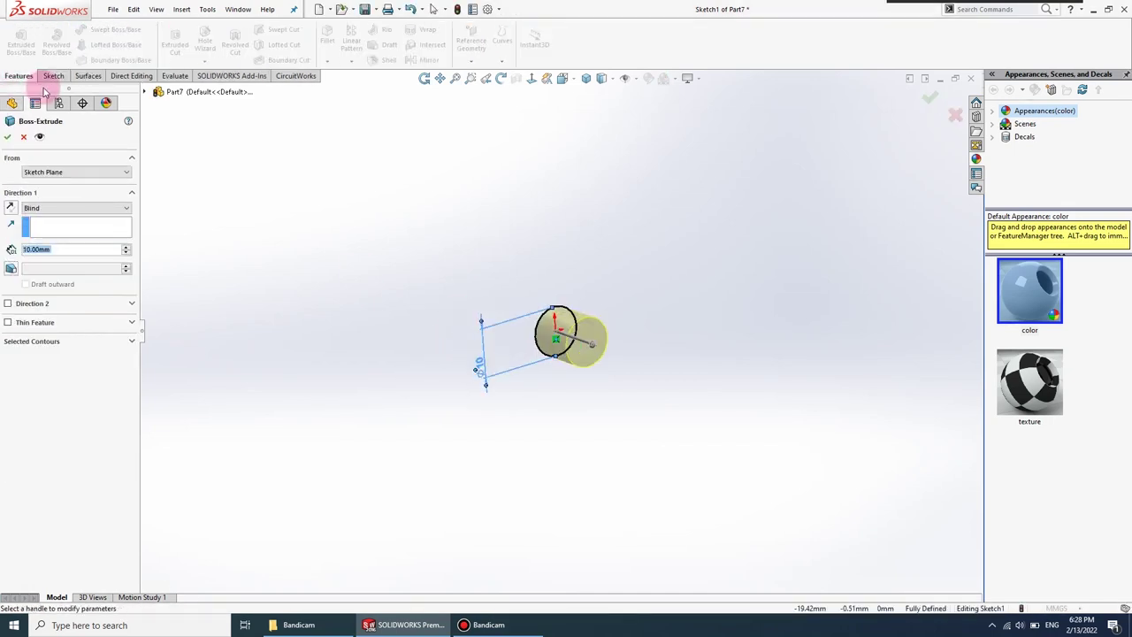
type("20")
key("Return")
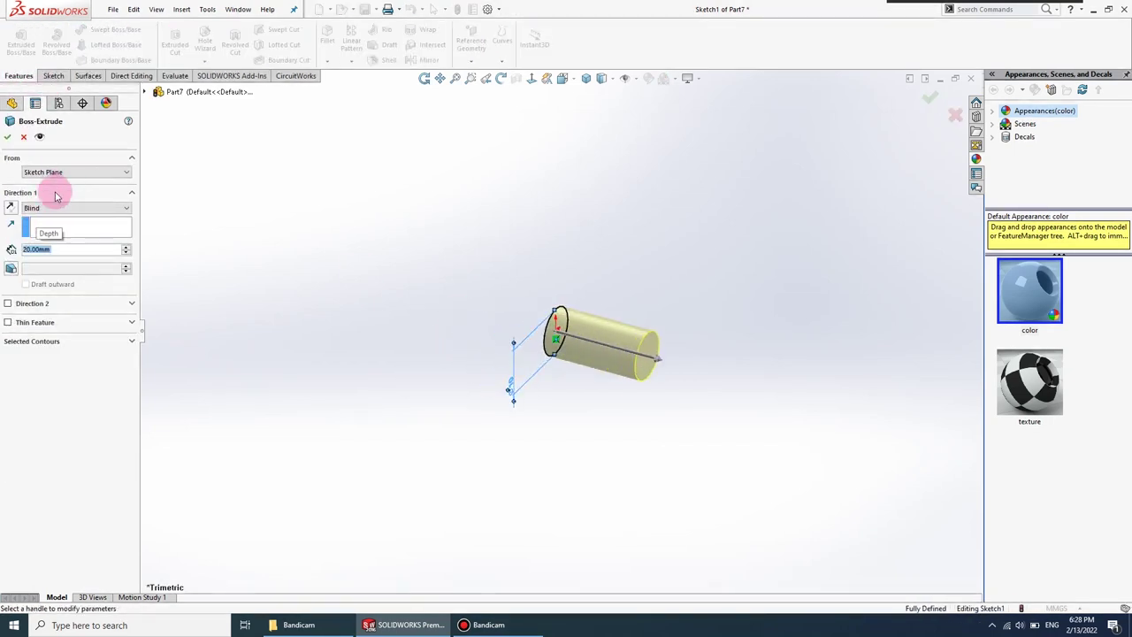
left_click(7, 136)
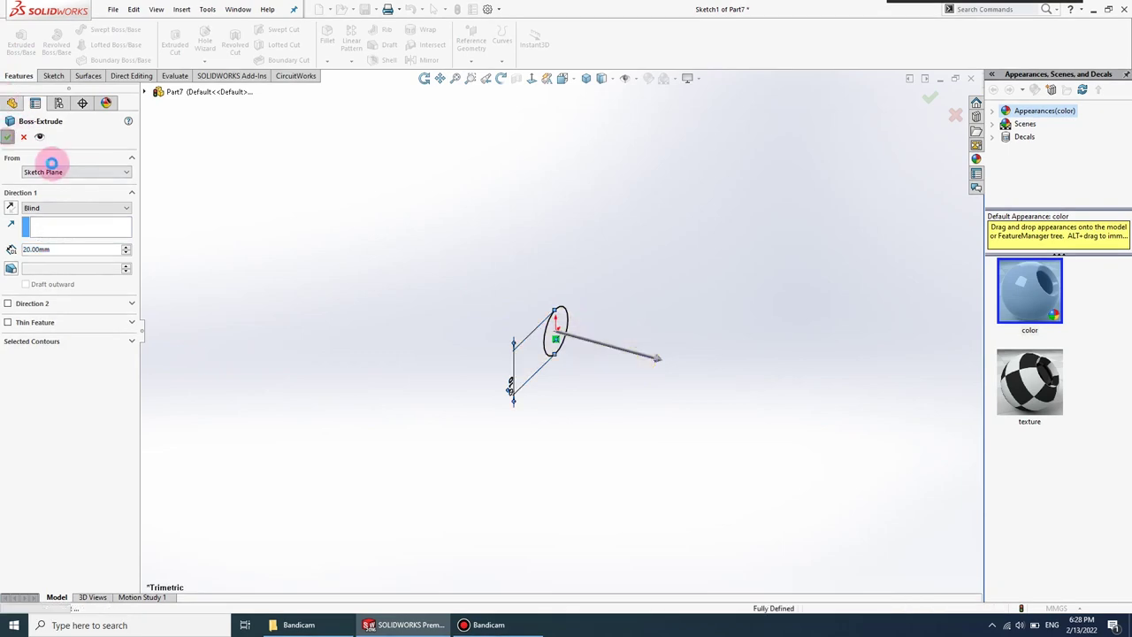
- Colour the whole cylinder part near-black
right_click(601, 337)
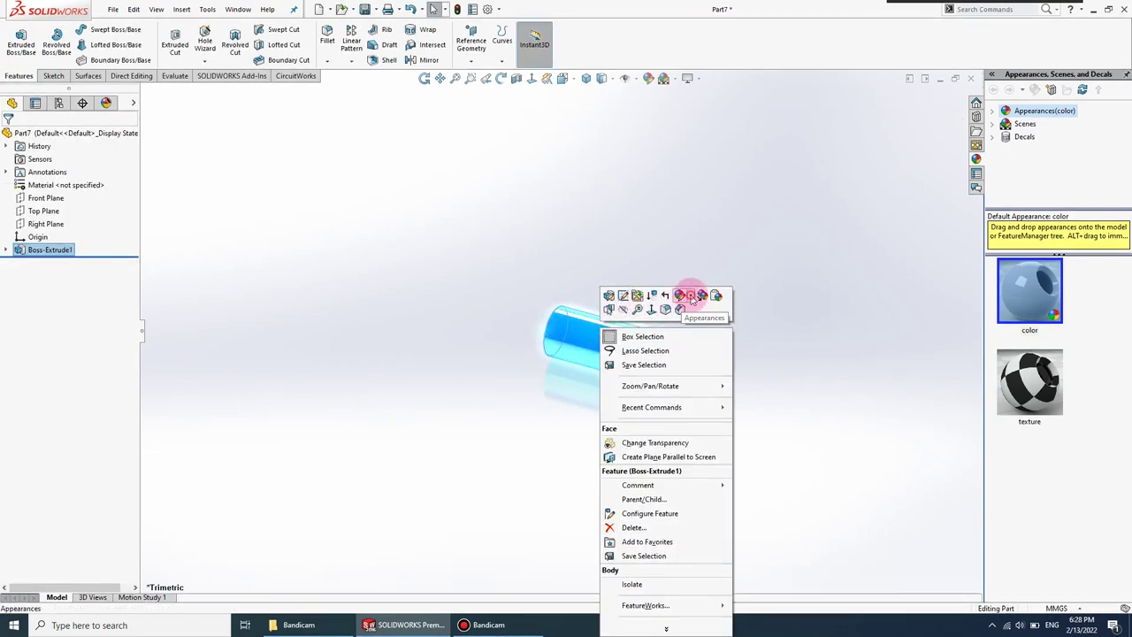
left_click(688, 291)
left_click(700, 358)
left_click(30, 361)
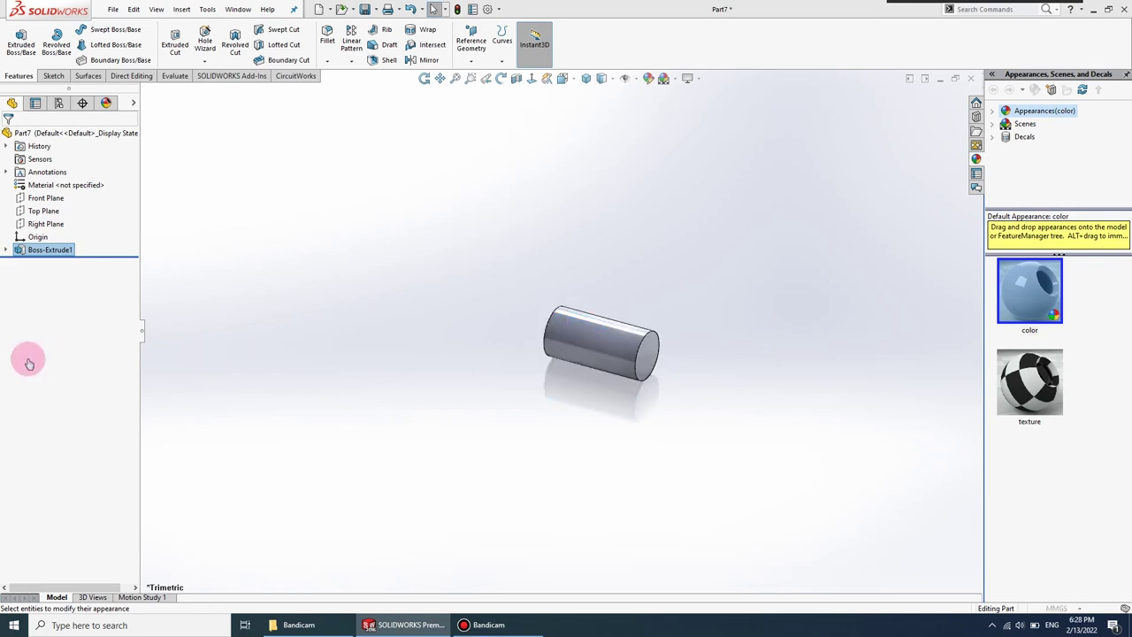
left_click(98, 385)
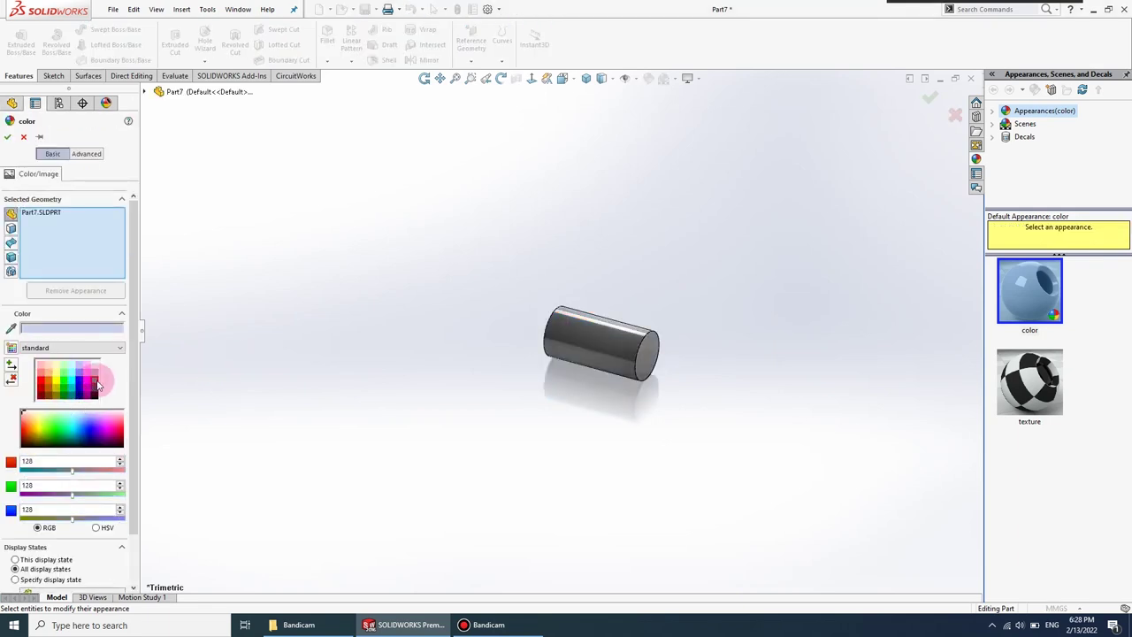
left_click(97, 390)
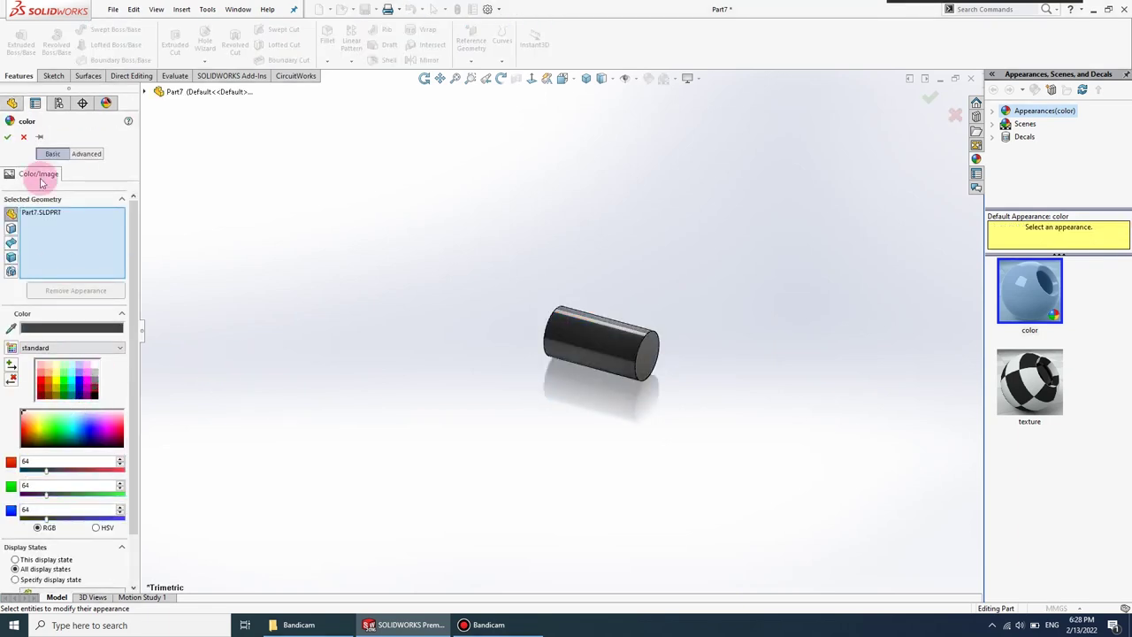
left_click(9, 139)
- Save the part as joint 1 in the Single Pendulum folder and close it
left_click(114, 9)
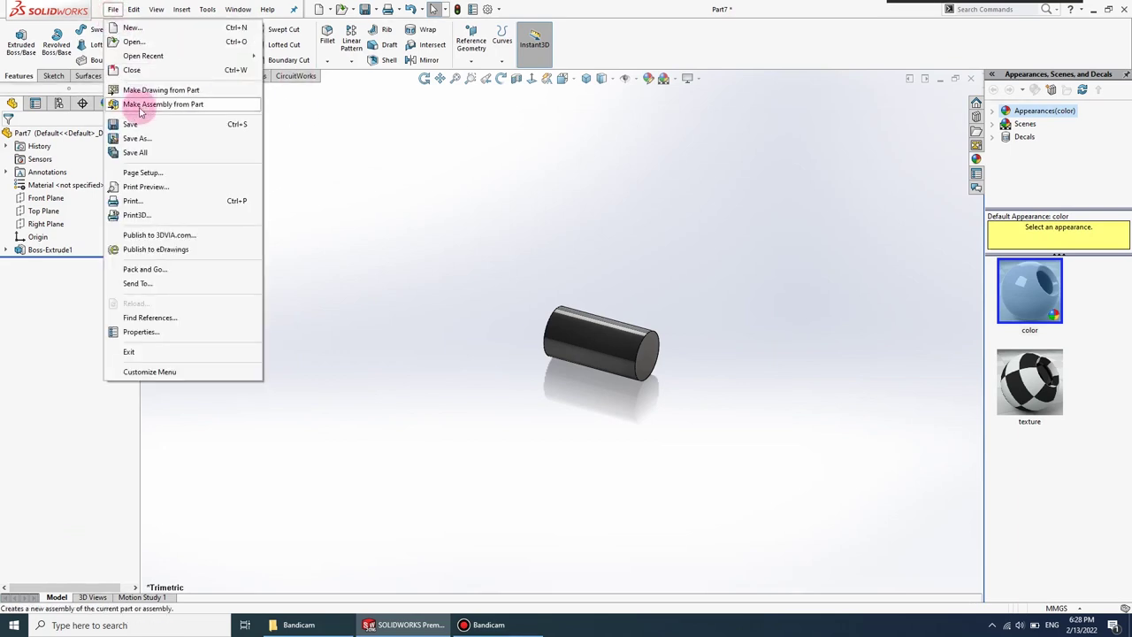
left_click(144, 134)
type("joint 1")
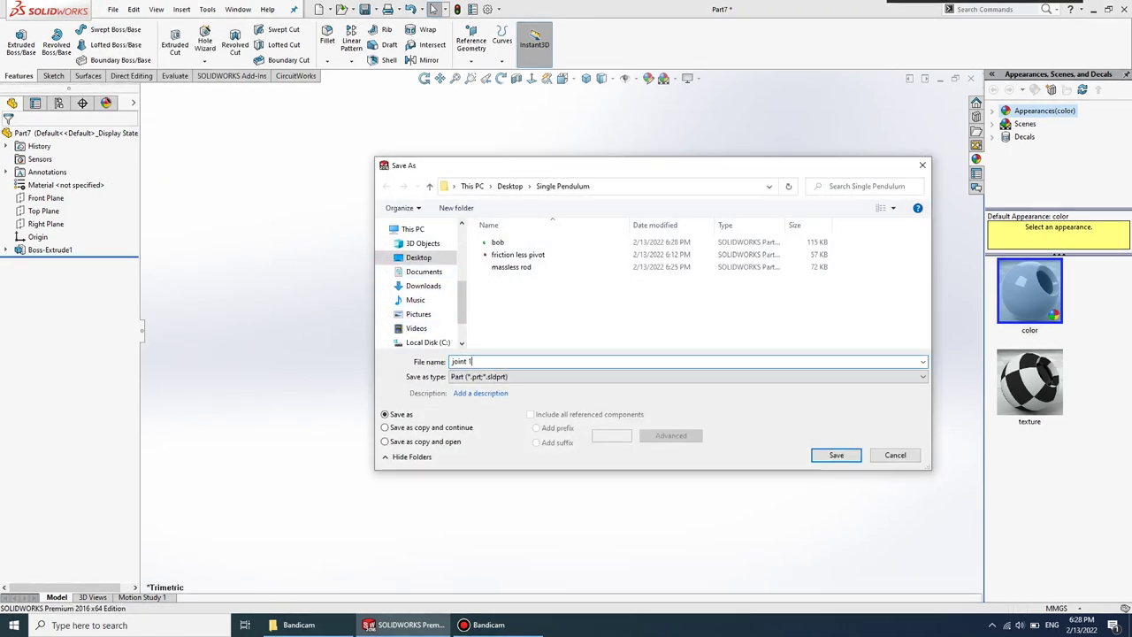
key("Return")
left_click(970, 78)
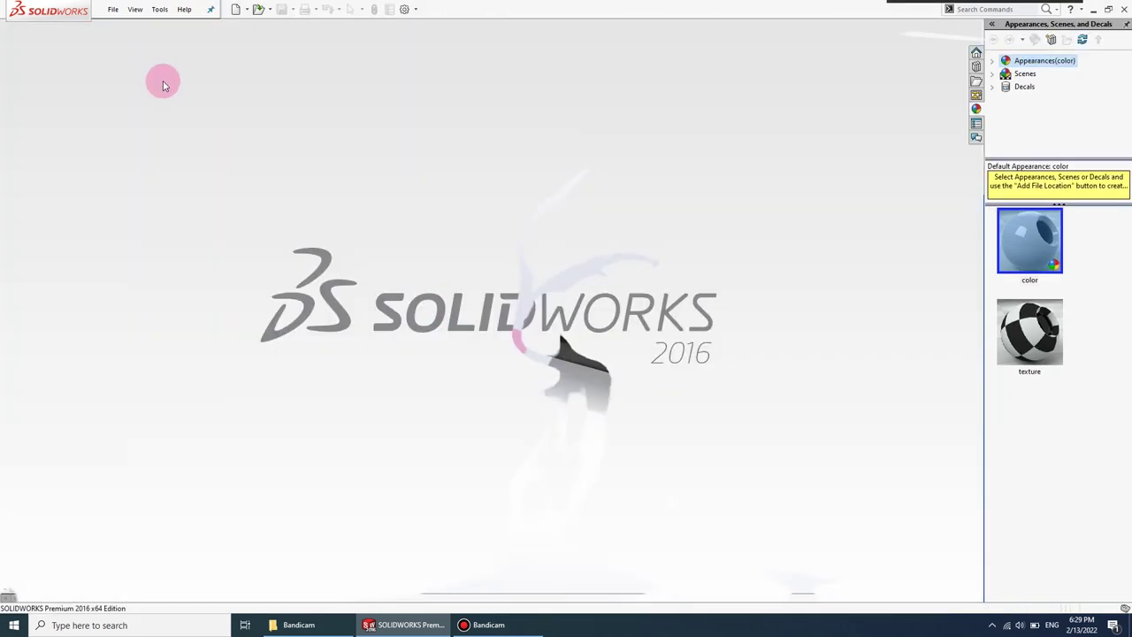
- Create a new part and start a sketch on the Front Plane, viewed face-on
left_click(109, 11)
left_click(176, 39)
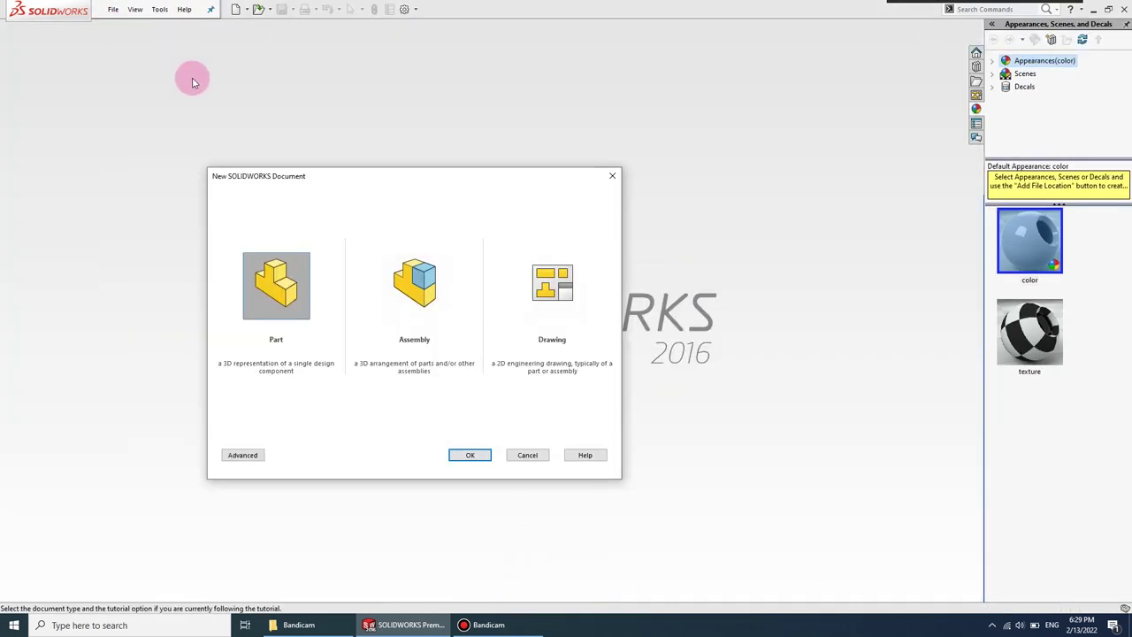
left_click(463, 445)
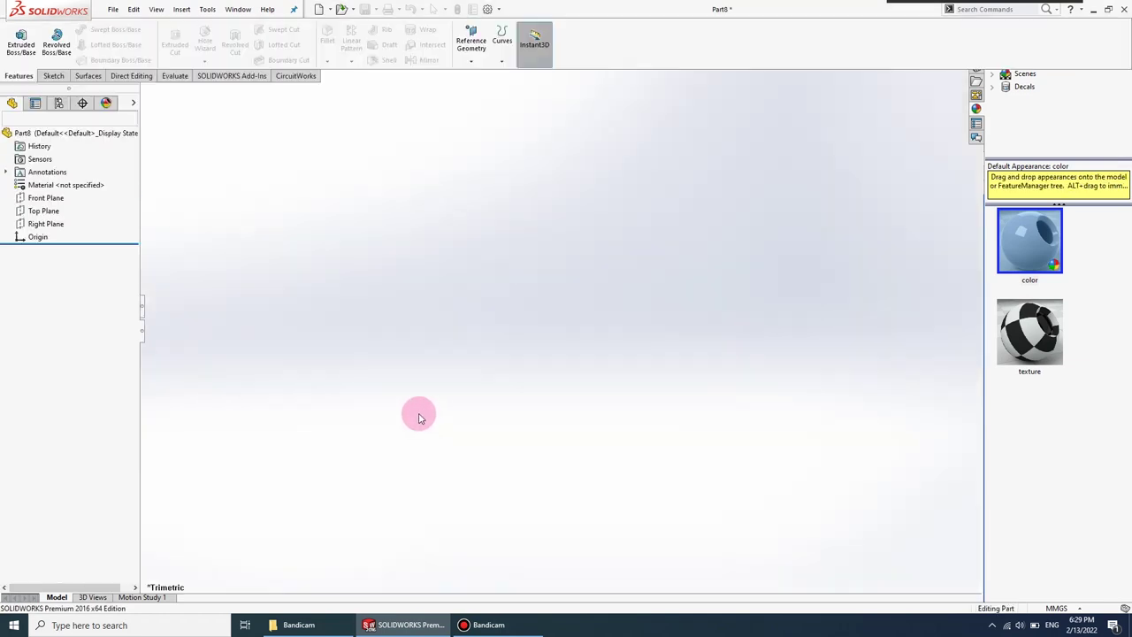
left_click(46, 198)
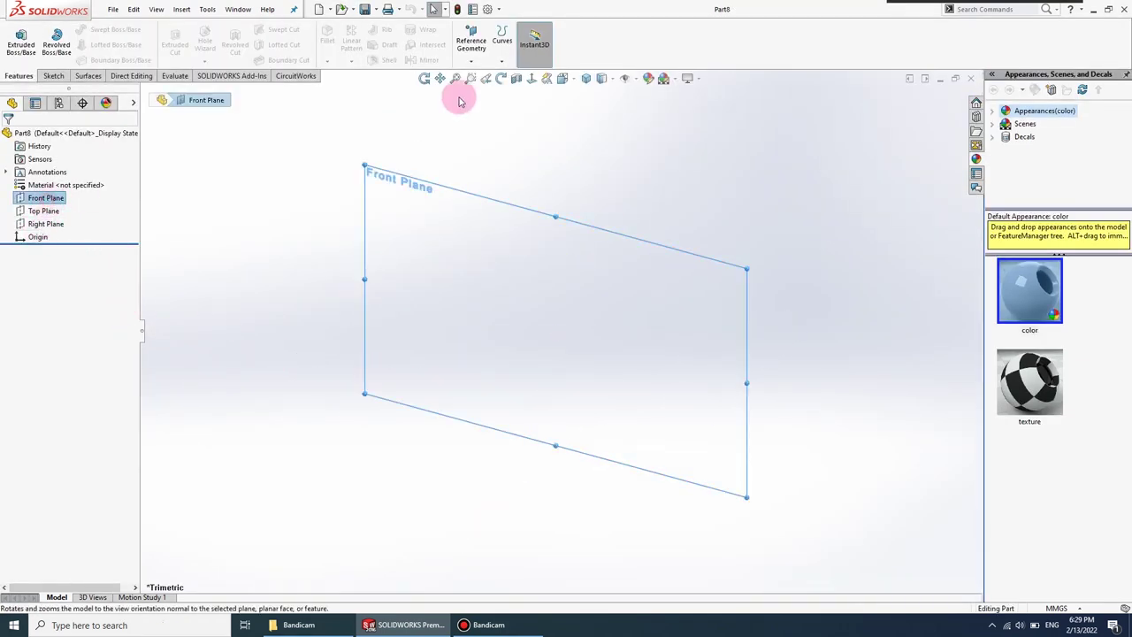
left_click(531, 86)
left_click(53, 76)
left_click(16, 39)
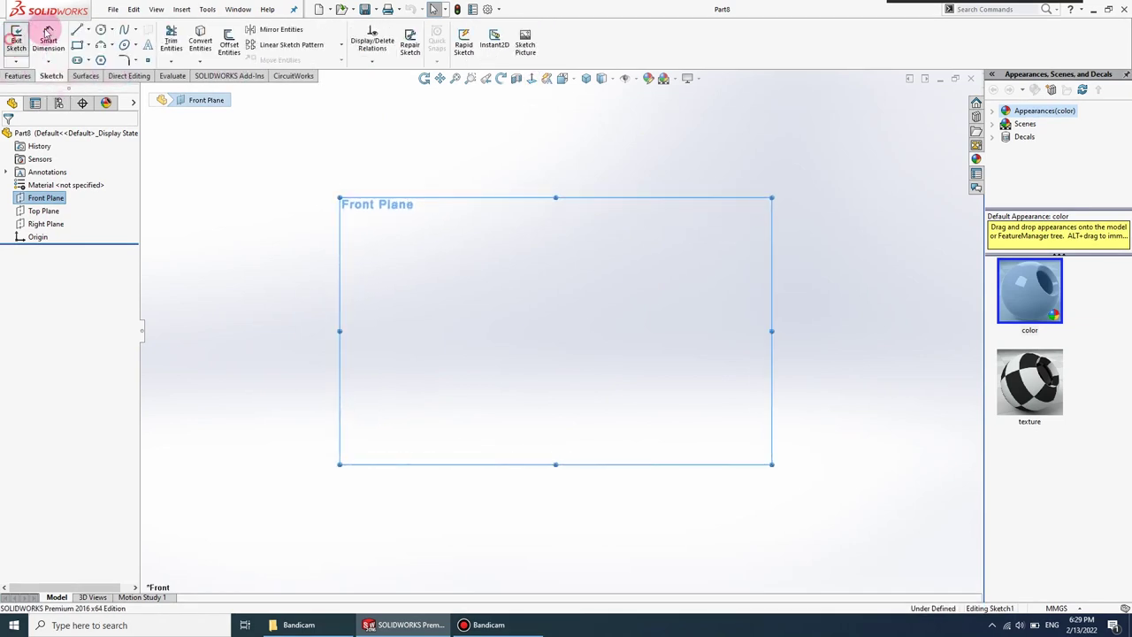
- Draw a vertical construction centerline through the origin
left_click(92, 32)
left_click(111, 67)
left_click(555, 242)
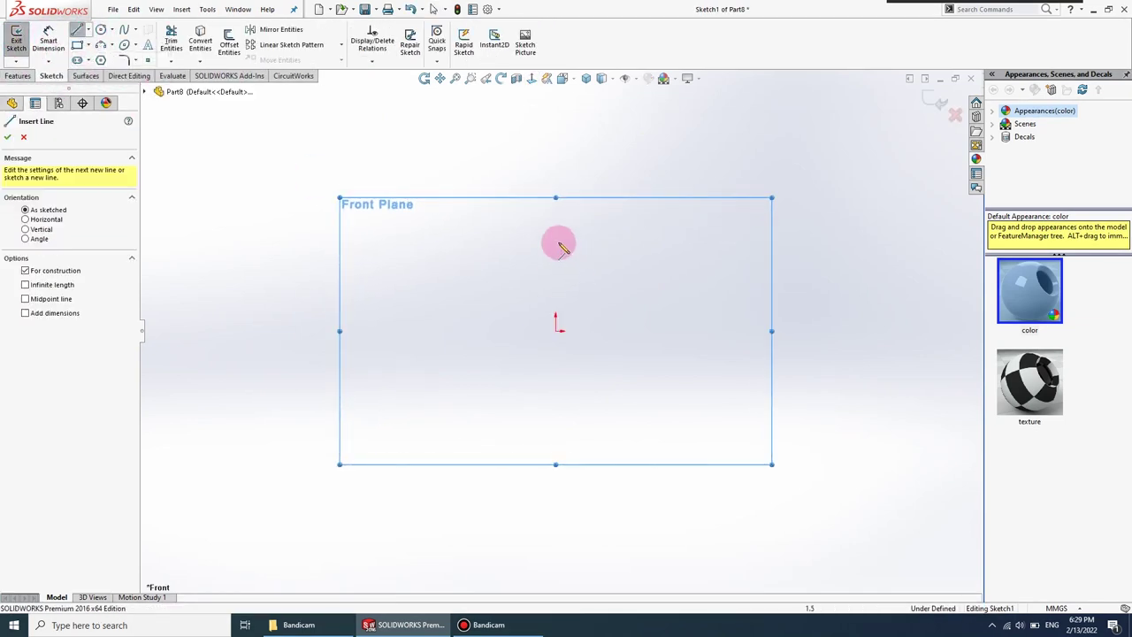
left_click(555, 323)
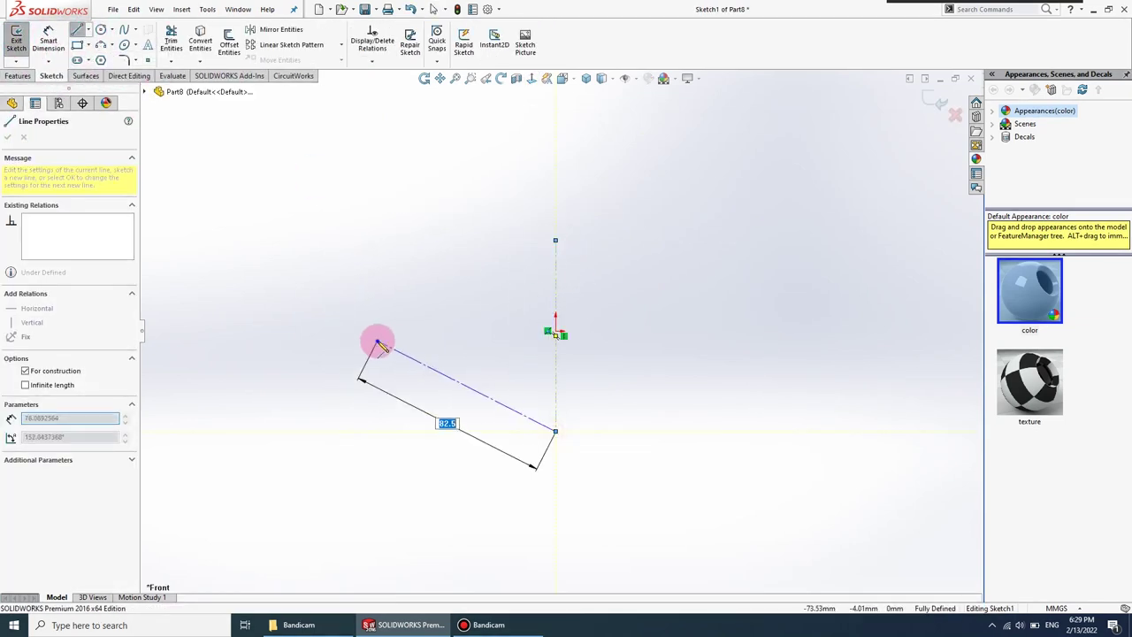
key("Escape")
- Draw a half-circle 3 Point Arc along the centerline, its centre coincident with the origin
left_click(97, 45)
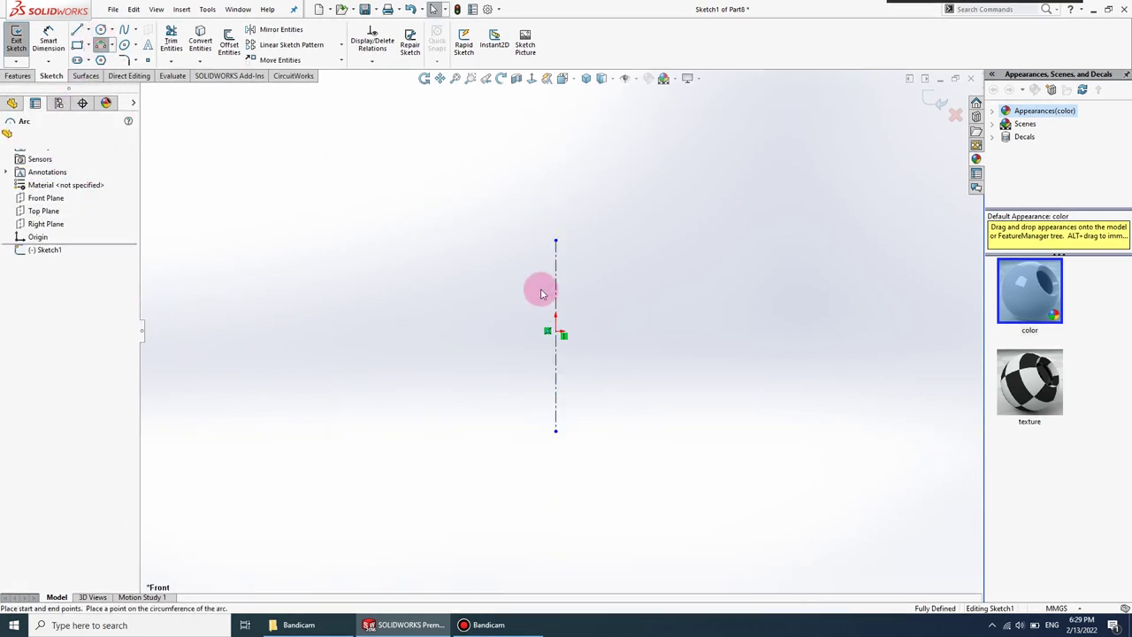
mouse_move(560, 289)
left_mouse_down()
mouse_move(602, 357)
mouse_move(557, 374)
left_mouse_up()
left_click(598, 358)
right_click(474, 320)
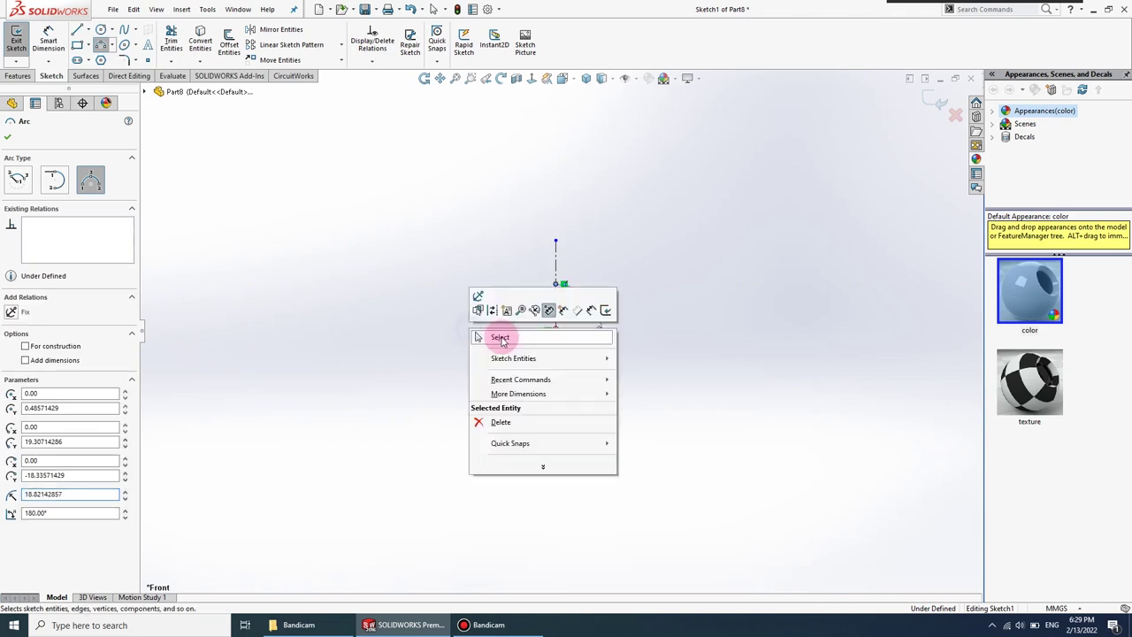
left_click(498, 331)
scroll(533, 329, "down", 3)
scroll(485, 303, "down", 2)
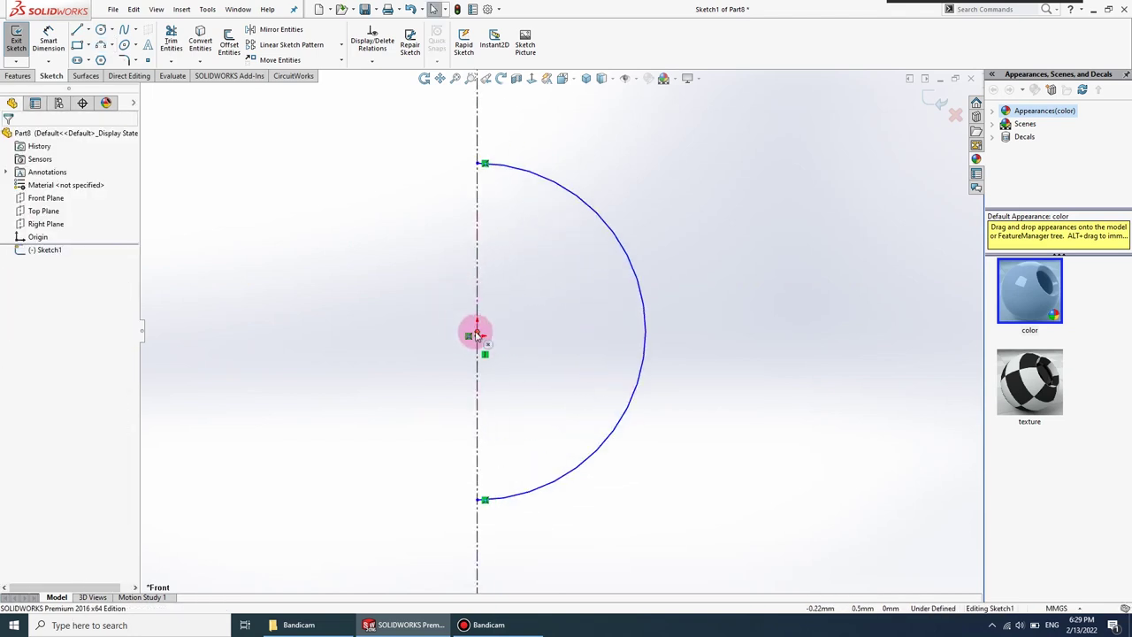
left_click(478, 333)
left_click(478, 338, "ctrl")
left_click(29, 357)
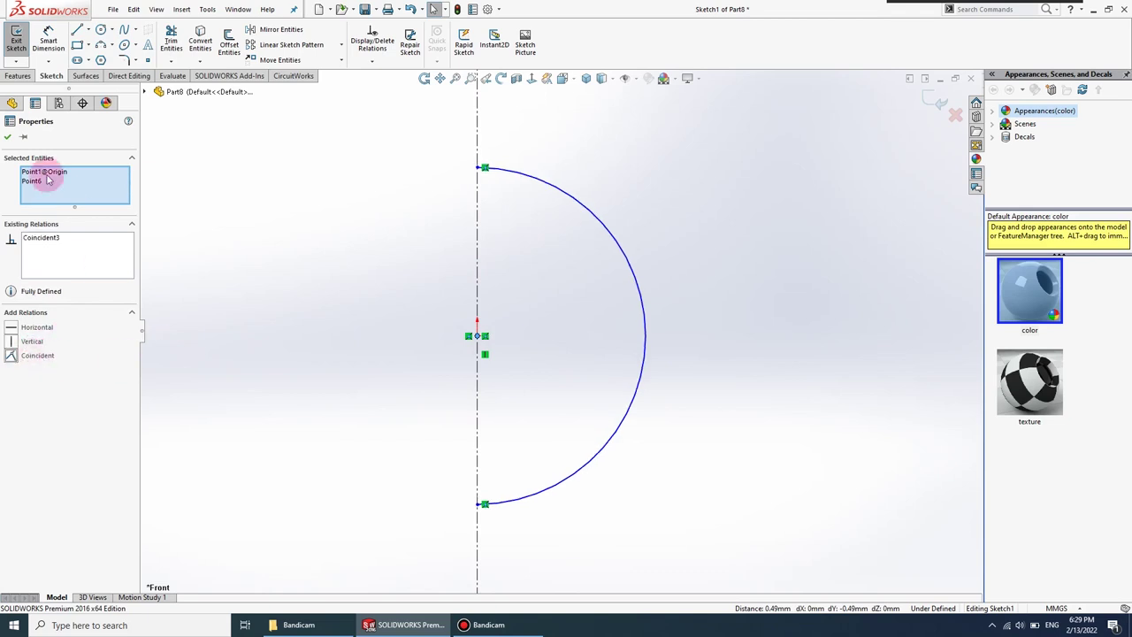
- Dimension the arc radius to 20
left_click(48, 44)
left_click(643, 303)
left_click(709, 295)
type("20")
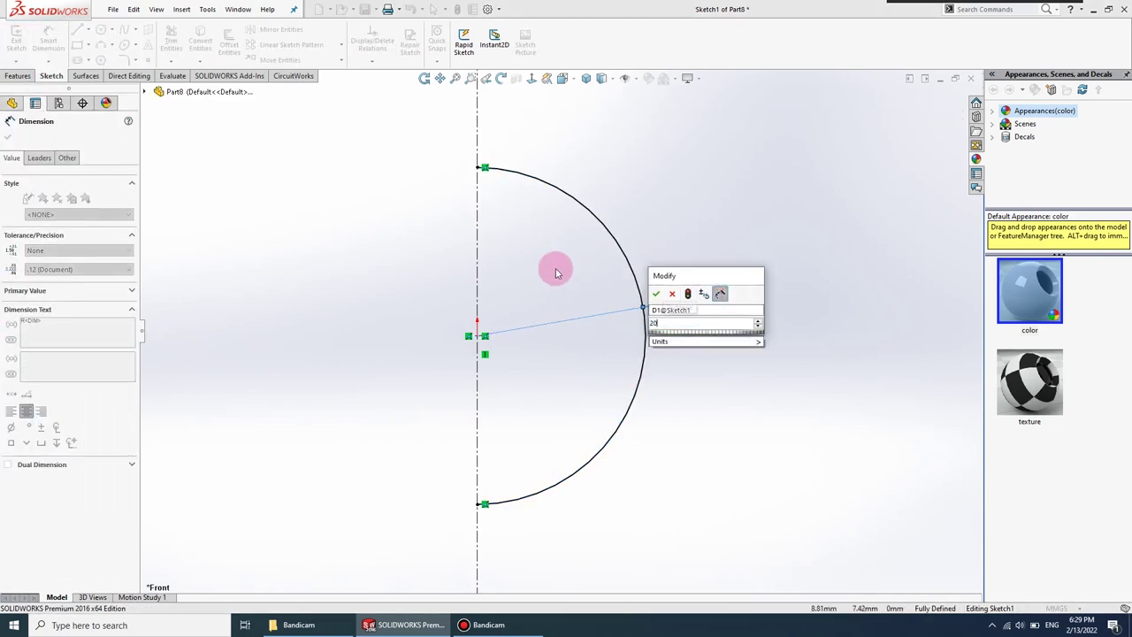
key("Return")
left_click(7, 138)
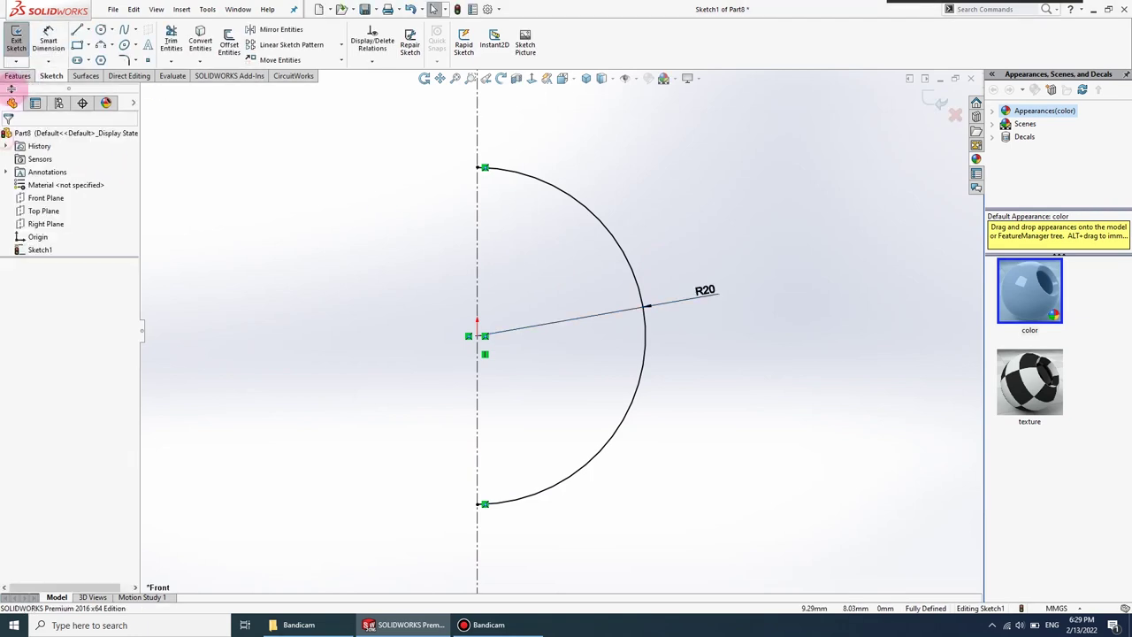
left_click(17, 75)
left_click(56, 45)
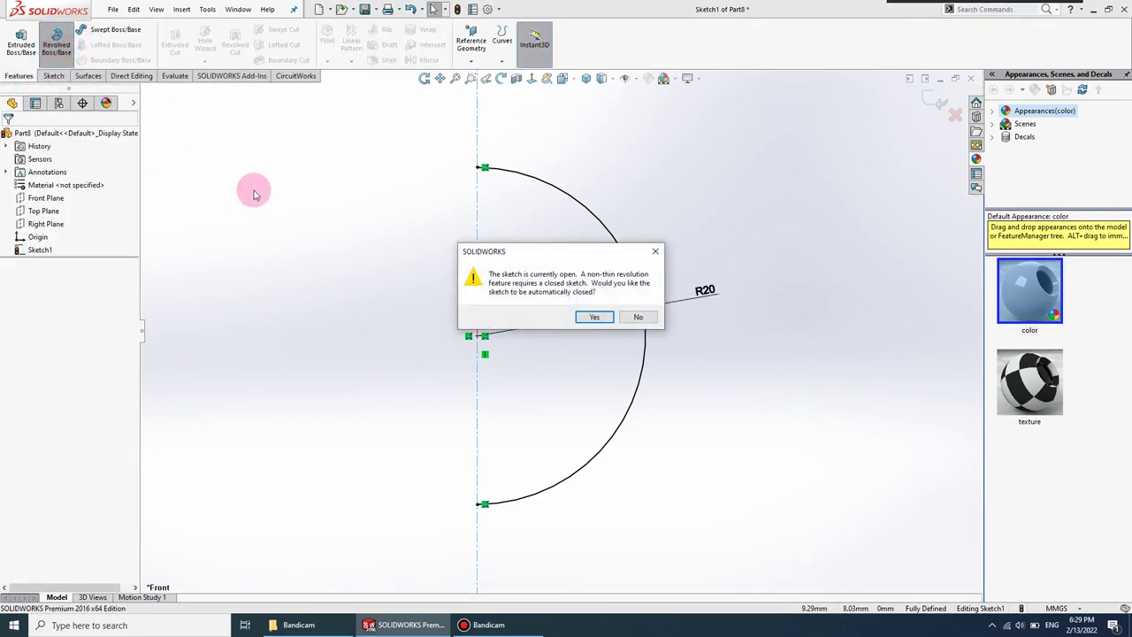
- Let the sketch close automatically and revolve the R20 half-circle into a solid sphere
left_click(588, 318)
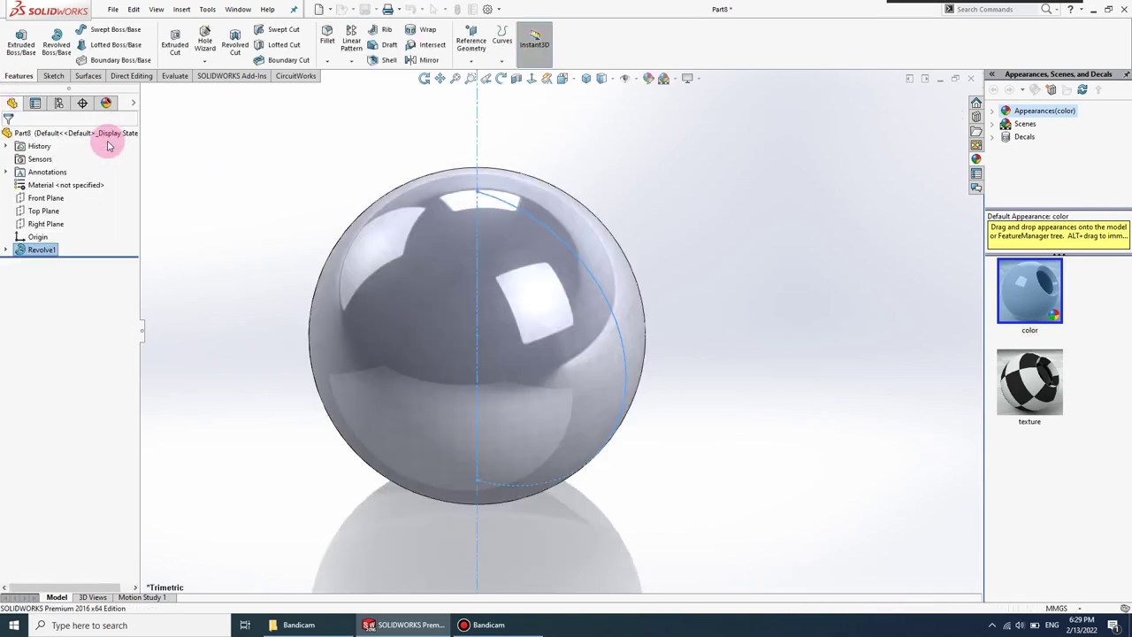
left_click(46, 224)
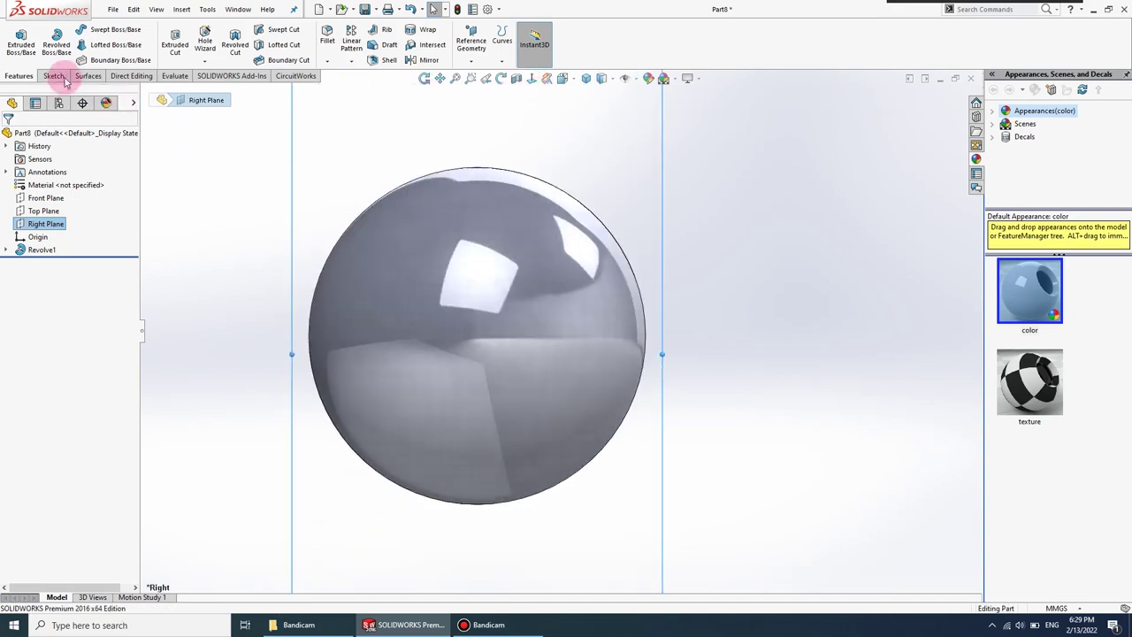
- Sketch a circle at the origin on the Right Plane and dimension it to Ø5
left_click(52, 75)
left_click(16, 37)
left_click(102, 32)
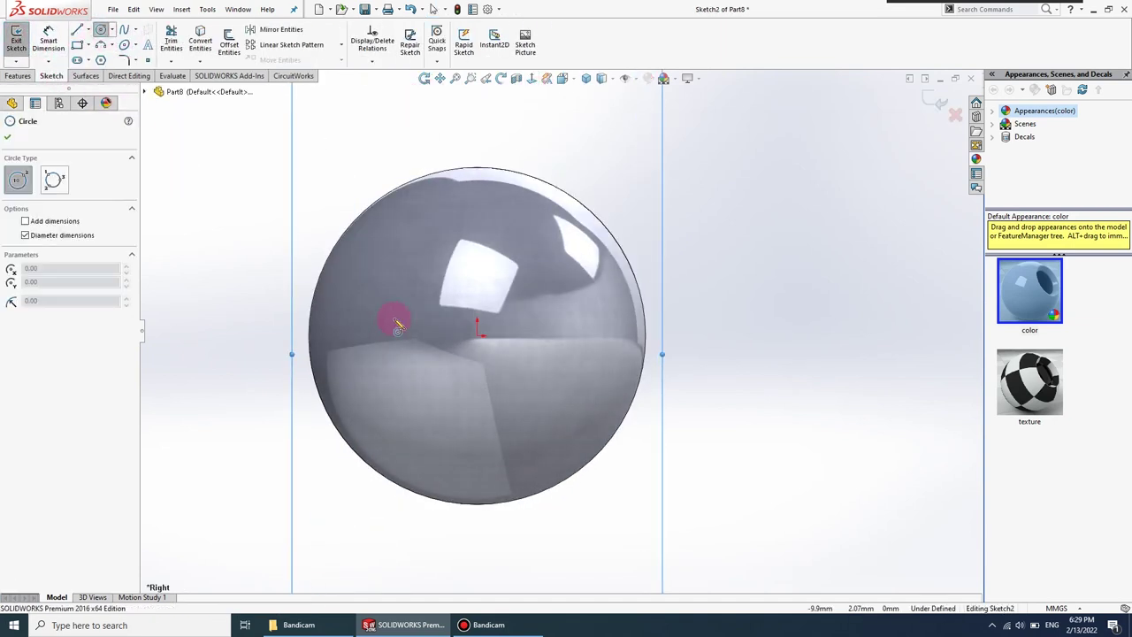
left_click_drag(478, 339, 514, 322)
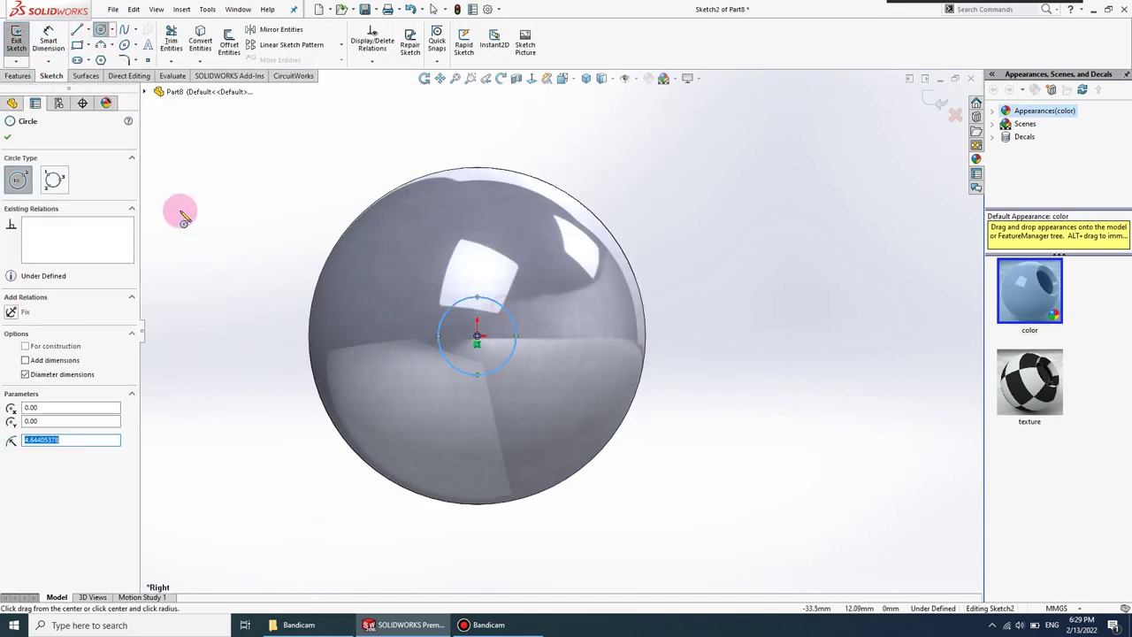
left_click(73, 50)
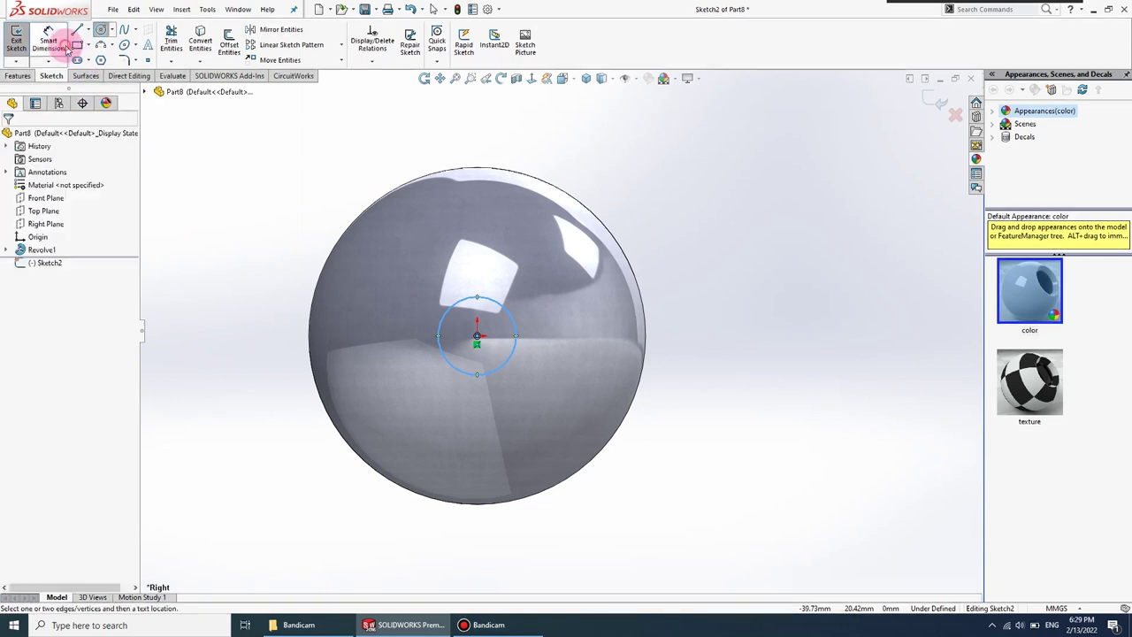
left_click(517, 363)
left_click(714, 371)
type("5")
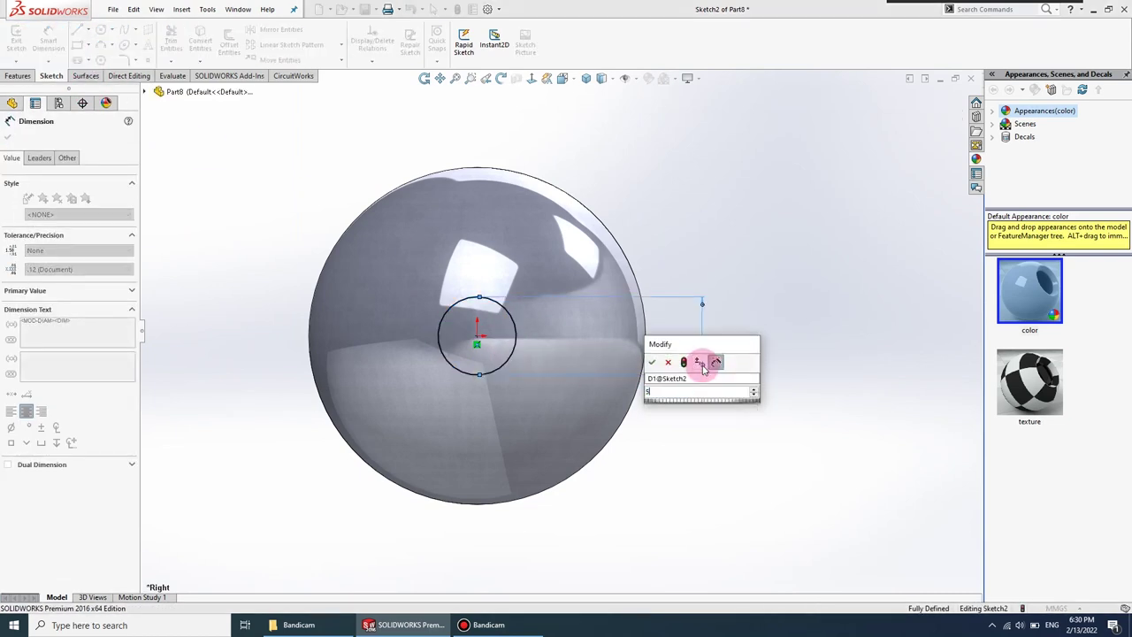
key("Return")
left_click(8, 140)
- Draw a corner rectangle enclosing the whole sphere
left_click(78, 45)
left_click(753, 119)
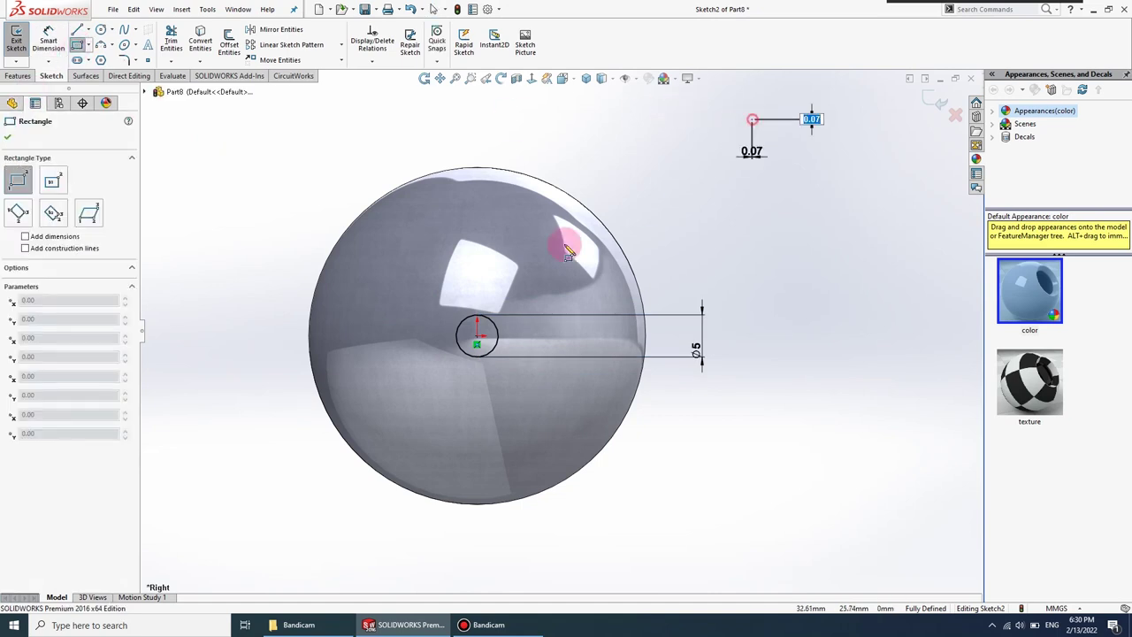
left_click(235, 537)
left_click(8, 134)
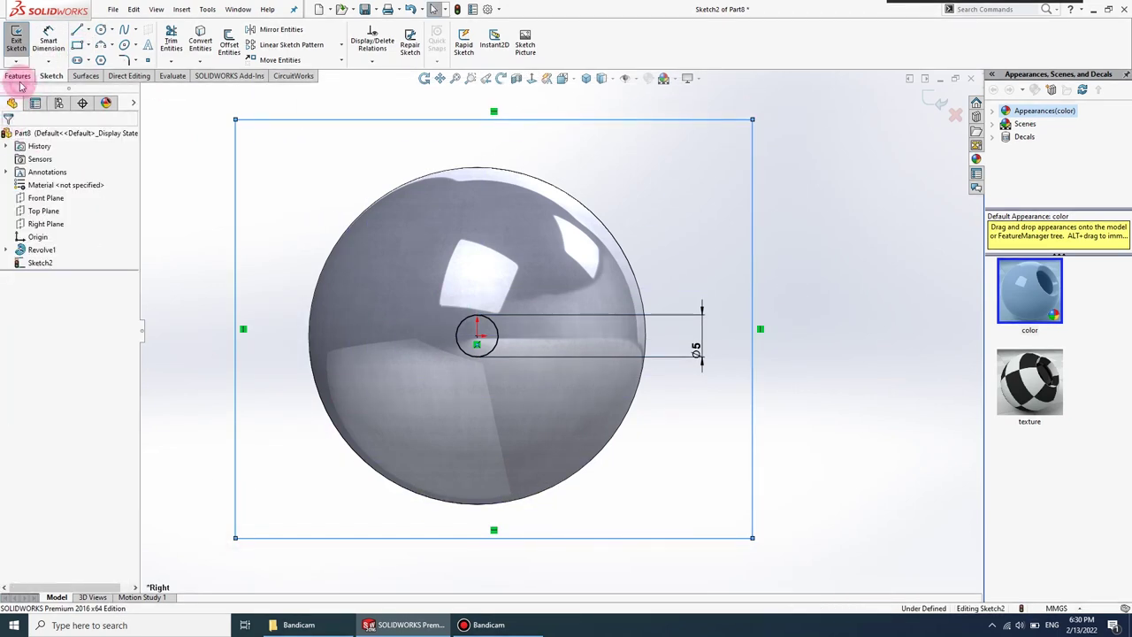
left_click(20, 80)
- Extruded-cut the sketch Through All in both directions, leaving a Ø5 pin, shown isometric
left_click(176, 42)
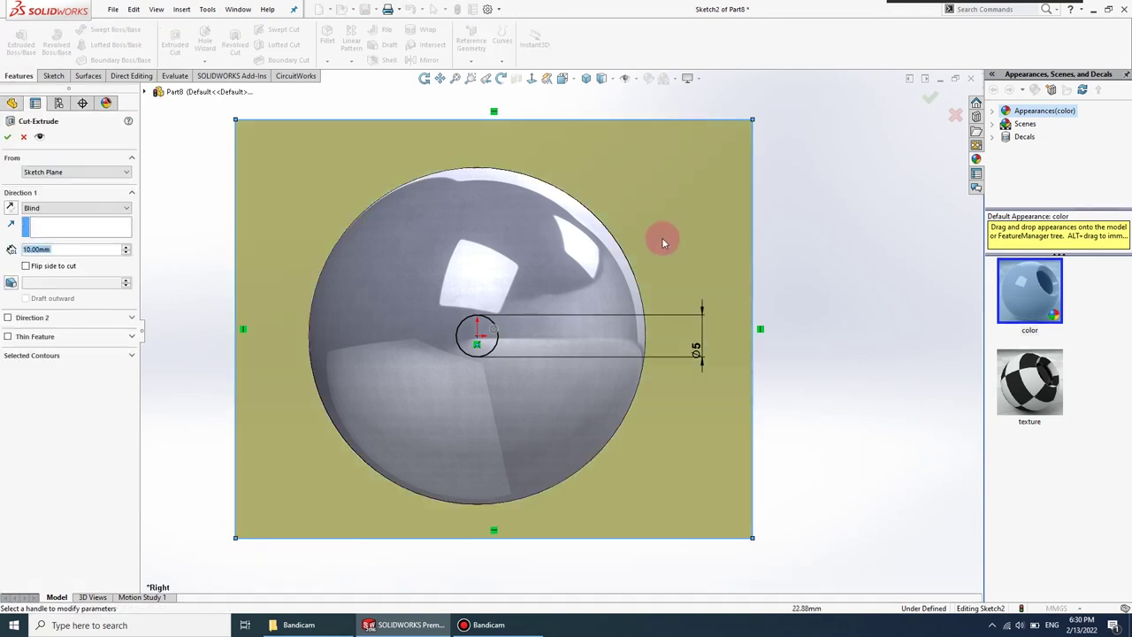
left_click(75, 207)
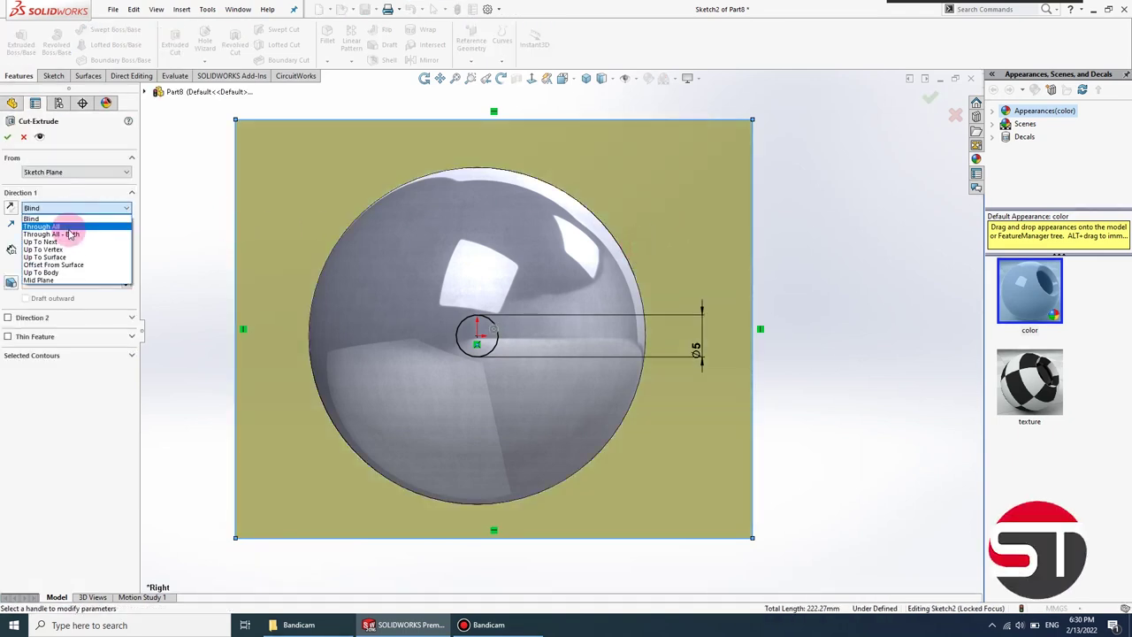
left_click(53, 225)
left_click(8, 299)
left_click(8, 137)
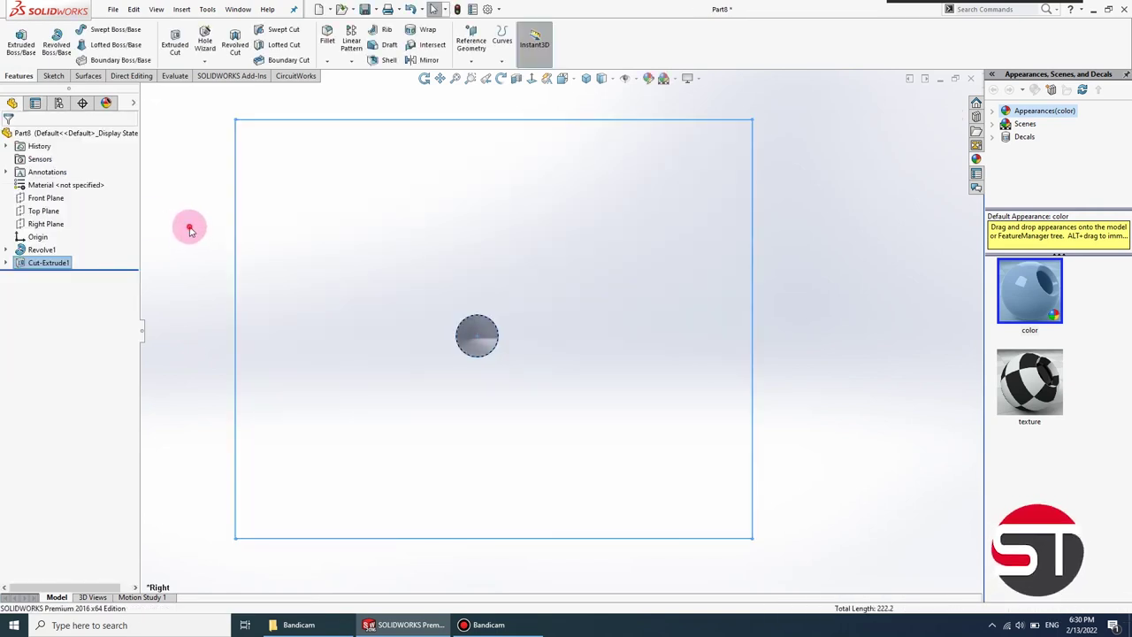
left_click(189, 229)
left_click(584, 78)
right_click(482, 318)
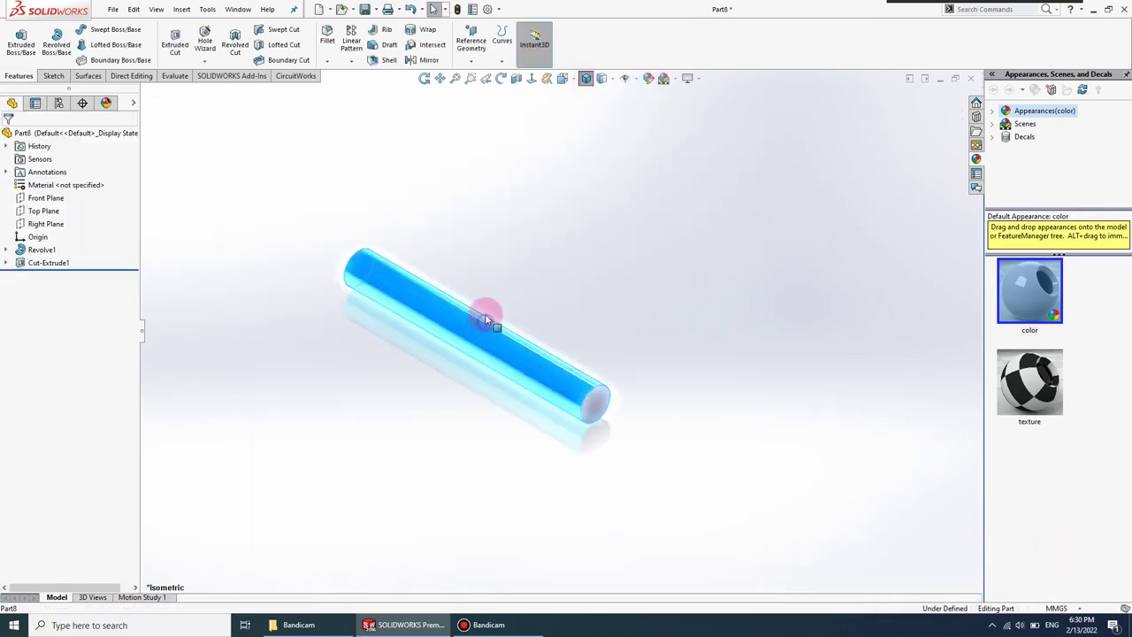
left_click(574, 290)
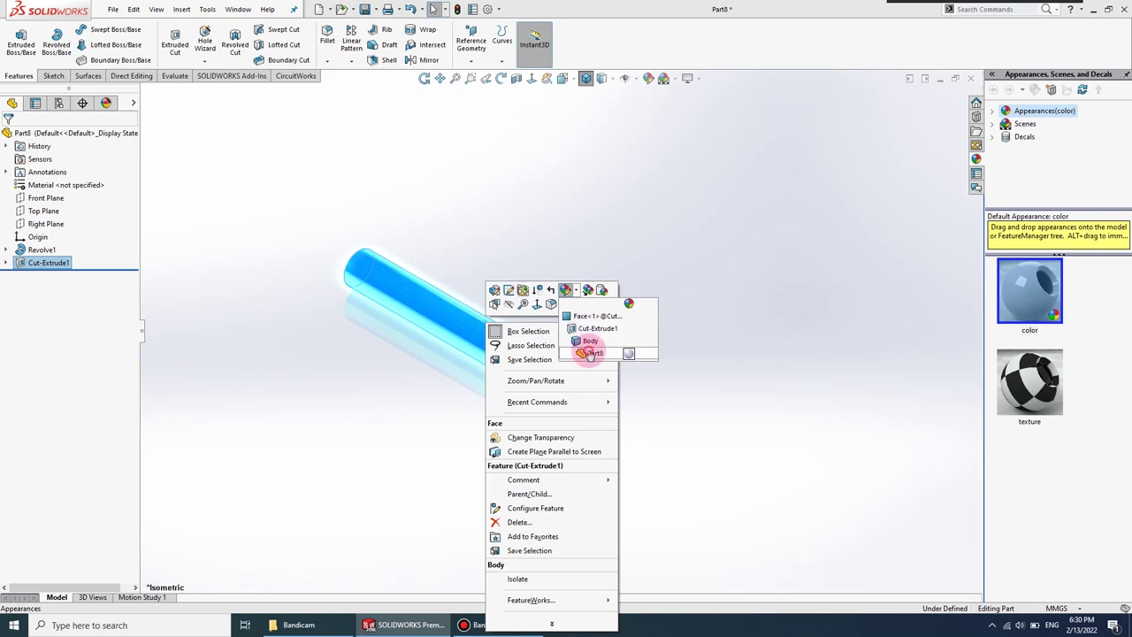
- Colour the whole pin part dark grey
left_click(591, 354)
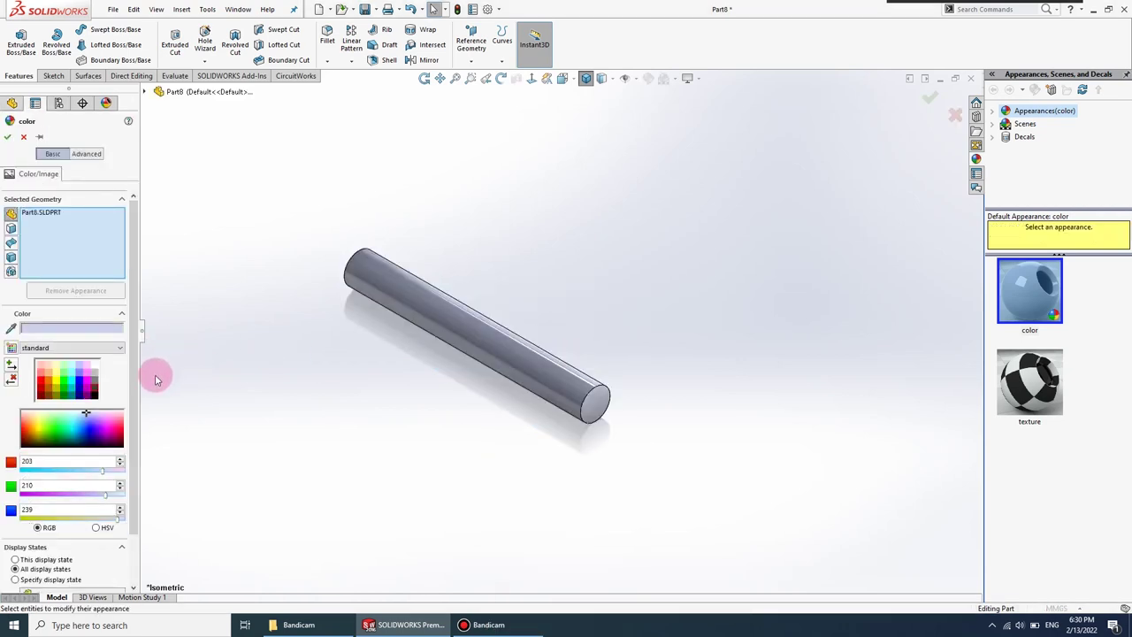
left_click(95, 390)
left_click(8, 134)
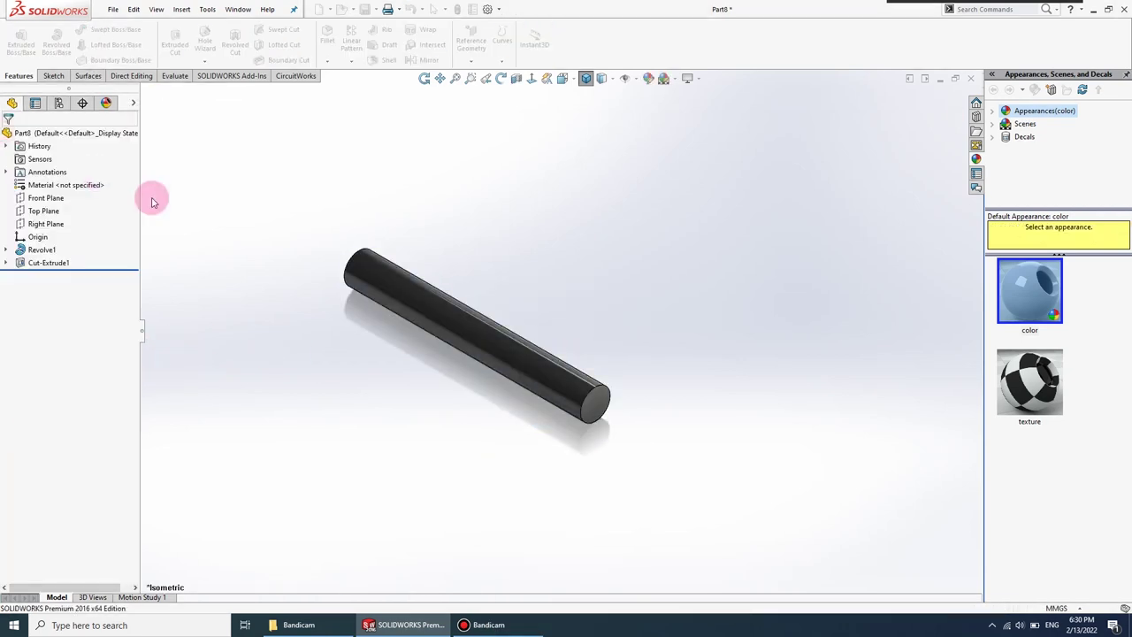
- Save the part as joint 2
left_click(113, 8)
left_click(135, 138)
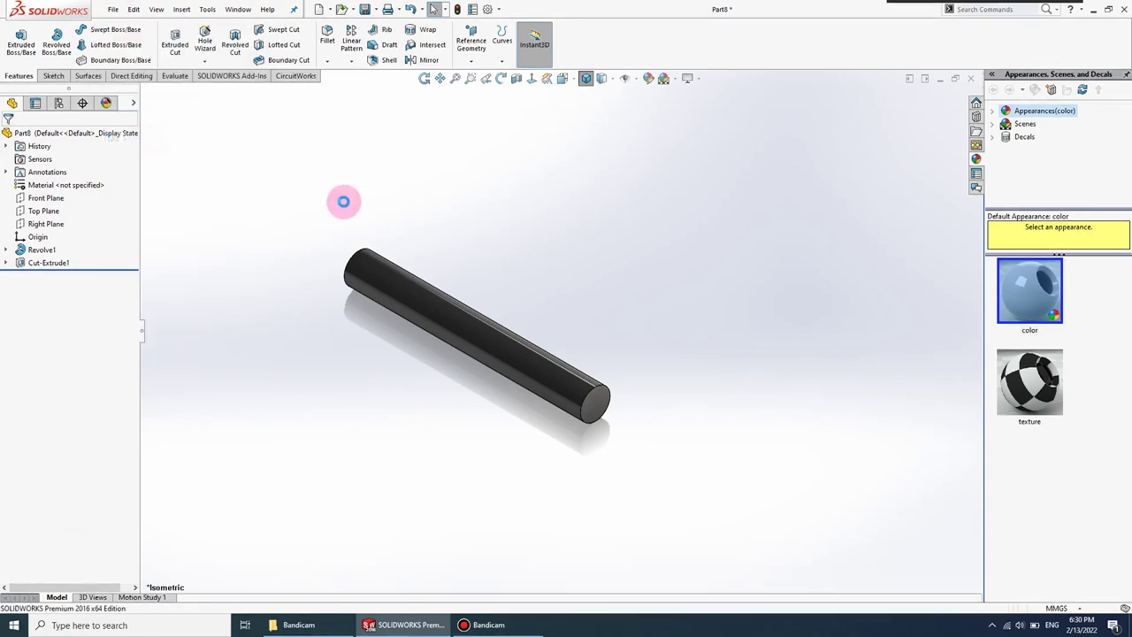
type("join")
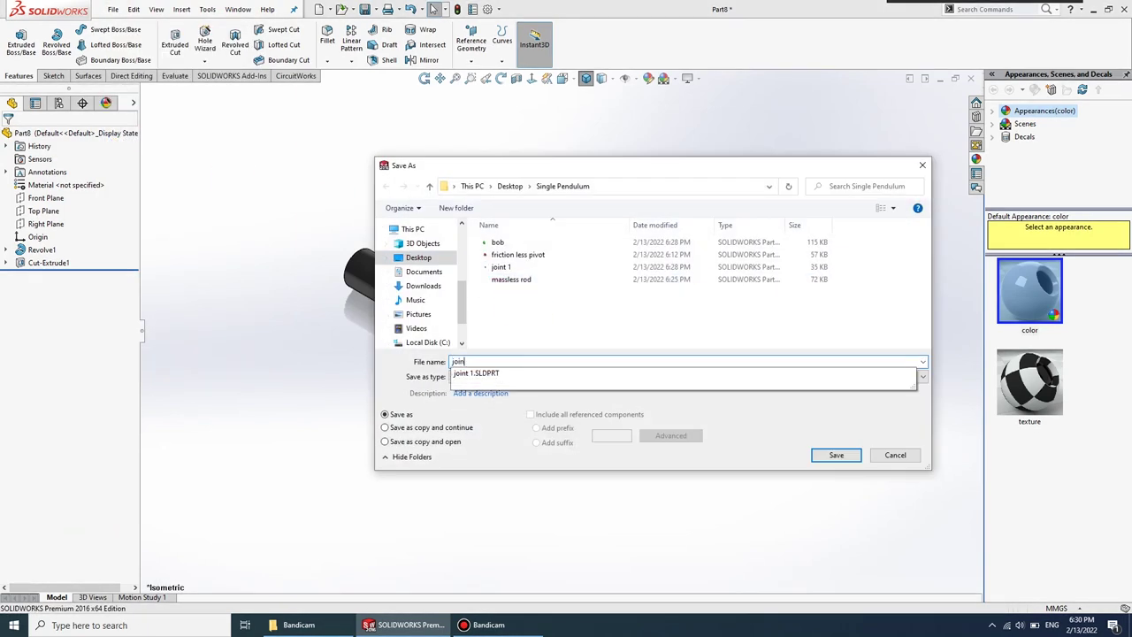
type("t 2")
key("Return")
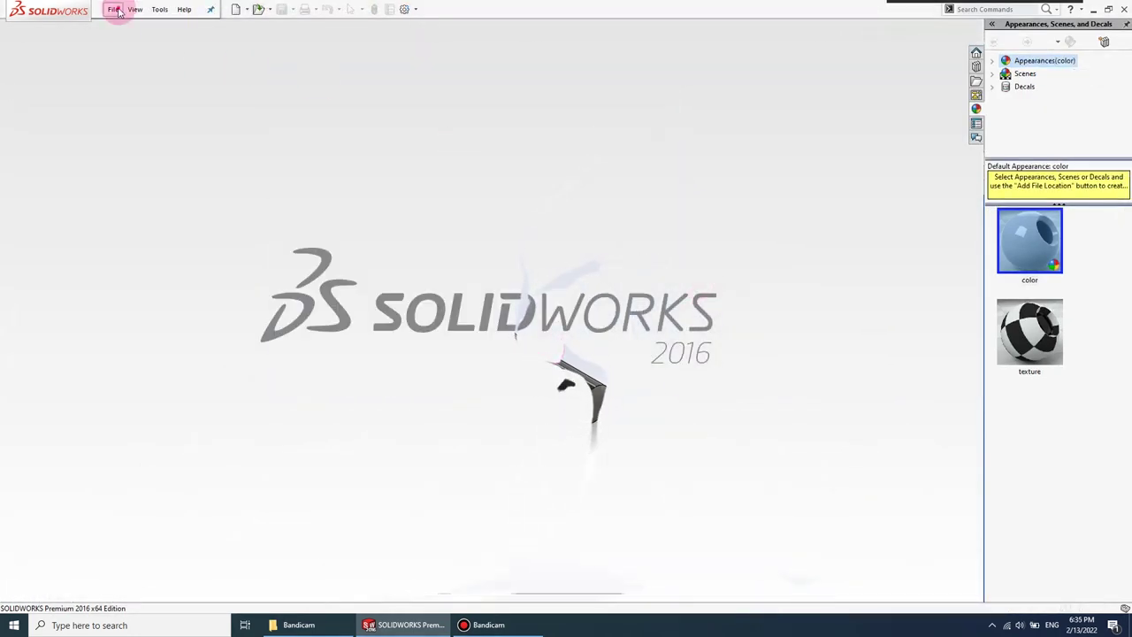
- Create a new assembly and place the friction less pivot part in it
left_click(118, 12)
left_click(134, 25)
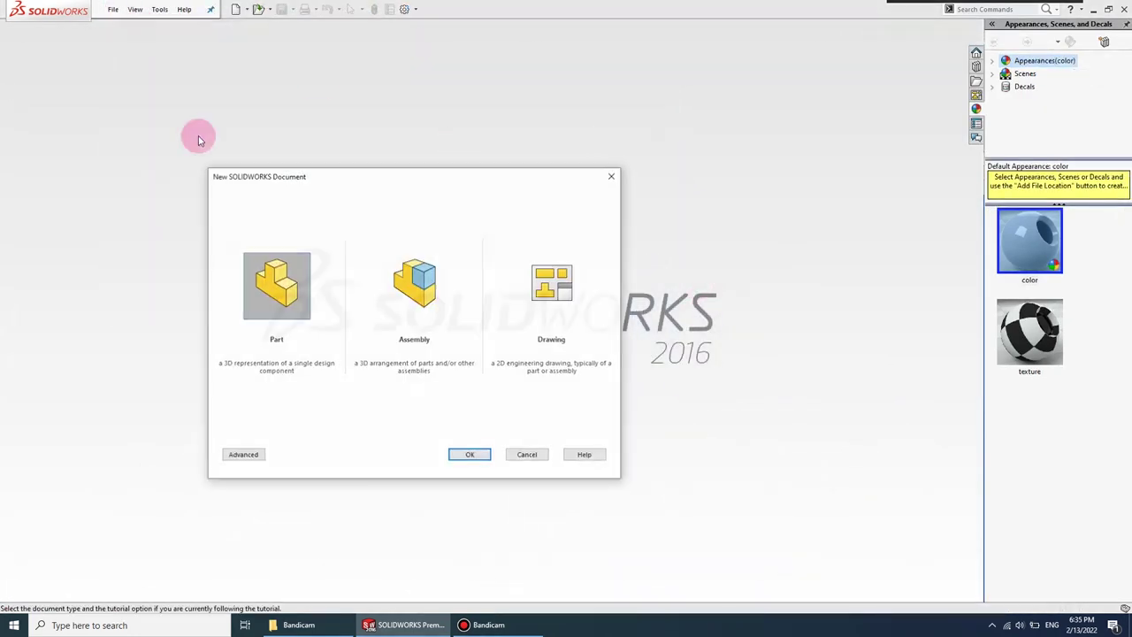
left_click(407, 319)
left_click(465, 455)
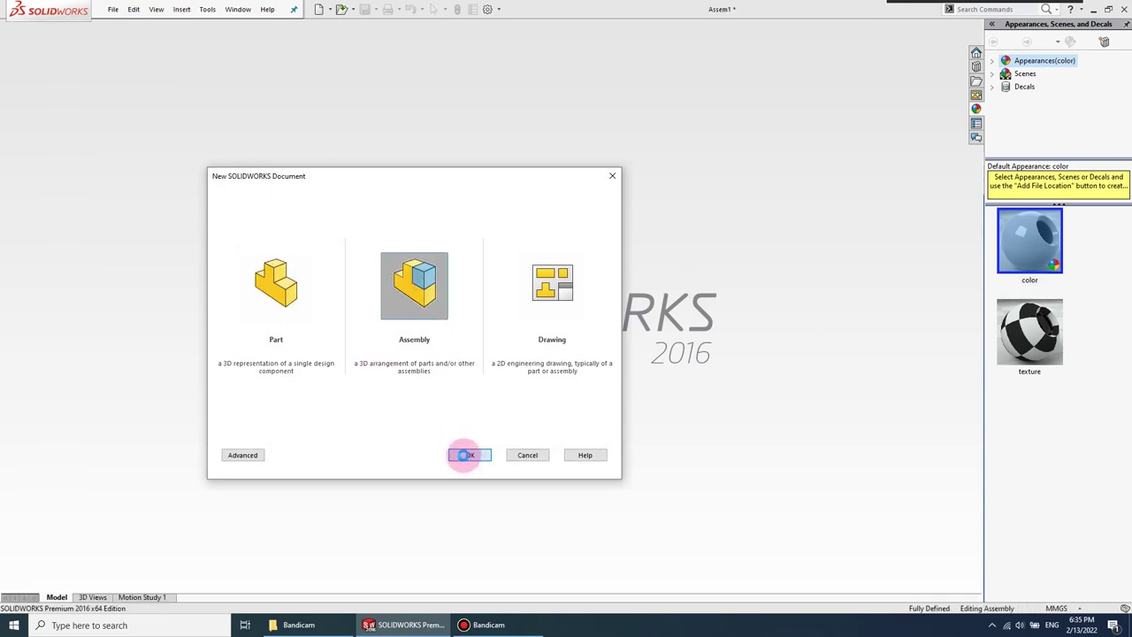
left_click(55, 341)
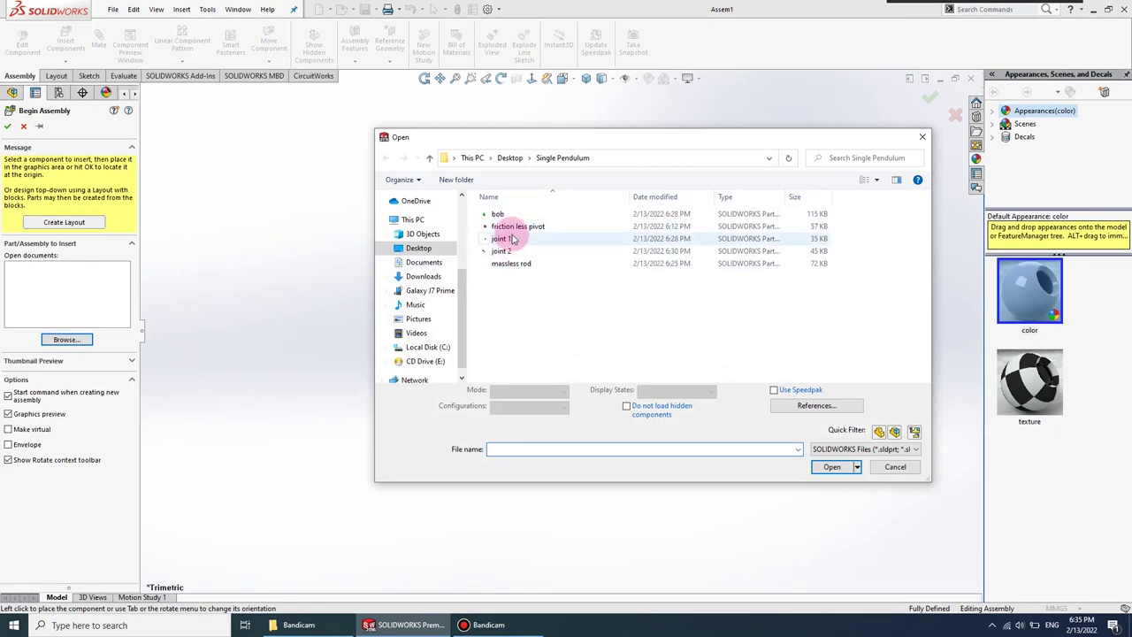
left_click(519, 227)
left_click(832, 466)
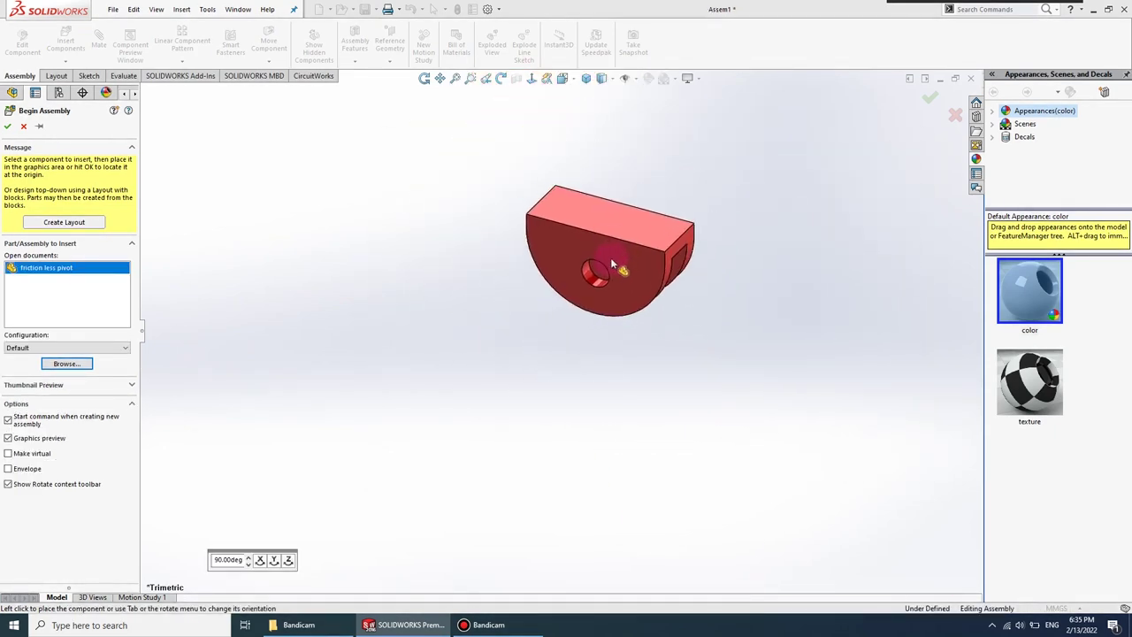
left_click(610, 257)
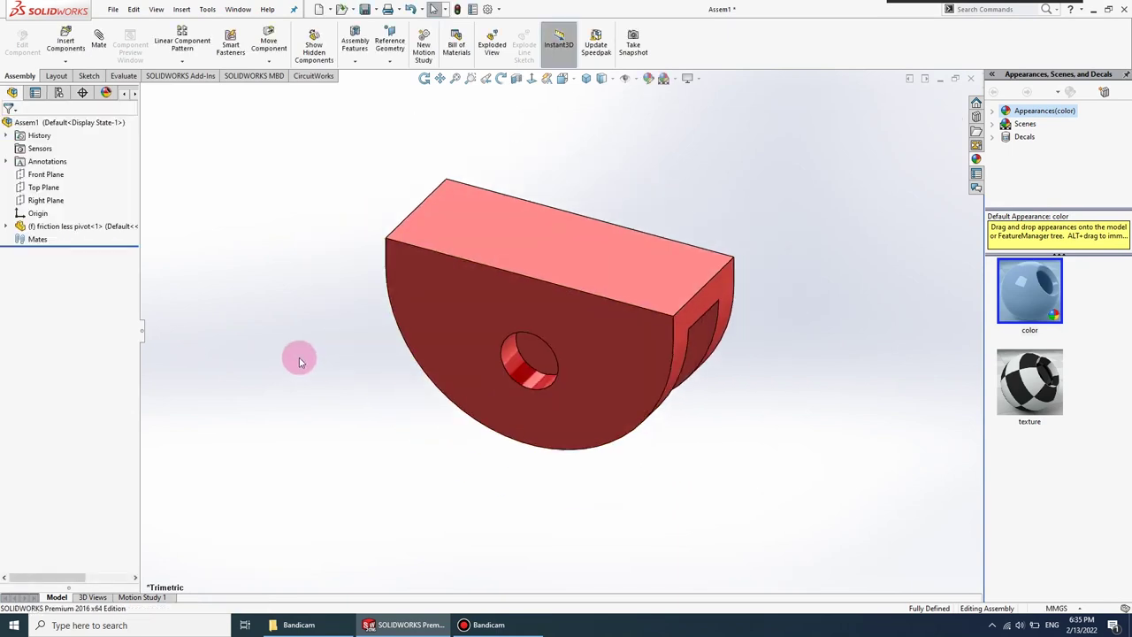
- Insert and place the bob, joint 1, joint 2 and massless rod parts
left_click(72, 46)
left_click(70, 324)
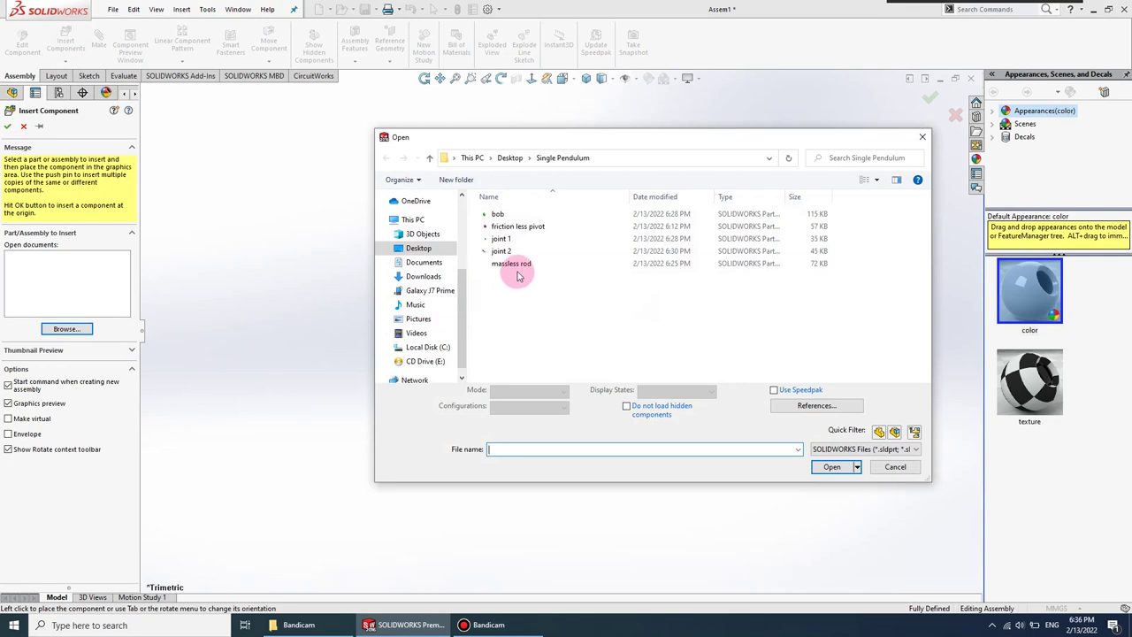
left_click(511, 262)
left_click(501, 251, "ctrl")
left_click(500, 238, "ctrl")
left_click(497, 213, "ctrl")
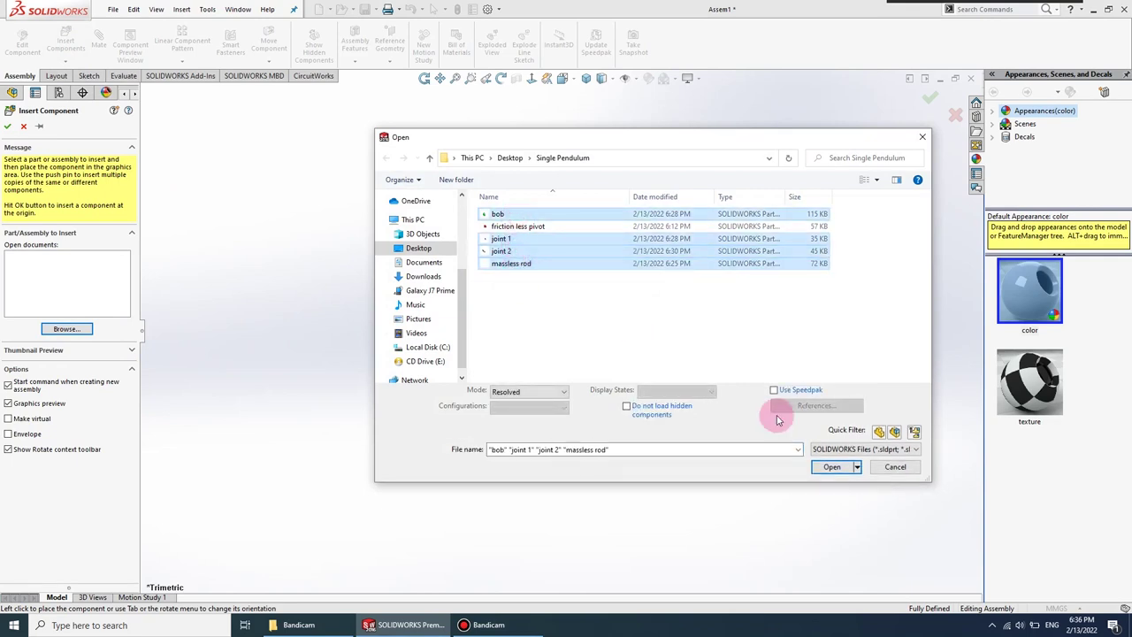
left_click(823, 468)
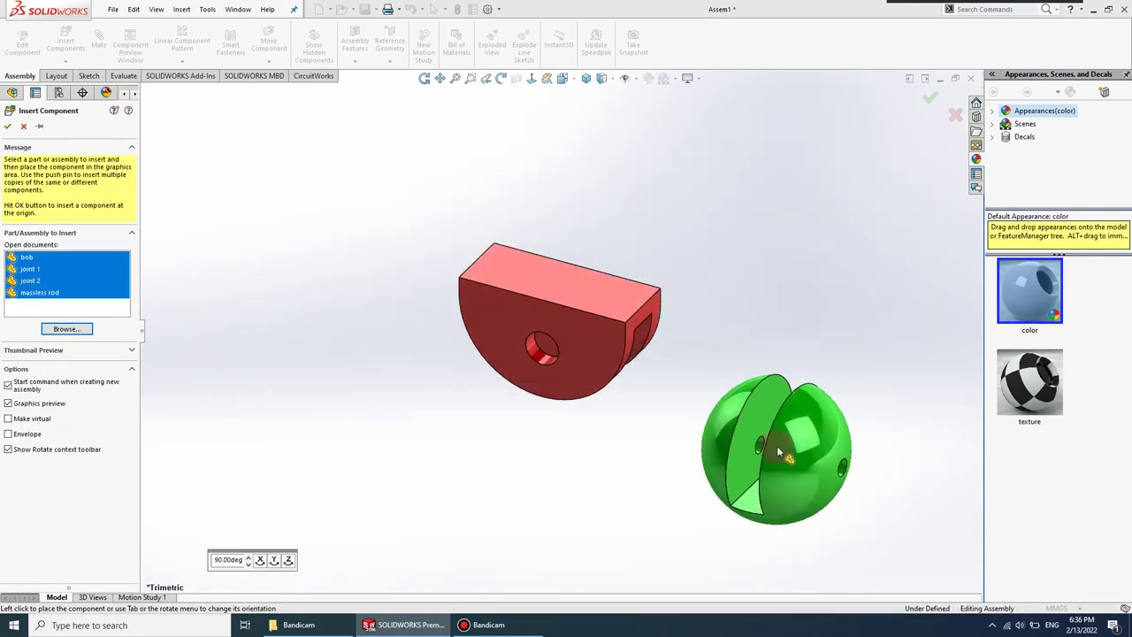
scroll(796, 425, "up", 5)
left_click(813, 405)
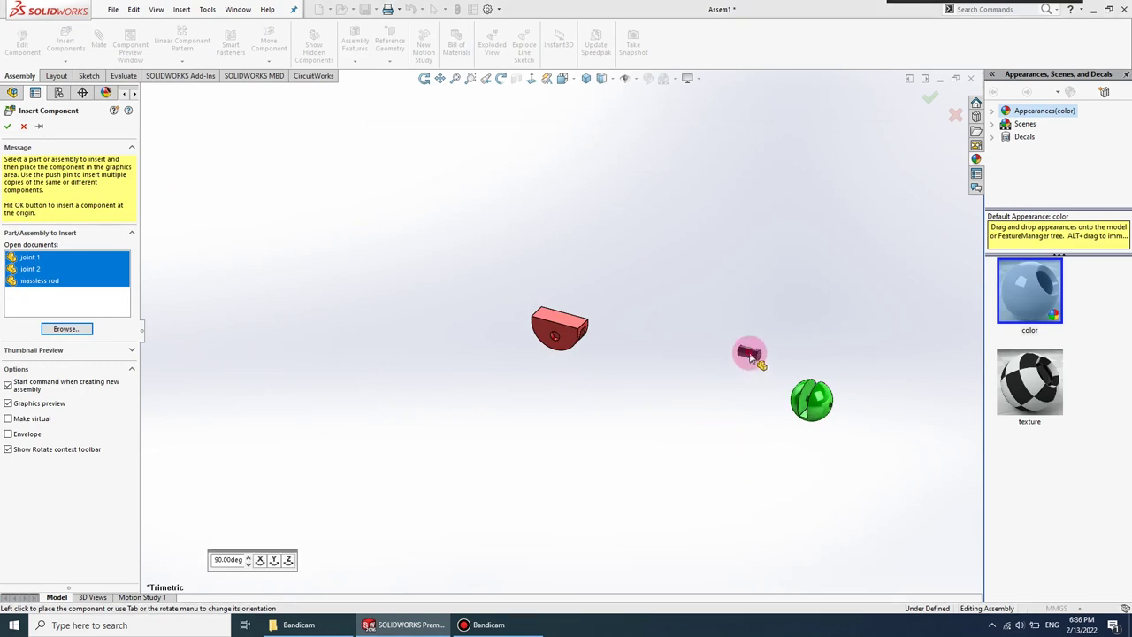
left_click(749, 353)
left_click(798, 320)
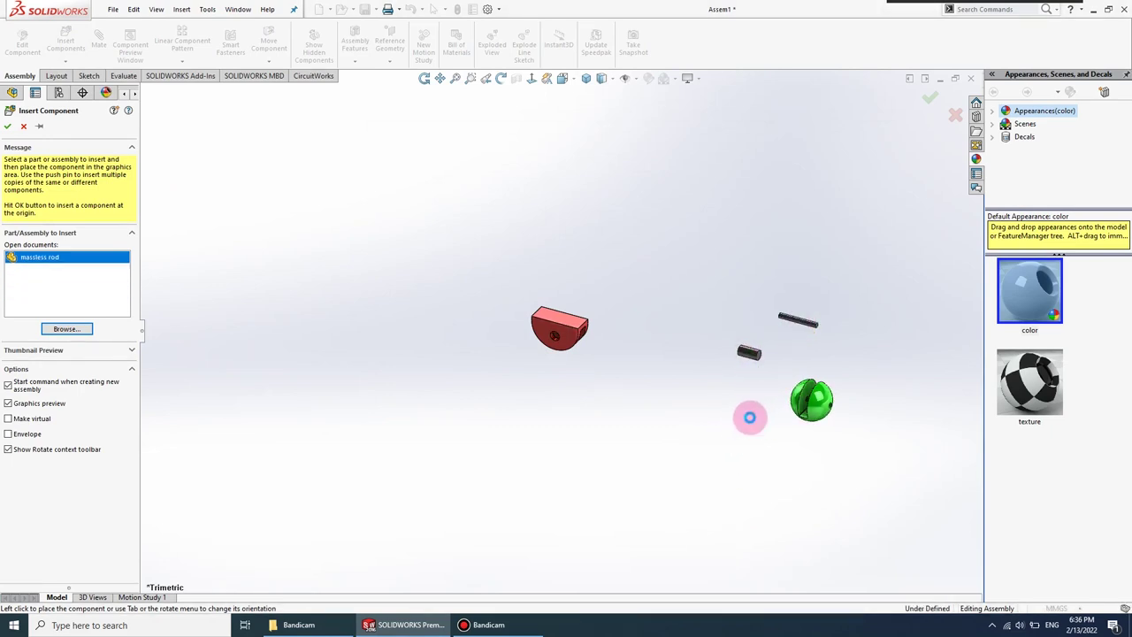
left_click(688, 440)
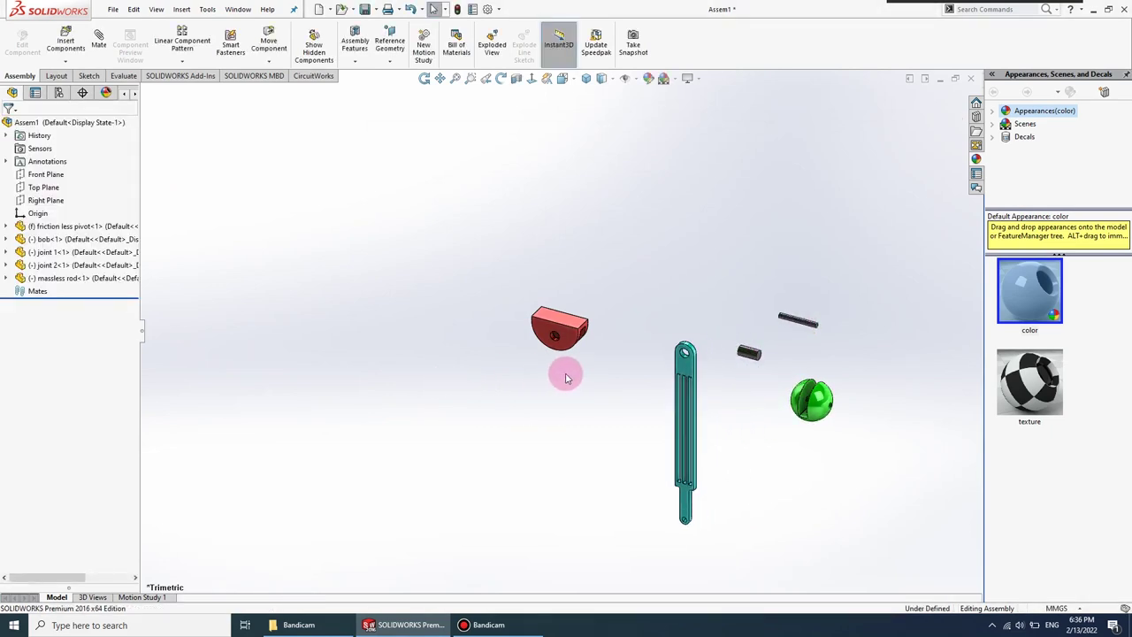
scroll(566, 372, "up", 1)
left_click(98, 43)
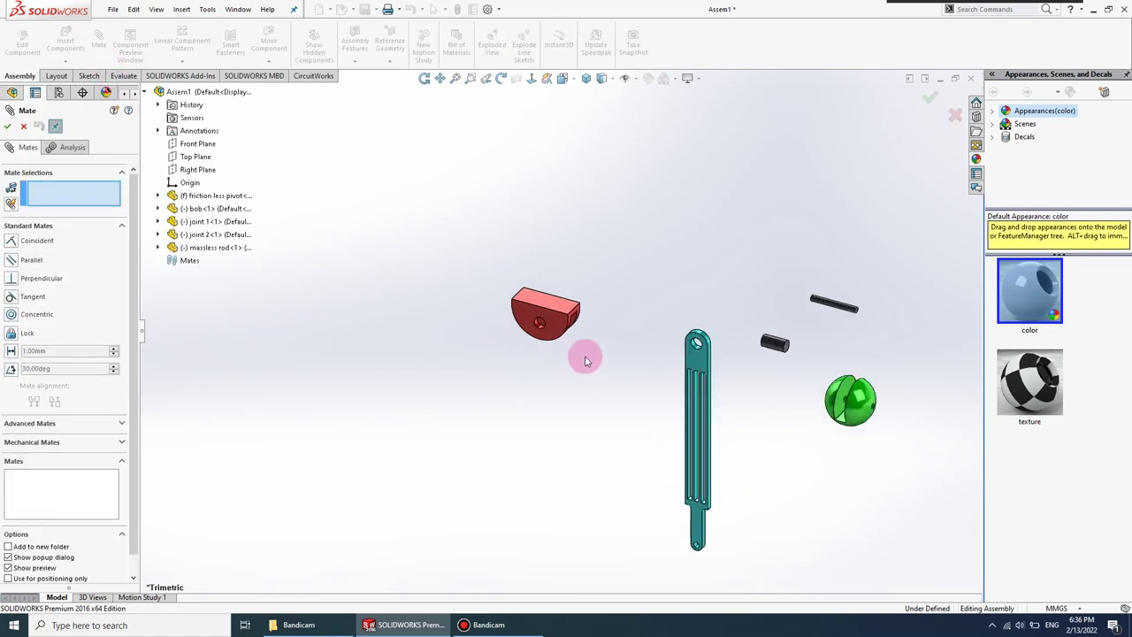
- Mate the massless rod hole concentric with the pivot hole
scroll(588, 358, "down", 4)
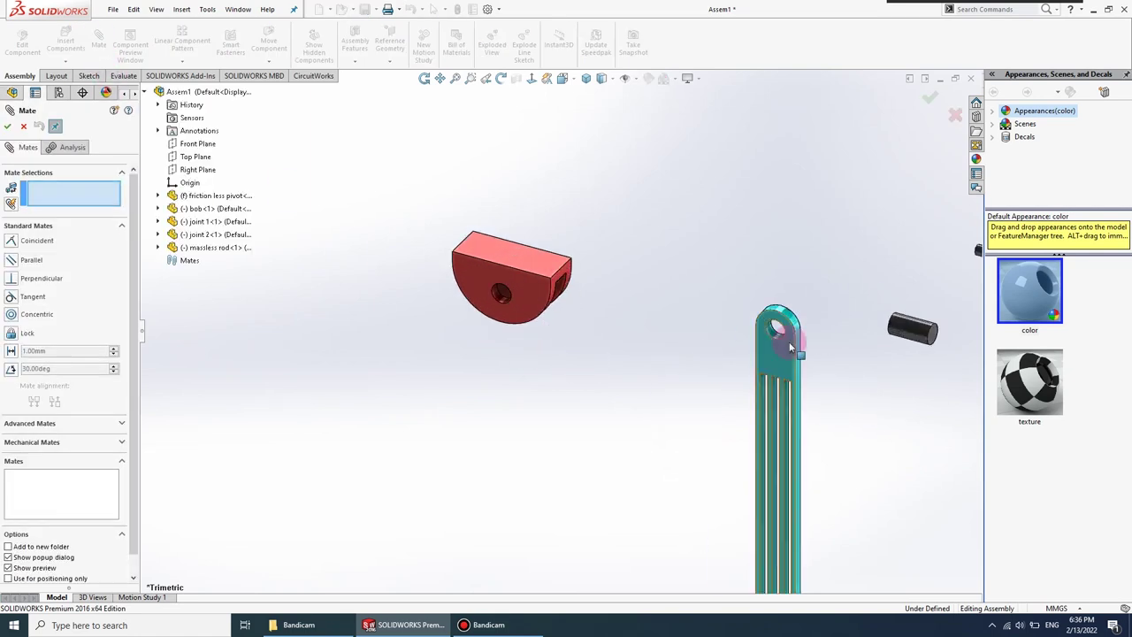
left_click(502, 299)
left_click(8, 125)
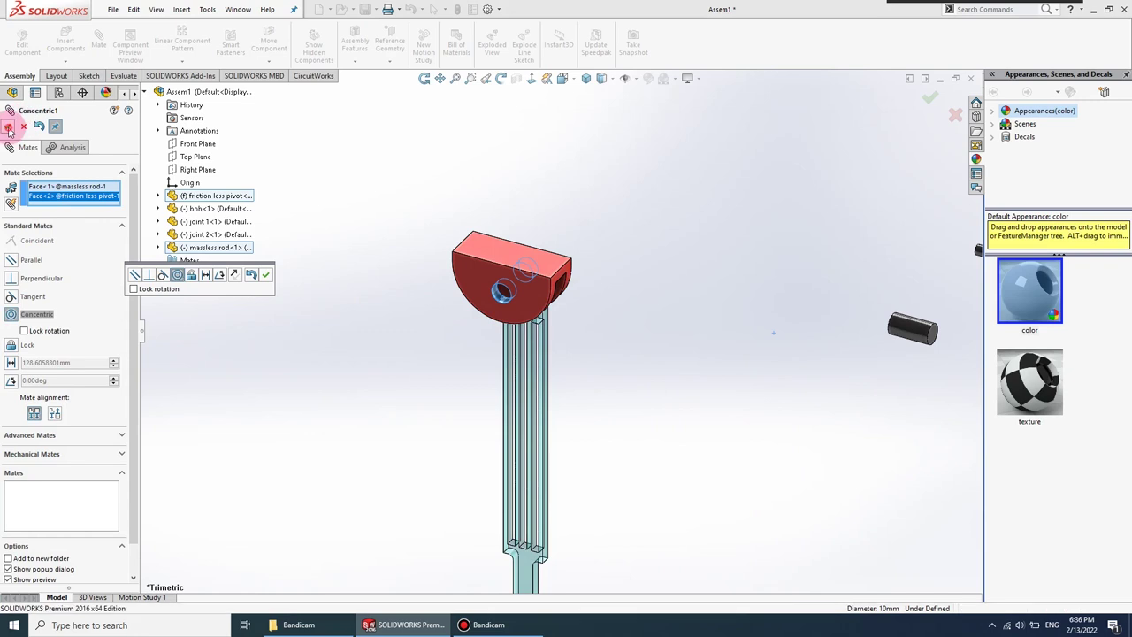
- Add a Width mate centring the rod's side faces between the pivot's side faces
left_click(122, 425)
left_click(13, 293)
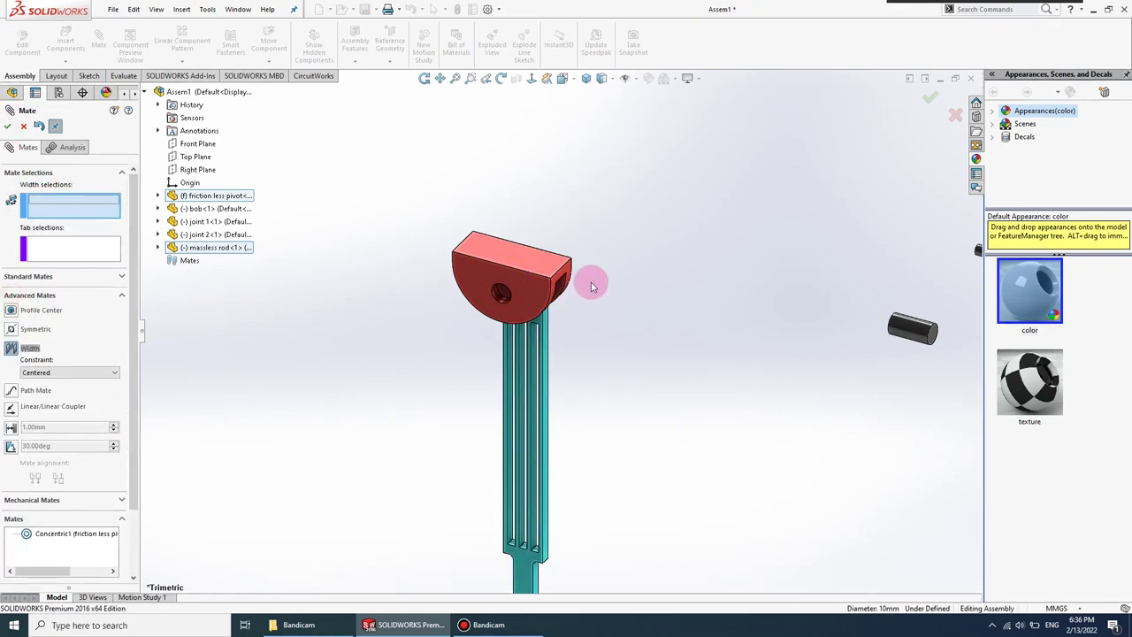
scroll(591, 280, "down", 2)
scroll(576, 293, "down", 3)
scroll(570, 363, "down", 1)
left_click(557, 355)
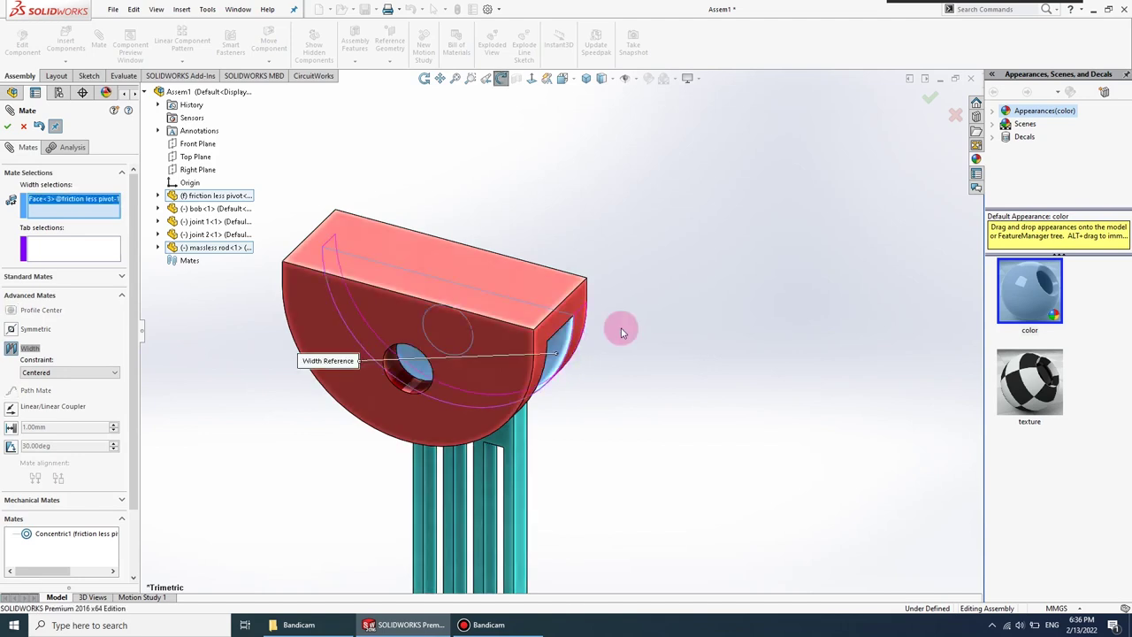
middle_click_drag(557, 355, 661, 347)
left_click(661, 347)
left_click(661, 347)
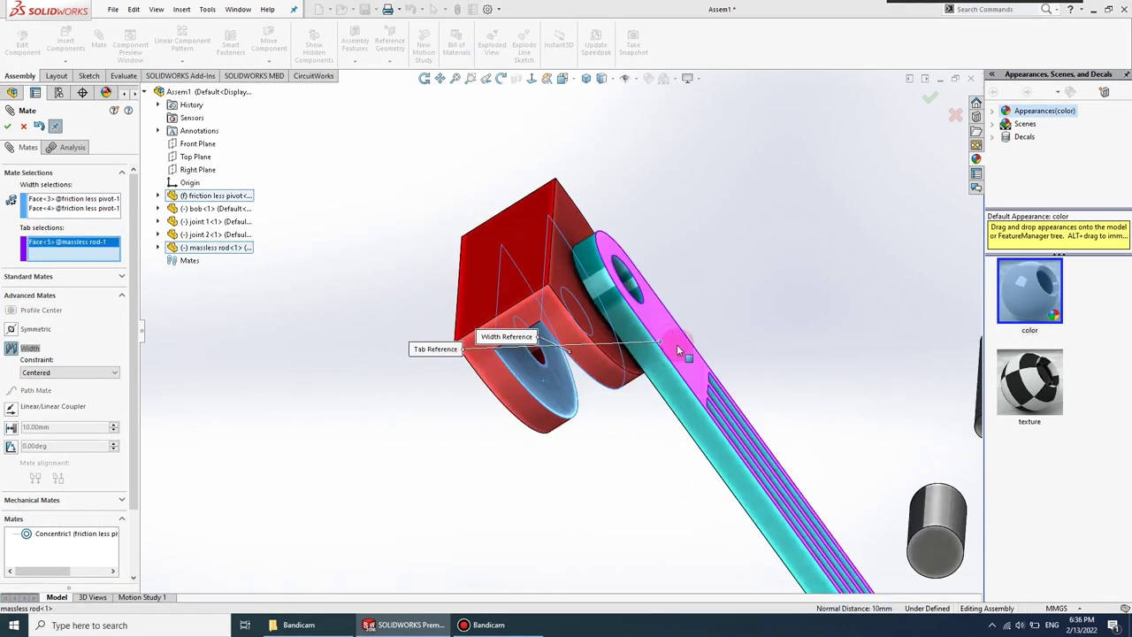
middle_click_drag(745, 333, 498, 481)
left_click(284, 553)
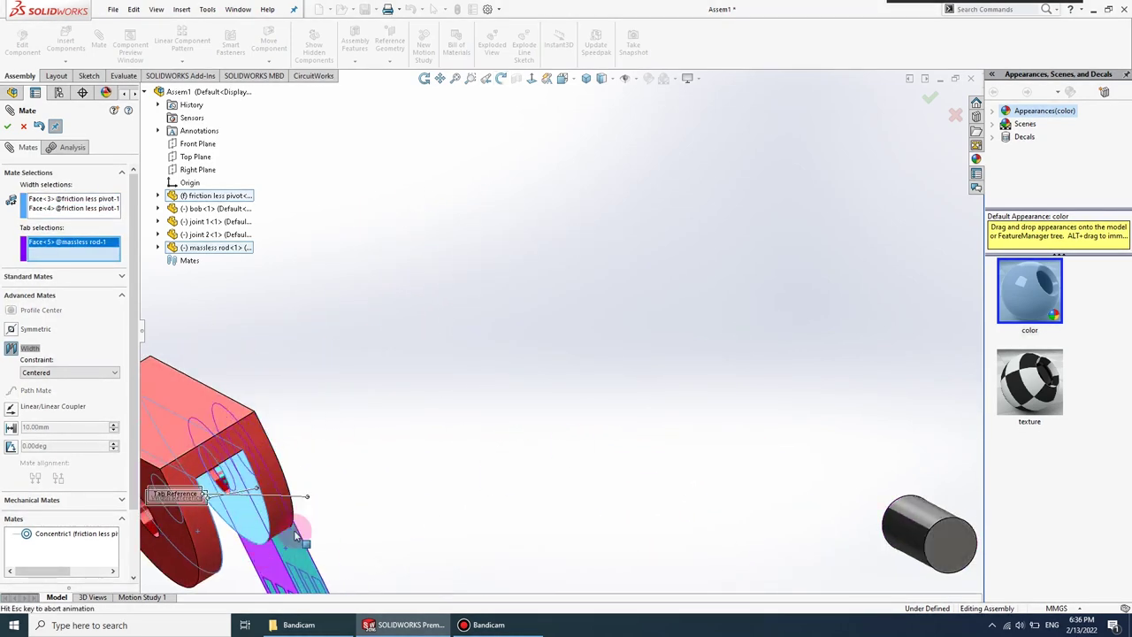
scroll(442, 435, "up", 5)
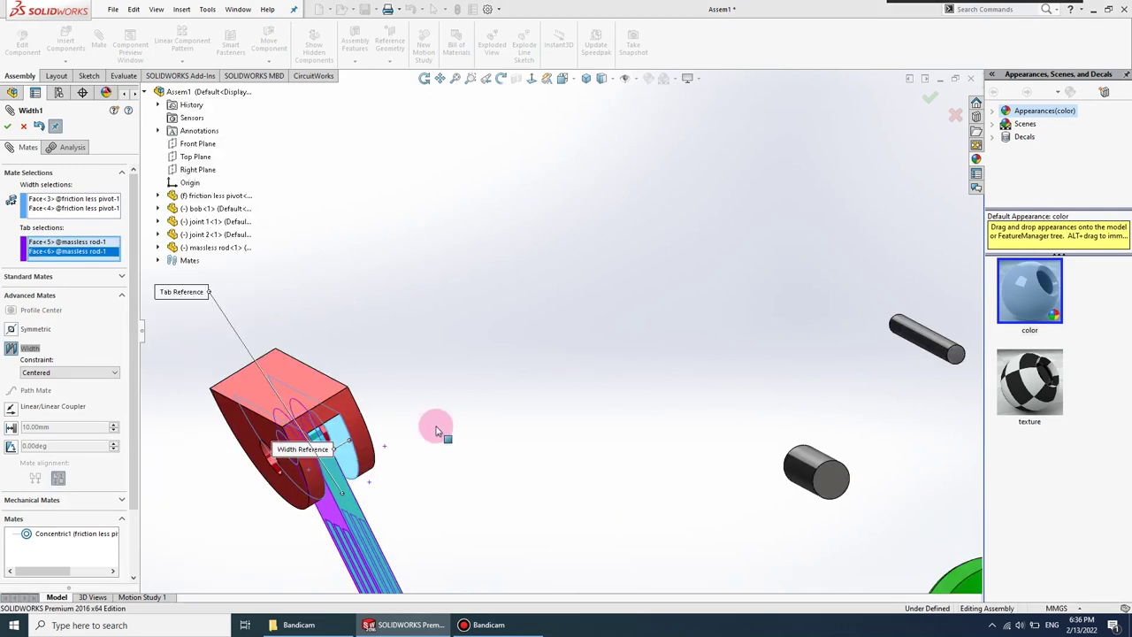
left_click(8, 126)
middle_click_drag(583, 468, 707, 404)
- Seat the first joint pin in the pivot hole with concentric and flush coincident mates
left_click(708, 375)
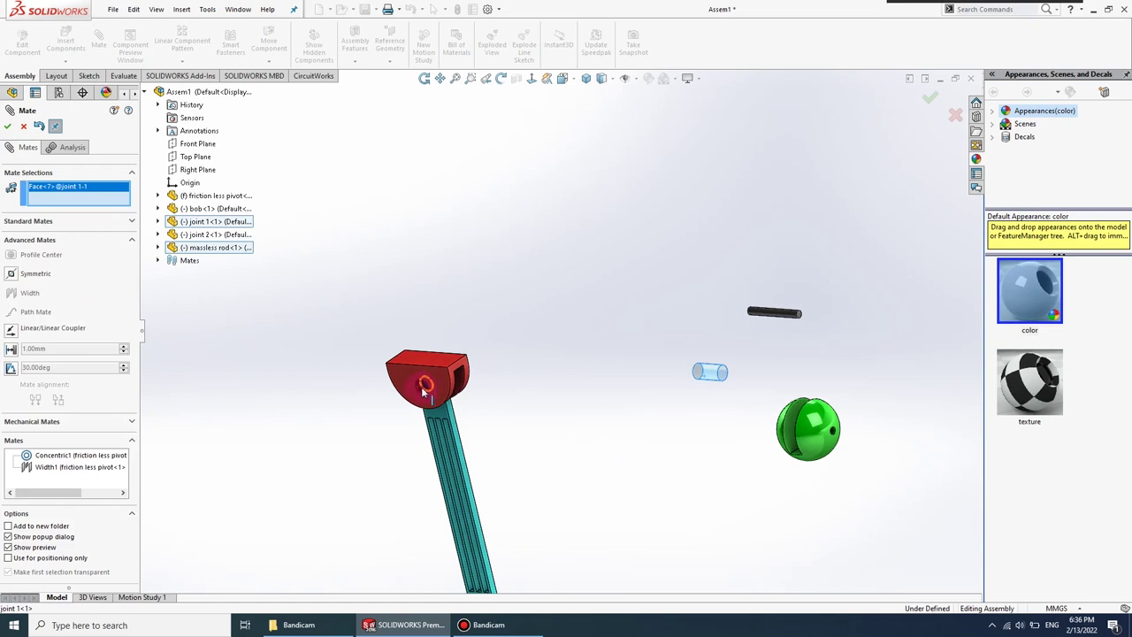
left_click(422, 392)
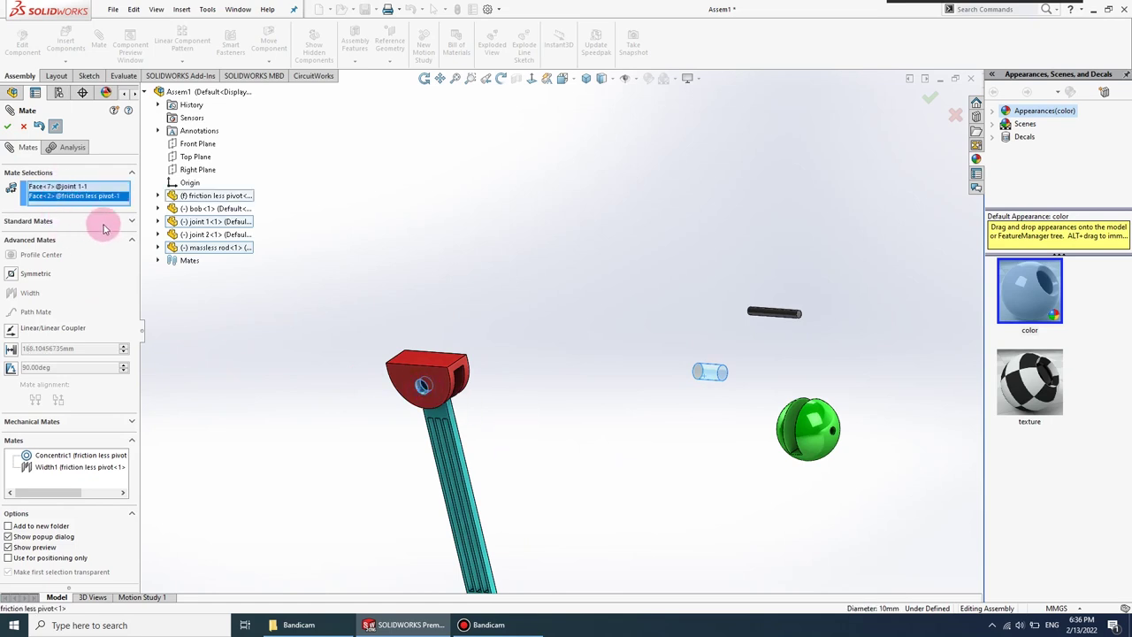
left_click(131, 221)
left_click(36, 314)
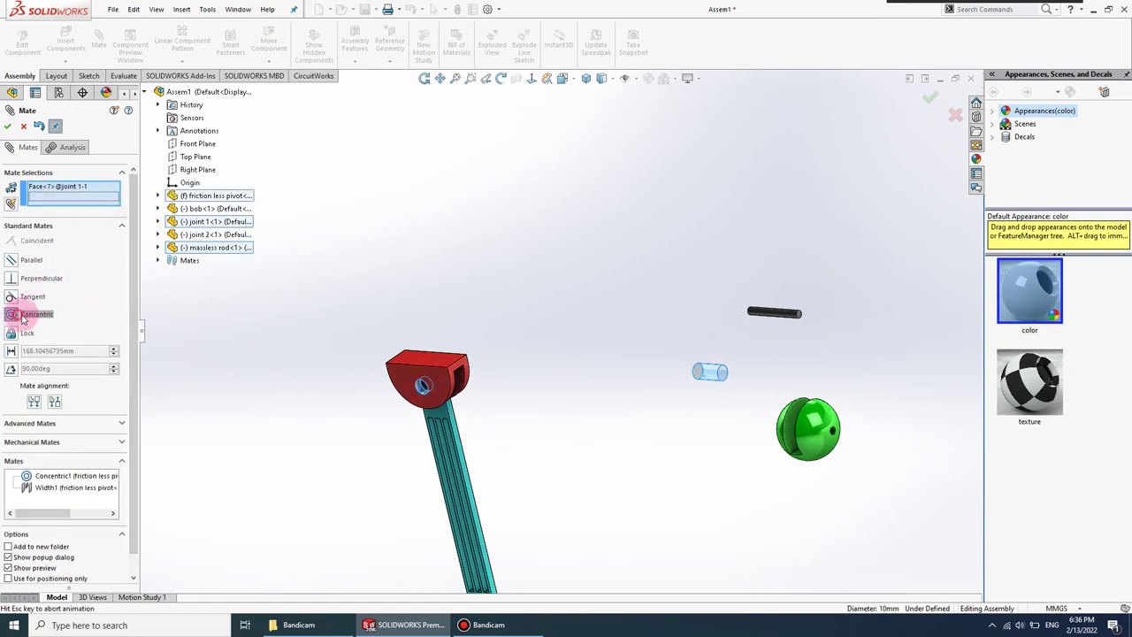
left_click(9, 126)
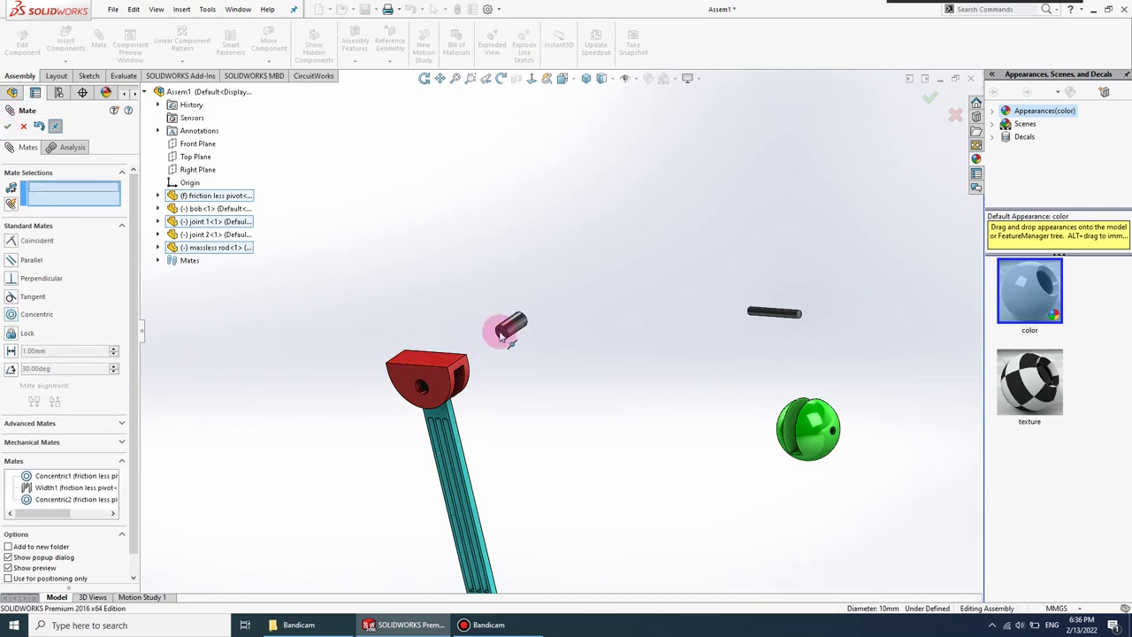
left_click(393, 385)
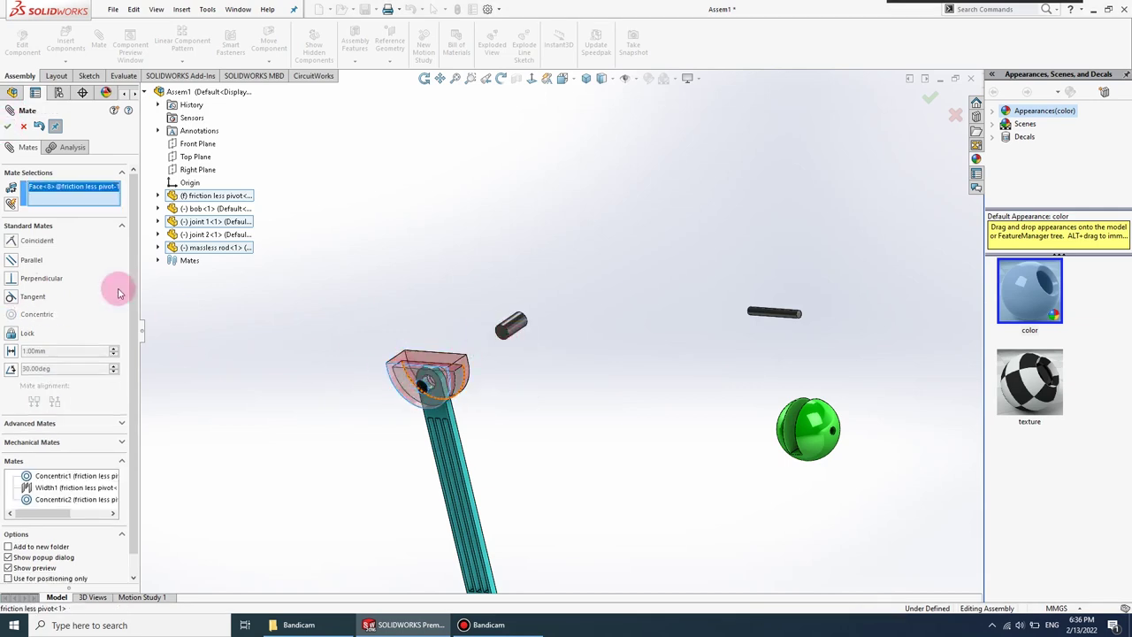
left_click(501, 338)
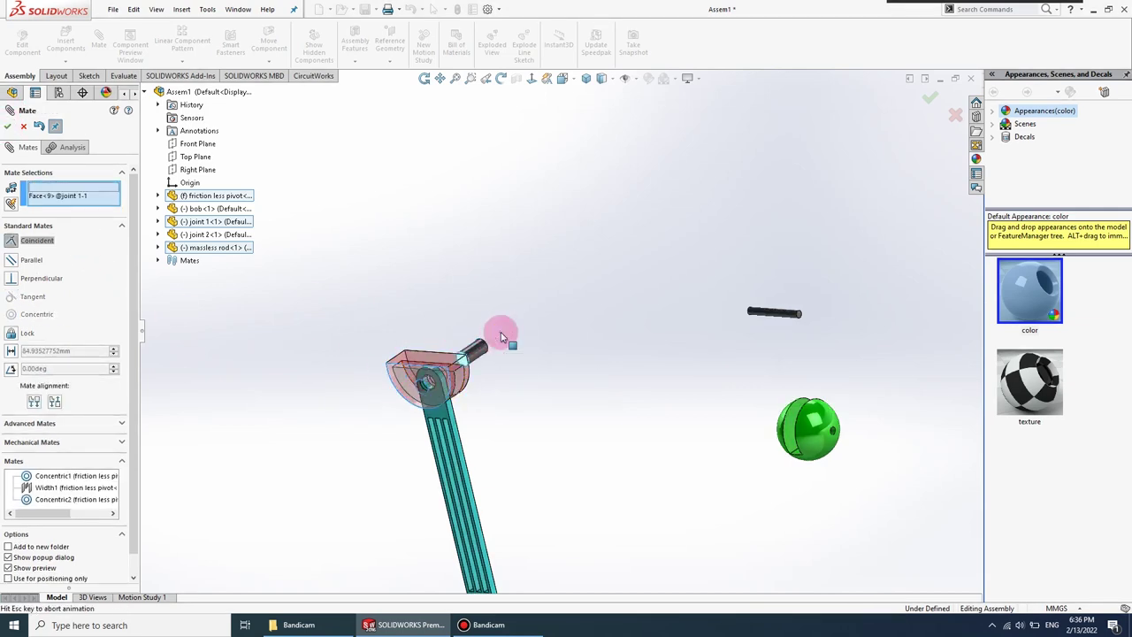
left_click(8, 126)
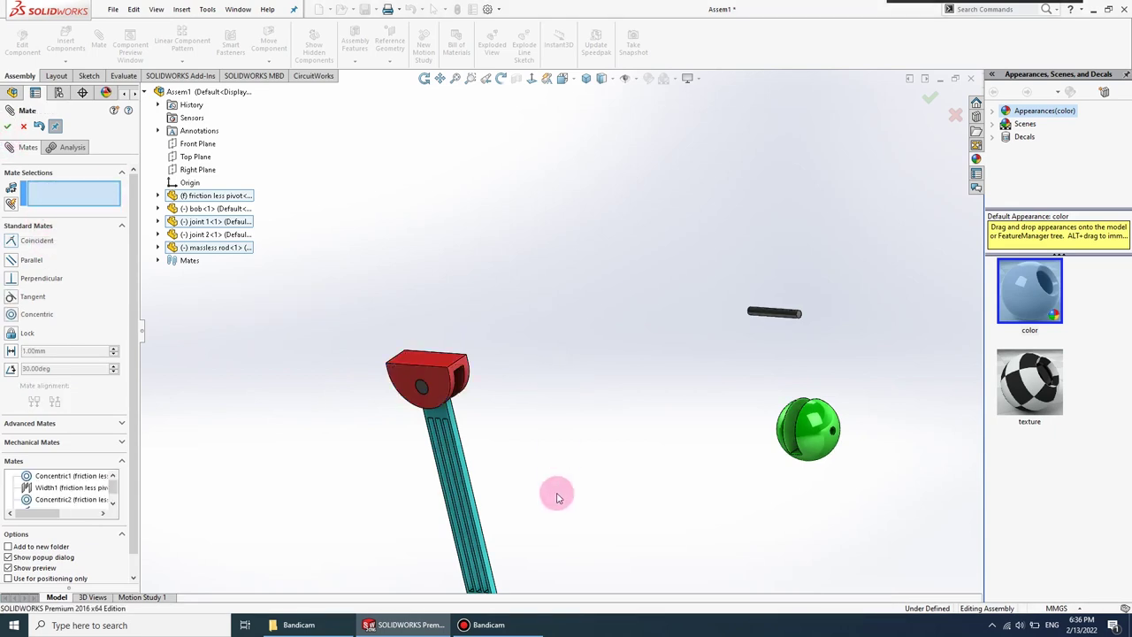
- Start an advanced width mate and pick the bob's first slot face
scroll(556, 493, "up", 2)
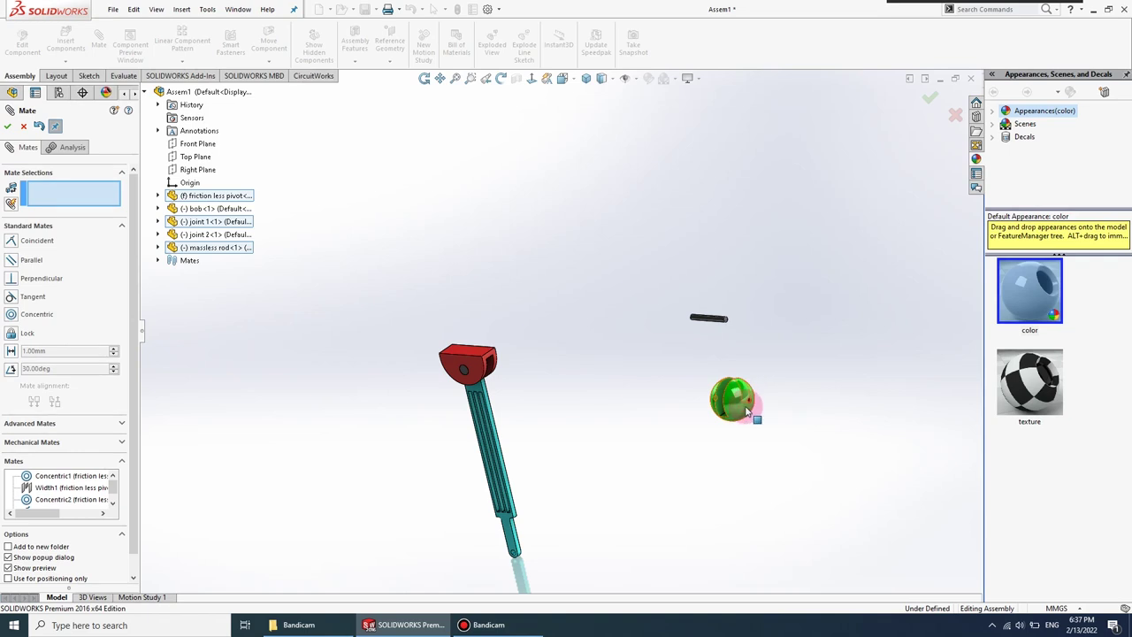
left_click(106, 425)
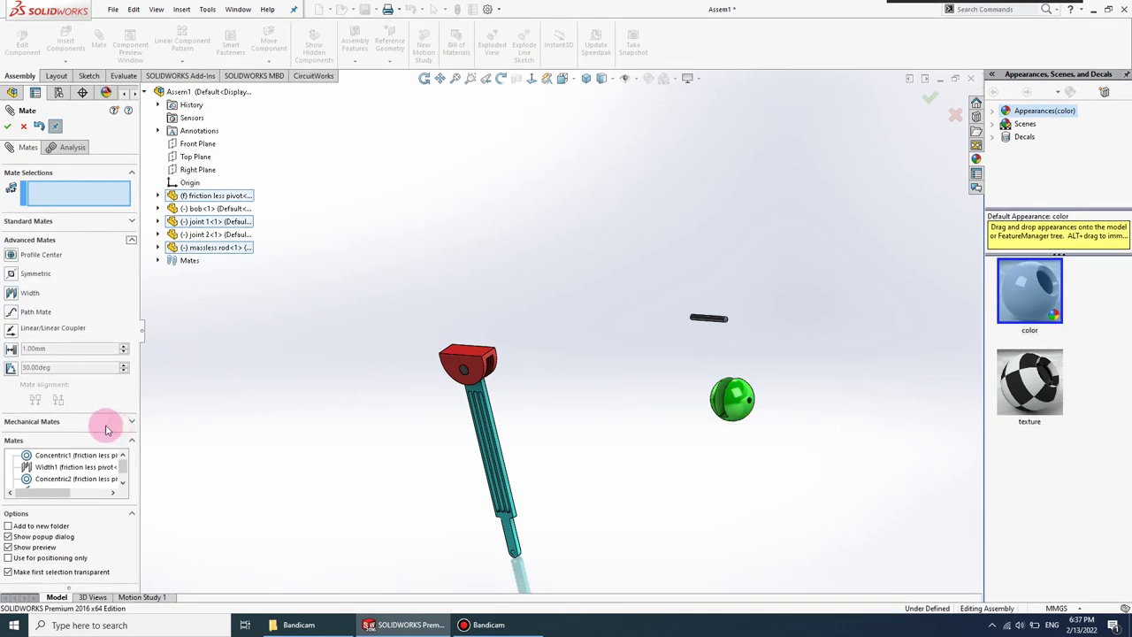
left_click(10, 293)
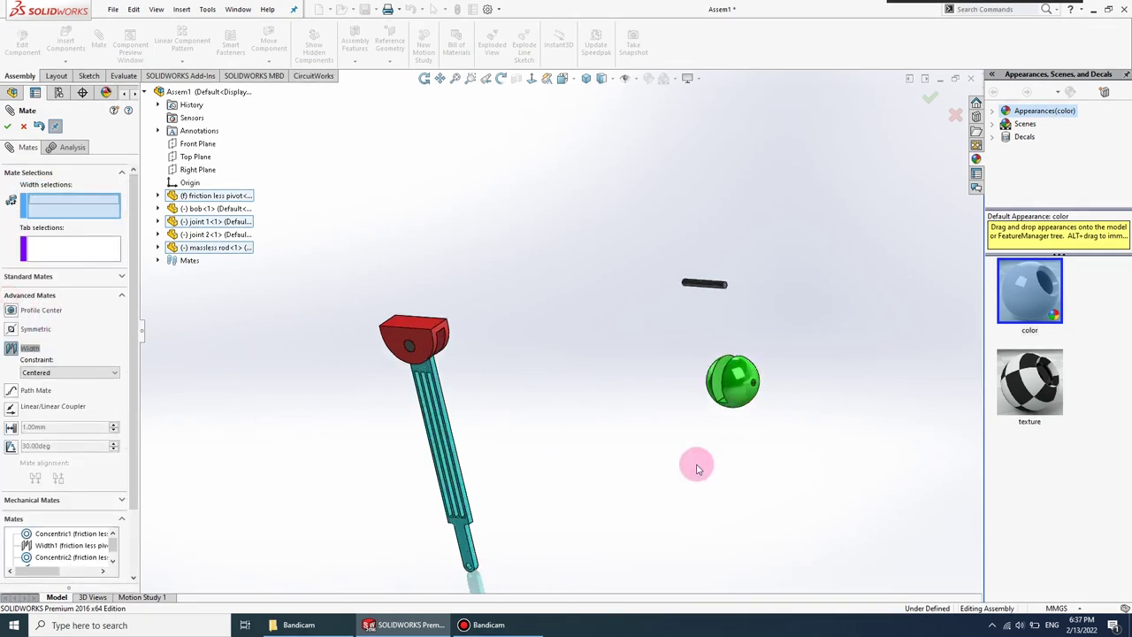
scroll(695, 463, "down", 5)
left_click(707, 229)
scroll(644, 233, "up", 5)
mouse_move(678, 207)
middle_mouse_down()
mouse_move(749, 227)
mouse_move(715, 254)
middle_mouse_up()
- Complete the width mate centring the bob's slot on the rod's two side faces
left_click(695, 253)
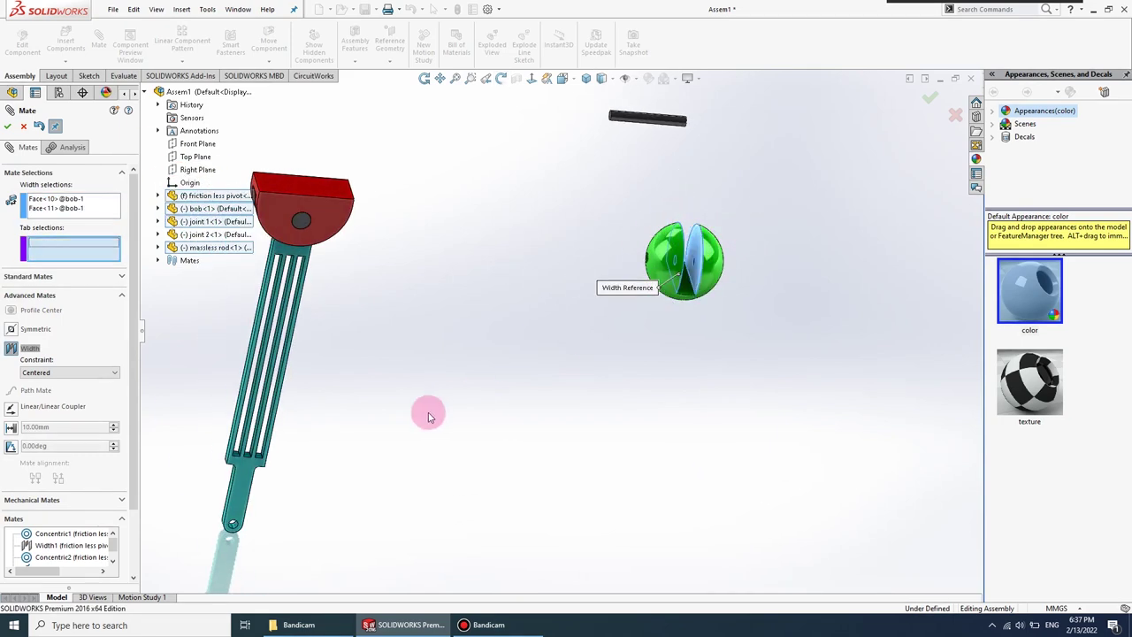
left_click(226, 503)
mouse_move(225, 503)
middle_mouse_down()
mouse_move(313, 450)
mouse_move(253, 447)
mouse_move(389, 499)
mouse_move(513, 480)
mouse_move(576, 493)
middle_mouse_up()
left_click(572, 487)
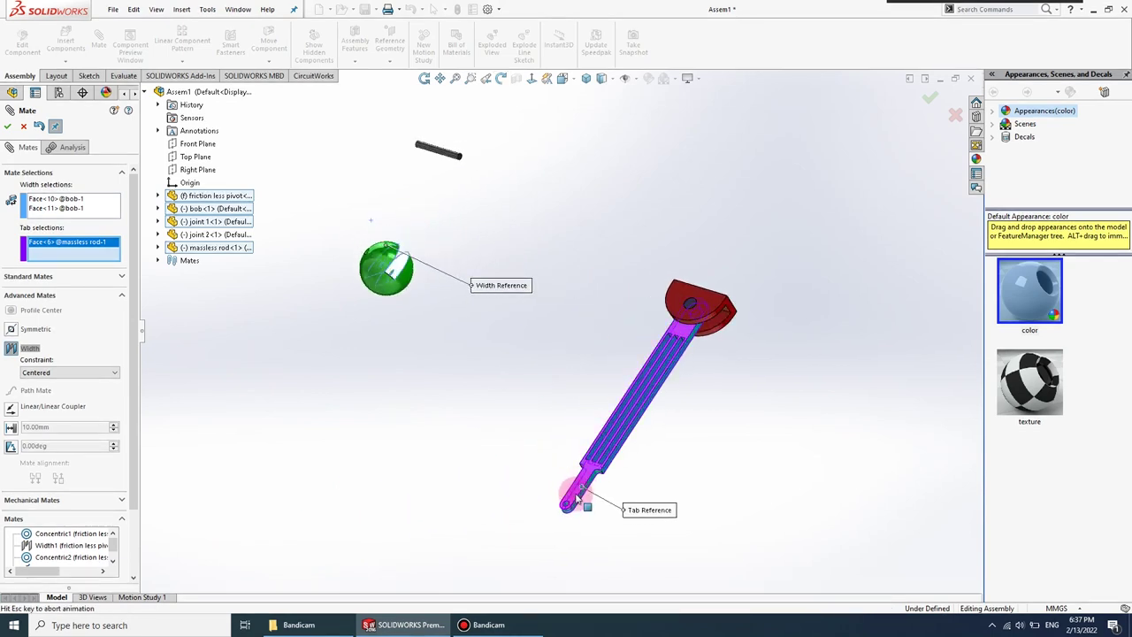
left_click(587, 79)
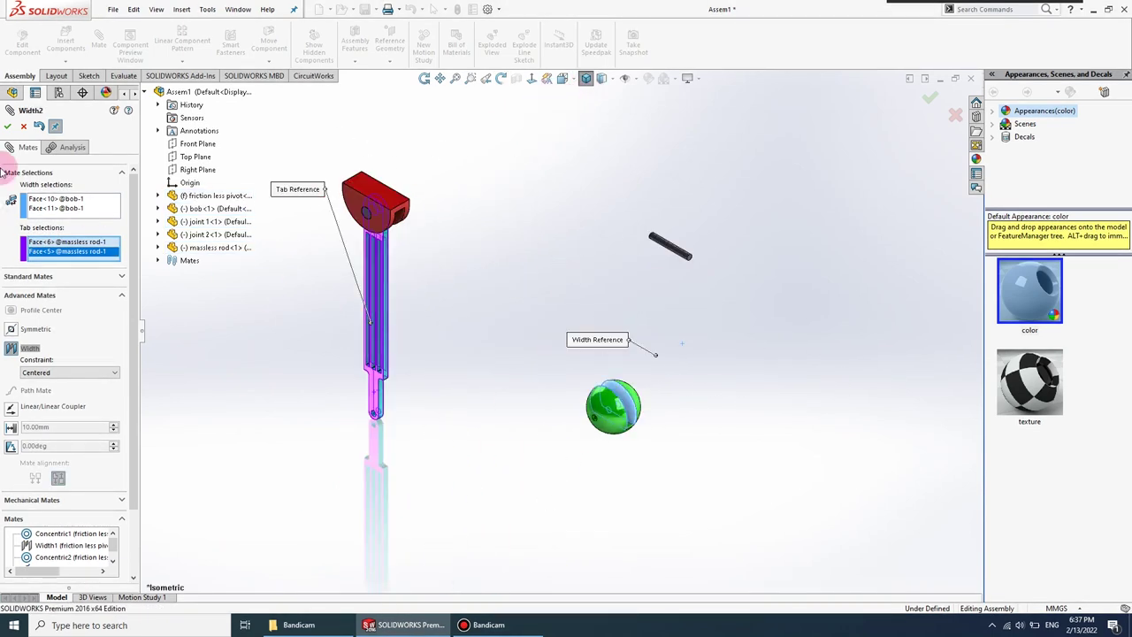
left_click(9, 126)
- Make the bob's hole concentric with the hole at the rod's lower end
scroll(376, 411, "down", 5)
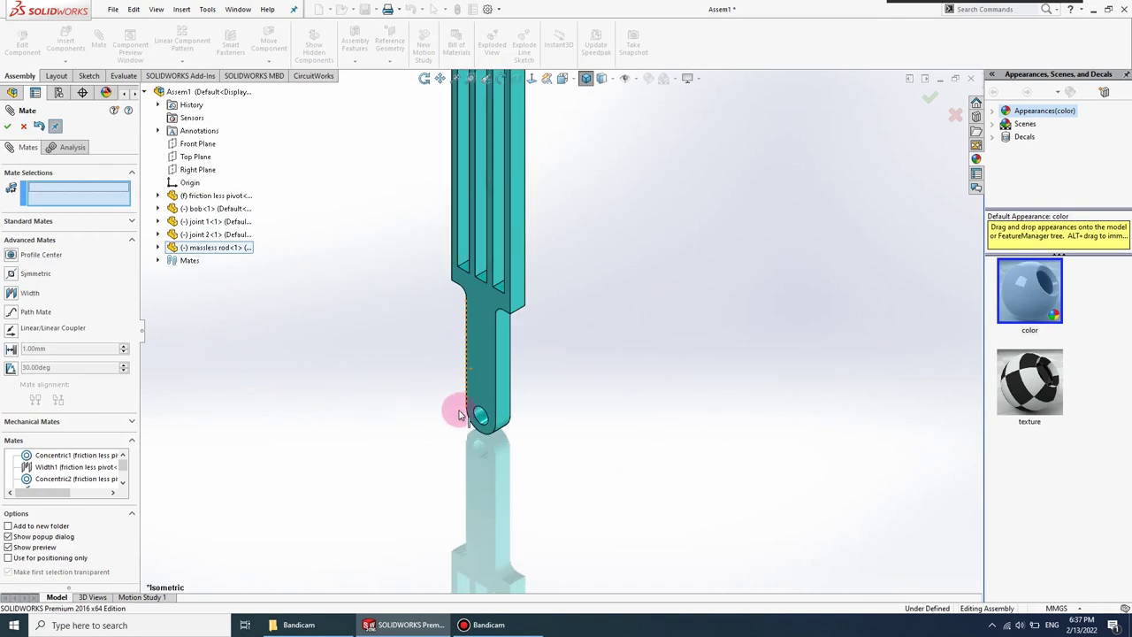
left_click(472, 405)
scroll(678, 410, "up", 5)
scroll(778, 361, "down", 3)
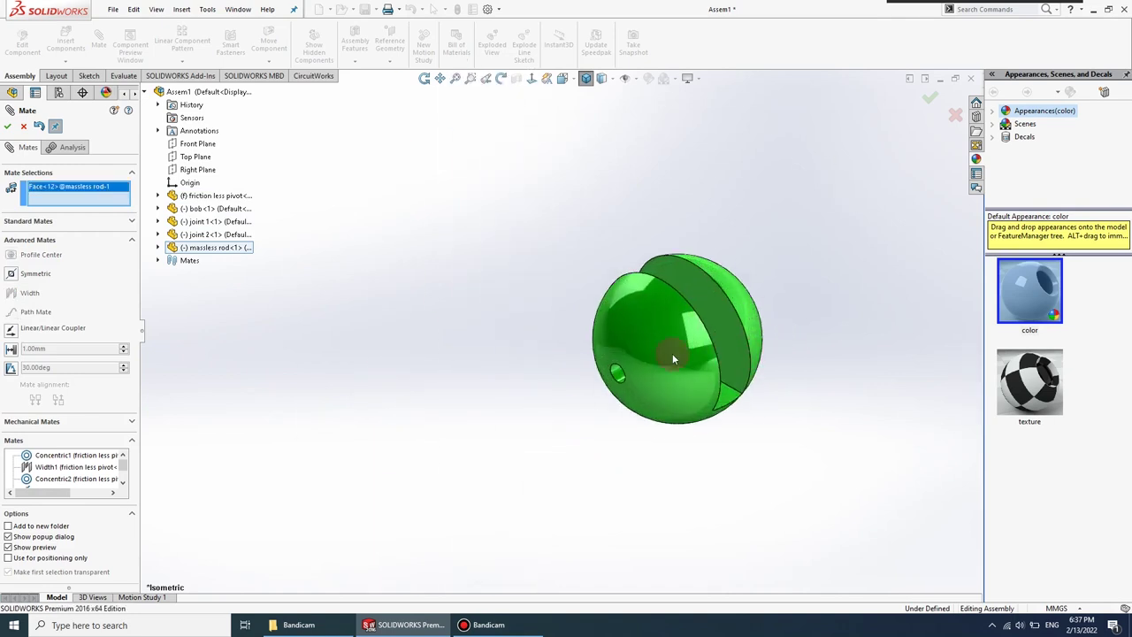
scroll(697, 353, "down", 2)
left_click(540, 379)
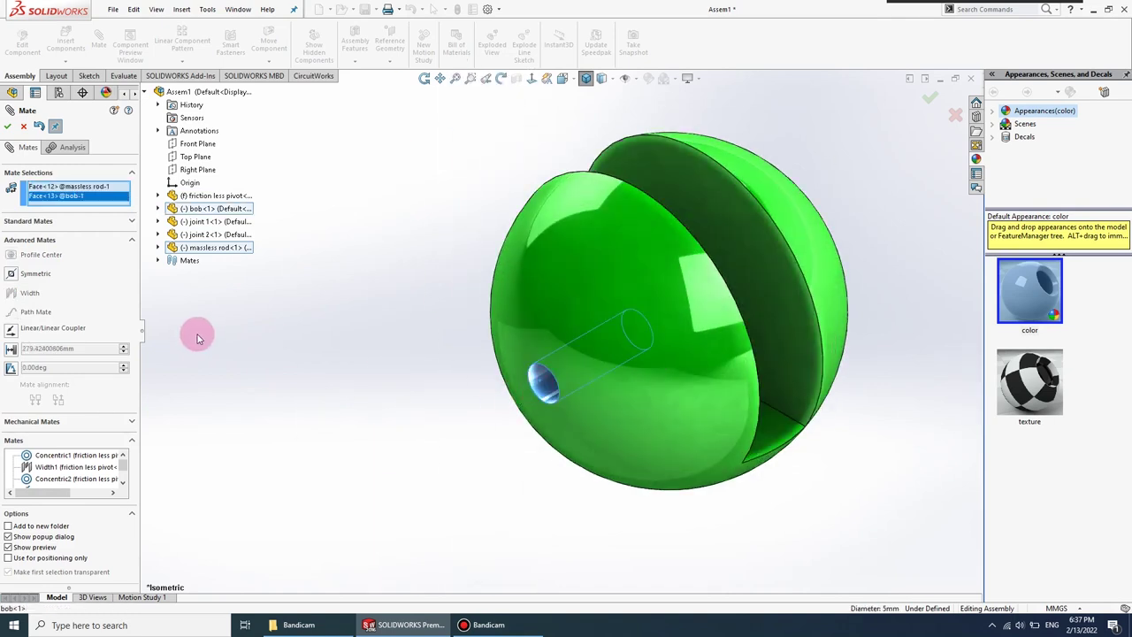
left_click(132, 221)
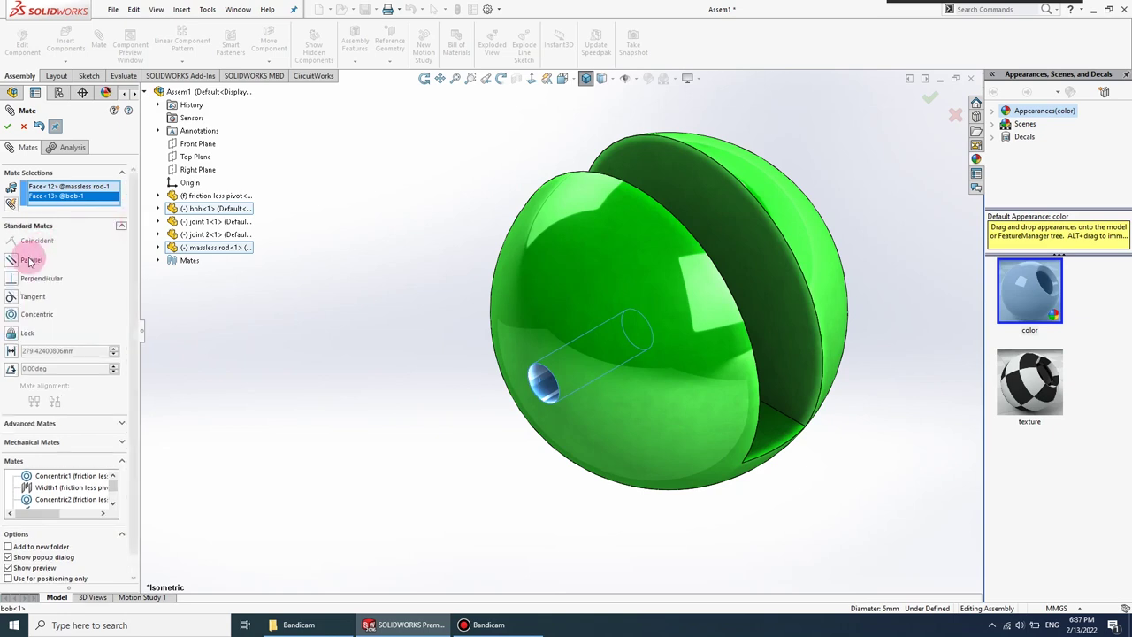
left_click(26, 314)
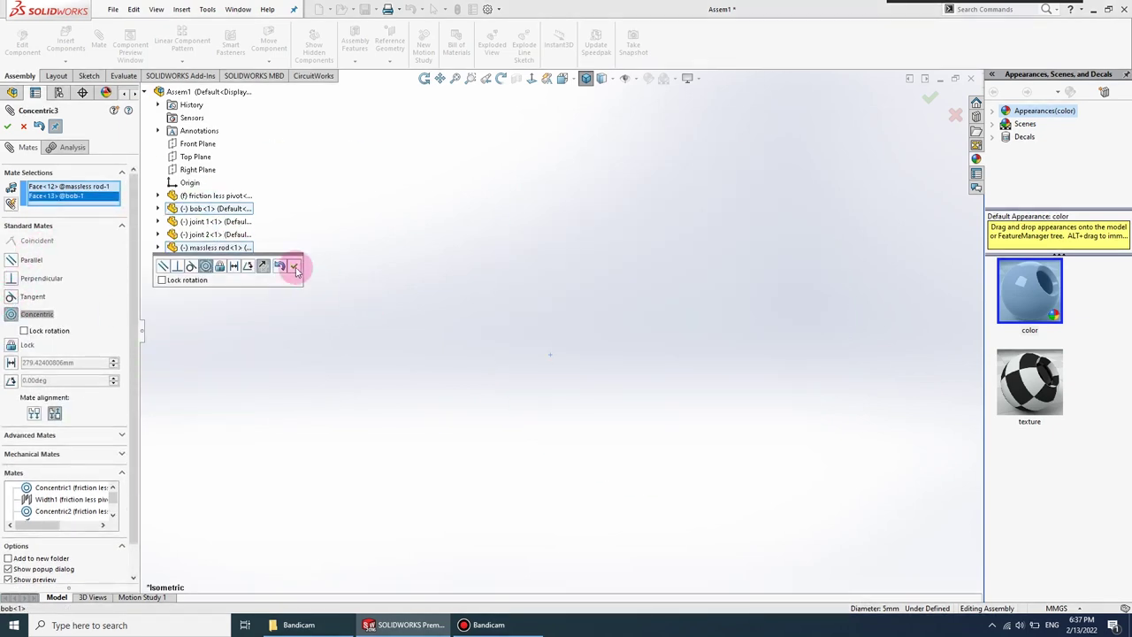
left_click(294, 266)
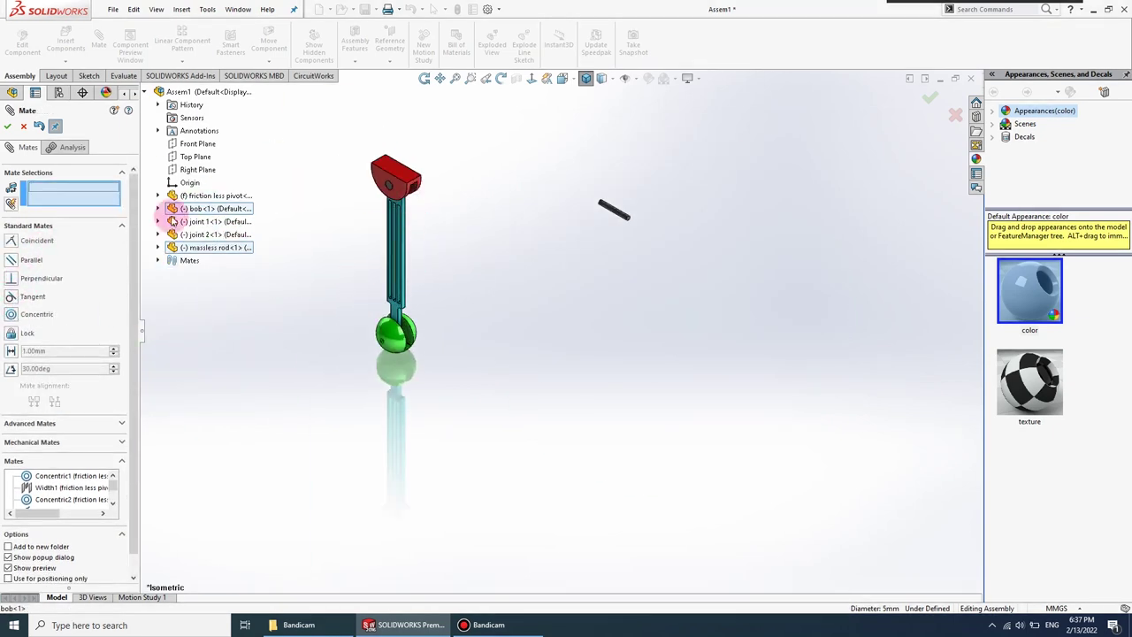
- Make the second joint pin concentric with the bob's hole
scroll(454, 316, "down", 6)
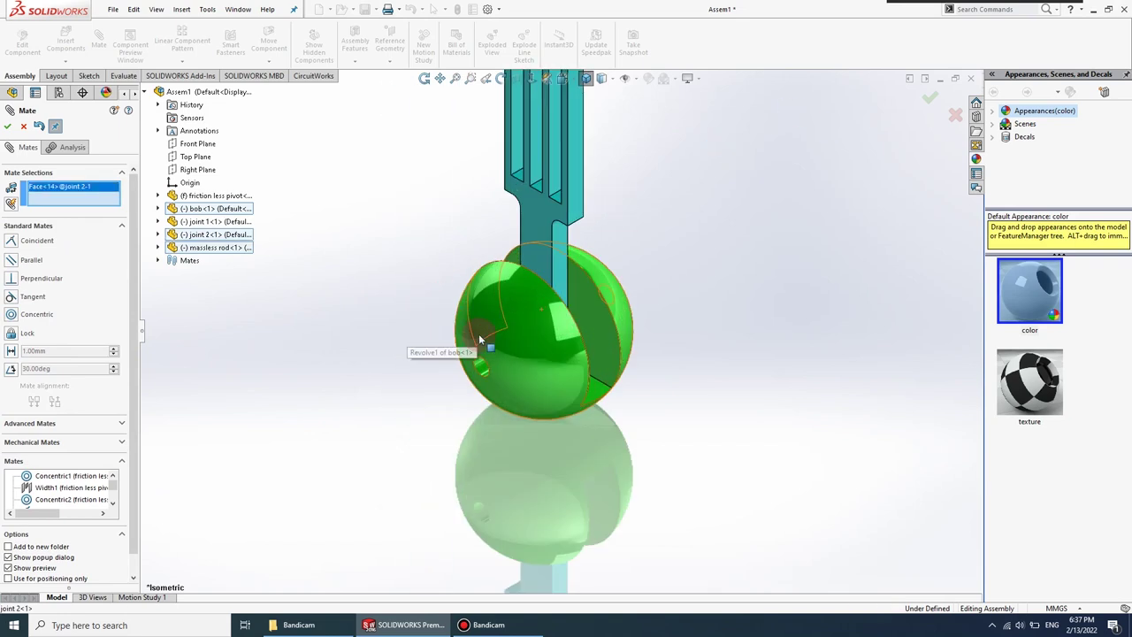
left_click(480, 367)
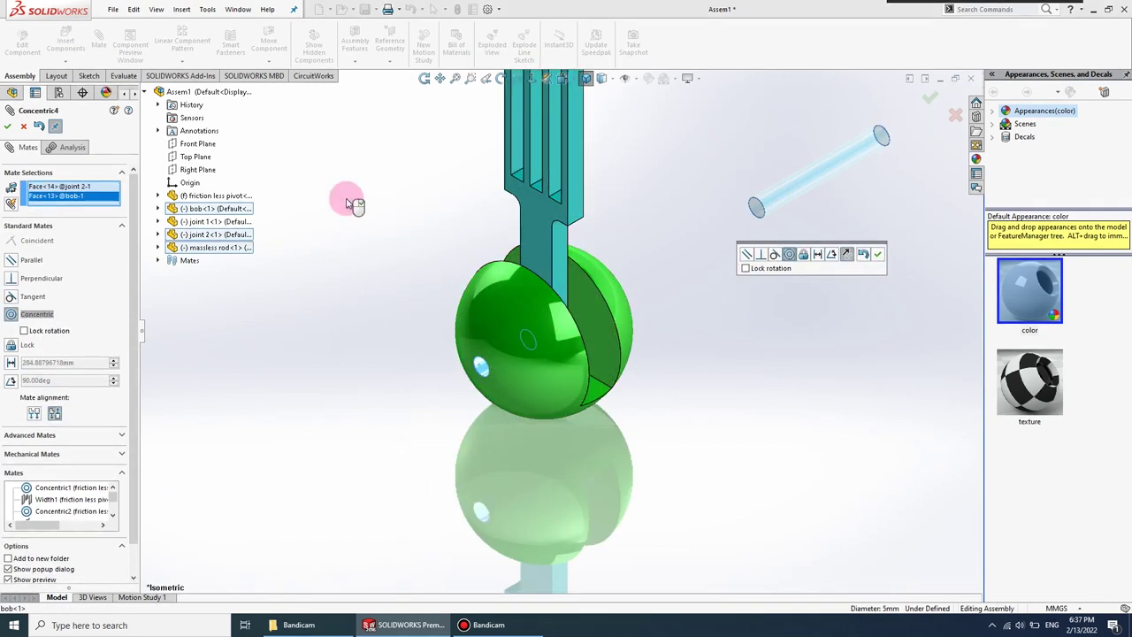
left_click(880, 255)
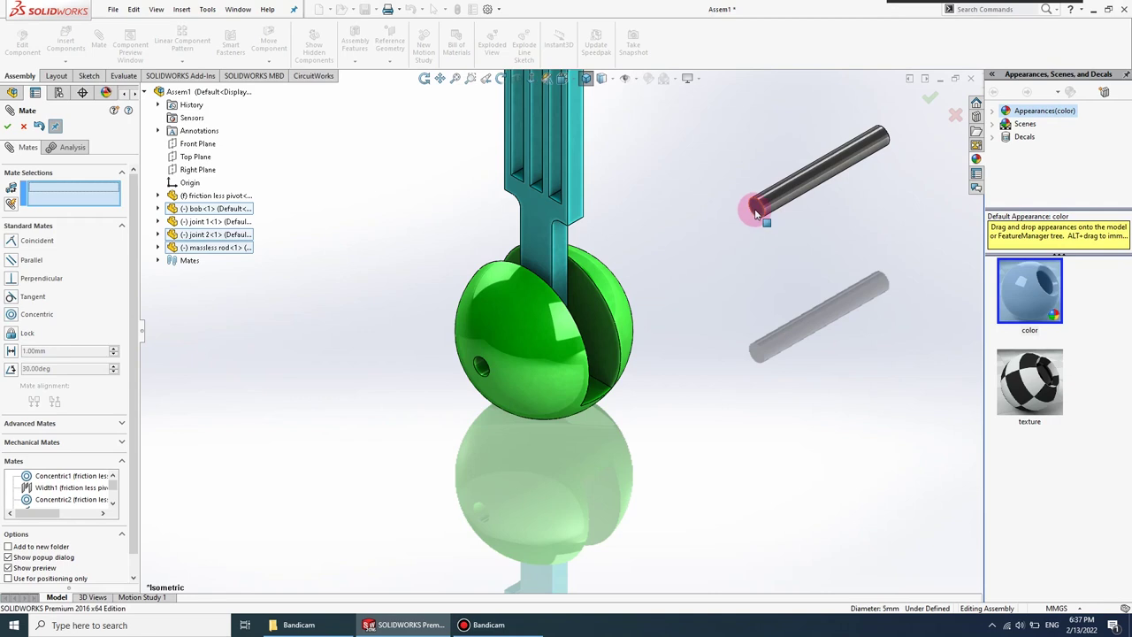
left_click(756, 213)
left_click(480, 366)
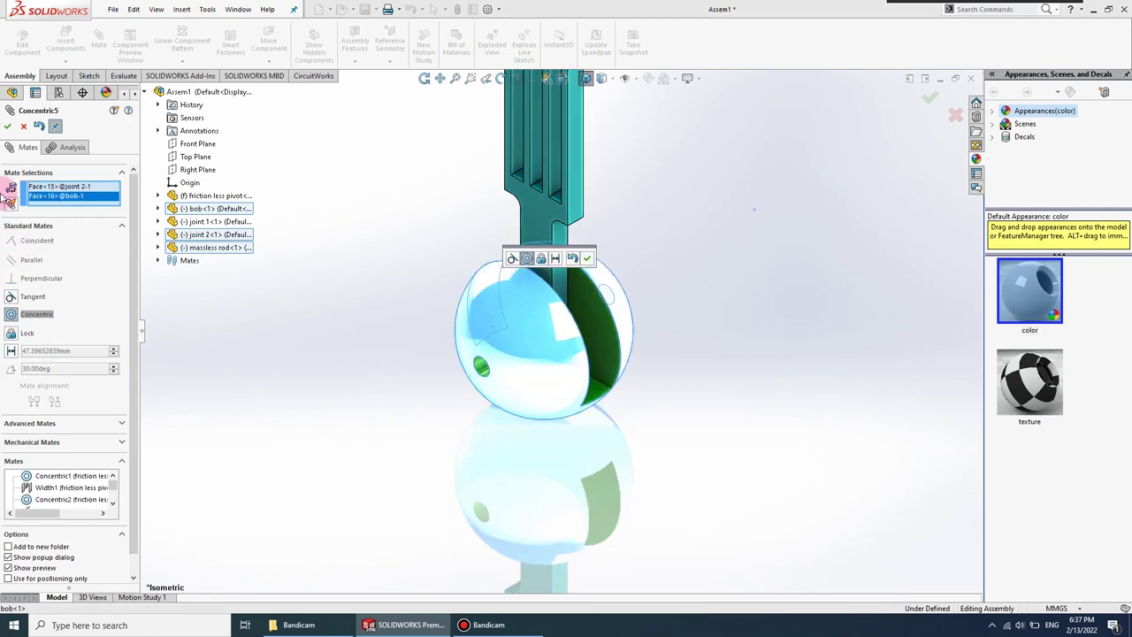
left_click(8, 125)
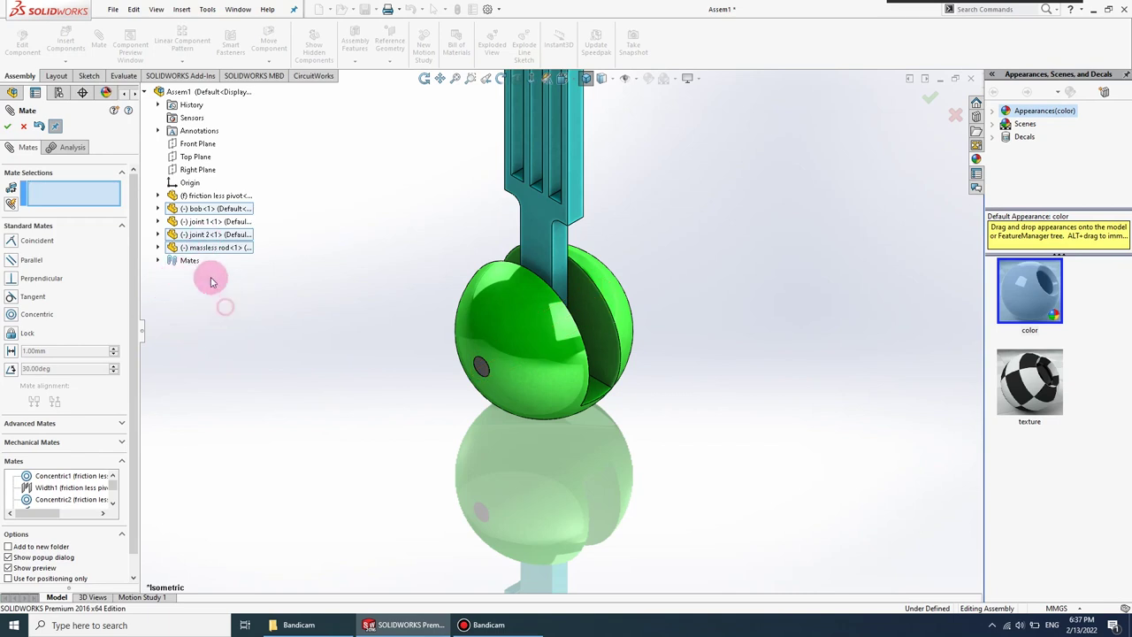
left_click(158, 209)
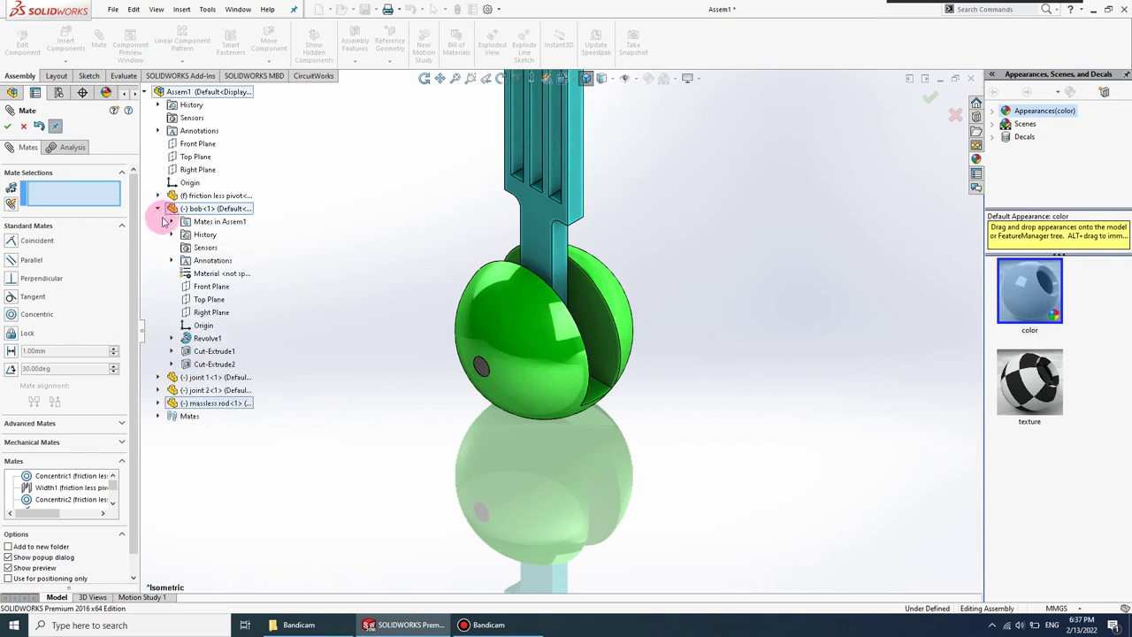
- Mate the bob's Front Plane coincident with the massless rod's Right Plane
left_click(209, 287)
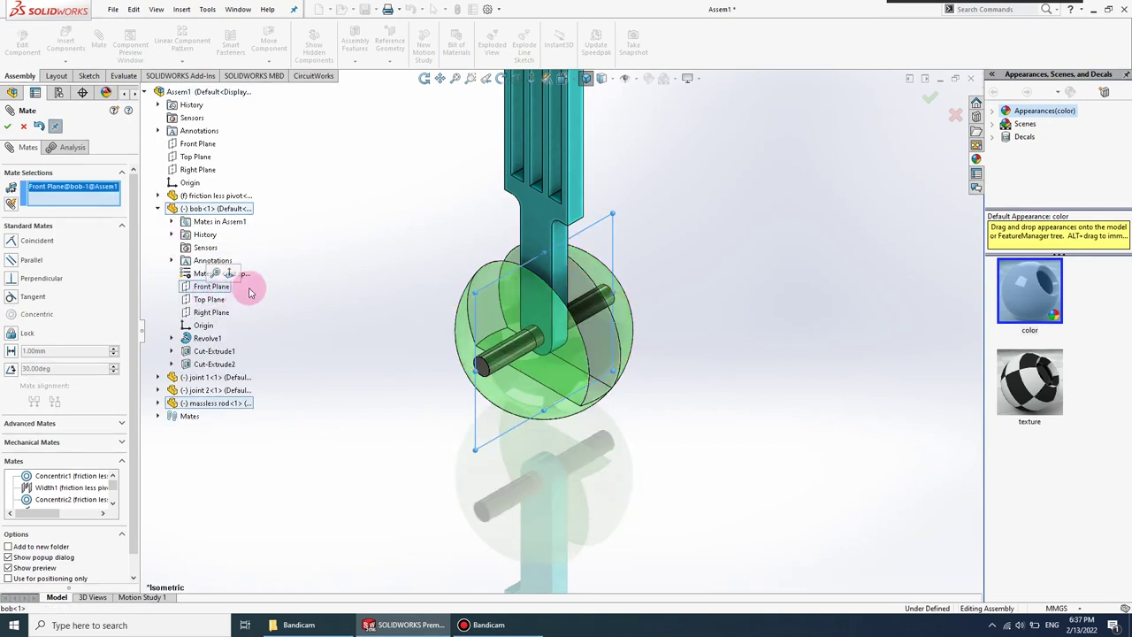
left_click(157, 209)
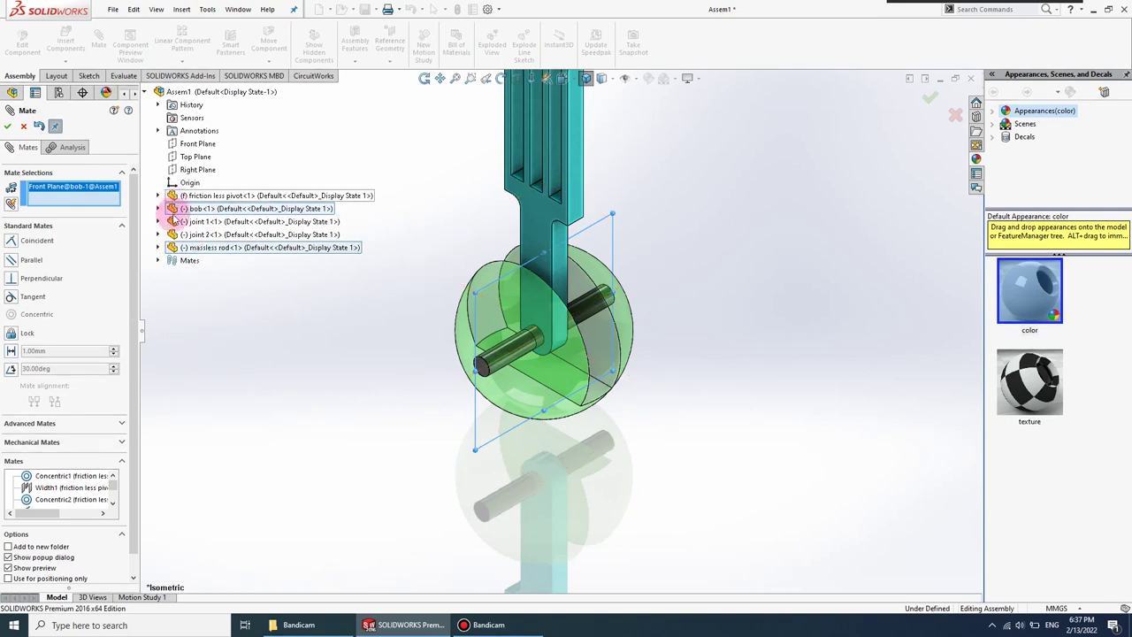
left_click(157, 248)
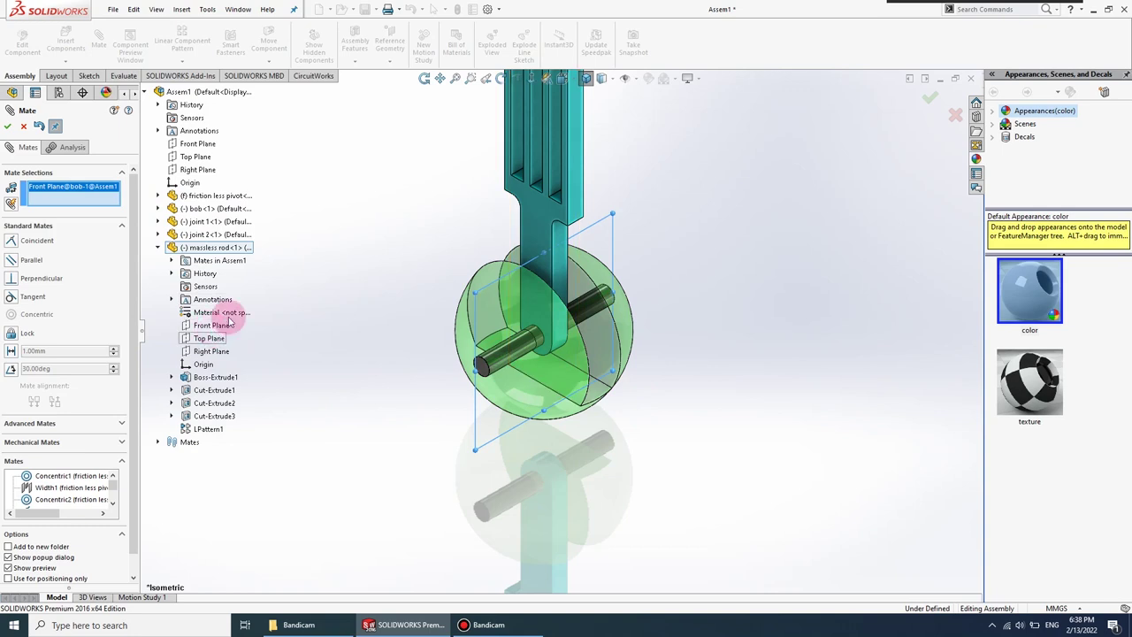
scroll(337, 293, "up", 3)
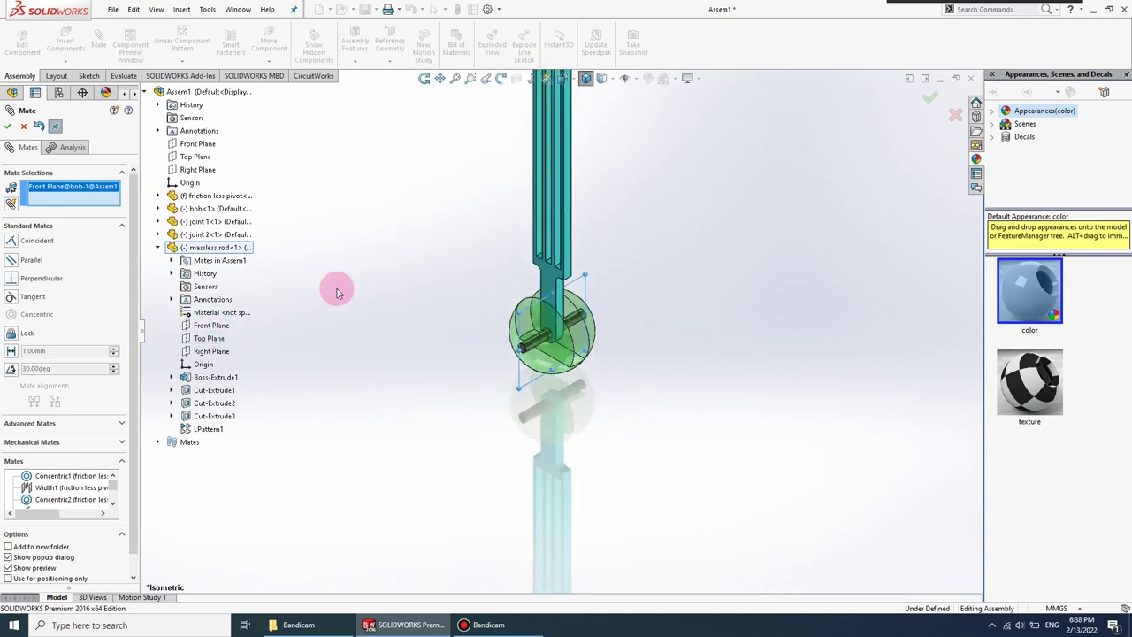
left_click(211, 352)
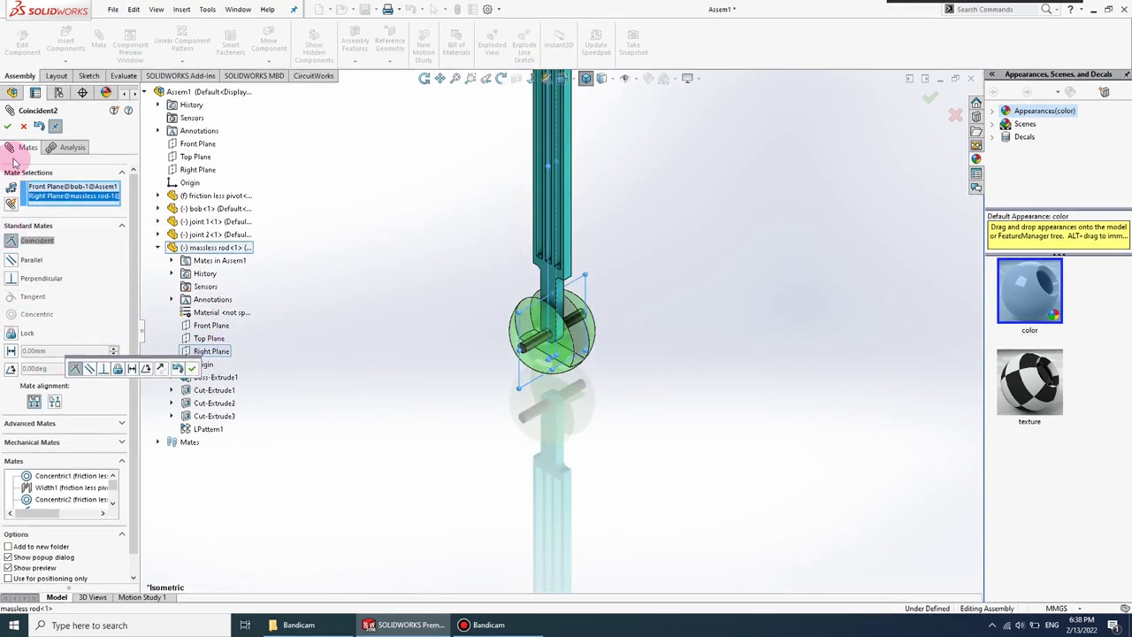
left_click(8, 125)
- Close the mate manager and drag the bob to test the pendulum's swing
left_click(8, 126)
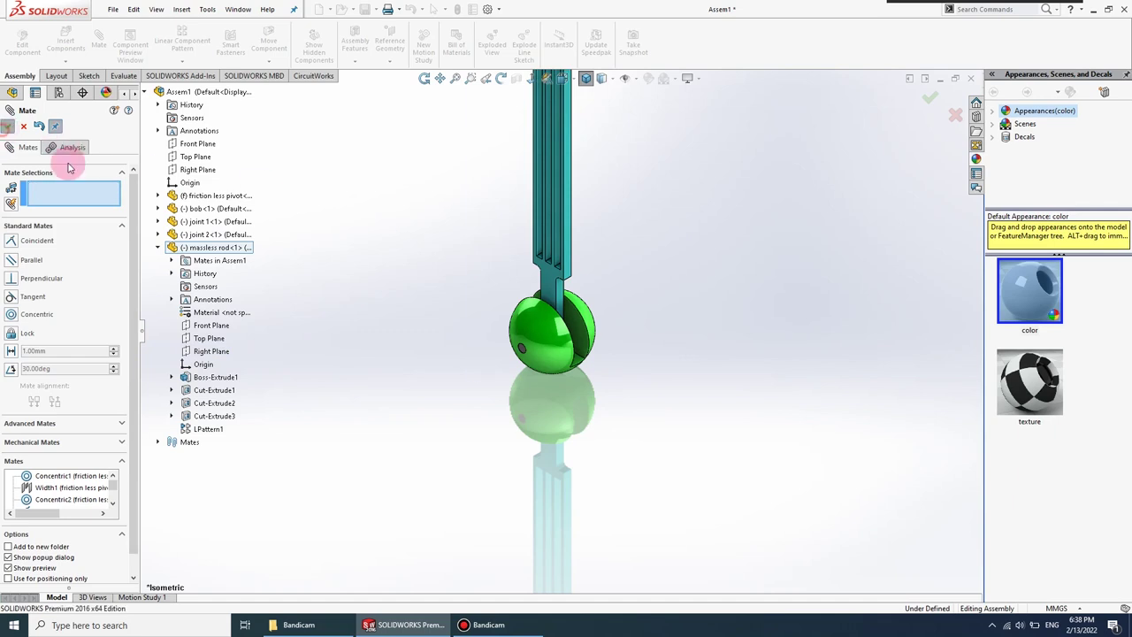
scroll(569, 172, "up", 5)
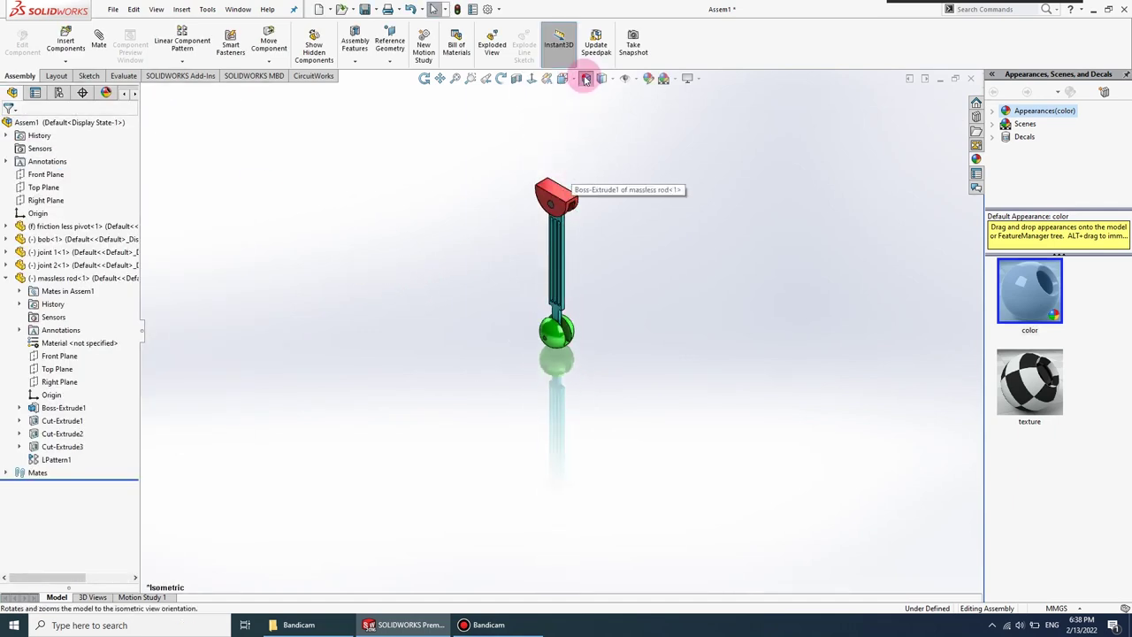
left_click_drag(559, 340, 599, 354)
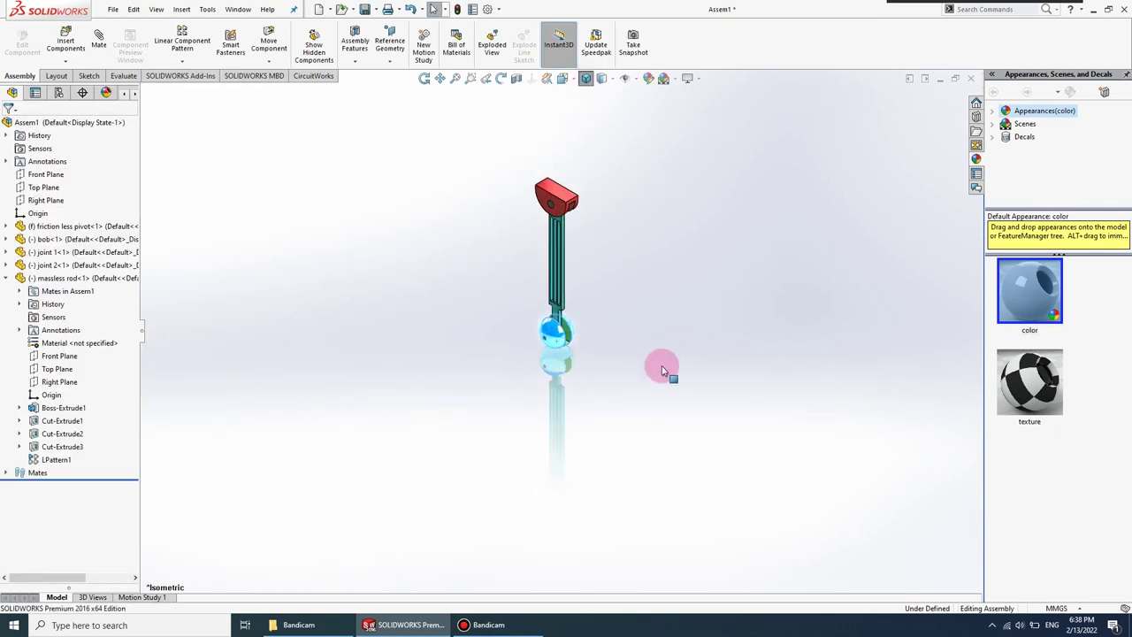
left_click_drag(536, 320, 490, 300)
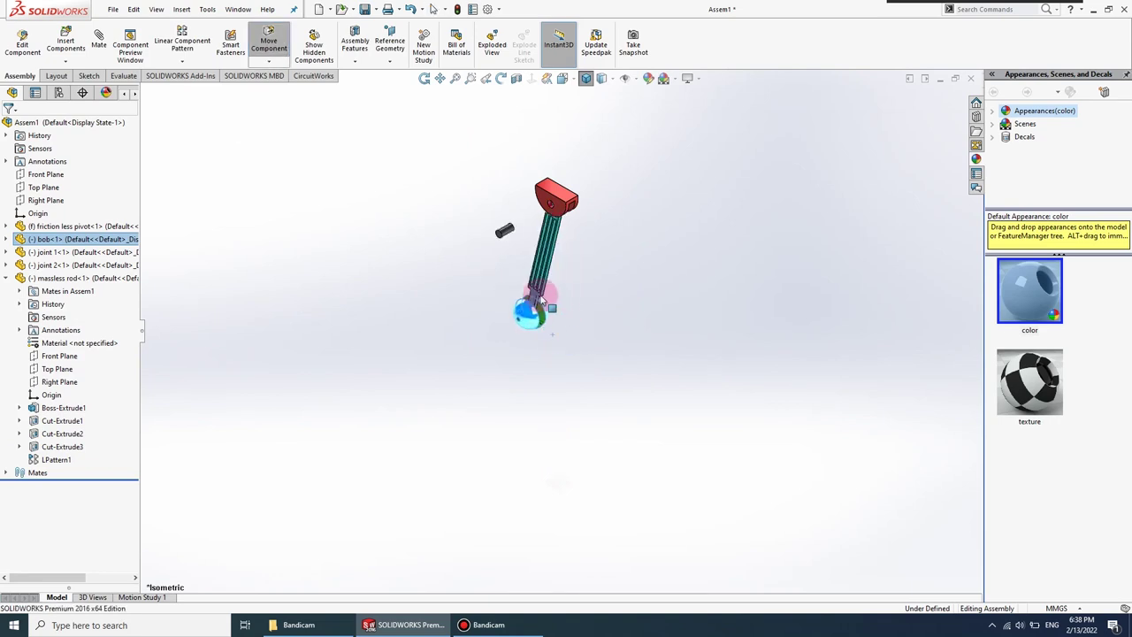
scroll(573, 219, "down", 2)
scroll(571, 221, "down", 3)
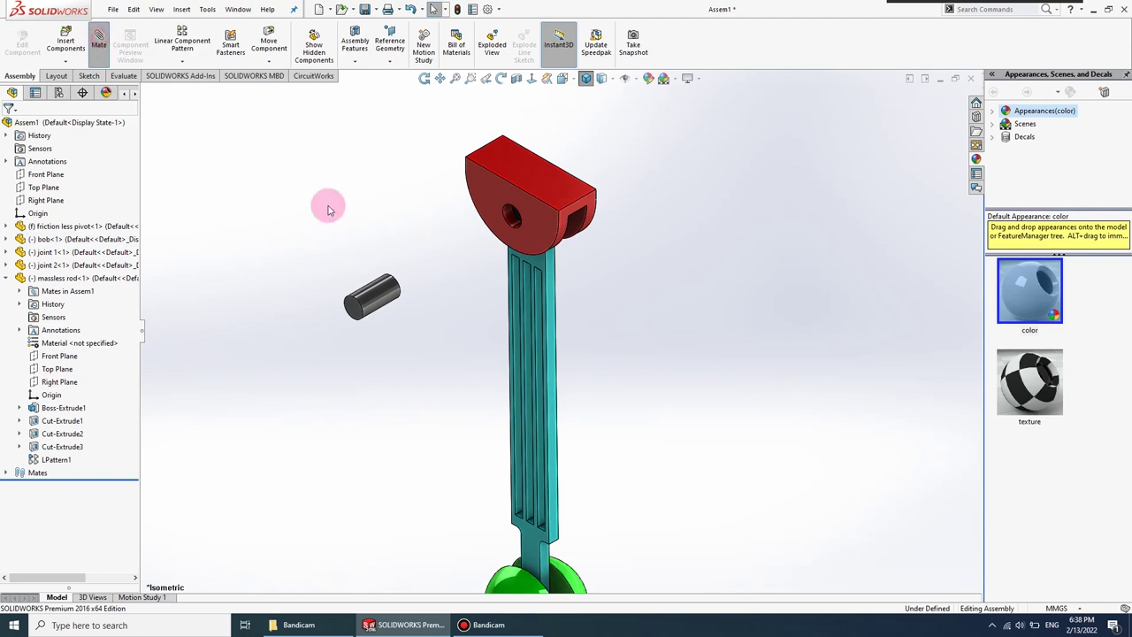
- Mate the first pin concentric with the pivot block's hole and flush with its face, then swing-test
left_click(381, 287)
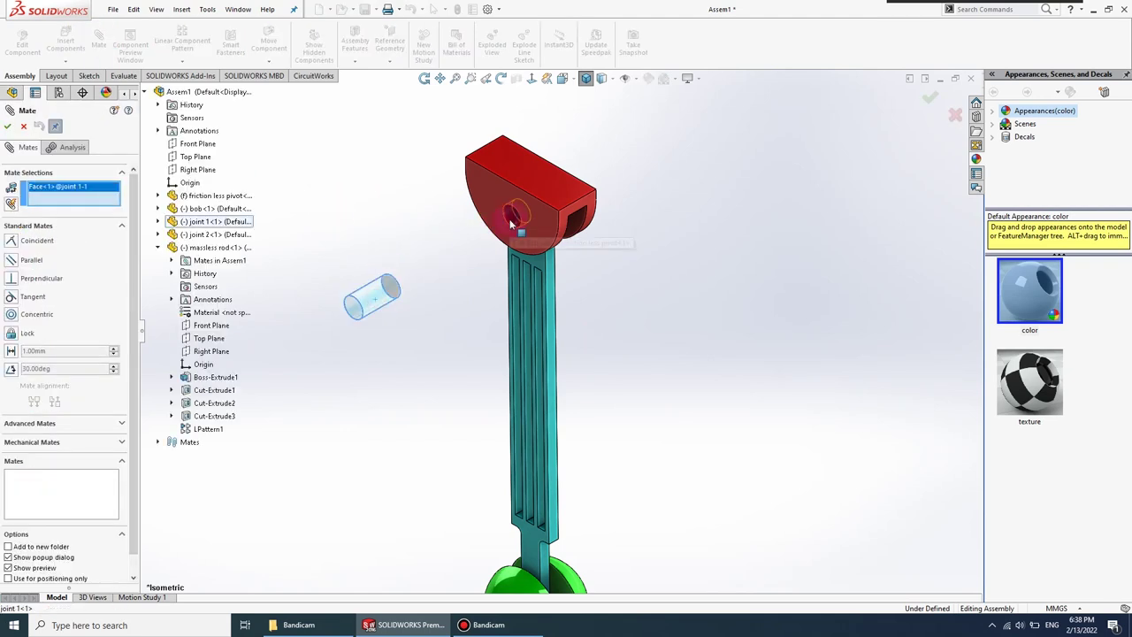
left_click(511, 224)
left_click(8, 125)
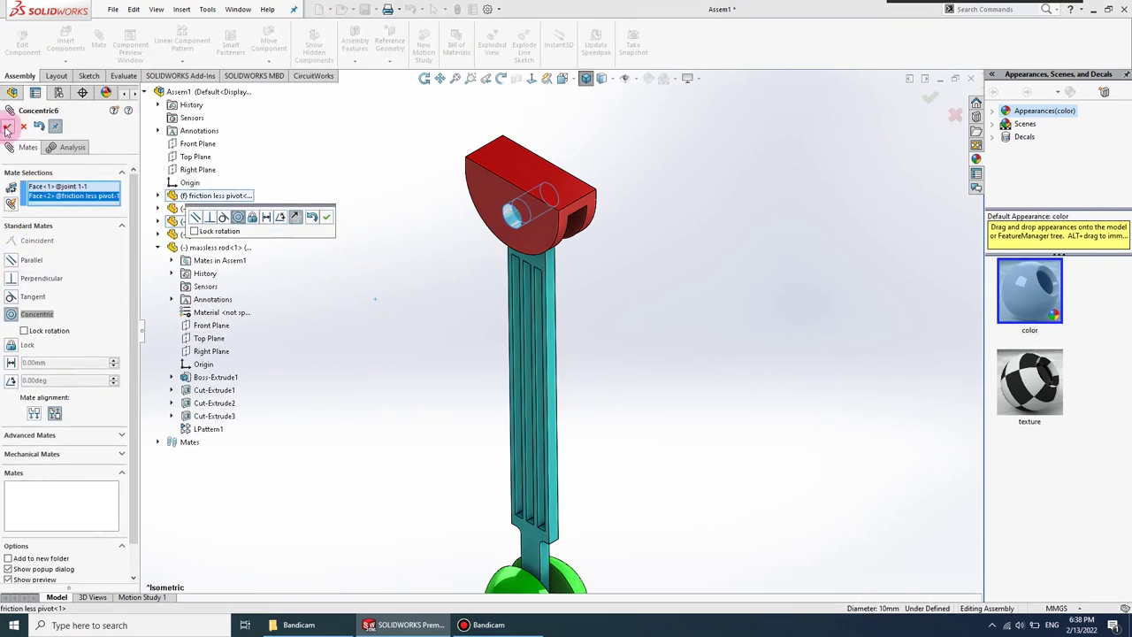
left_click(512, 221)
left_click(482, 204)
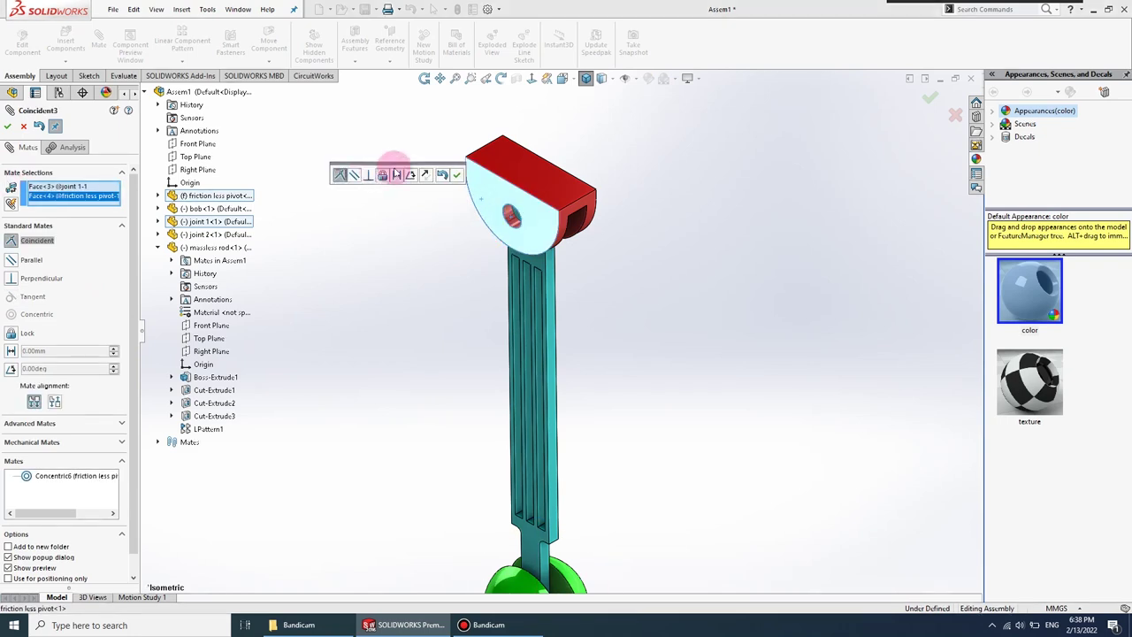
left_click(458, 175)
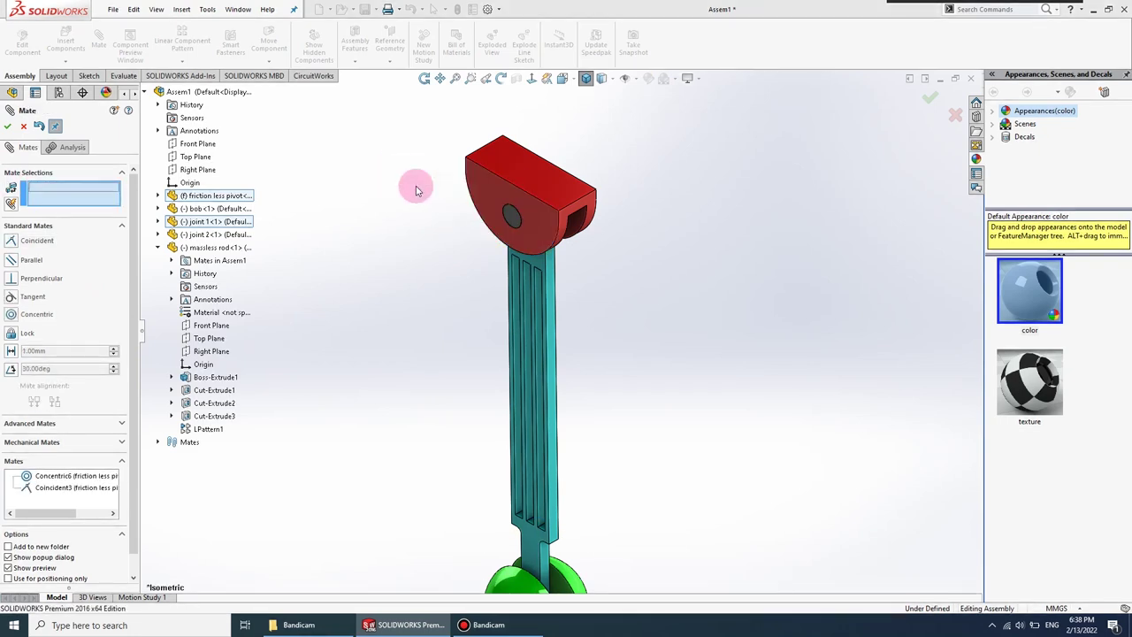
left_click(8, 126)
mouse_move(472, 311)
left_mouse_down()
mouse_move(708, 555)
mouse_move(577, 449)
mouse_move(749, 508)
mouse_move(407, 371)
mouse_move(741, 488)
mouse_move(668, 474)
mouse_move(561, 430)
mouse_move(690, 475)
mouse_move(468, 440)
left_mouse_up()
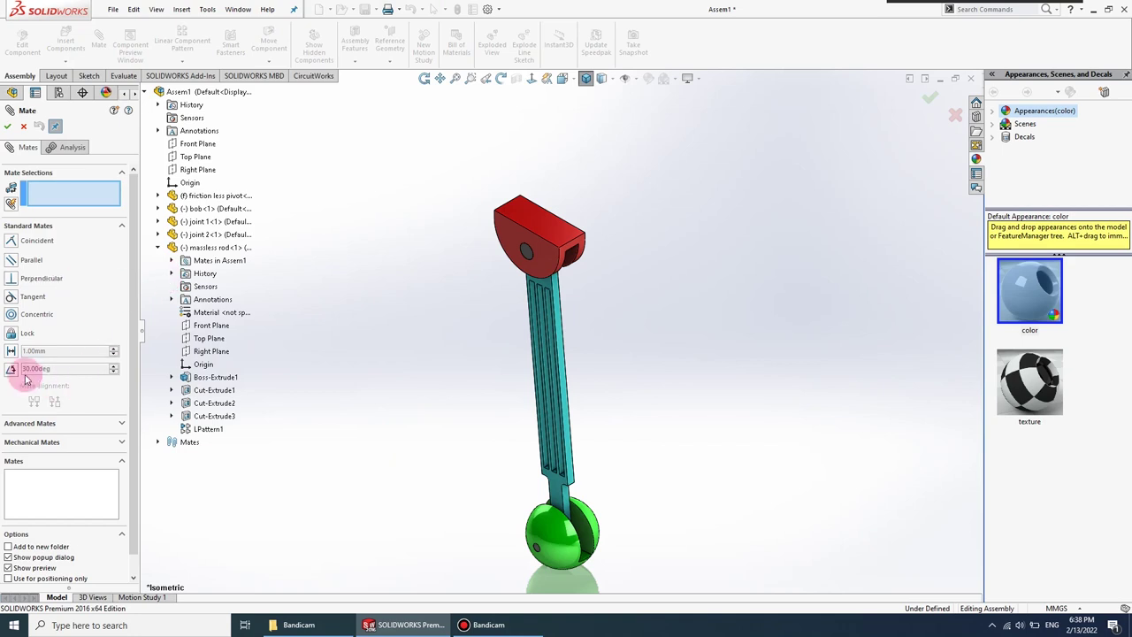
- Add a 45° angle mate between the assembly's Right Plane and the massless rod's Right Plane
left_click(12, 370)
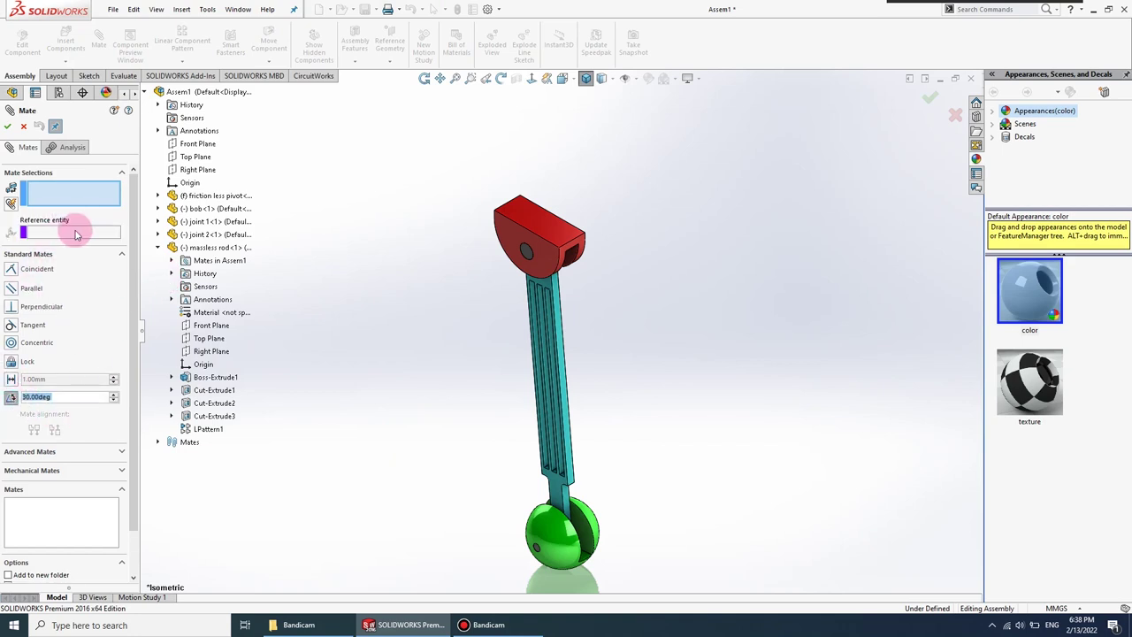
left_click(197, 169)
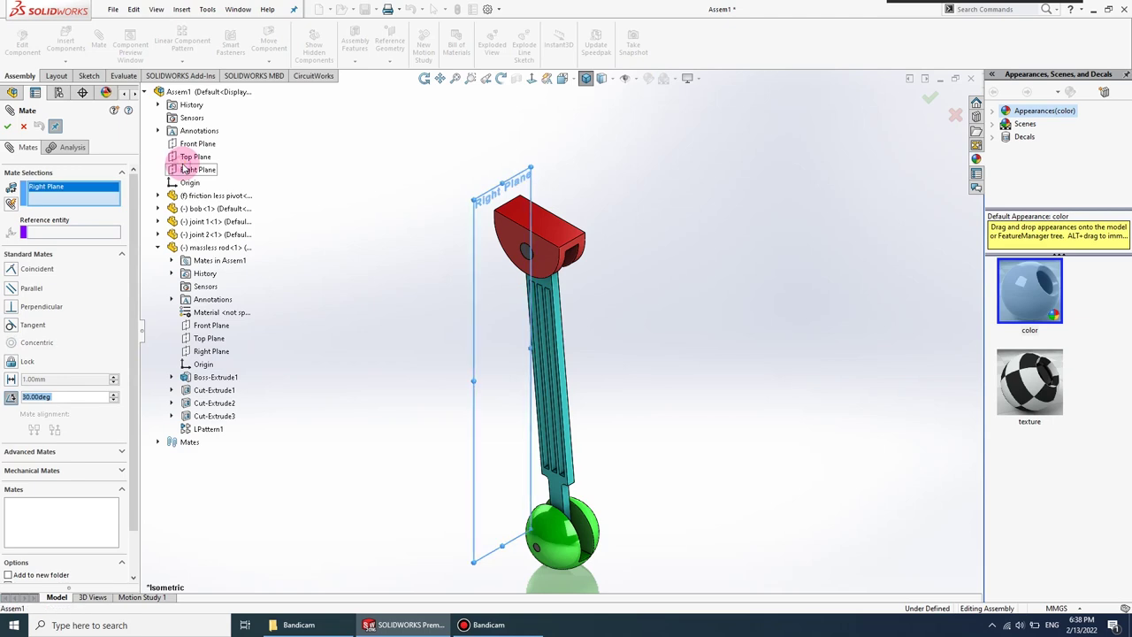
left_click(212, 351)
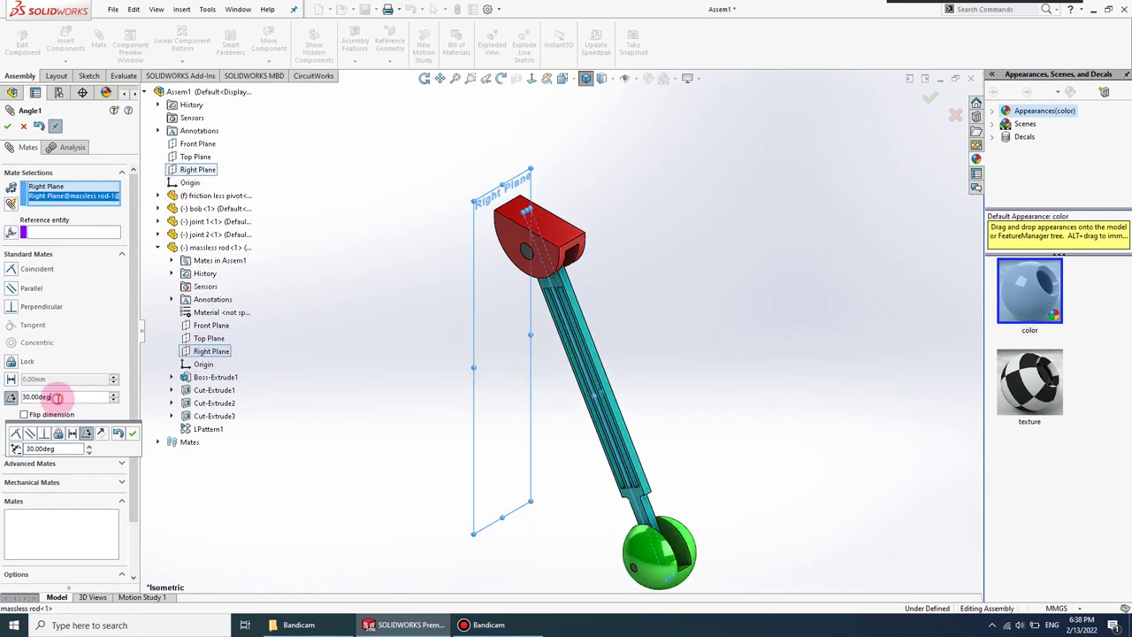
type("45")
key("Return")
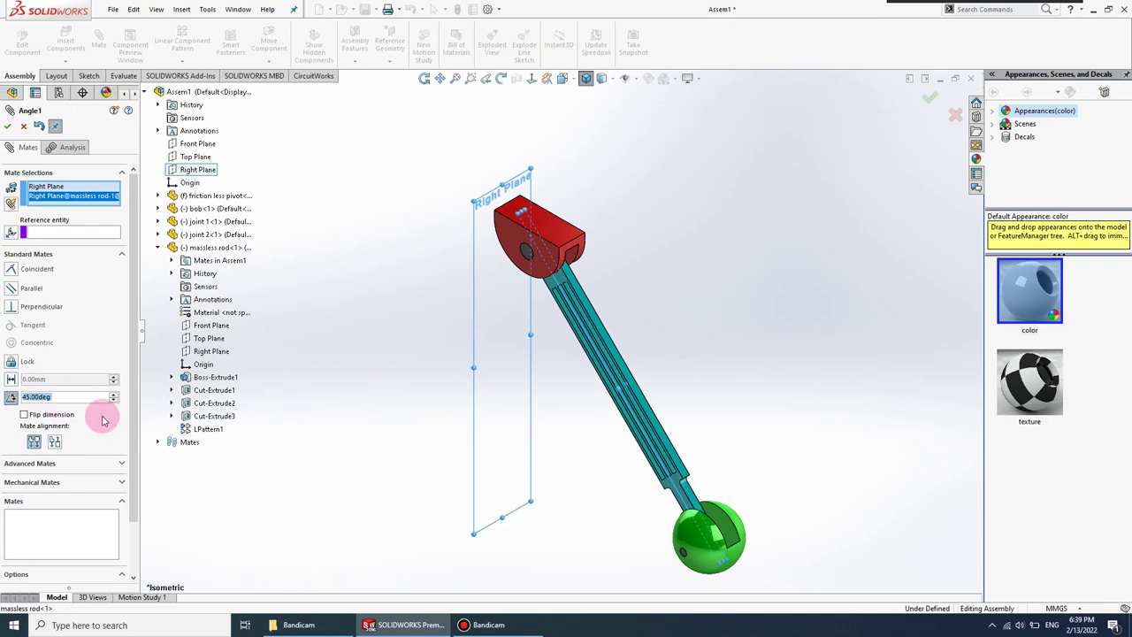
left_click(7, 126)
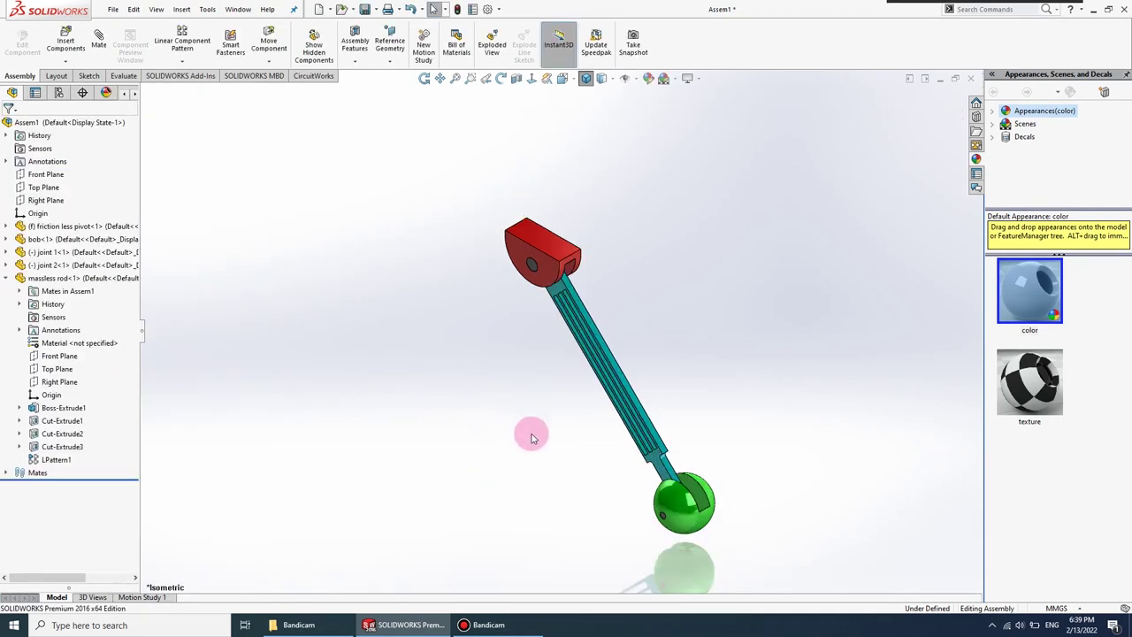
scroll(528, 478, "down", 2)
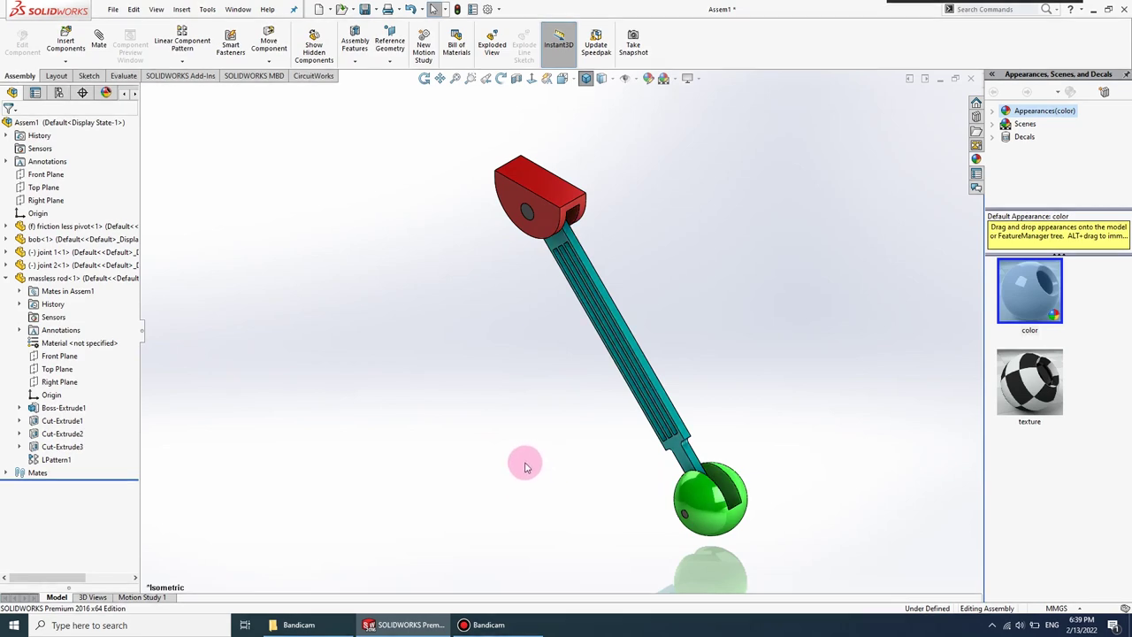